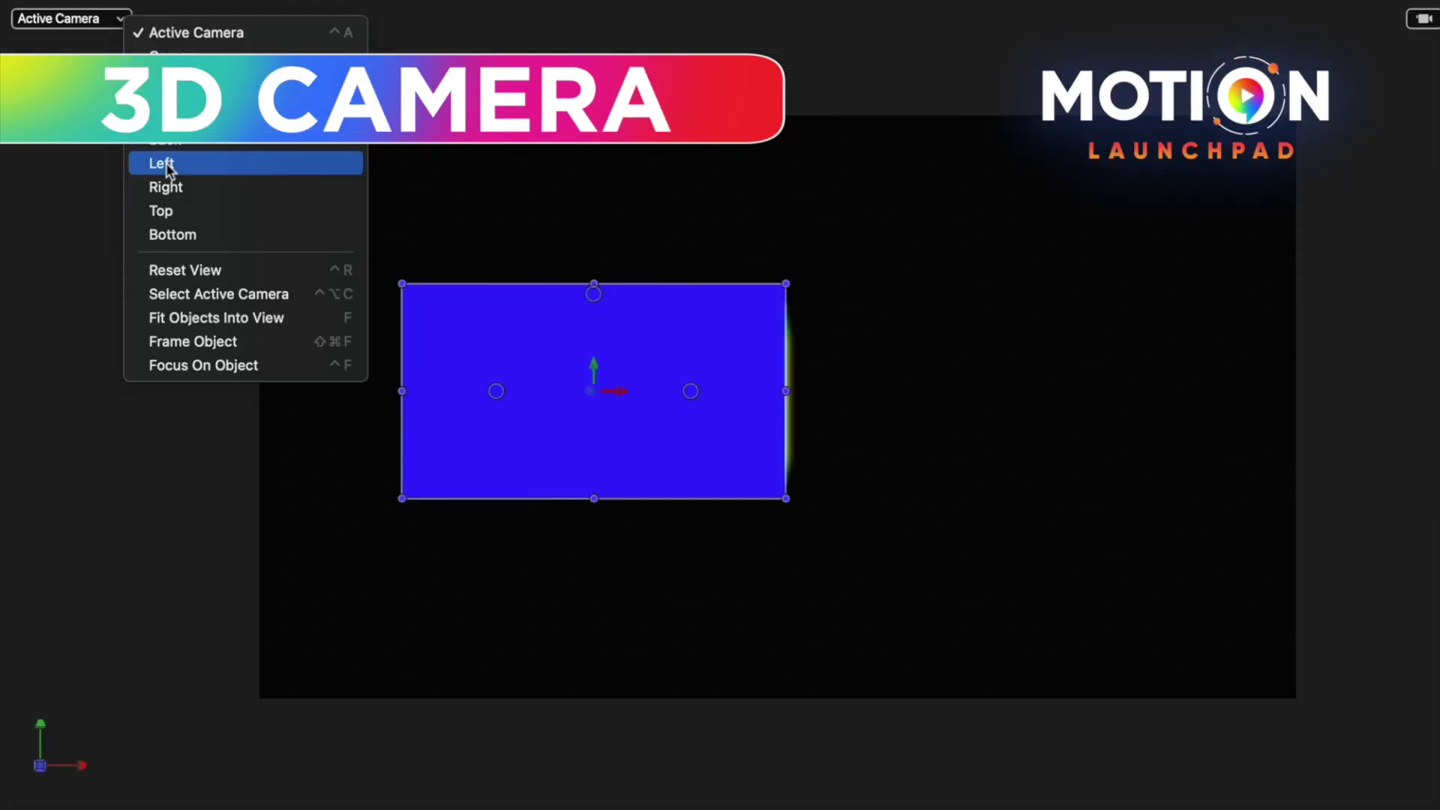
click(165, 163)
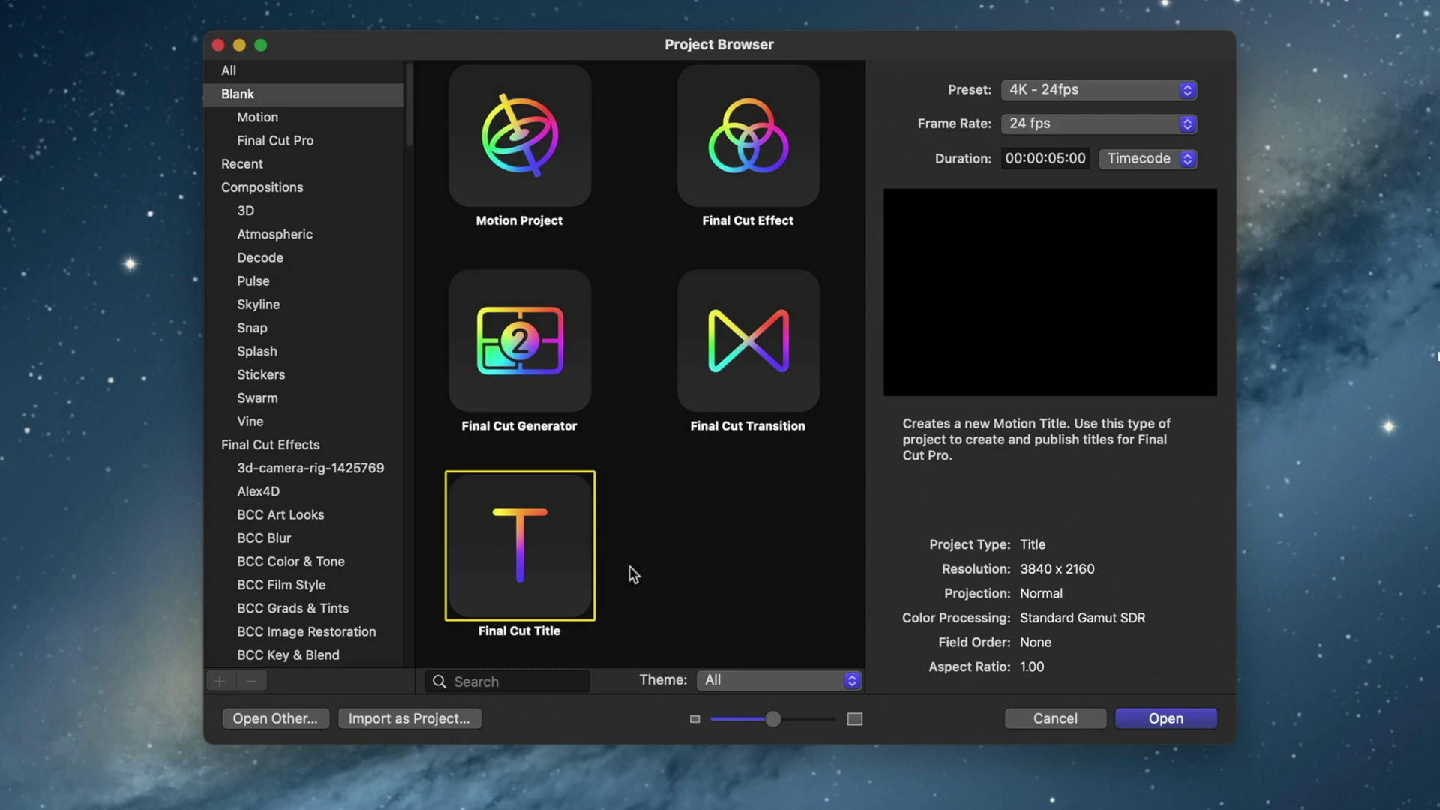
Step: Create a 4K, 24 fps Final Cut Title project and replace its placeholder text with "MASKED TEXT" above "TWO LINES"
click(1193, 720)
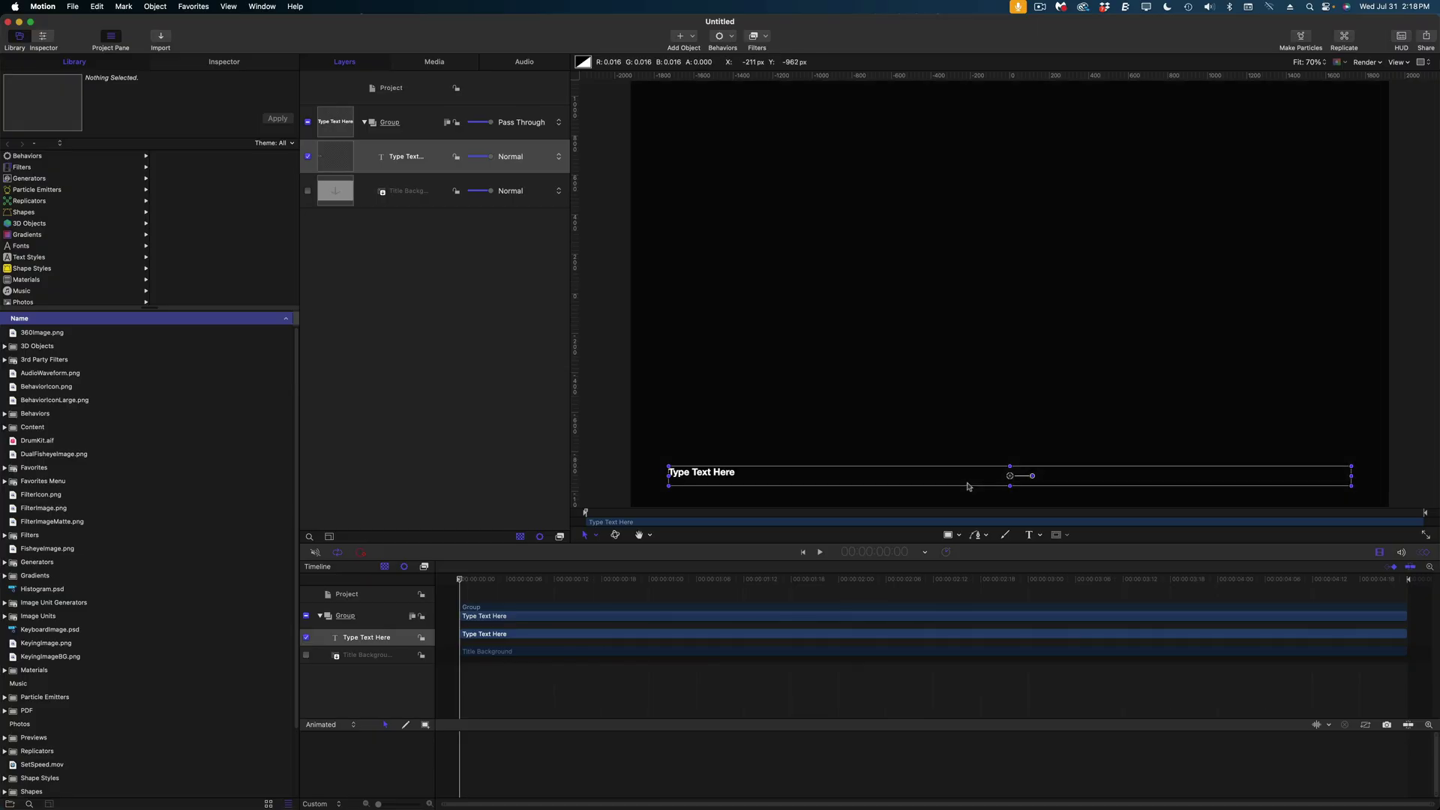
triple_click(130, 492)
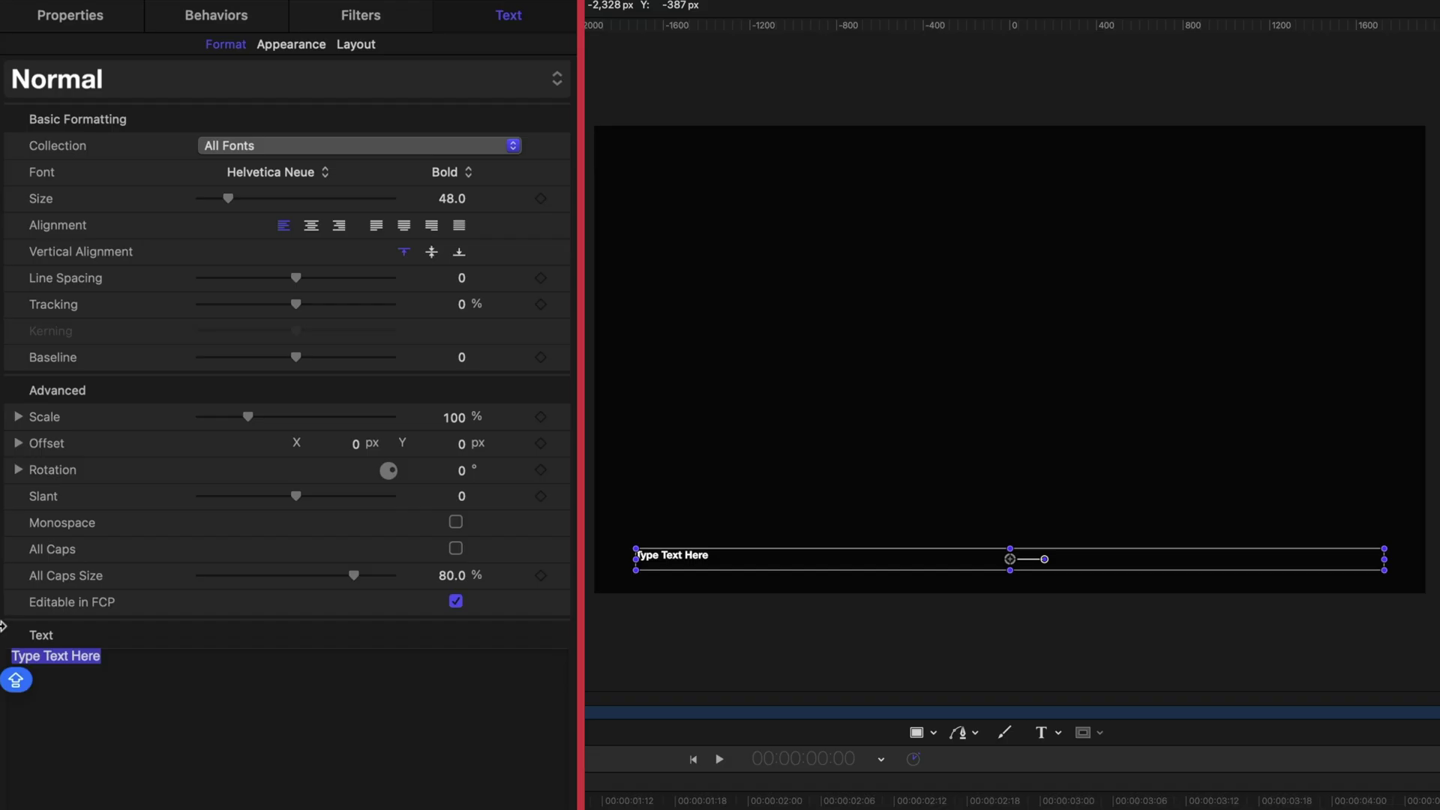
text(M)
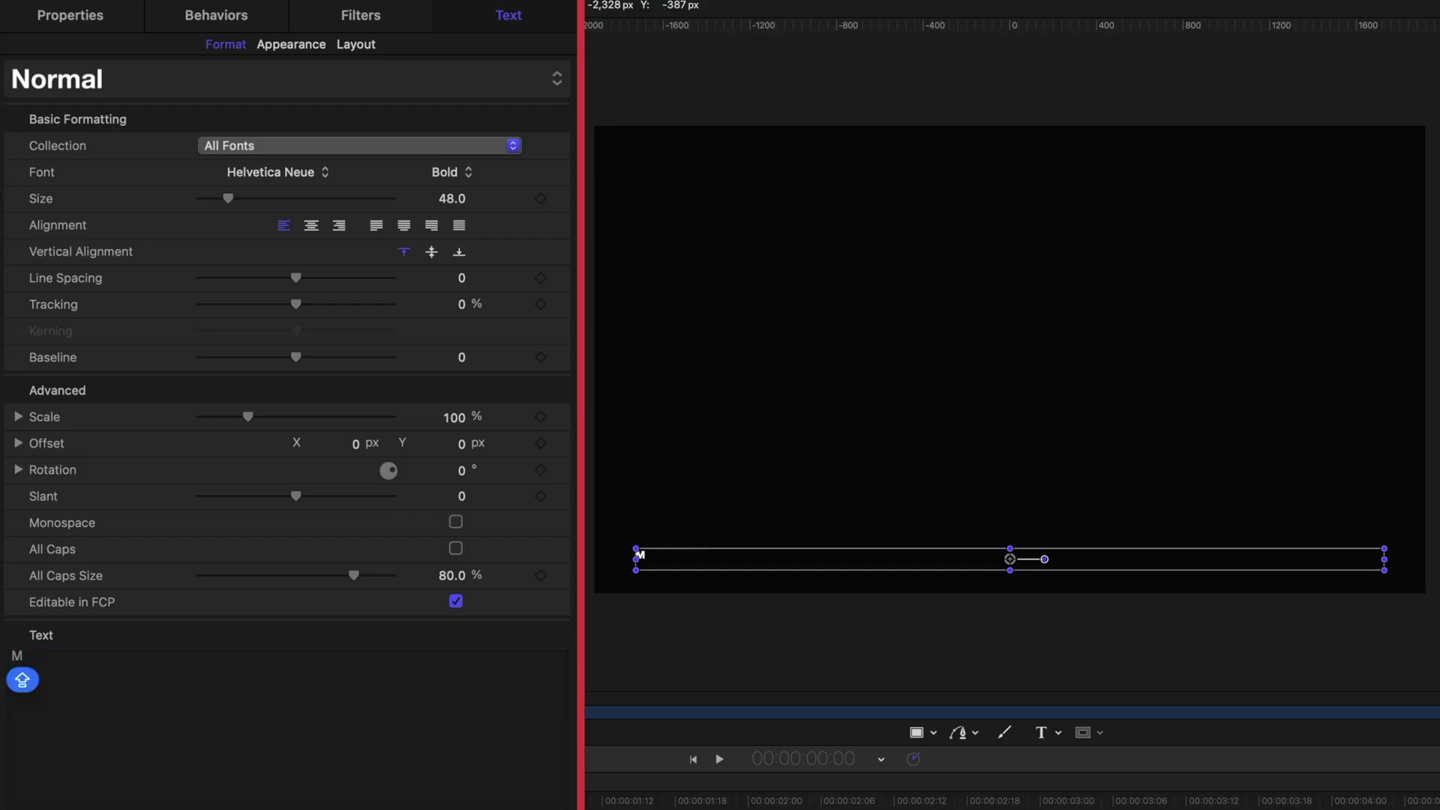
text(ASKED TEXT)
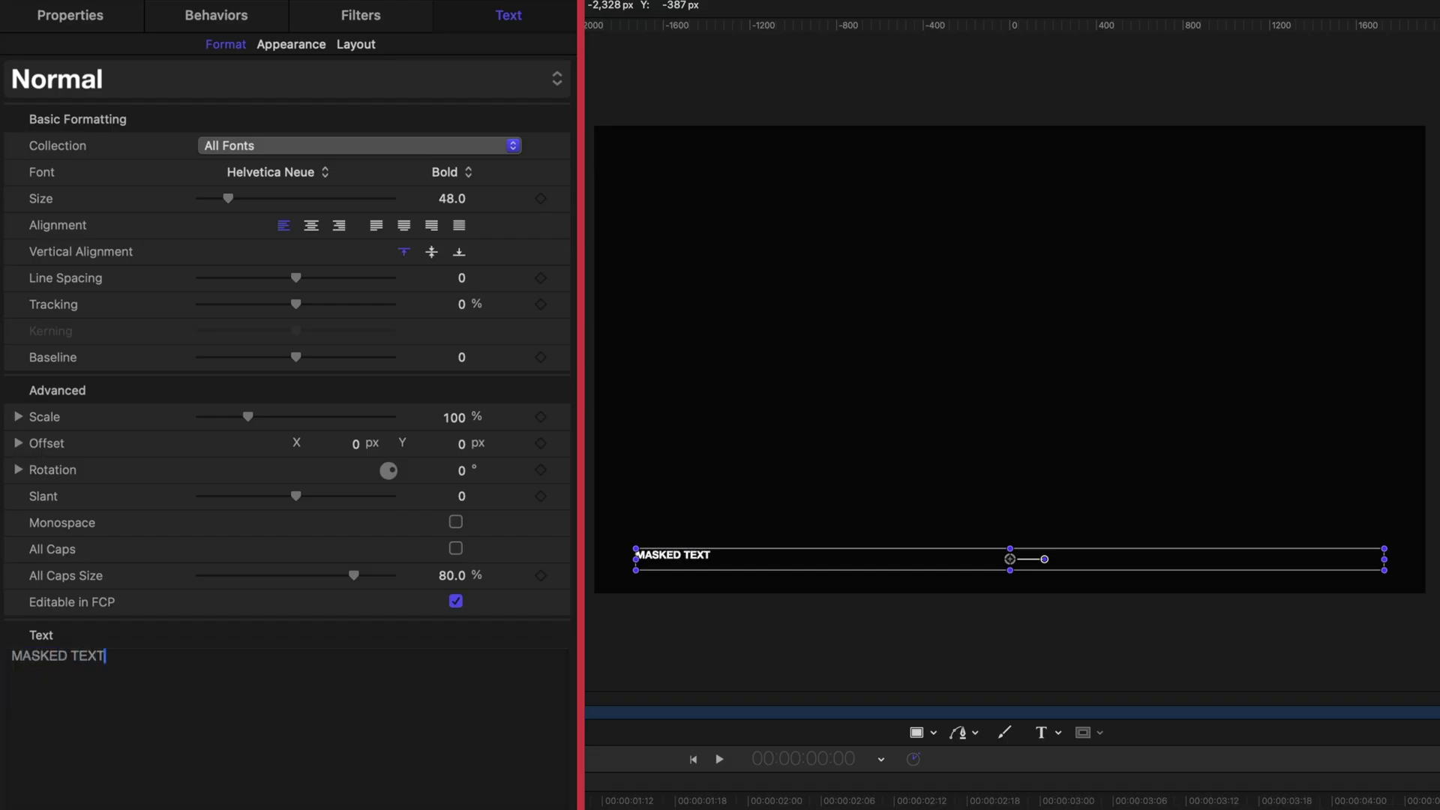
key(Return)
text(TWO LINES)
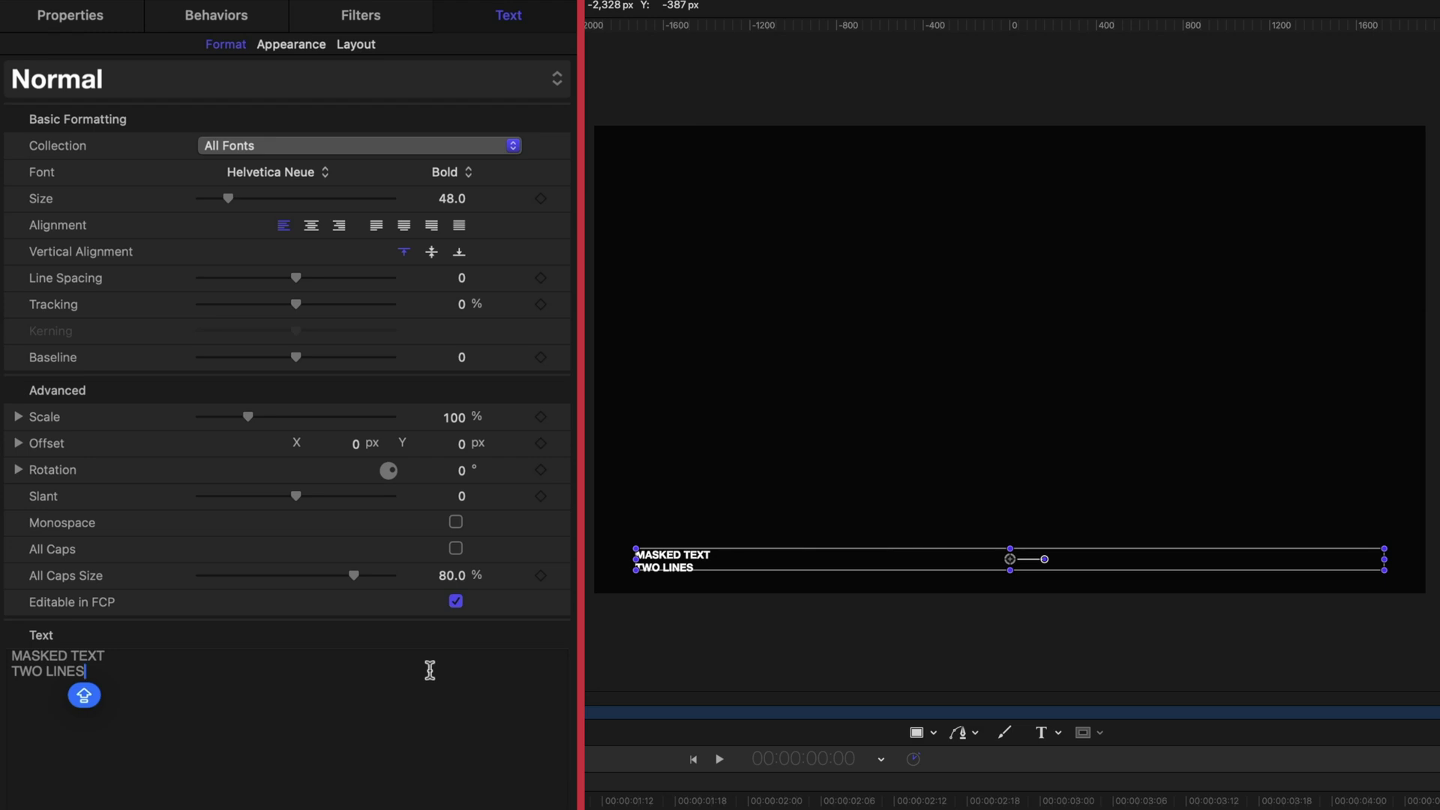
Step: Format the title text with size 400, bottom vertical alignment and a line spacing of -177
click(454, 199)
text(400)
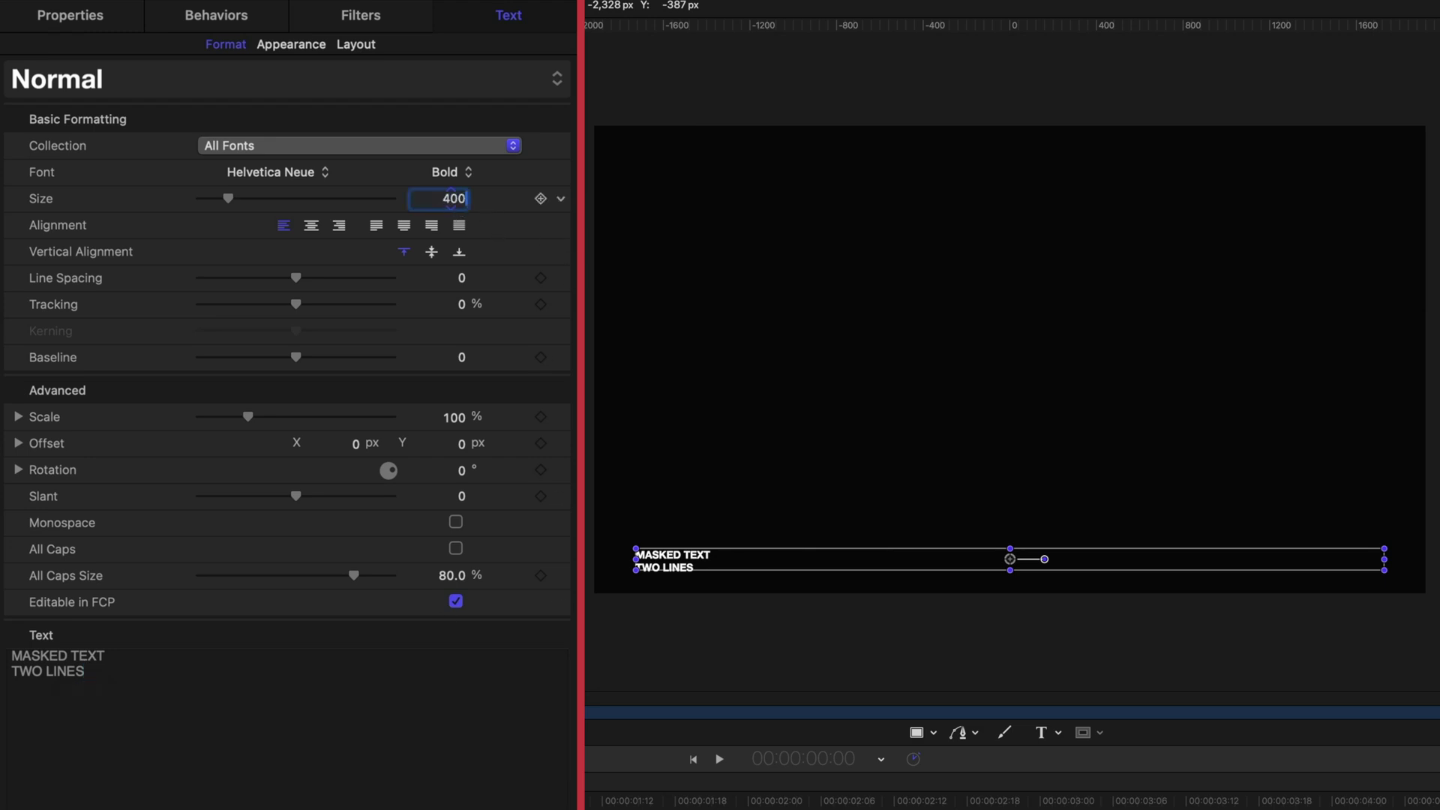
key(Return)
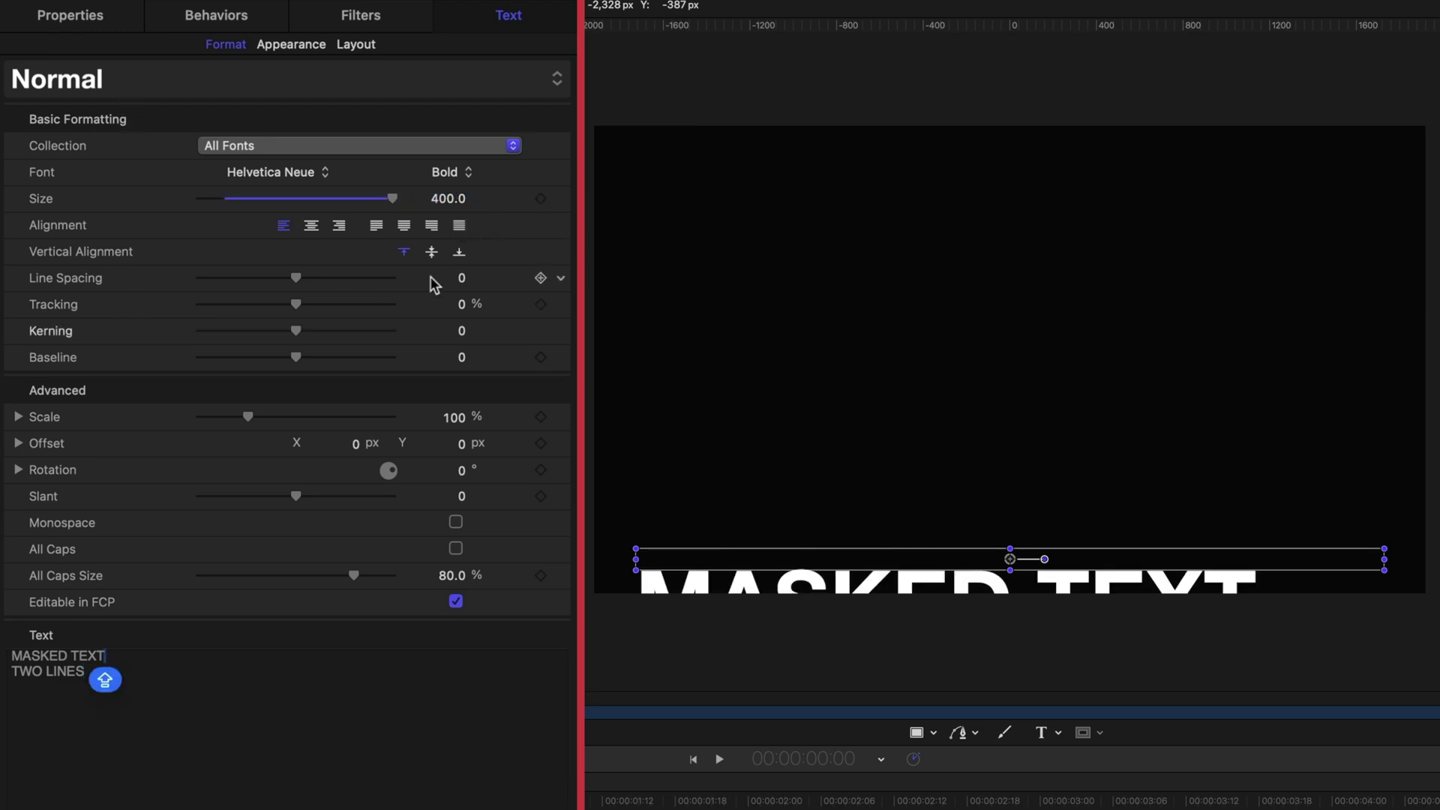
click(459, 253)
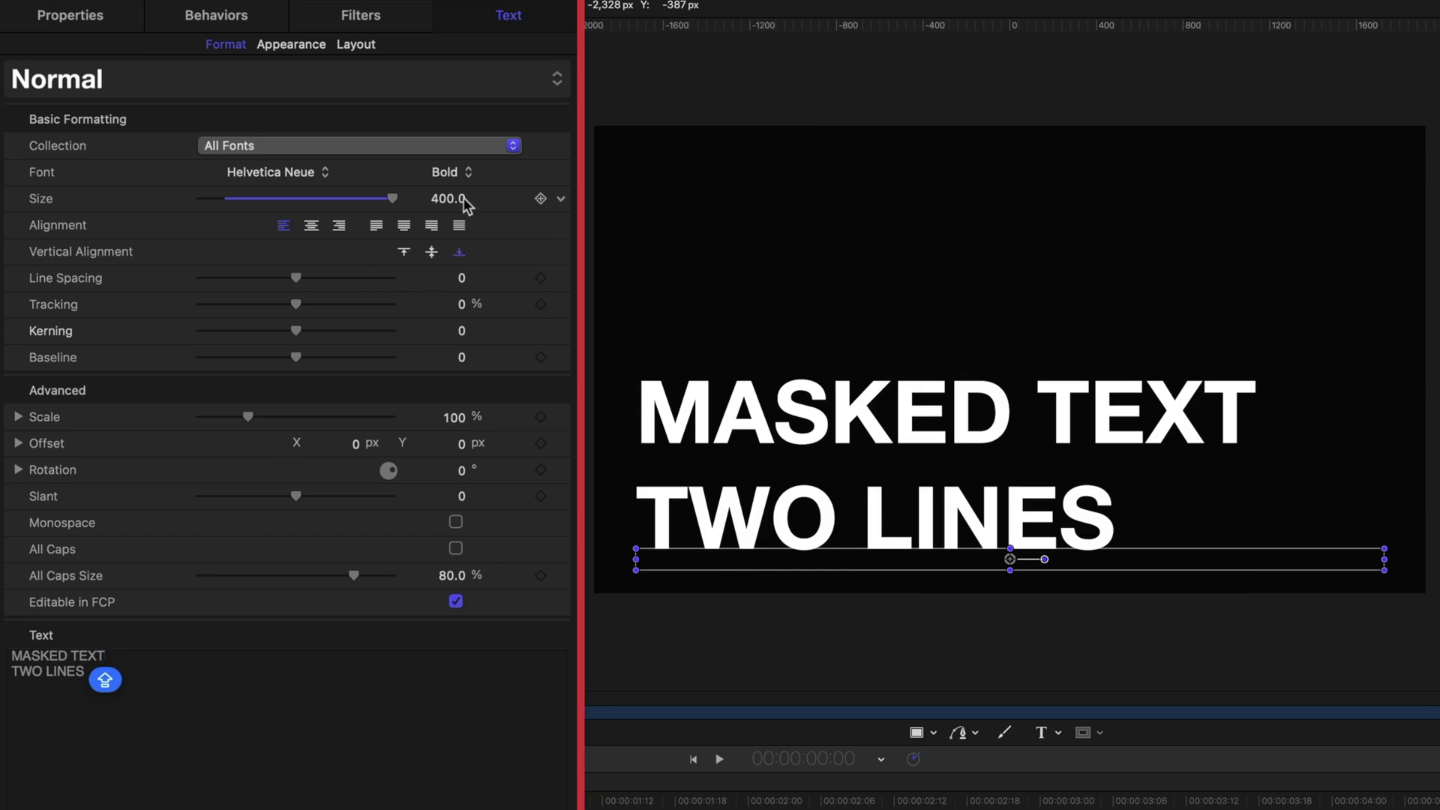
click(461, 279)
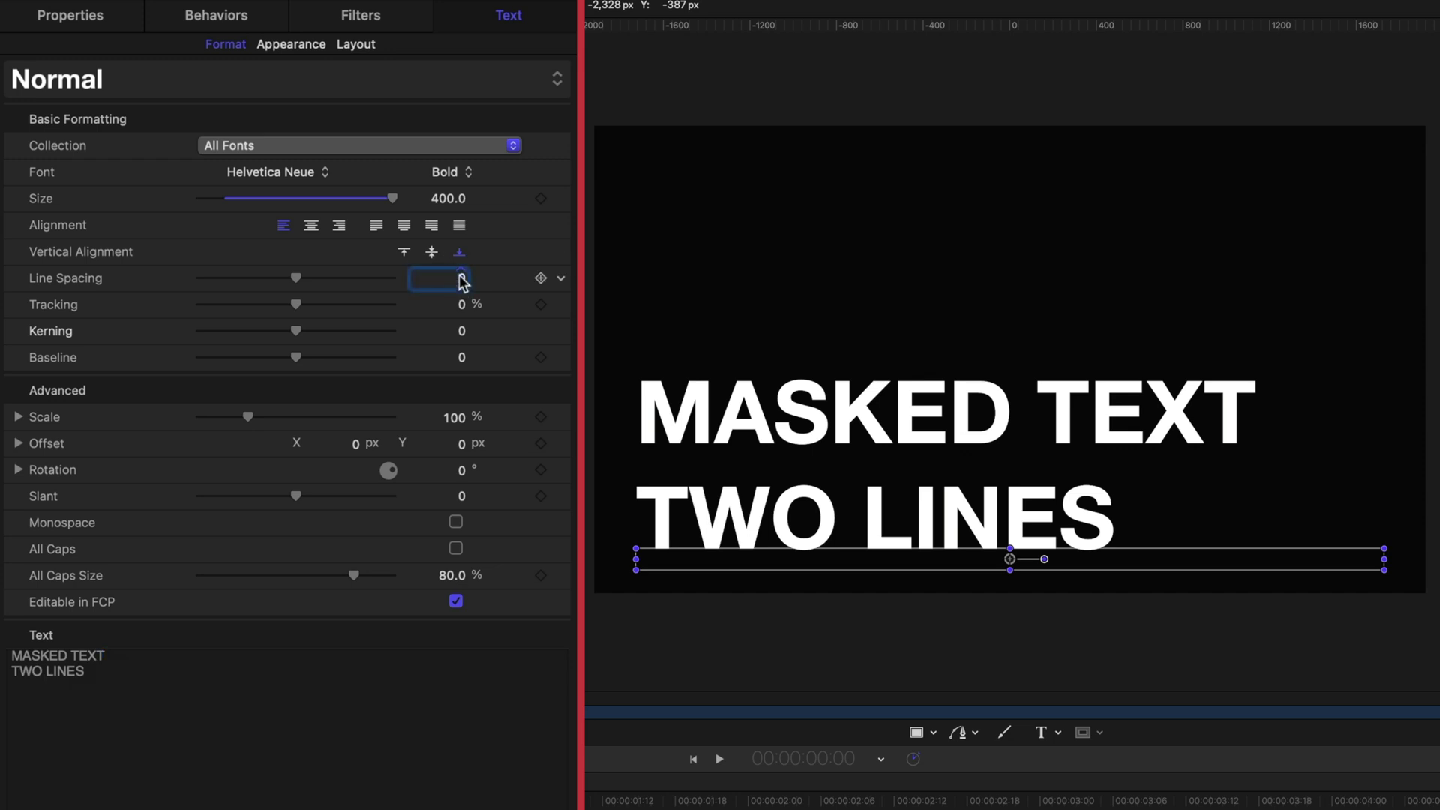
key(Return)
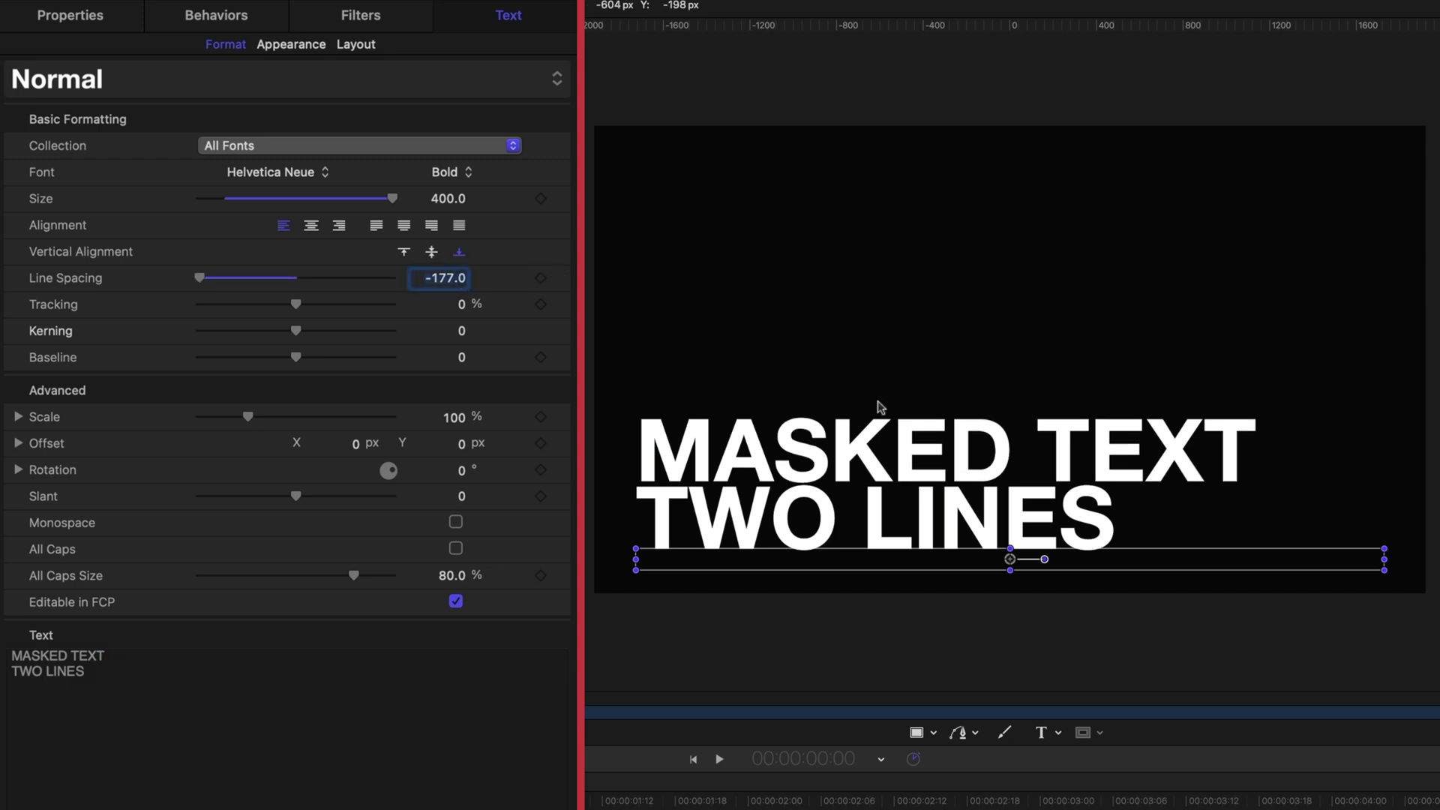
Step: Reset the text layer's Position parameter to its default
click(95, 21)
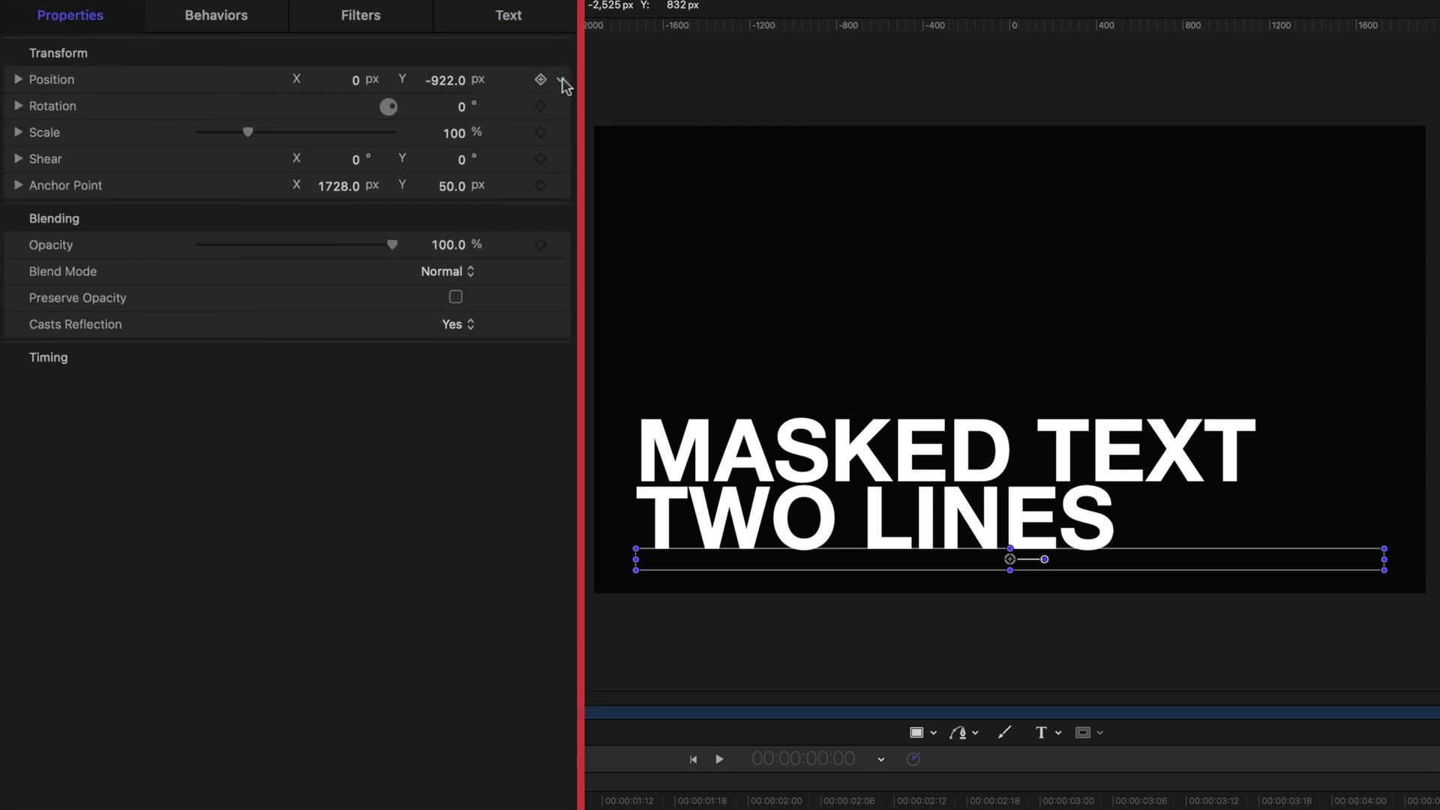
click(562, 84)
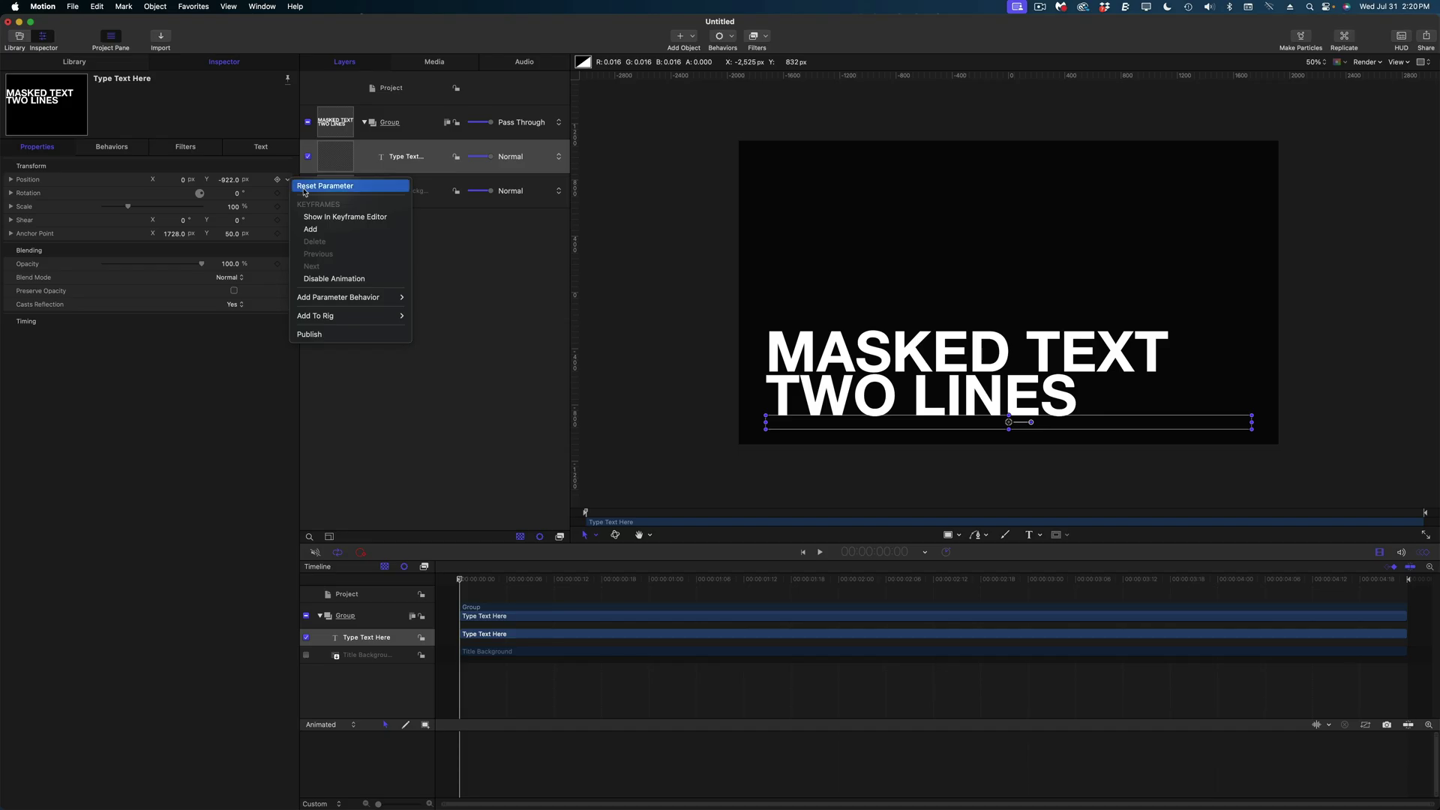
click(305, 187)
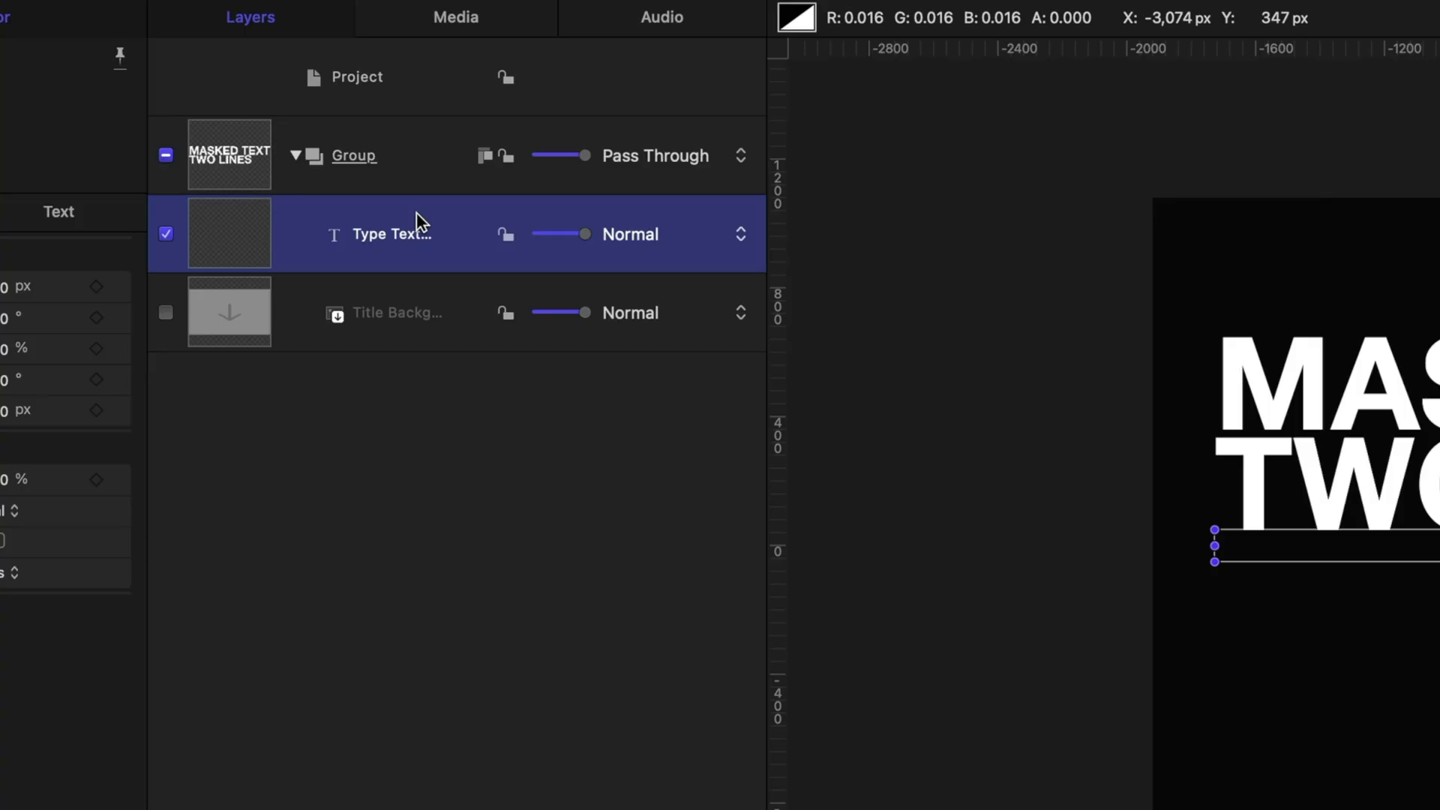
Step: Make a clone layer of the text and move it into a new group of its own above the existing group
key(k)
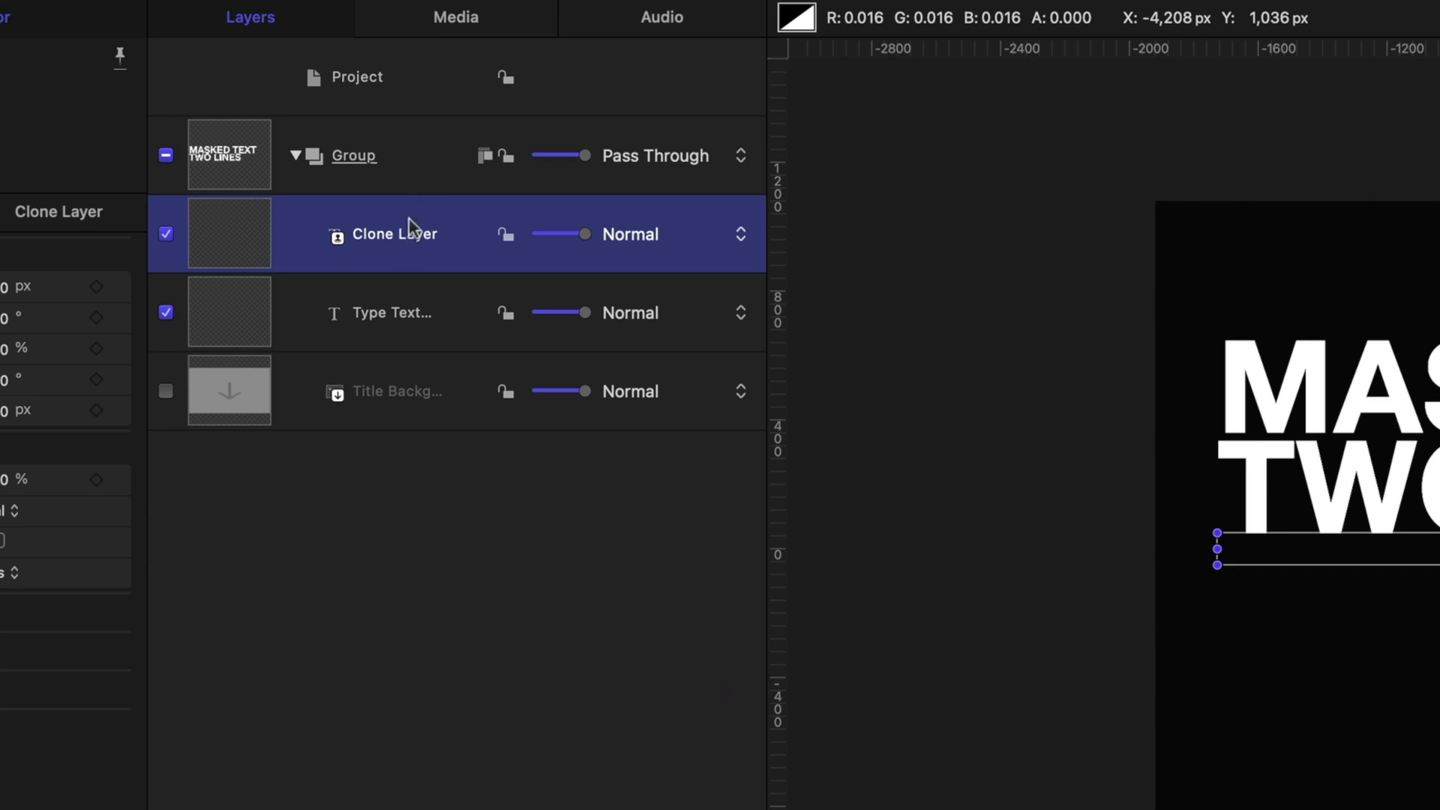
drag(406, 241, 408, 122)
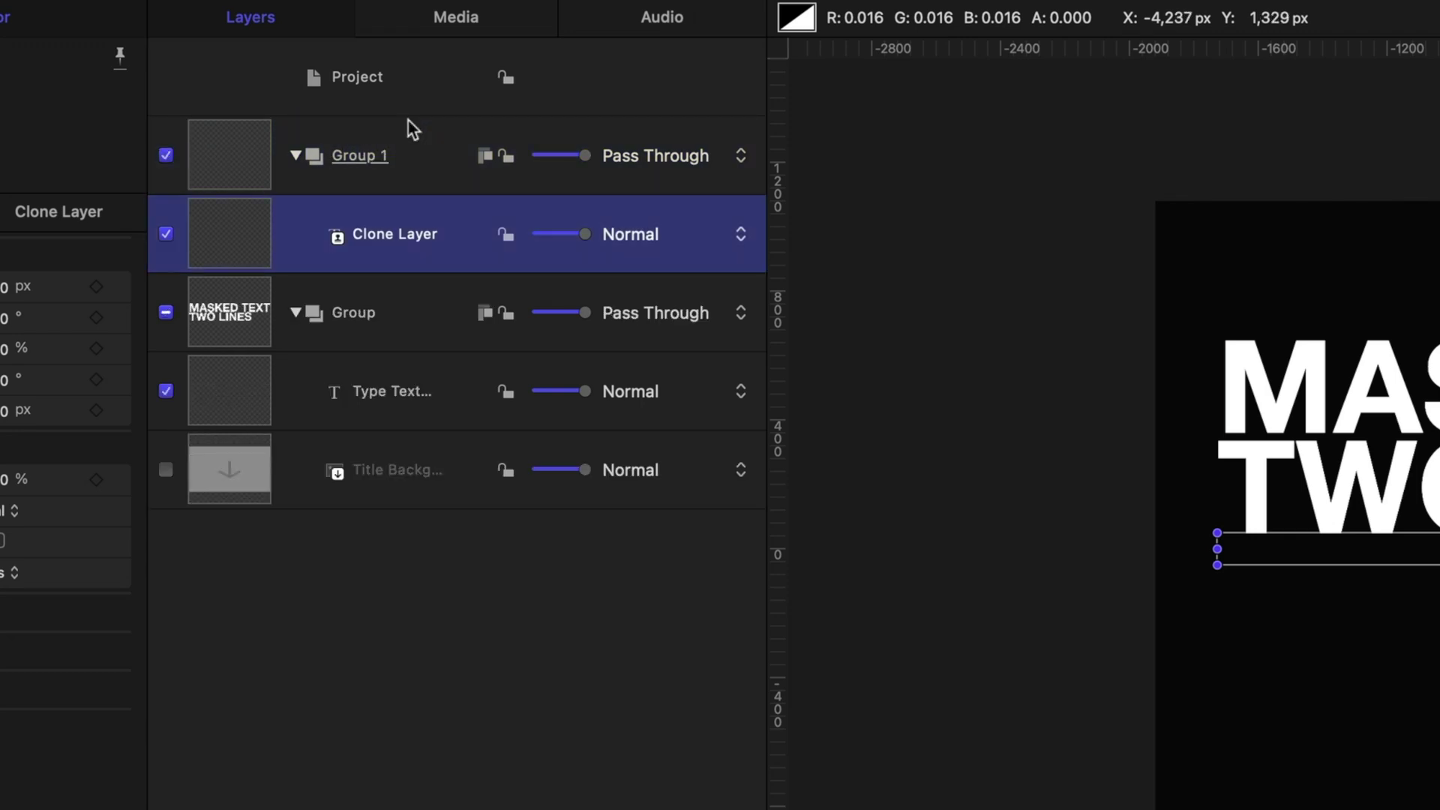
Step: Rename the clone layer's group TOP TEXT and hide the original text layer
click(365, 160)
double_click(364, 160)
shift+click(395, 156)
text(TOP TEXT)
key(Return)
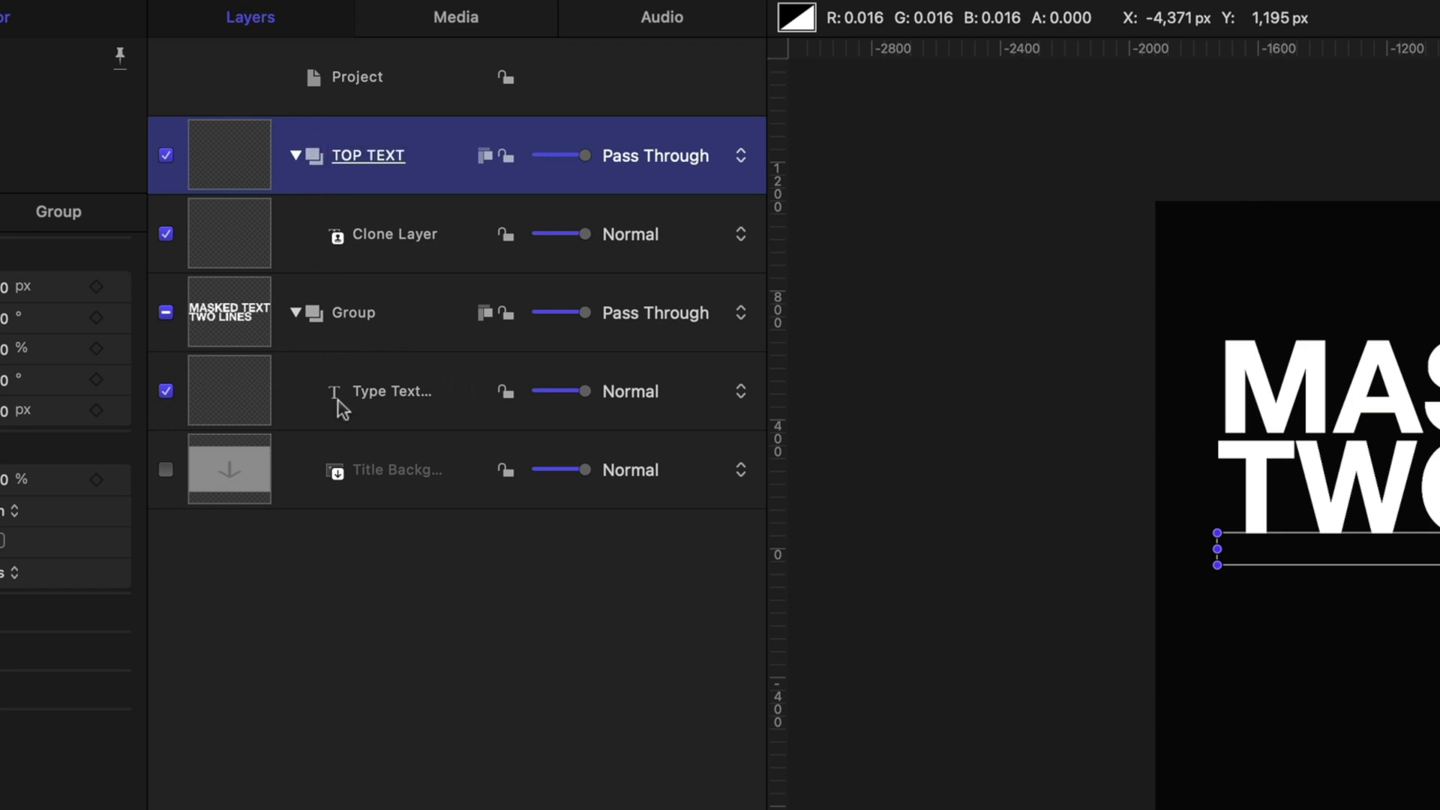
click(167, 392)
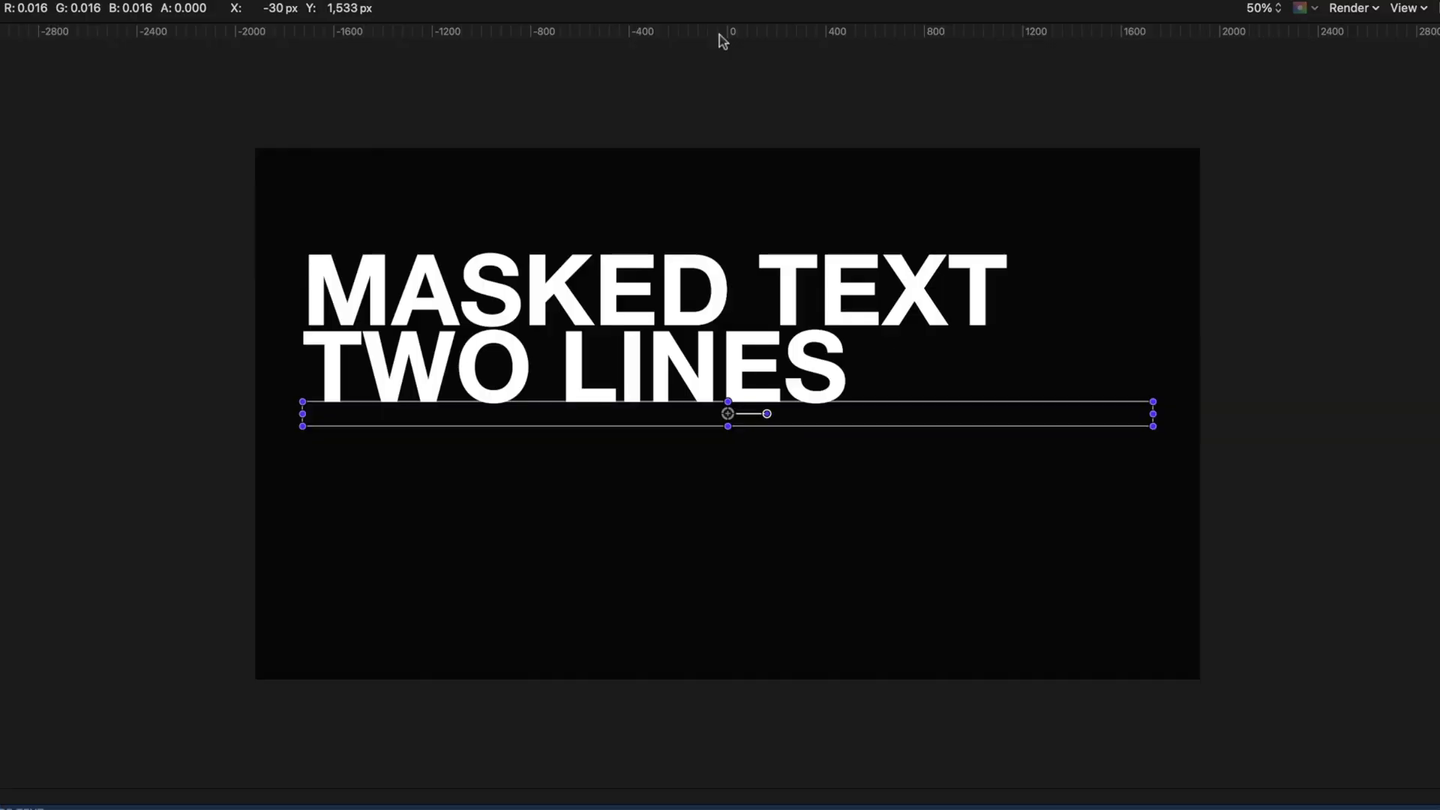
Step: Check the canvas overlay options for rulers and place a horizontal guide at the vertical centre of the canvas
click(1424, 11)
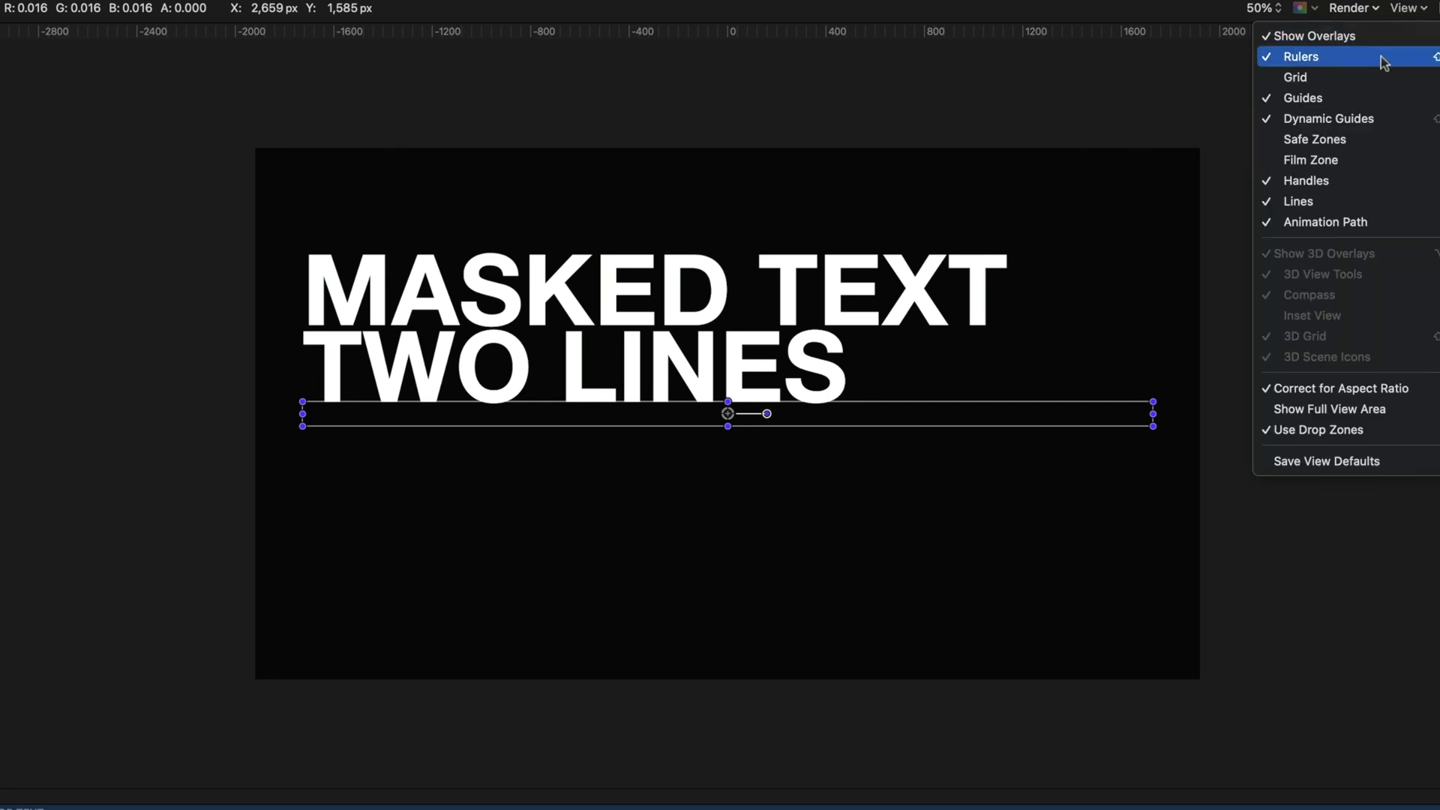
click(1249, 75)
drag(730, 32, 699, 416)
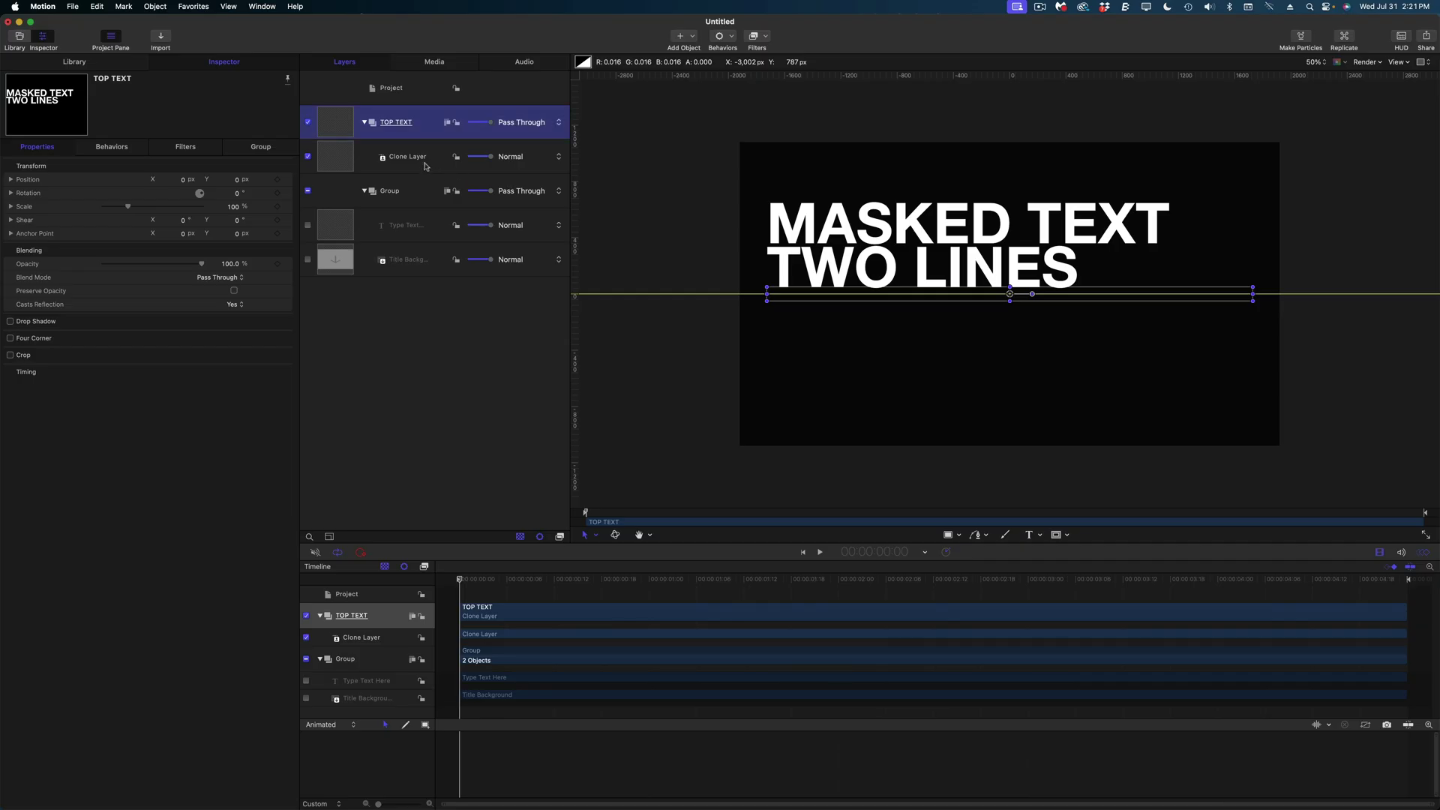
Step: Shift the clone layer down to a Y position of -47.6 px so the base of its lower line sits on the guide
click(424, 164)
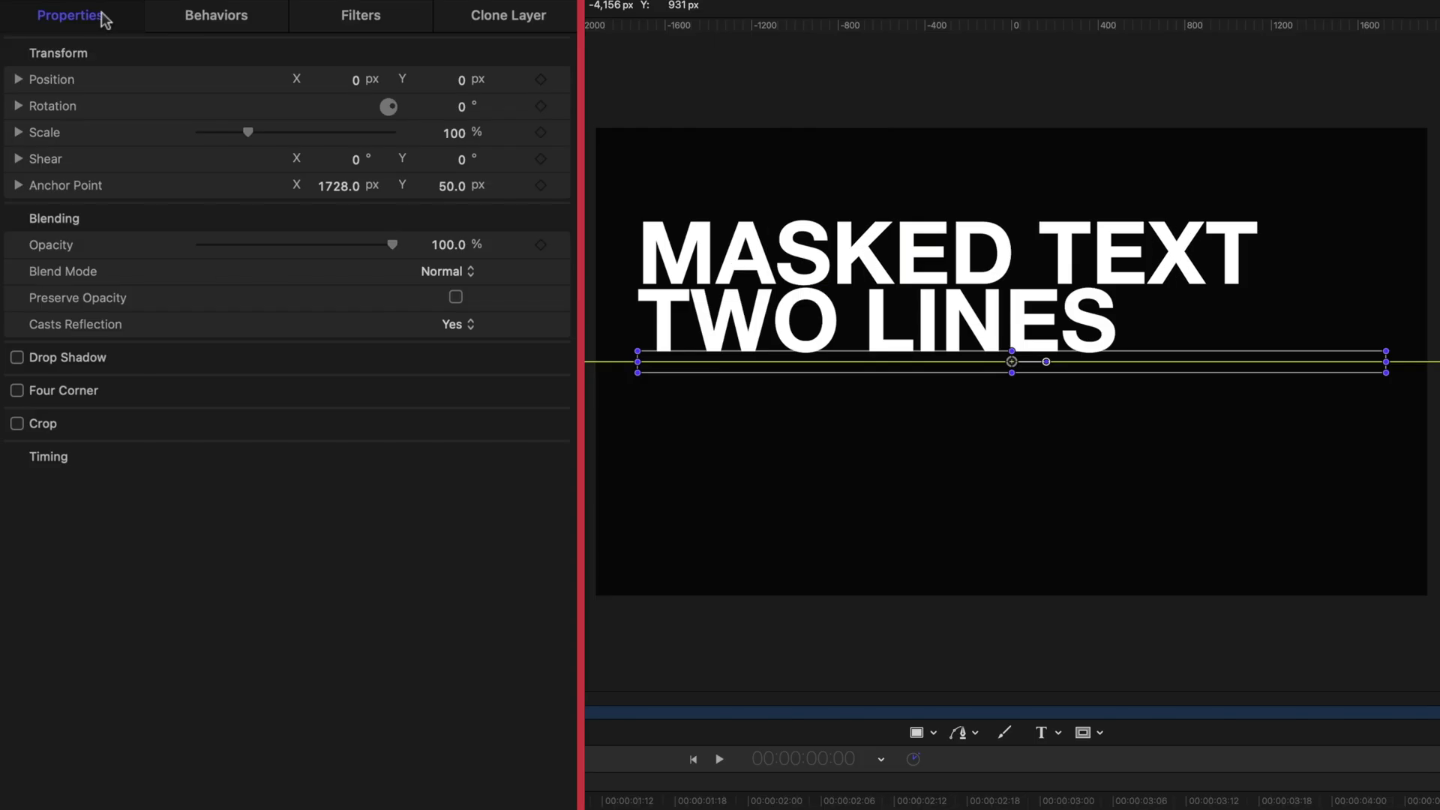
click(464, 81)
mouse_move(464, 81)
mouse_down()
mouse_move(463, 108)
mouse_move(463, 60)
mouse_move(450, 87)
mouse_up()
key(alt+z)
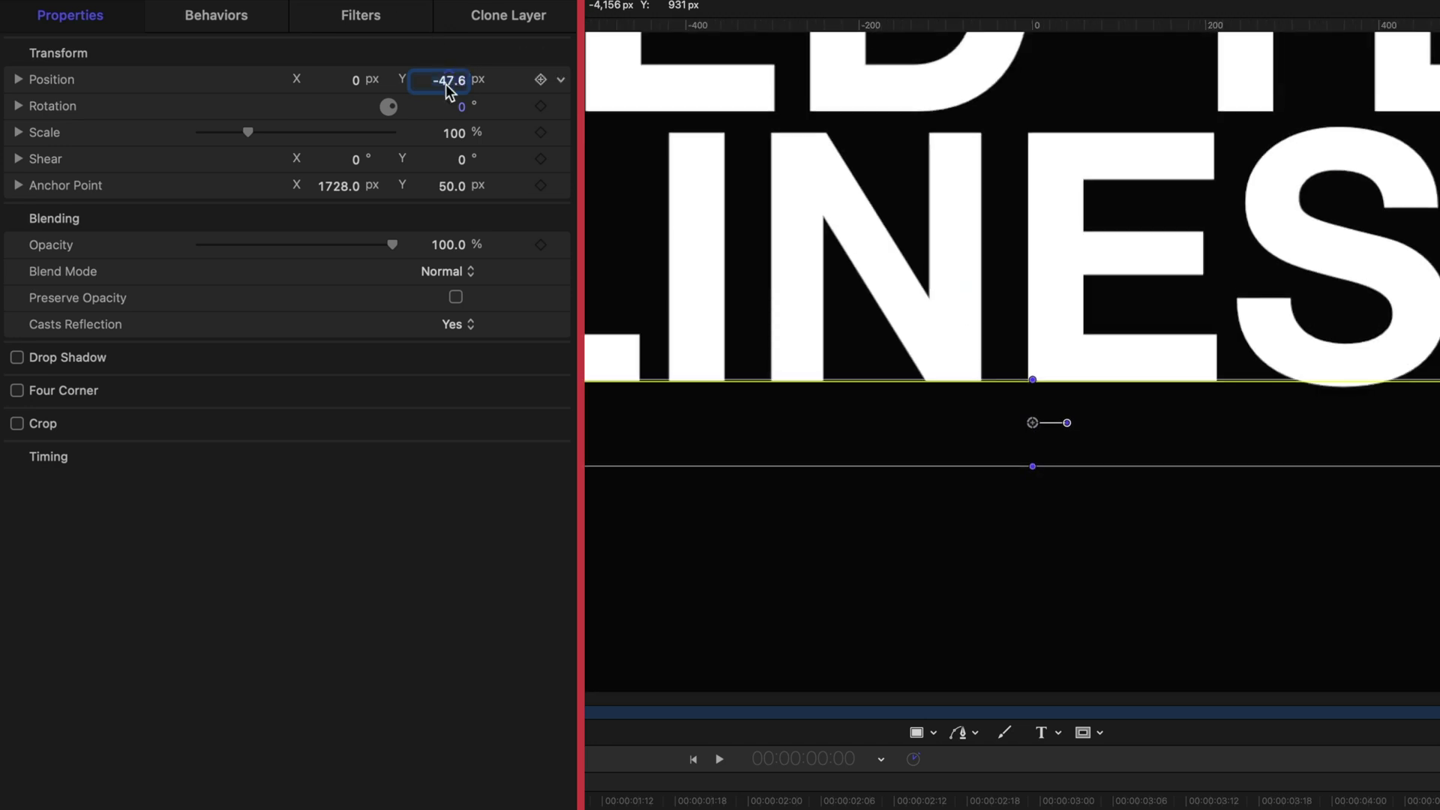
key(shift+z)
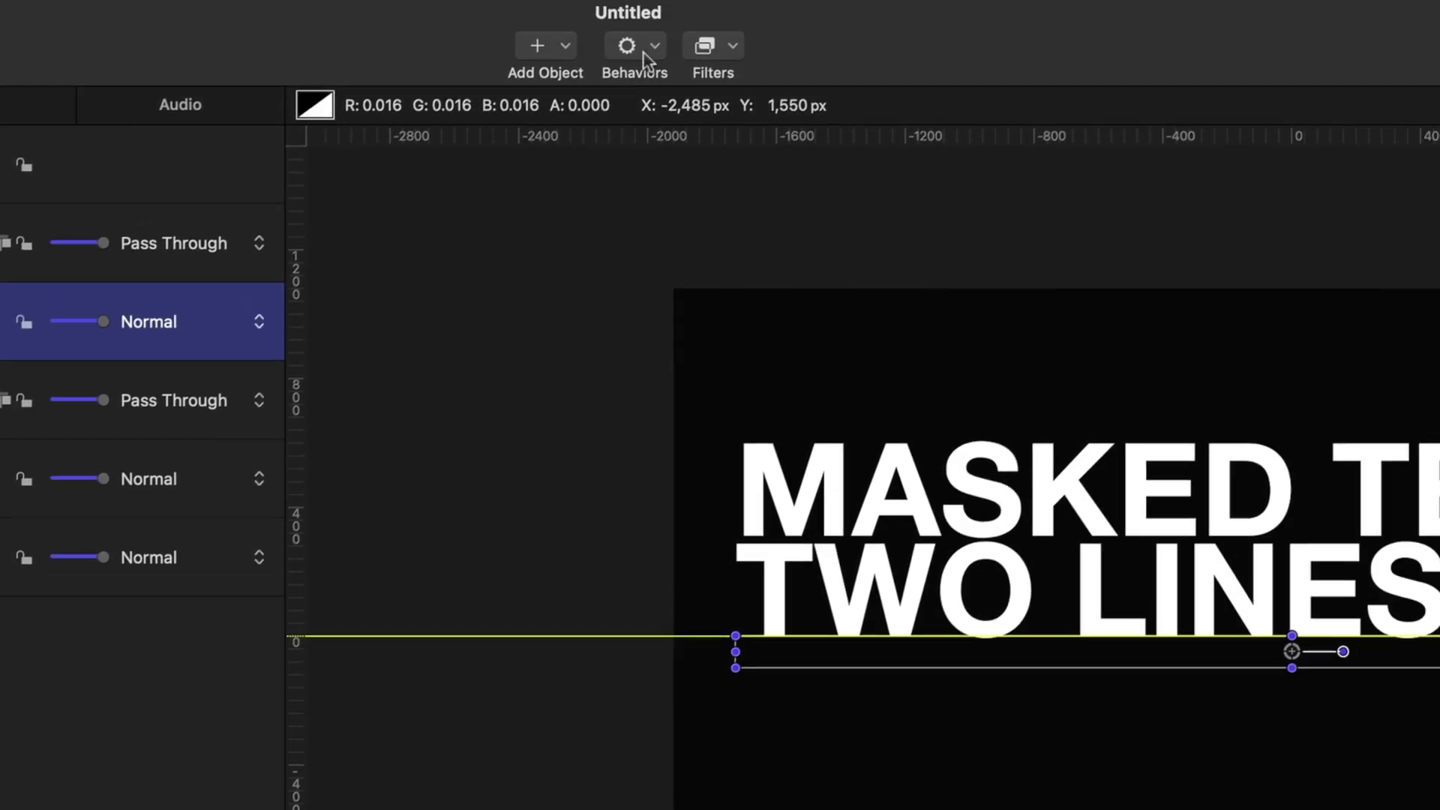
Step: Add the Basic Motion behavior Move to the clone layer
click(642, 51)
mouse_move(666, 115)
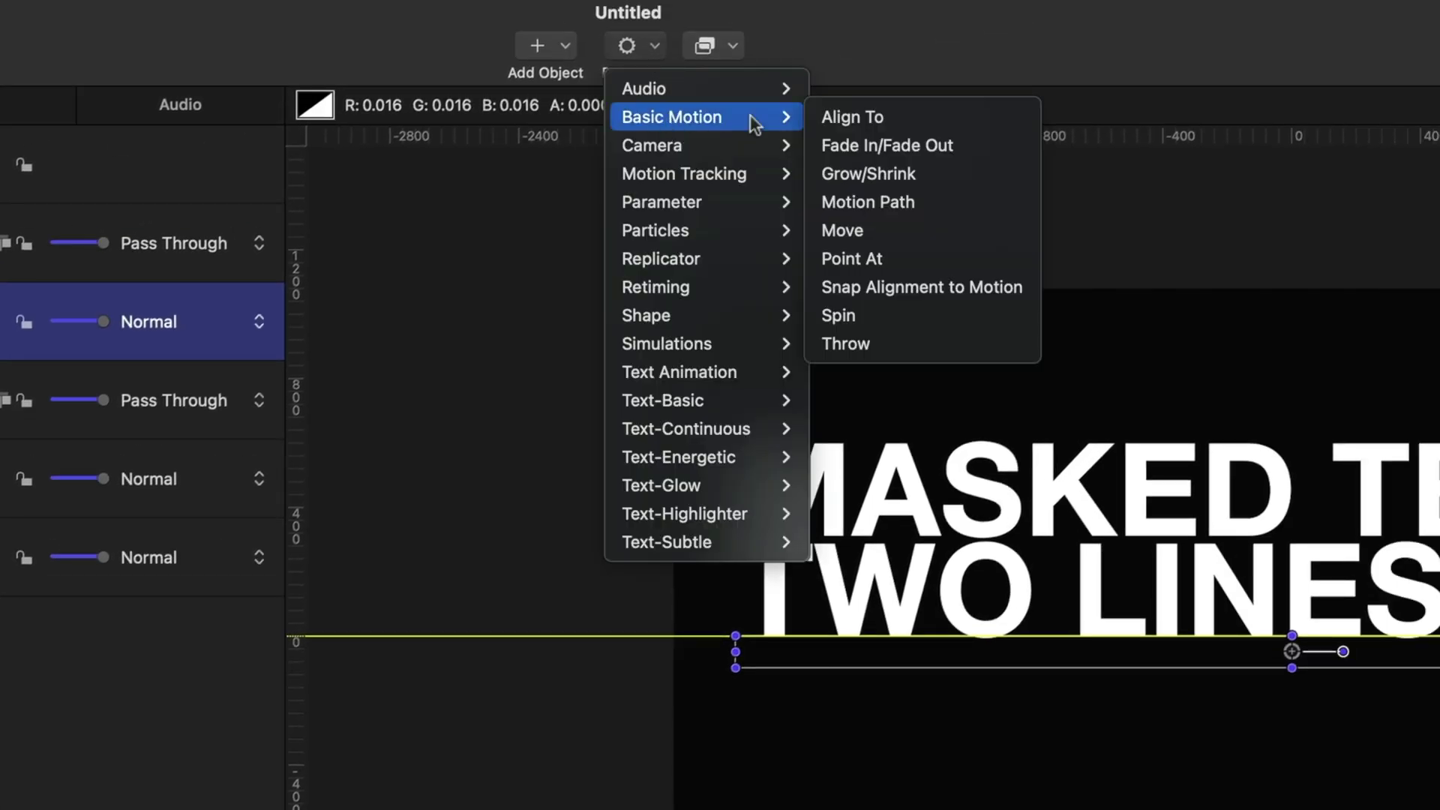
click(871, 232)
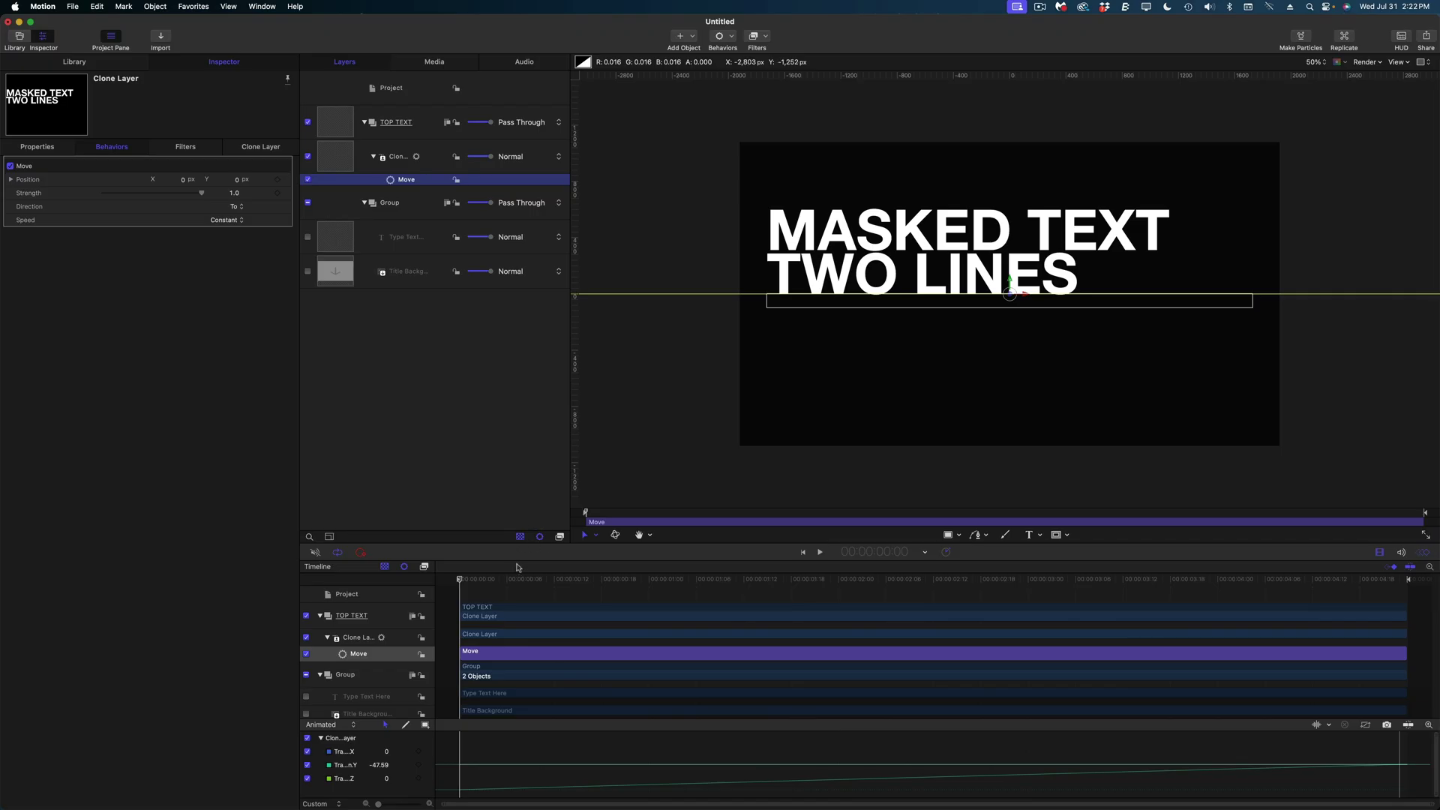
Step: Trim the start of the Move behavior to frame 20
drag(516, 585, 601, 589)
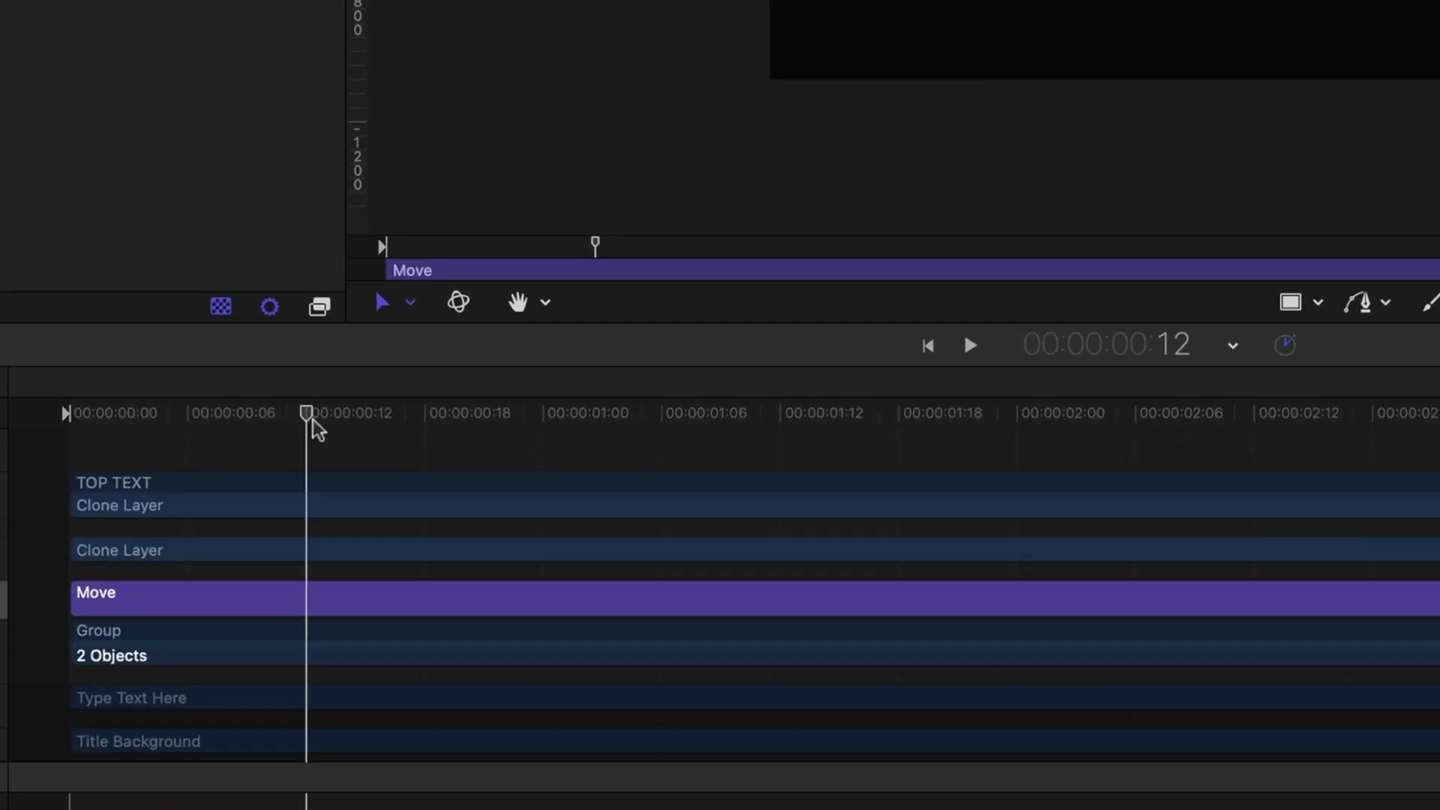
drag(431, 437, 475, 449)
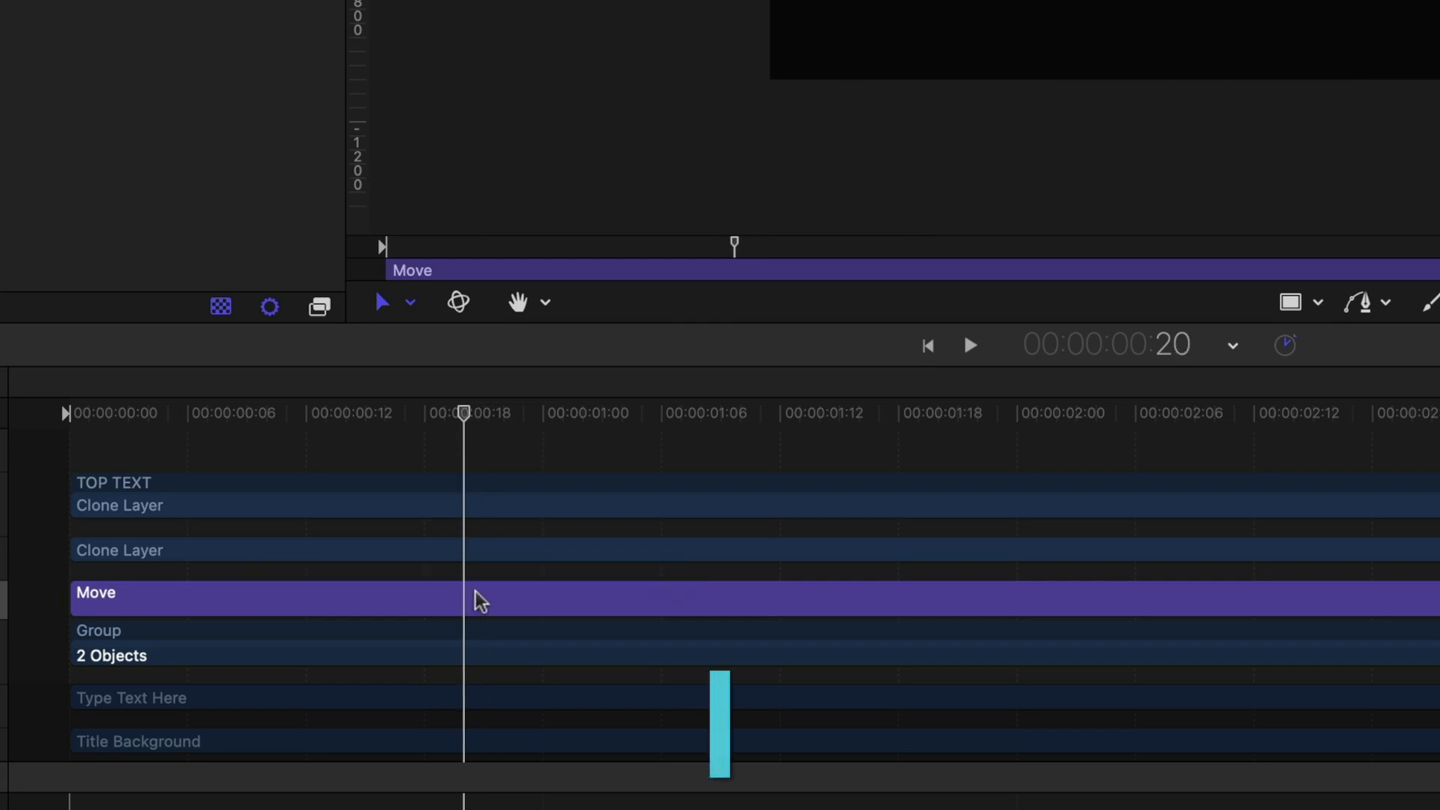
key(i)
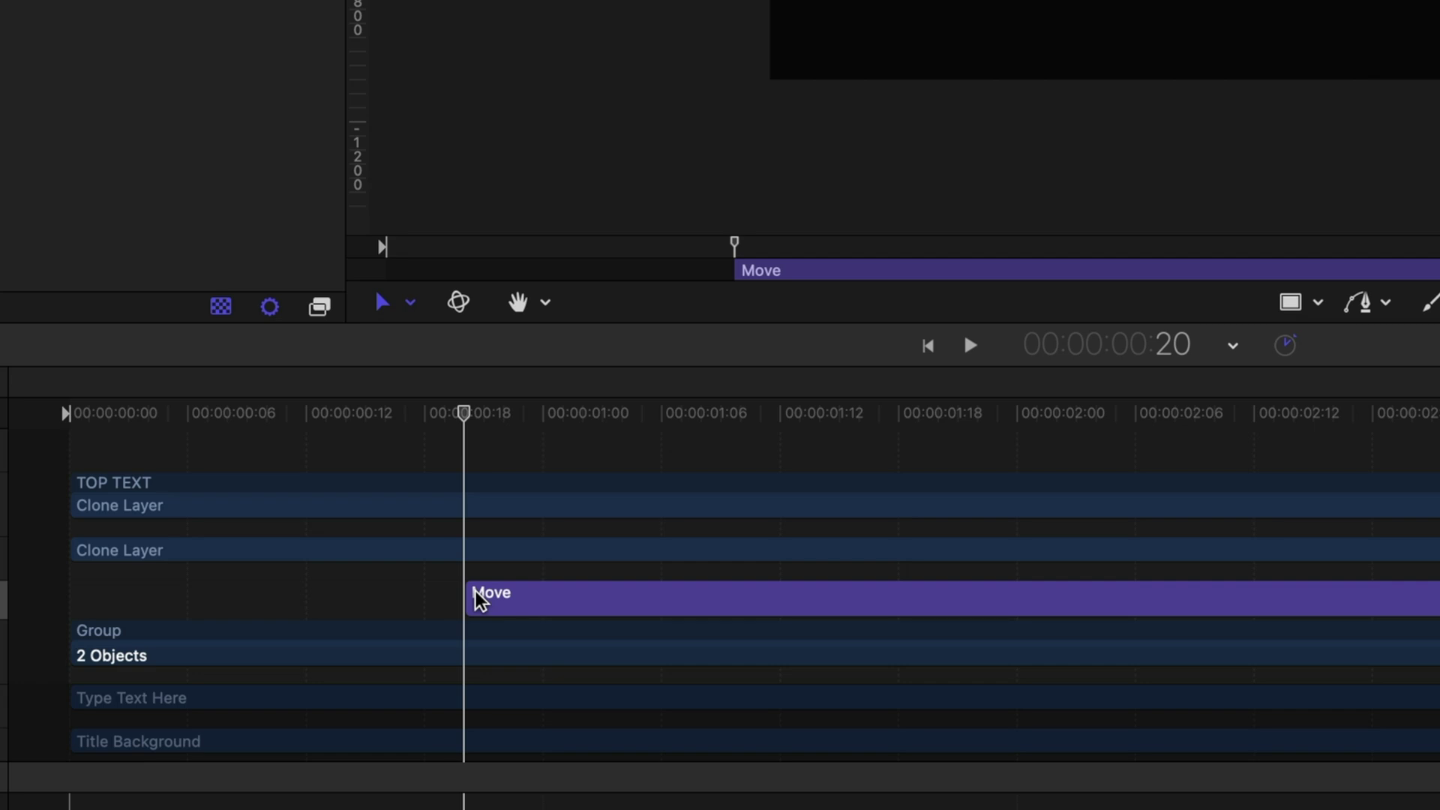
Step: Trim the end of the Move behavior to 00:00:01:08
key(shift+Right)
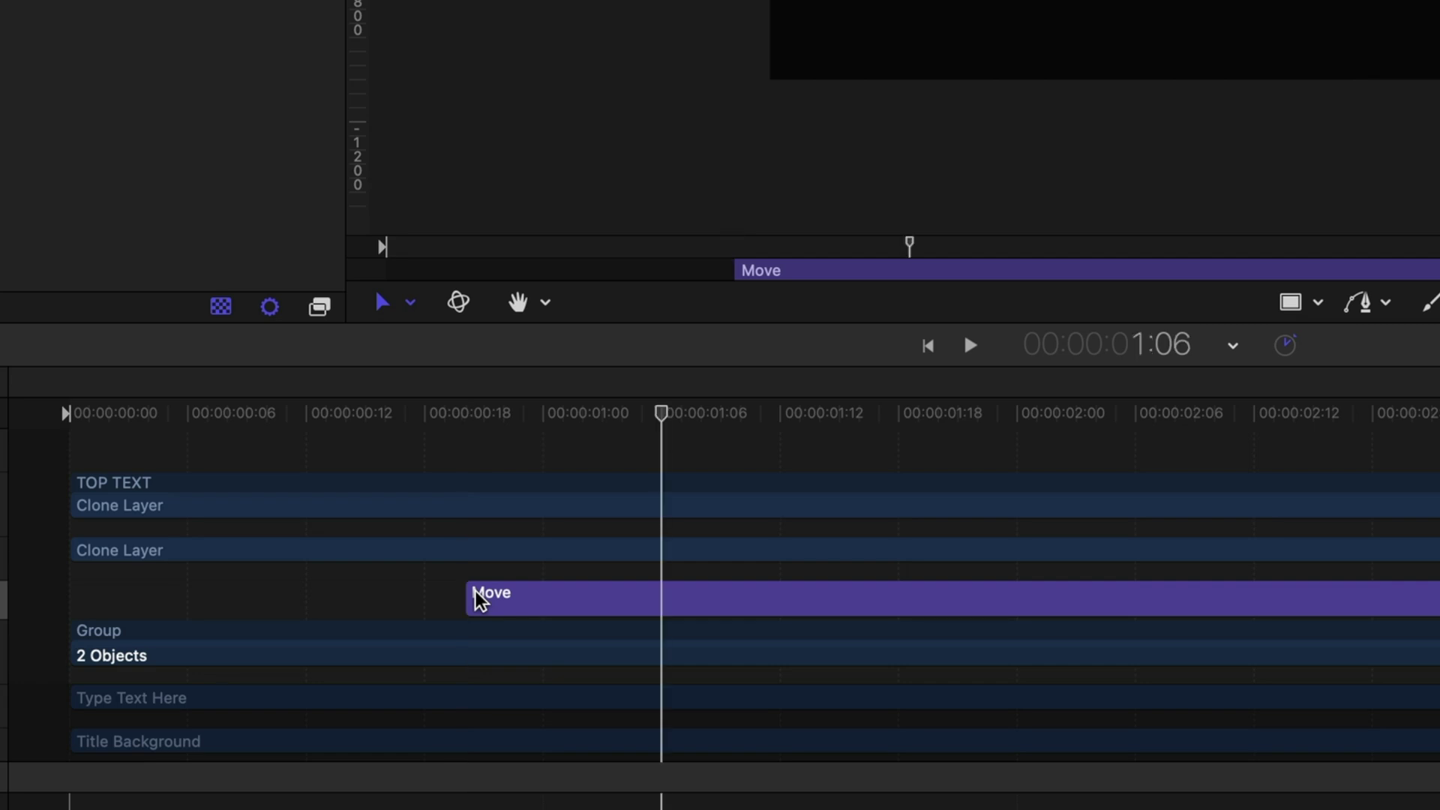
key(Right)
key(Right)
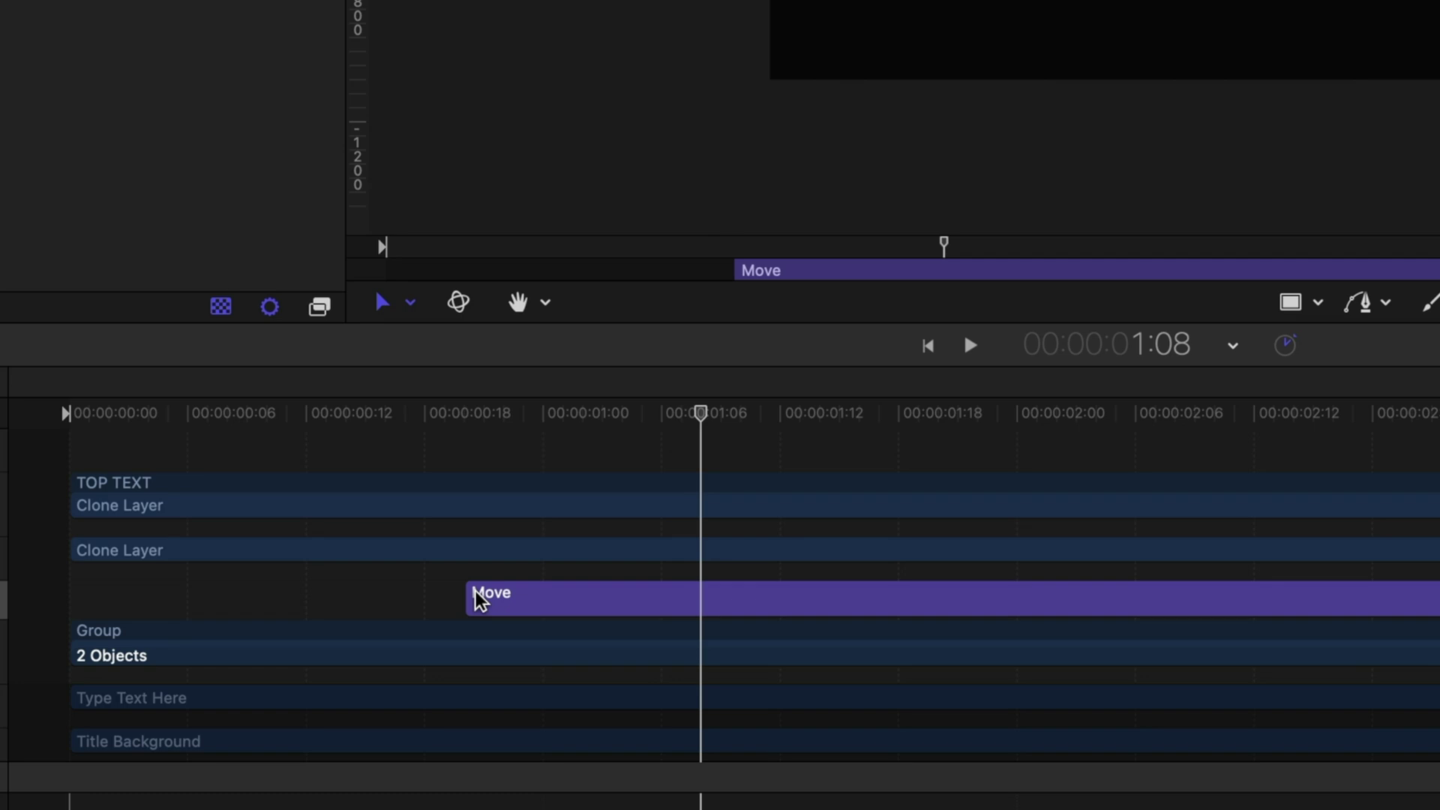
key(o)
key(Right)
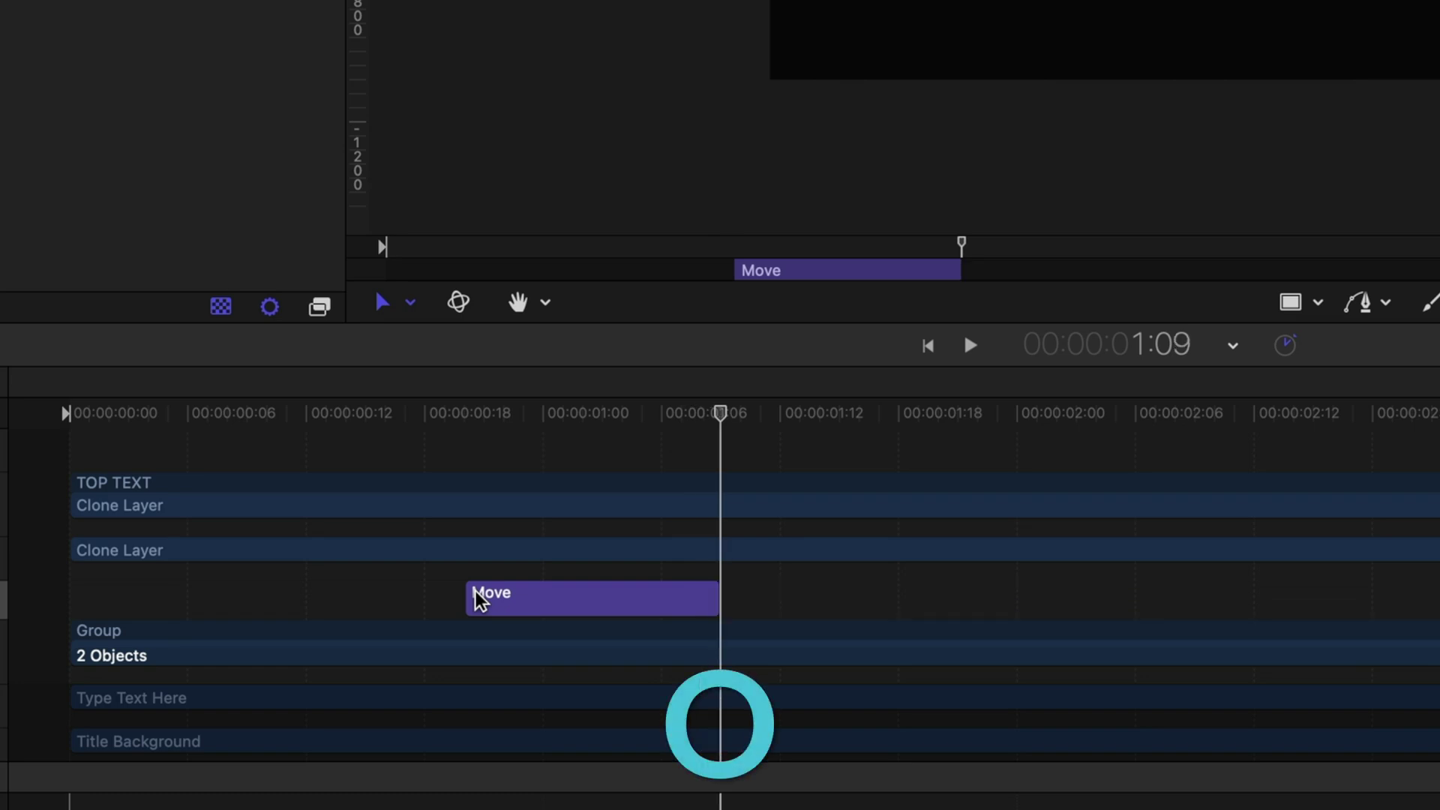
key(Left)
key(o)
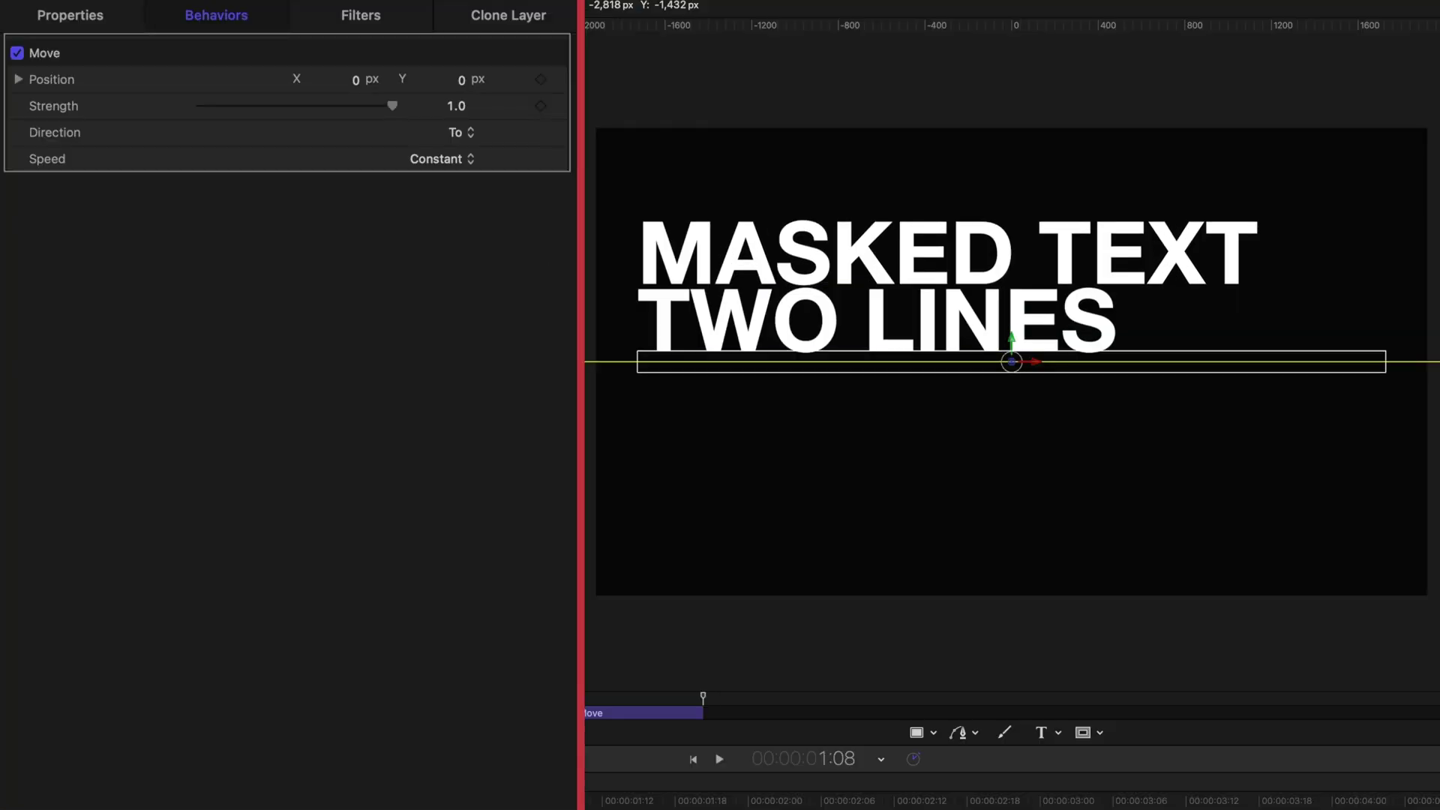
Step: Set the Move behavior's Y position to -647.4 px so the text drops just below the guide
drag(463, 86, 364, 91)
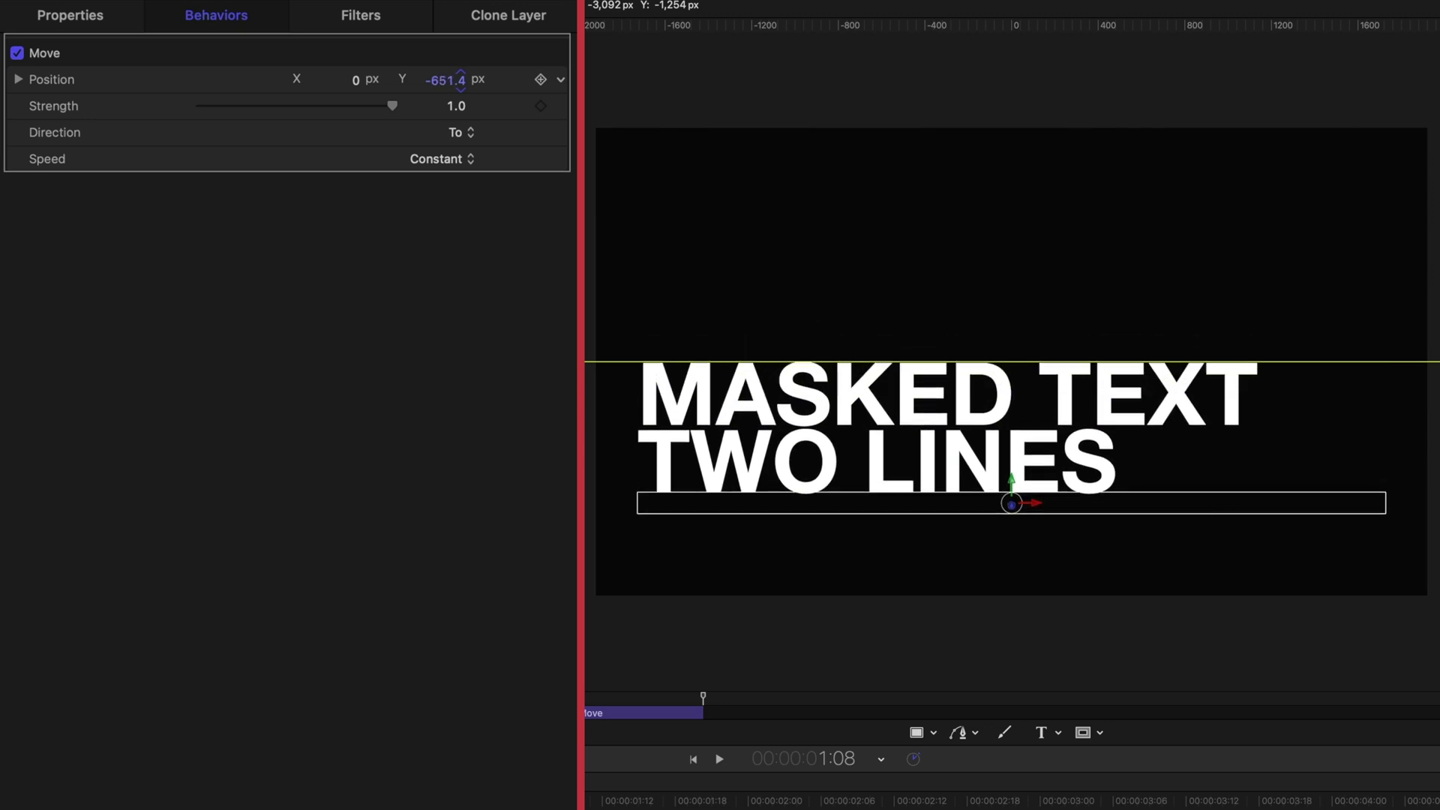
drag(464, 80, 468, 80)
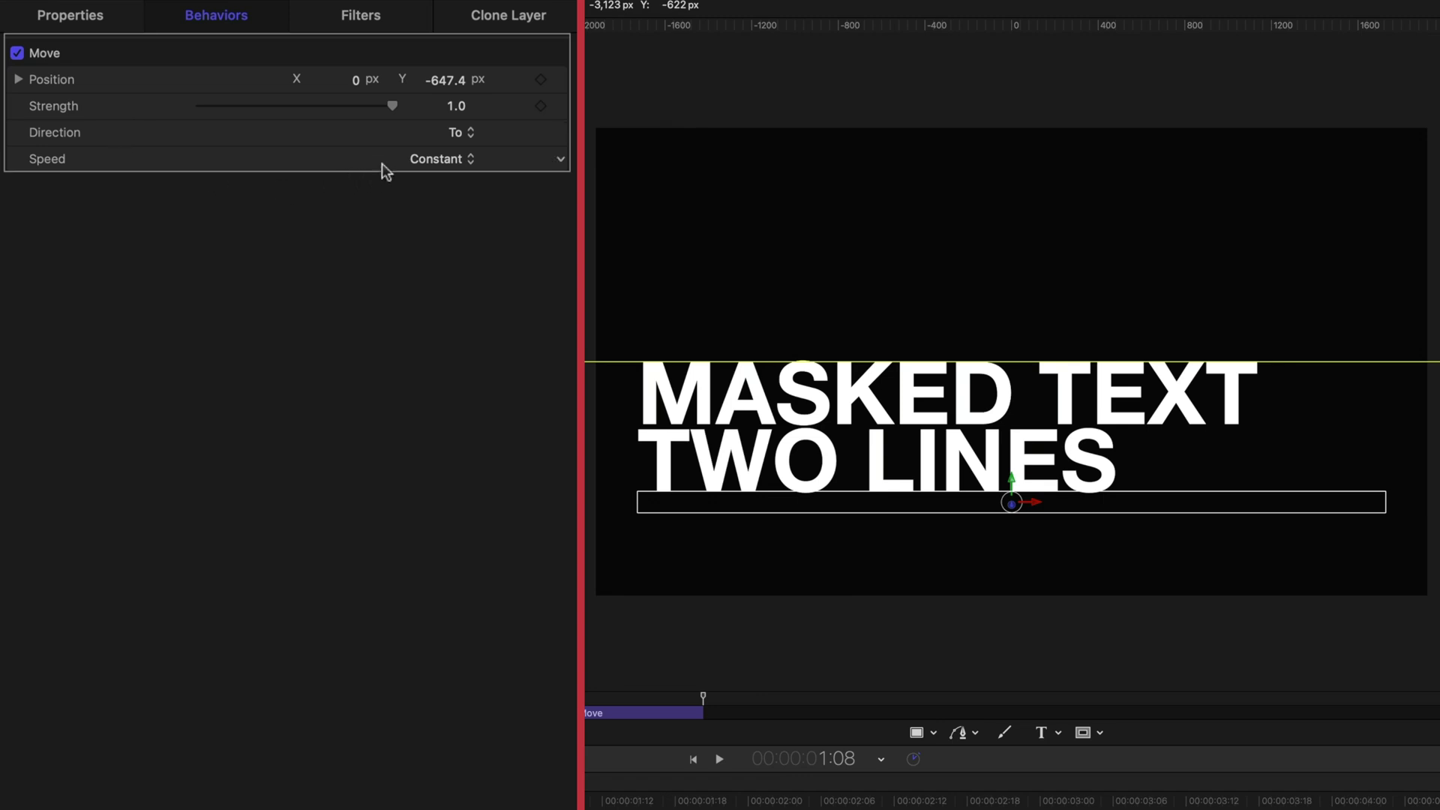
Step: Set the Move behavior's speed to Accelerate and play back the animation
click(424, 159)
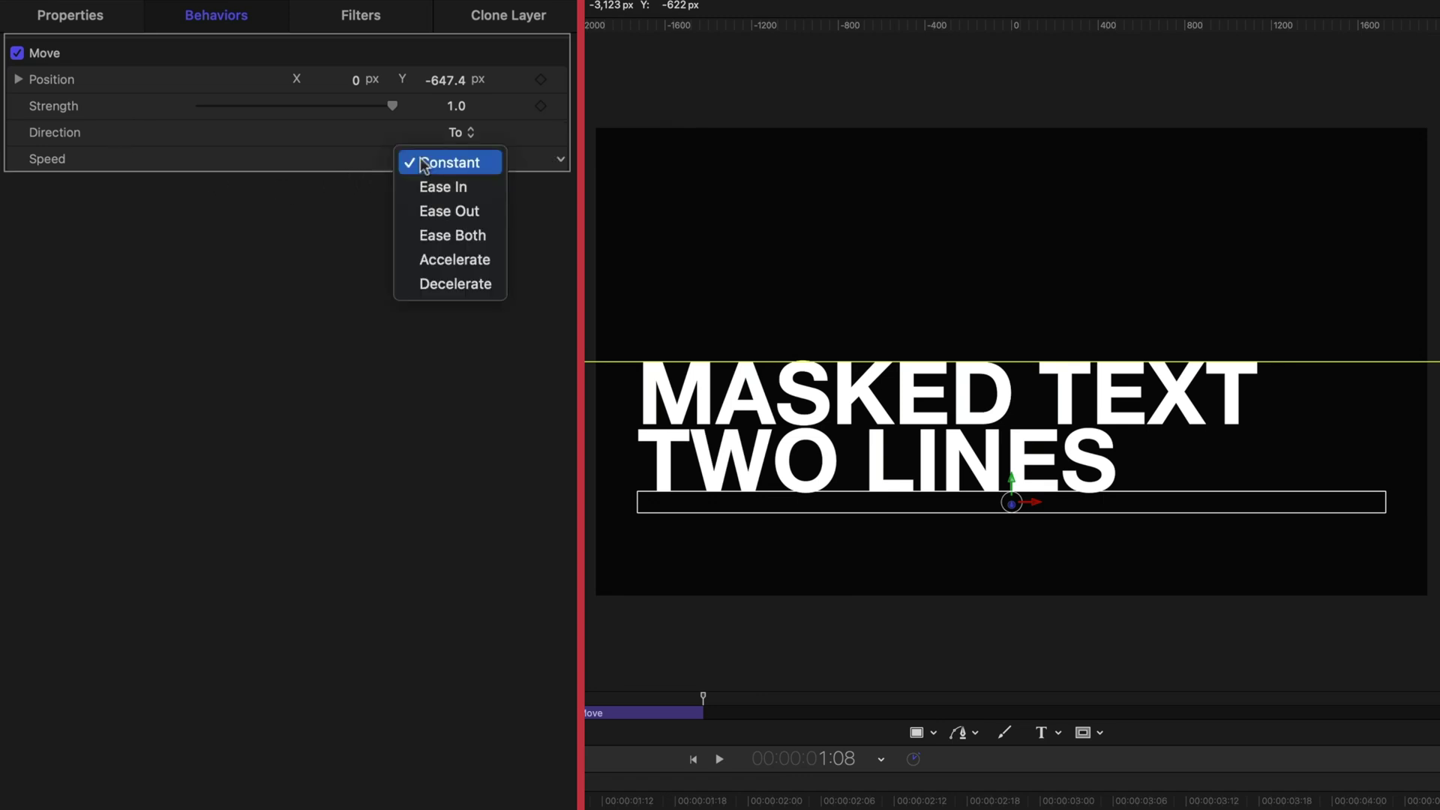
click(454, 259)
key(space)
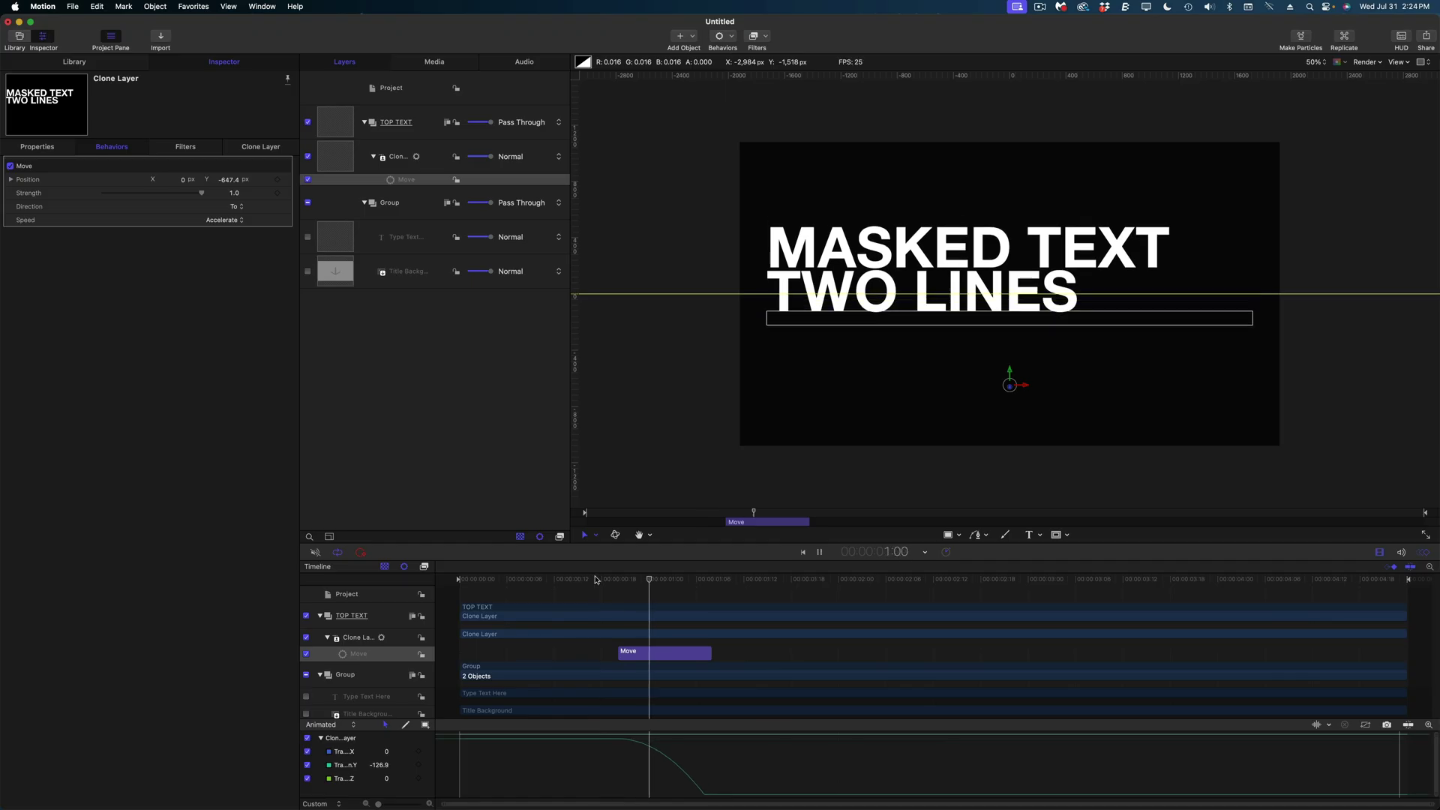
key(space)
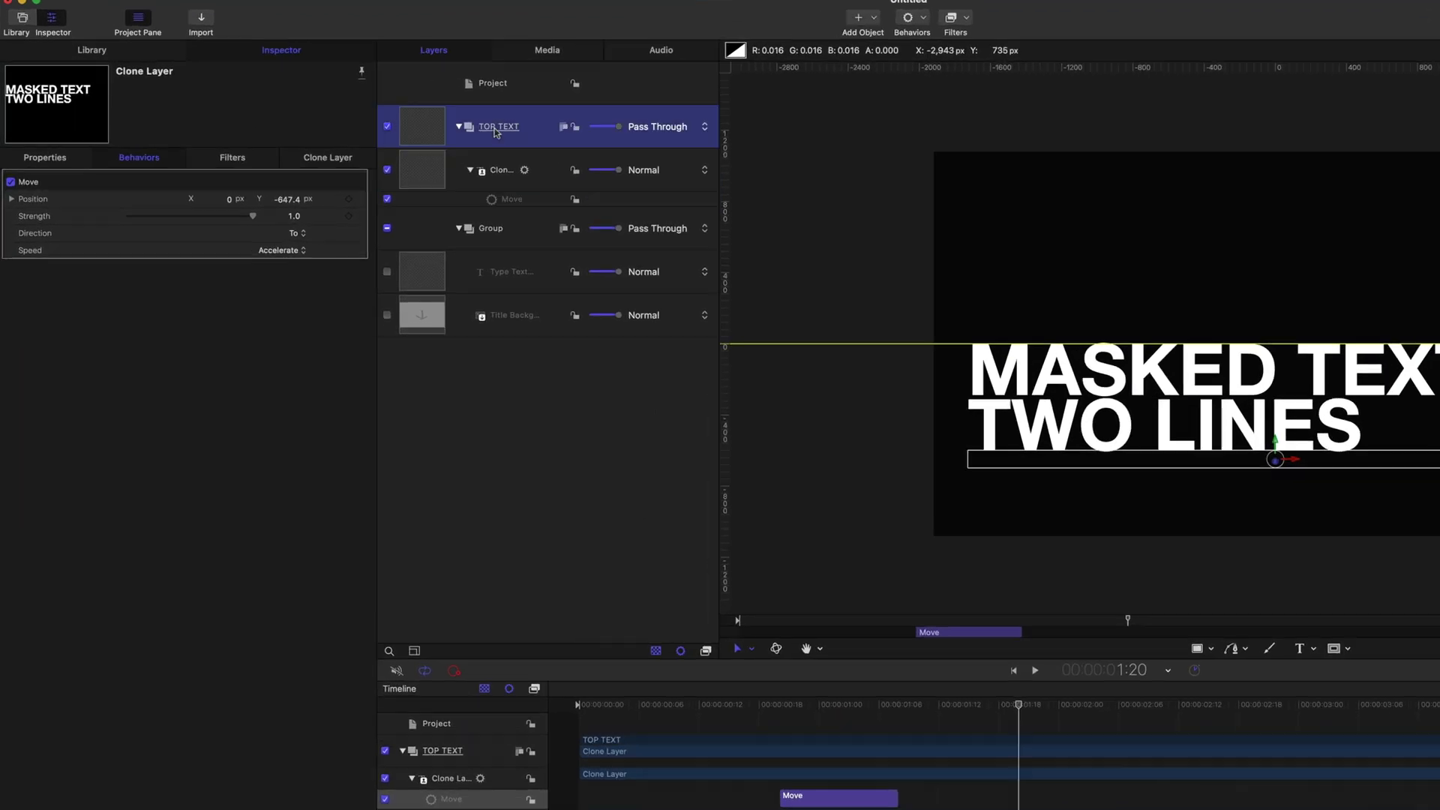
Step: Add a Color Solid generator to the TOP TEXT group, above the clone layer
click(371, 133)
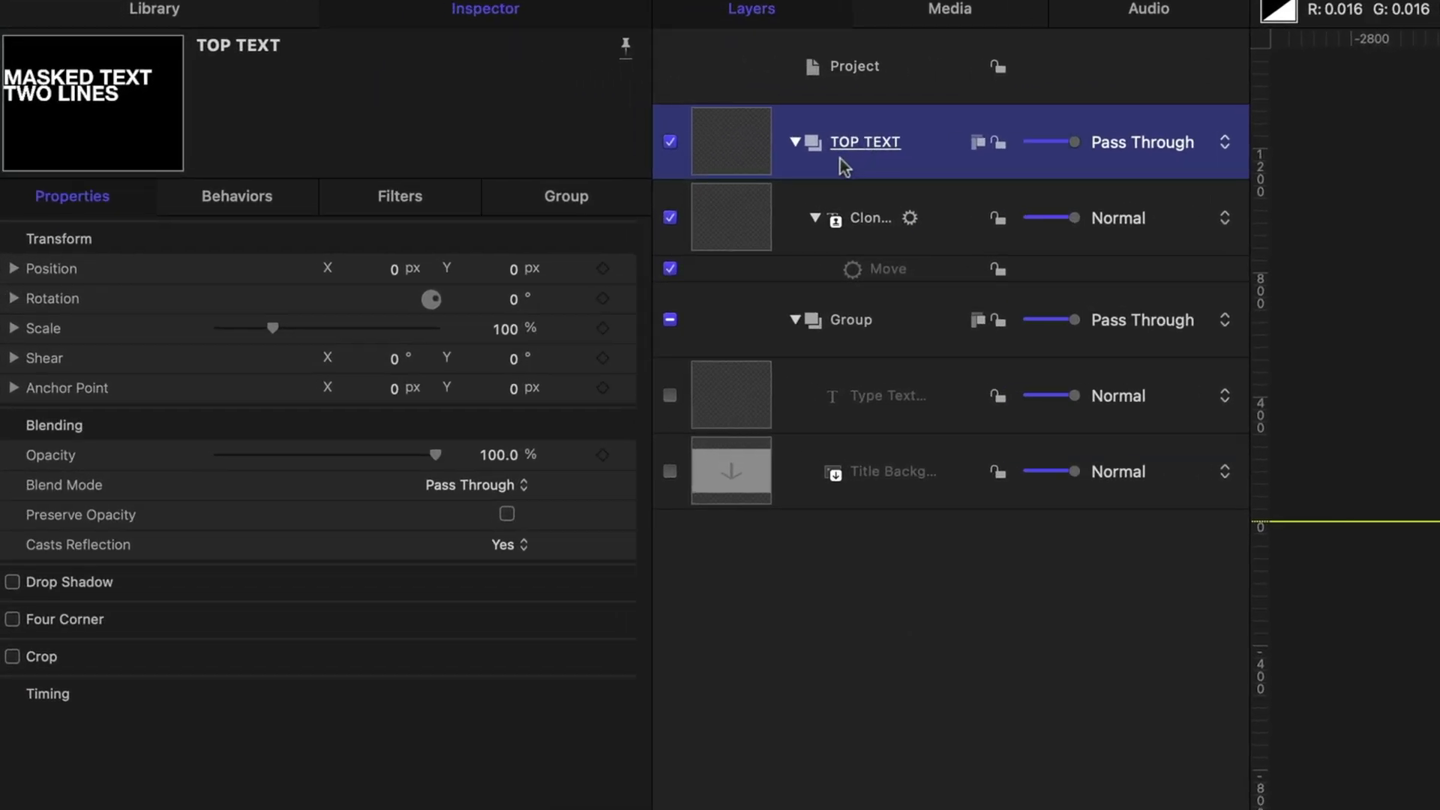
click(106, 18)
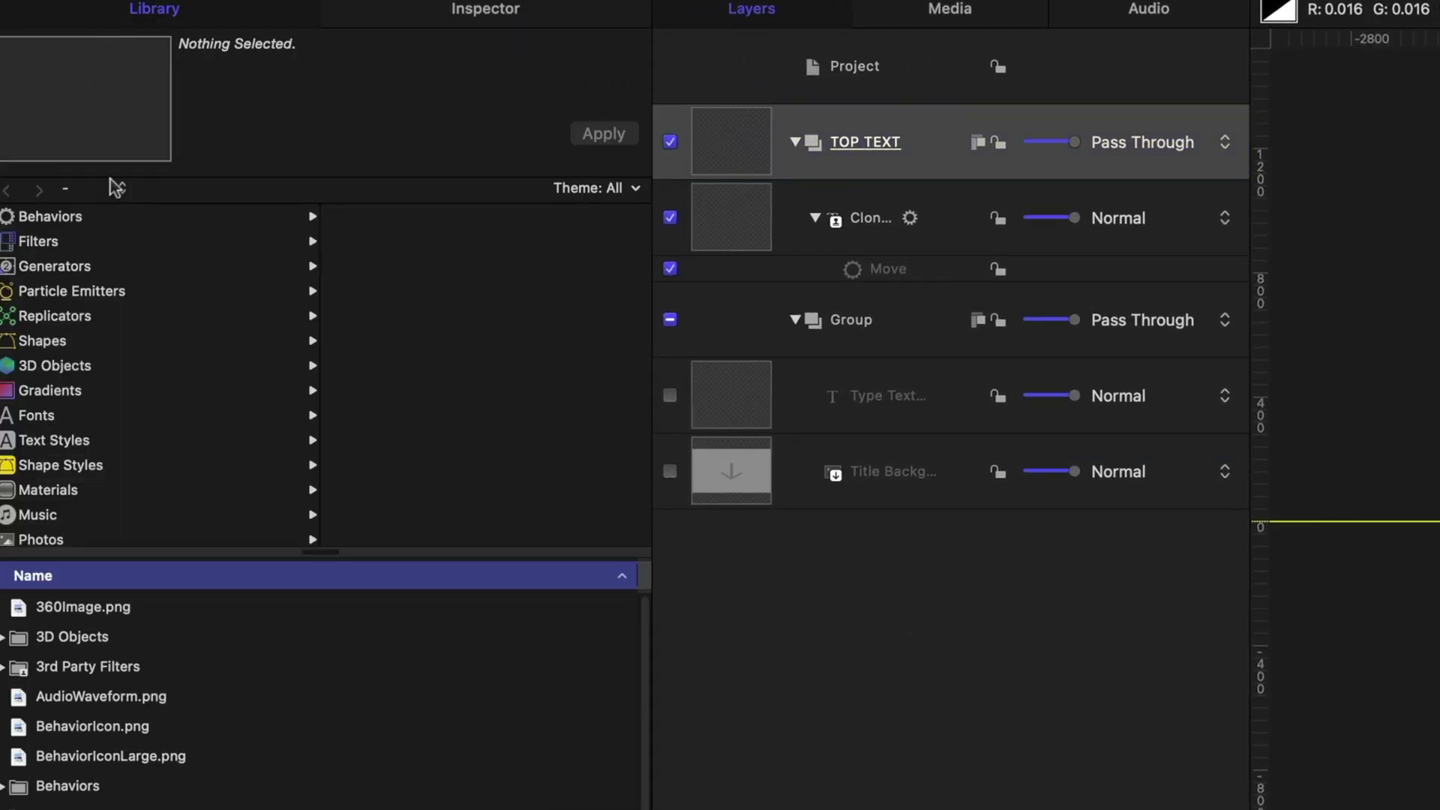
click(94, 266)
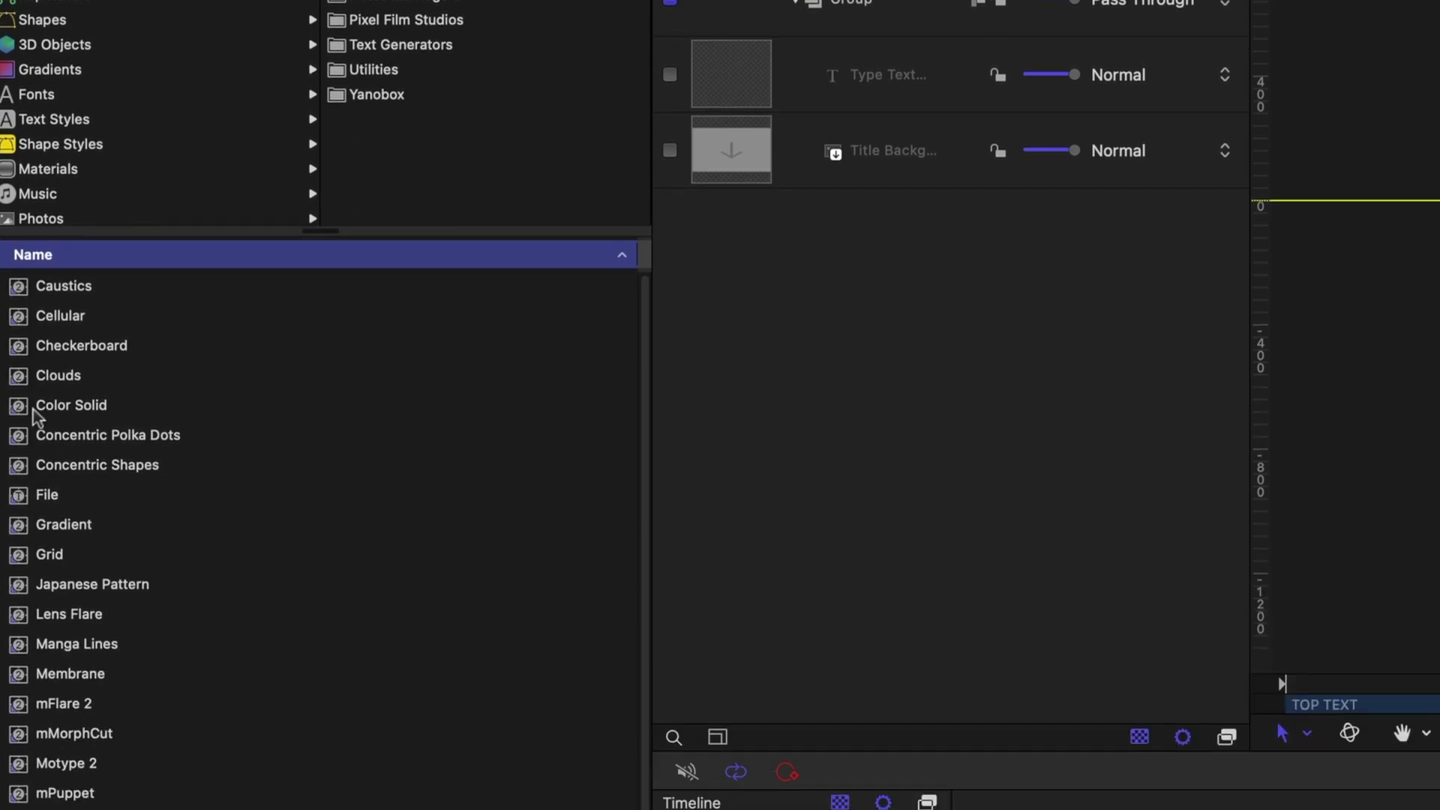
mouse_move(35, 413)
mouse_down()
mouse_move(675, 391)
mouse_move(808, 282)
mouse_move(847, 159)
mouse_up()
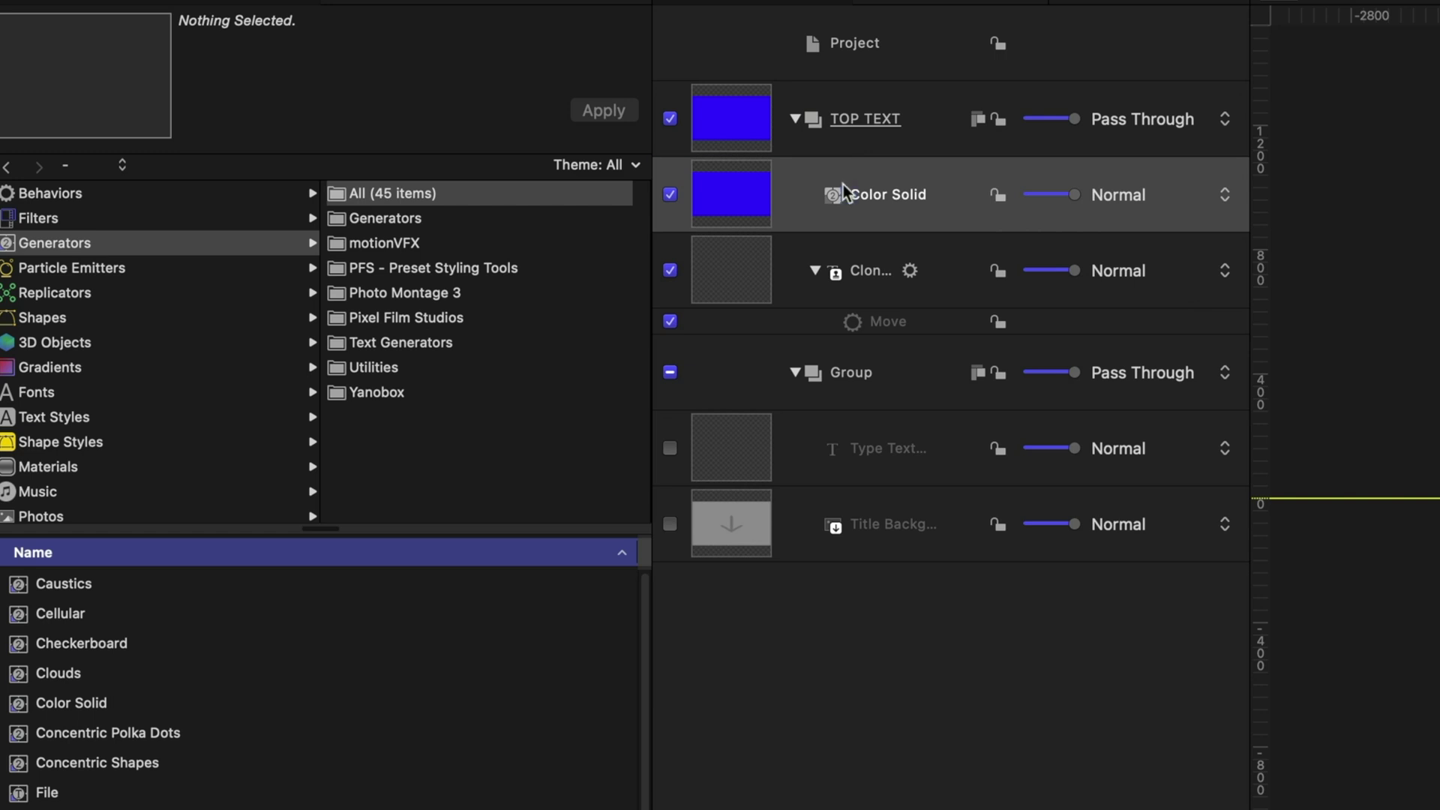
Step: Change the Color Solid's color to white
click(843, 184)
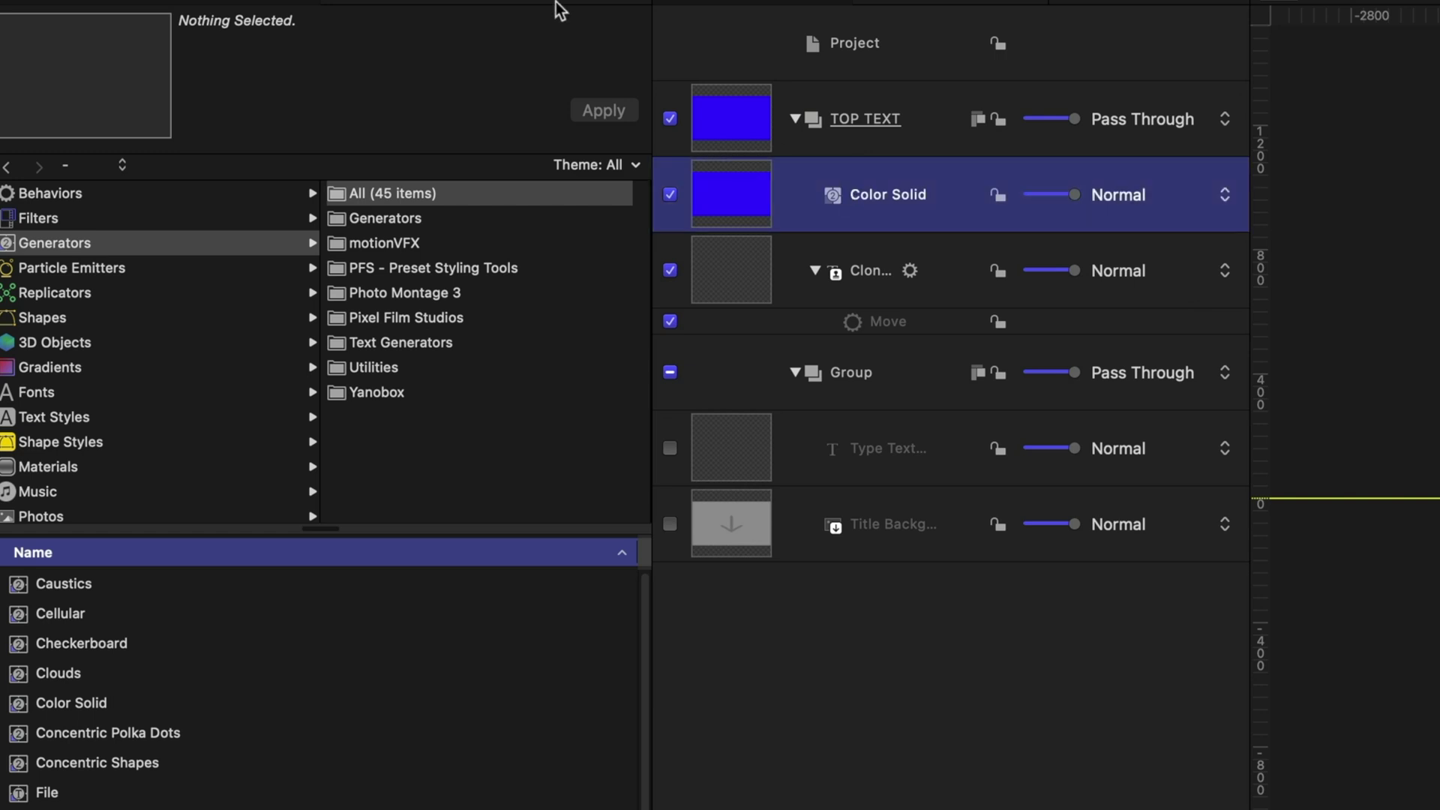
key(super+3)
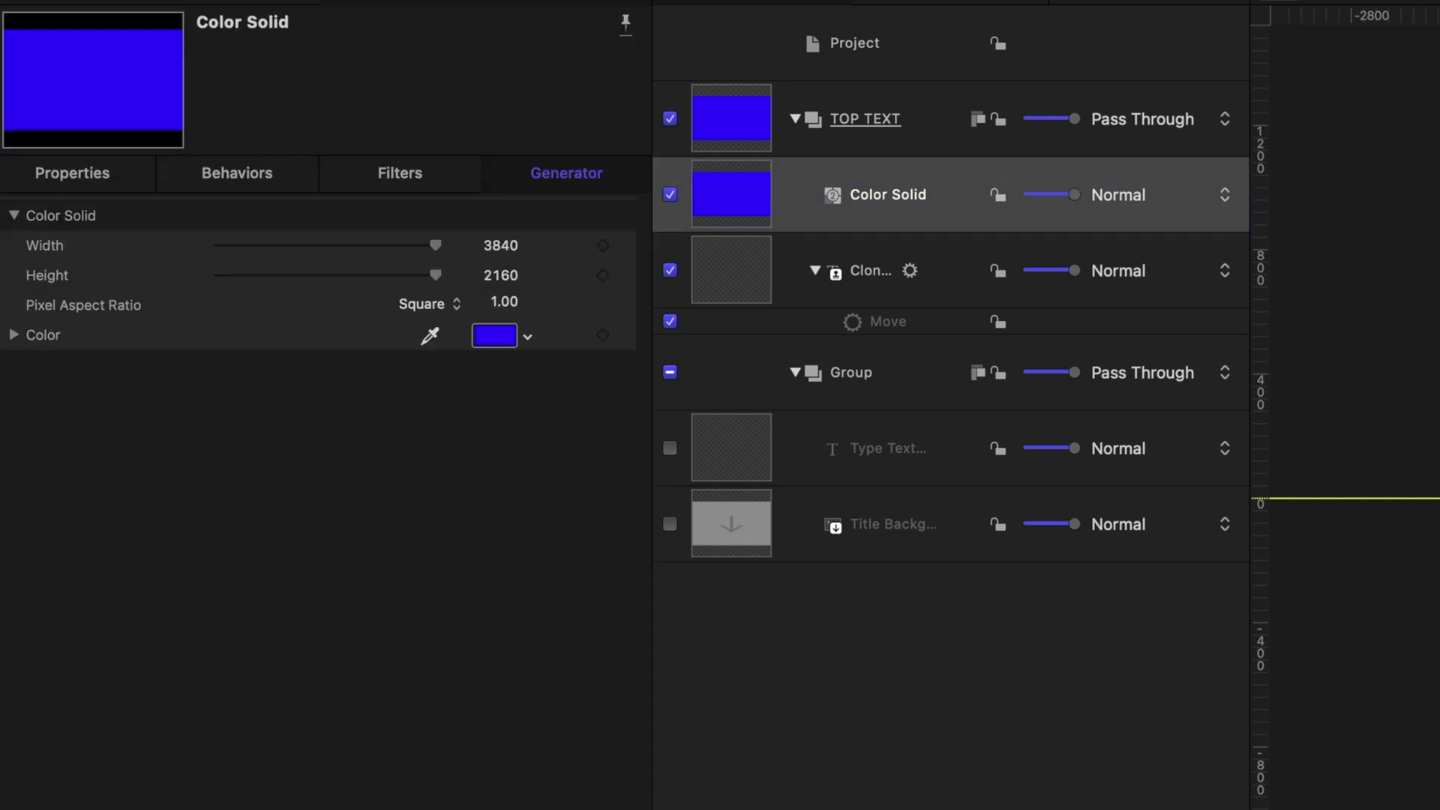
click(498, 343)
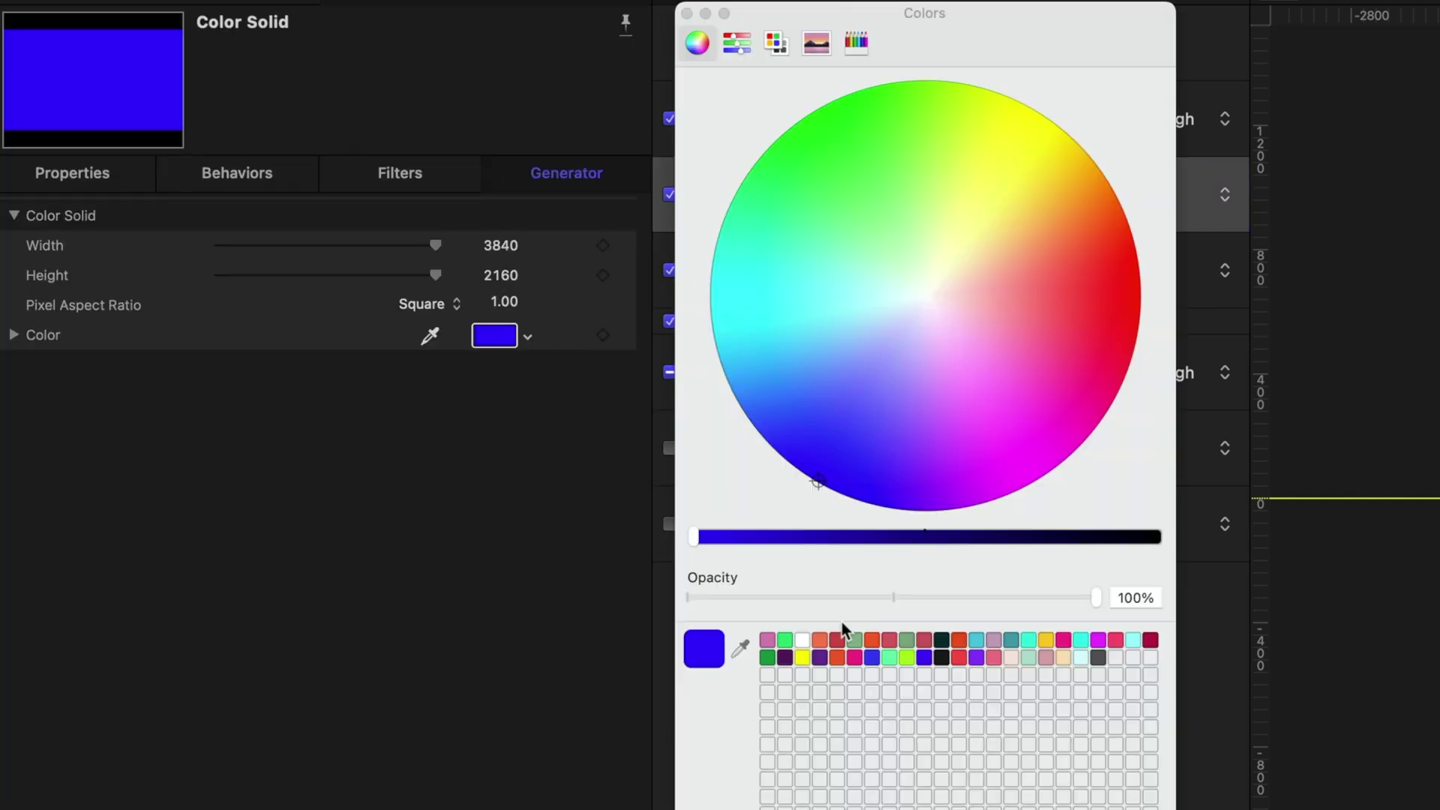
click(803, 640)
click(686, 14)
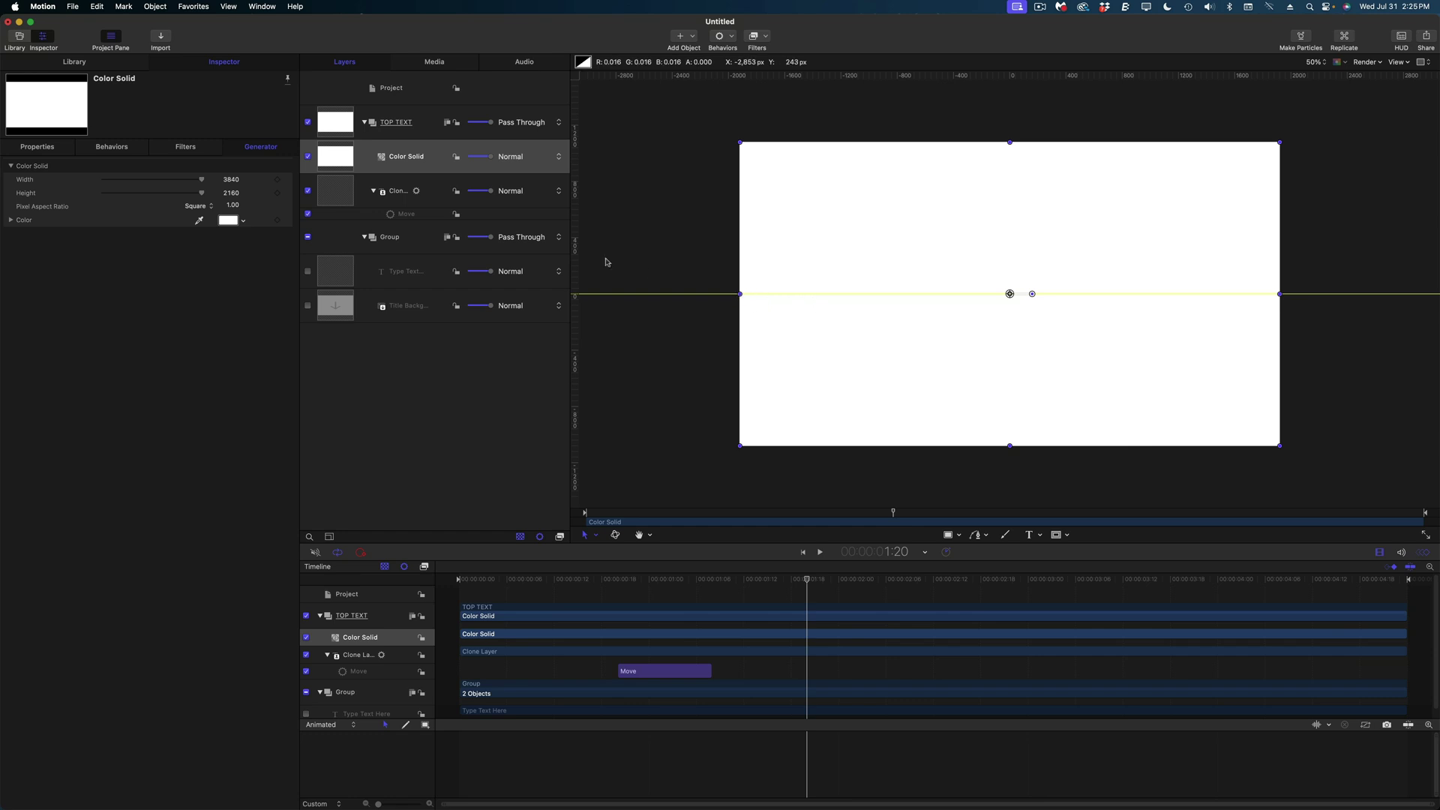
Step: Enable Crop on the Color Solid and set its Bottom crop to 1080 so only the area above the guide remains
click(44, 151)
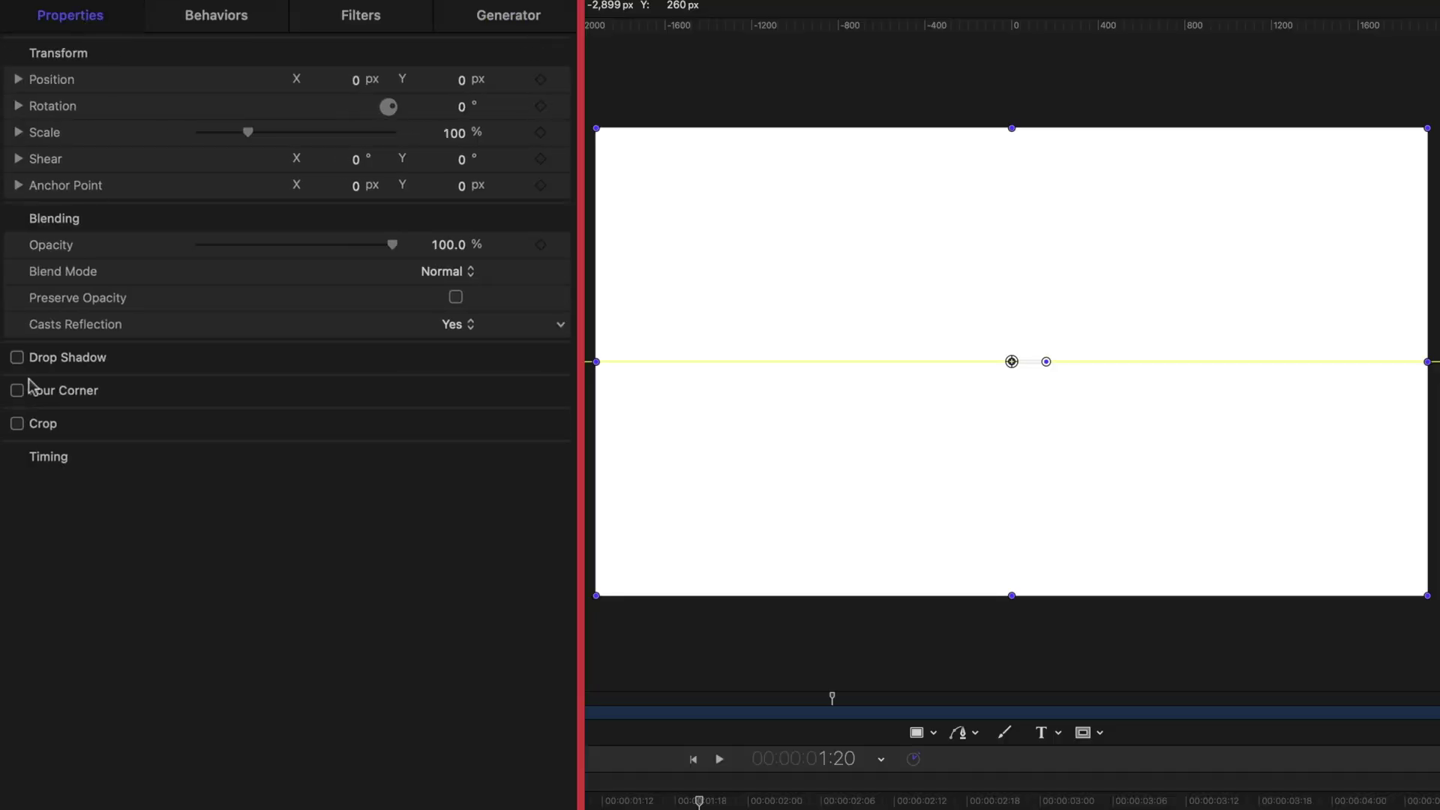
click(10, 354)
click(528, 424)
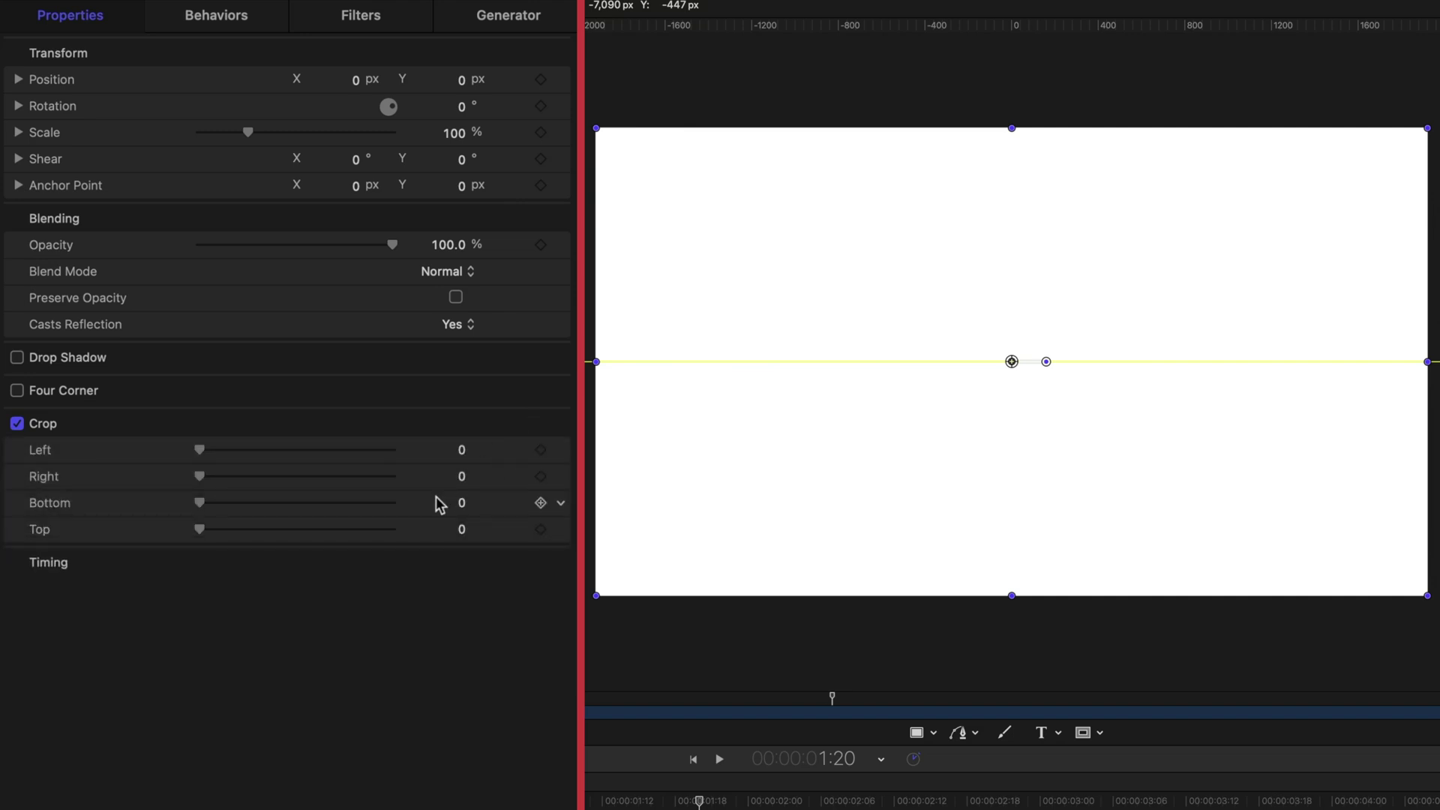
text(1080)
key(Return)
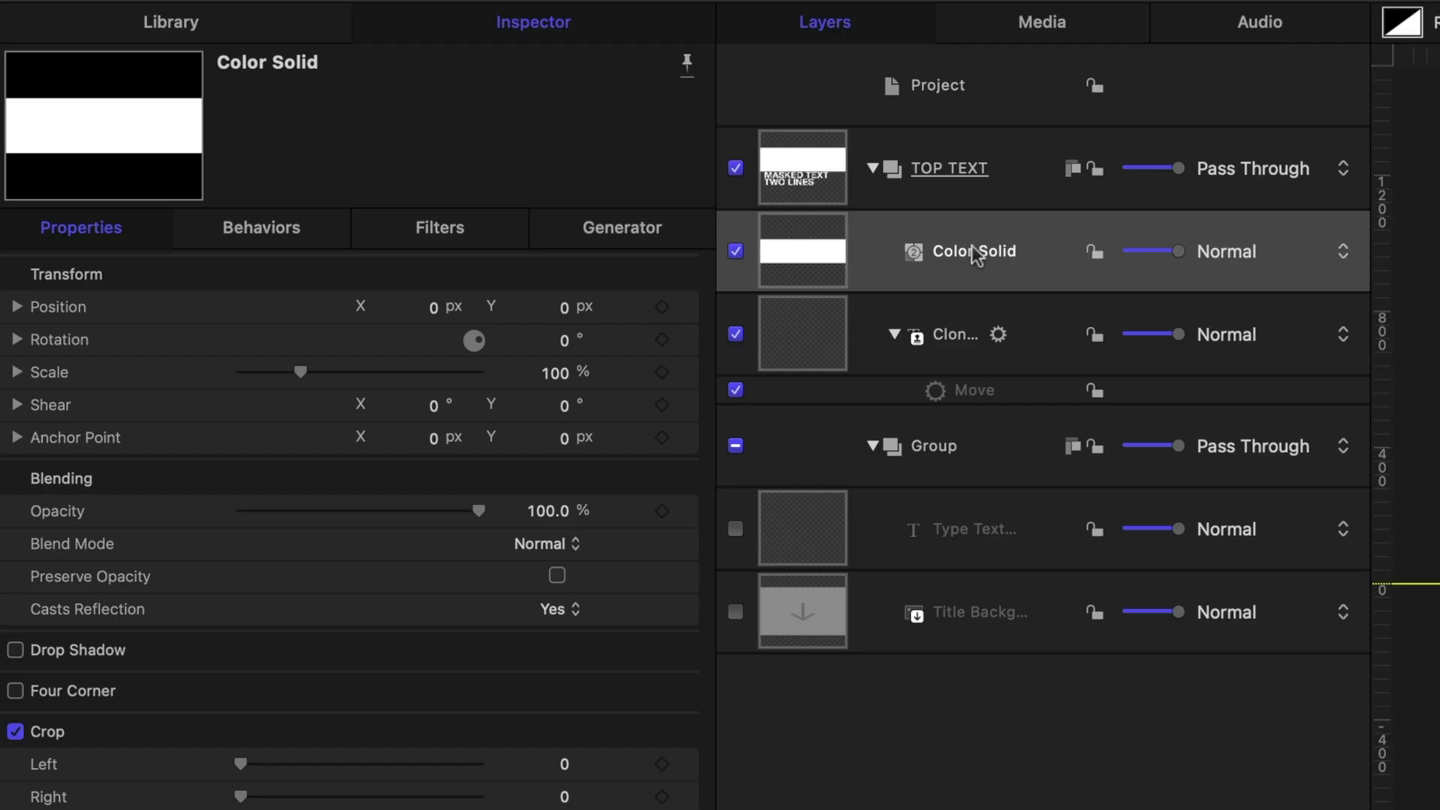
Step: Add an image mask to the Color Solid with the TOP TEXT clone layer as its mask source, and scrub through the animation
click(979, 258)
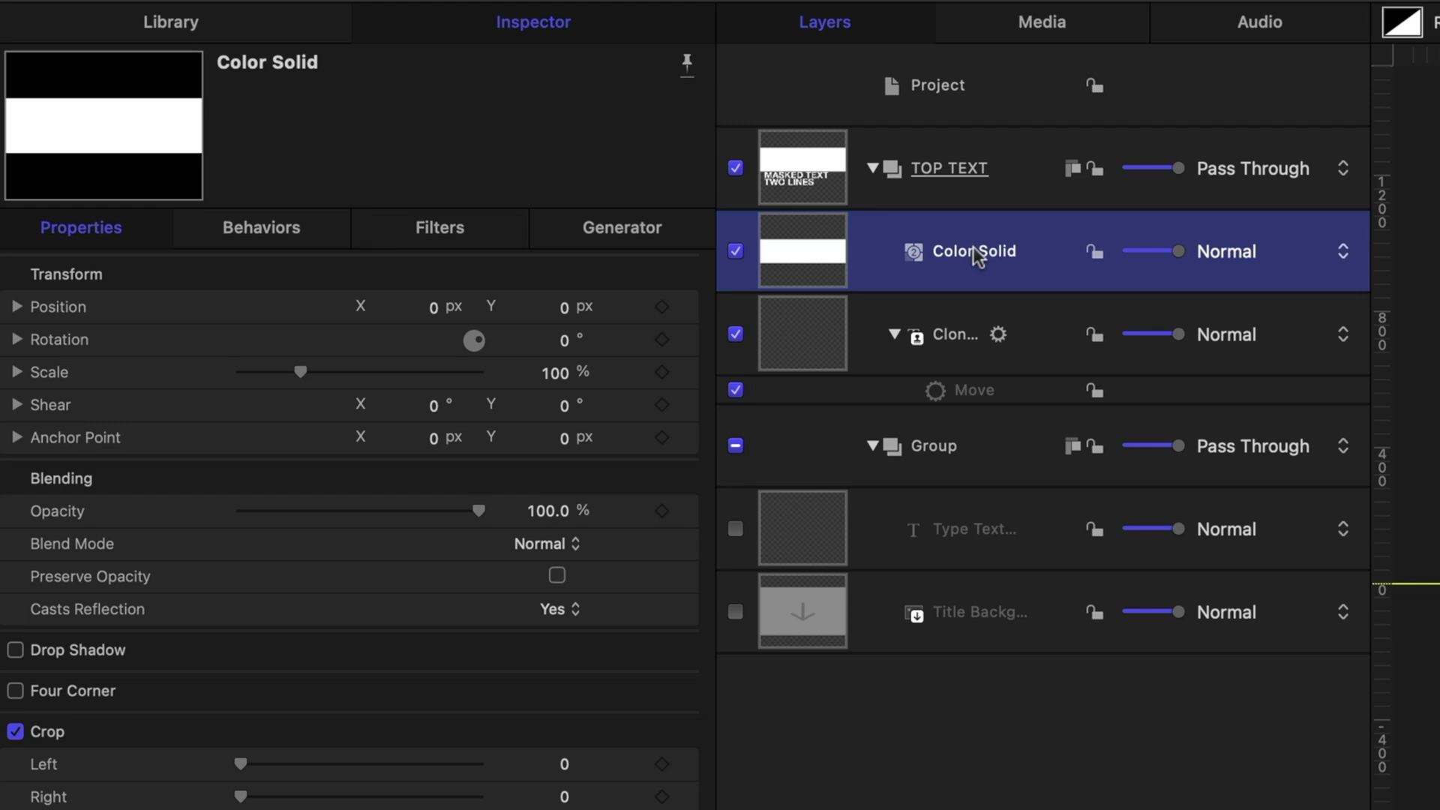
right_click(979, 258)
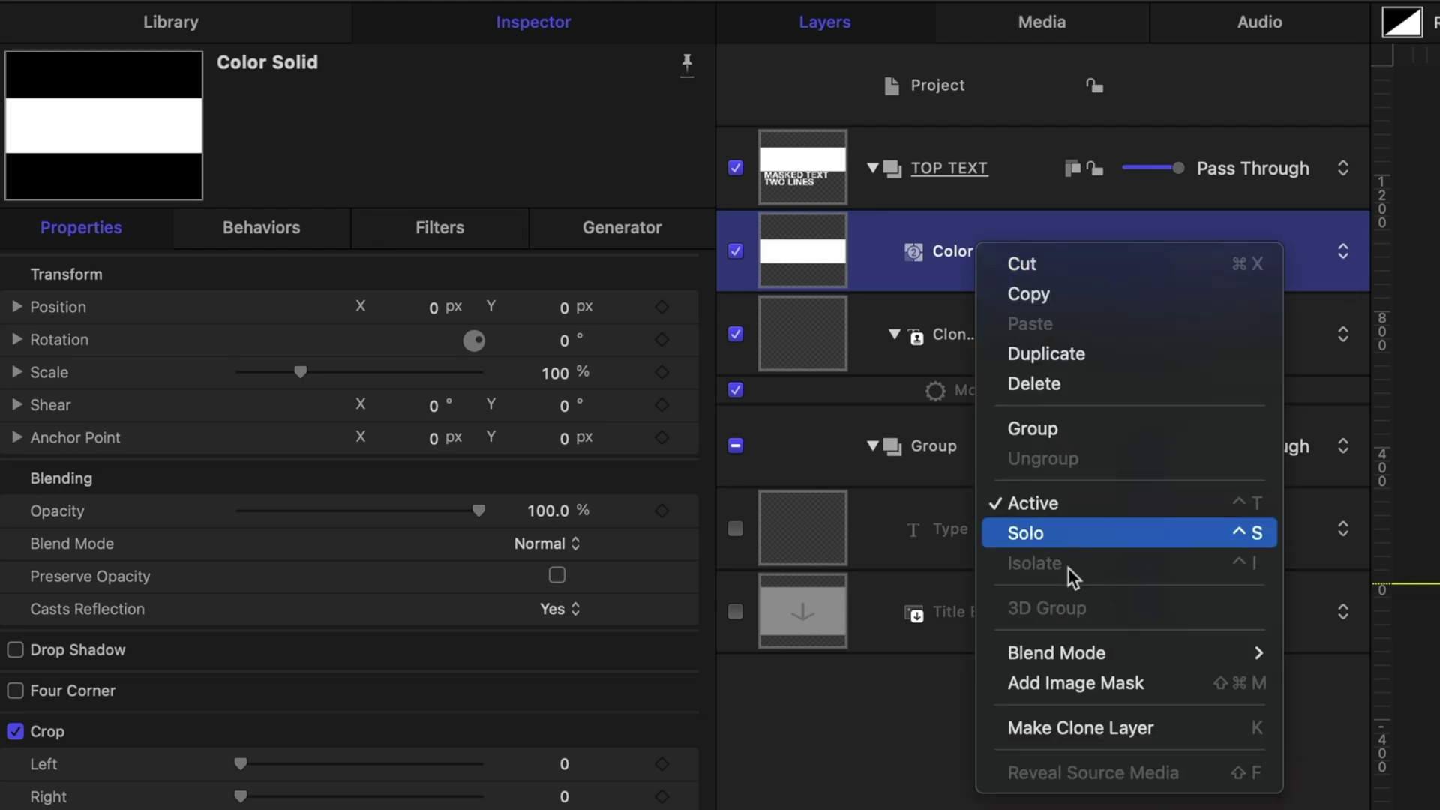
click(1071, 683)
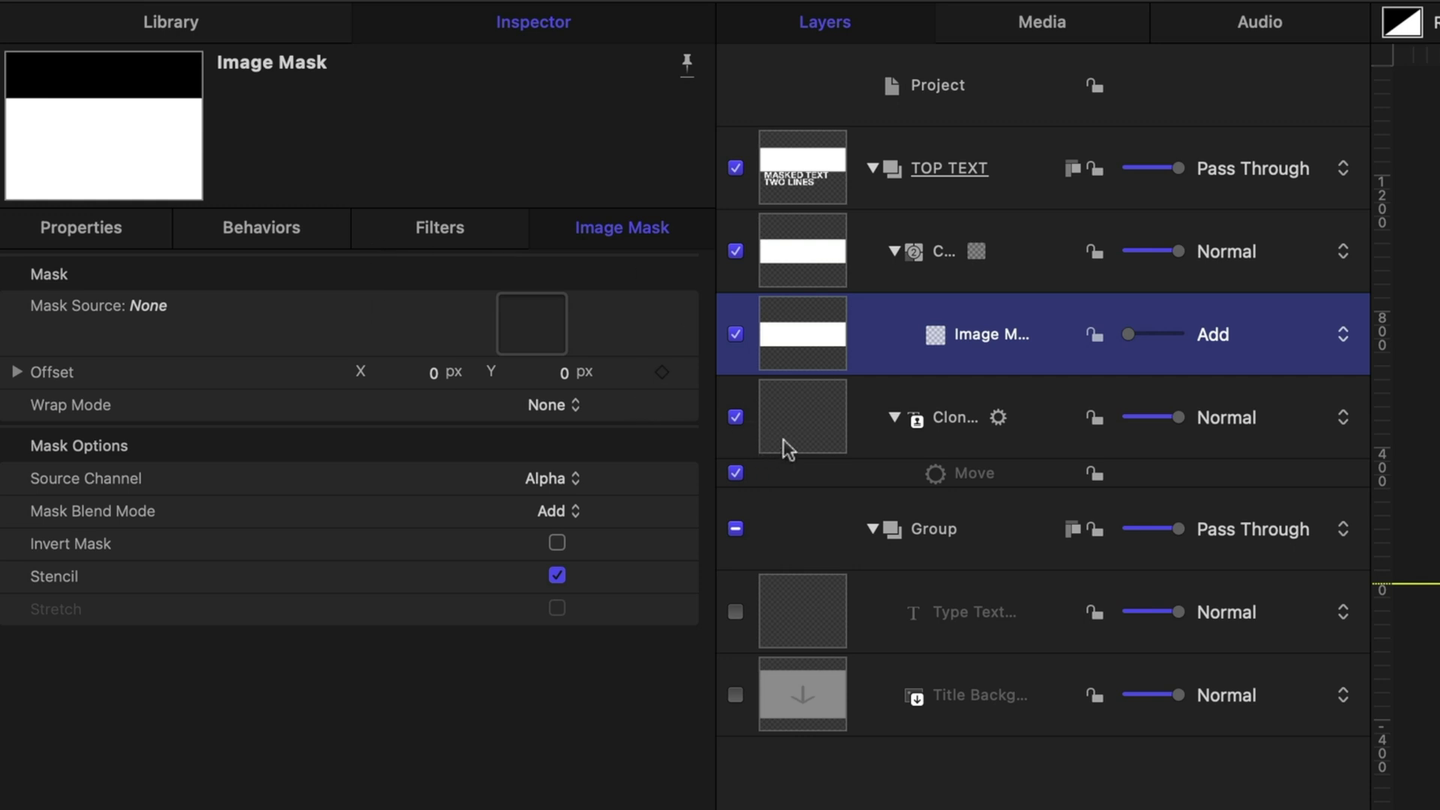
drag(813, 437, 533, 325)
drag(654, 582, 761, 607)
Step: Duplicate the TOP TEXT group and rename the copy BOTTOM TEXT
click(393, 129)
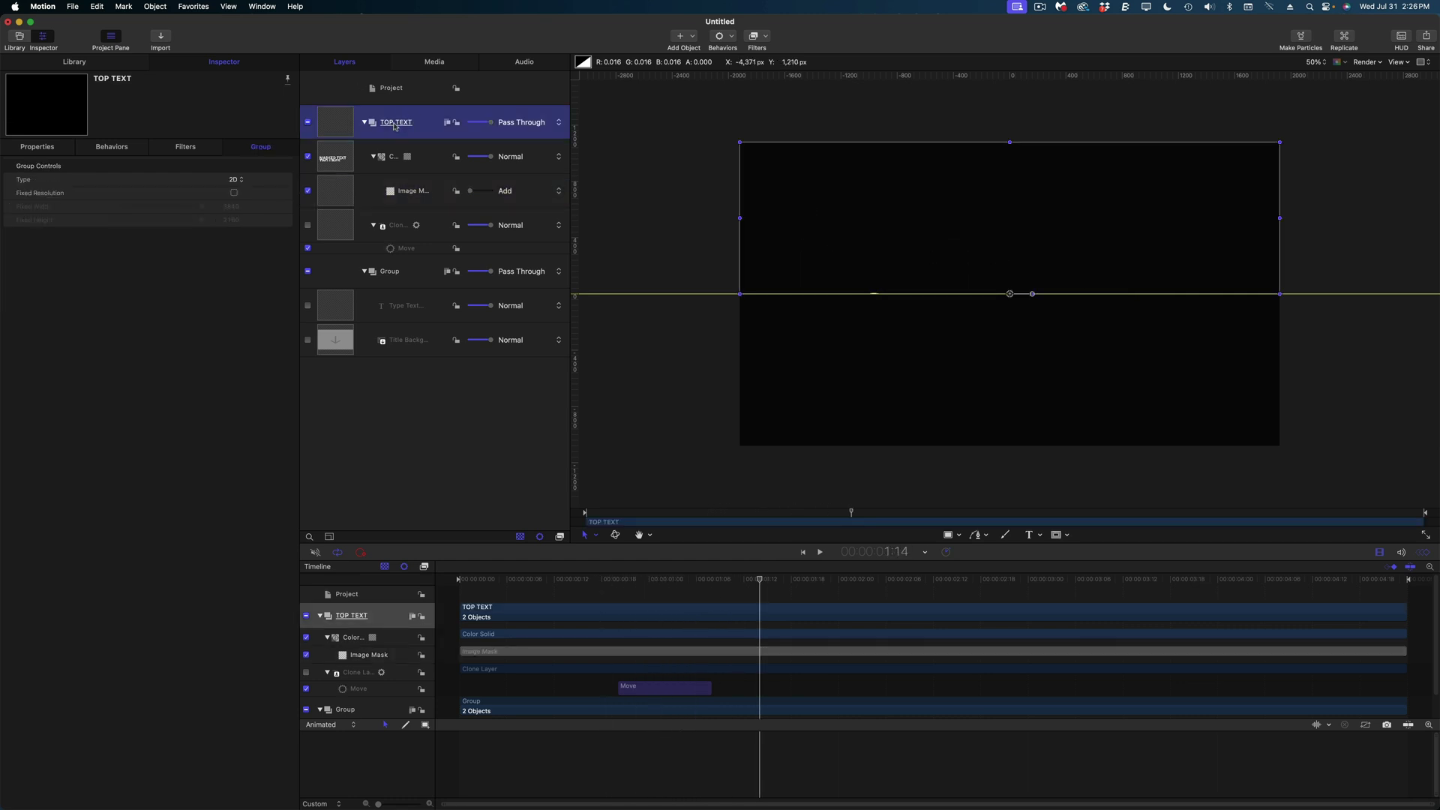
right_click(402, 122)
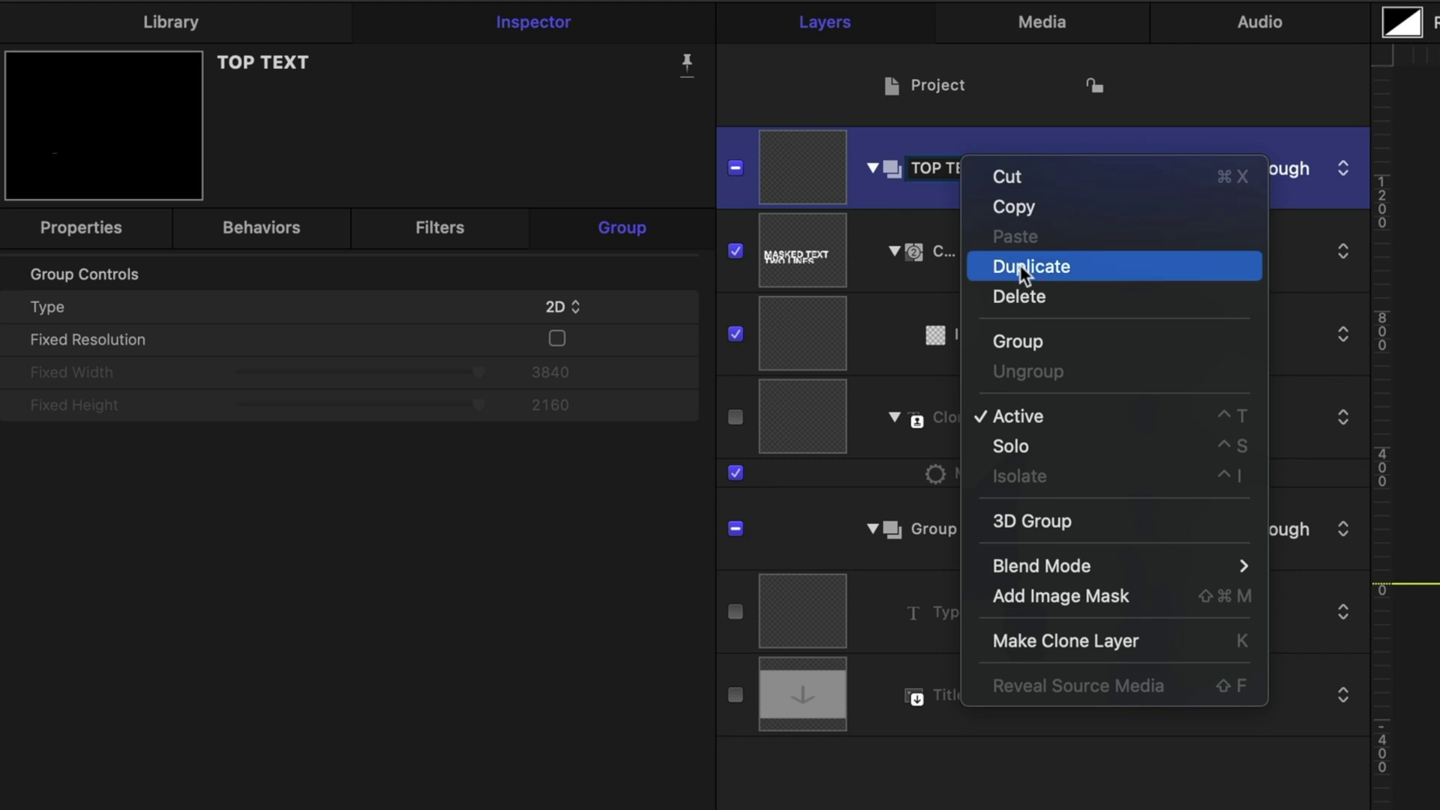
click(429, 165)
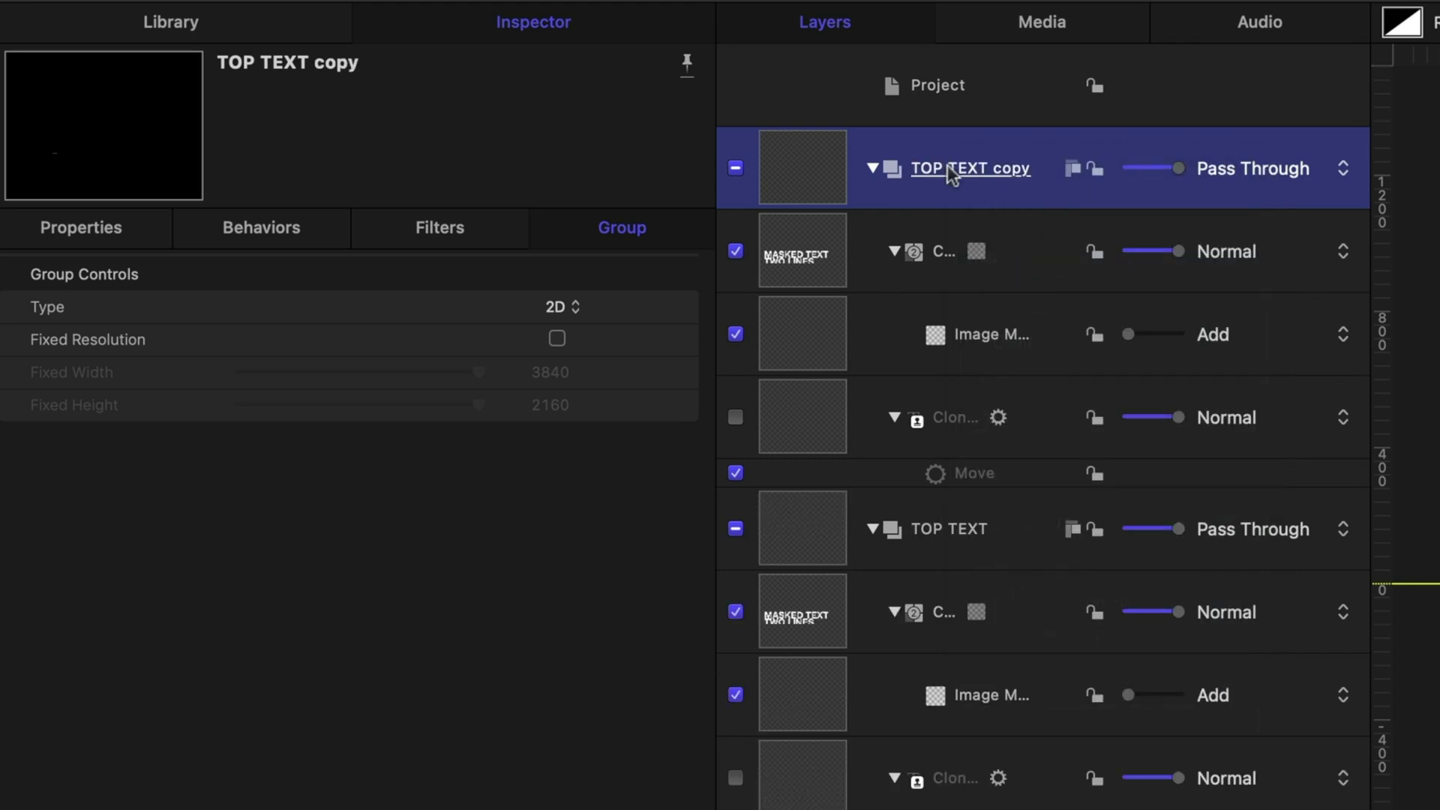
double_click(952, 168)
drag(1013, 155, 907, 128)
text(b)
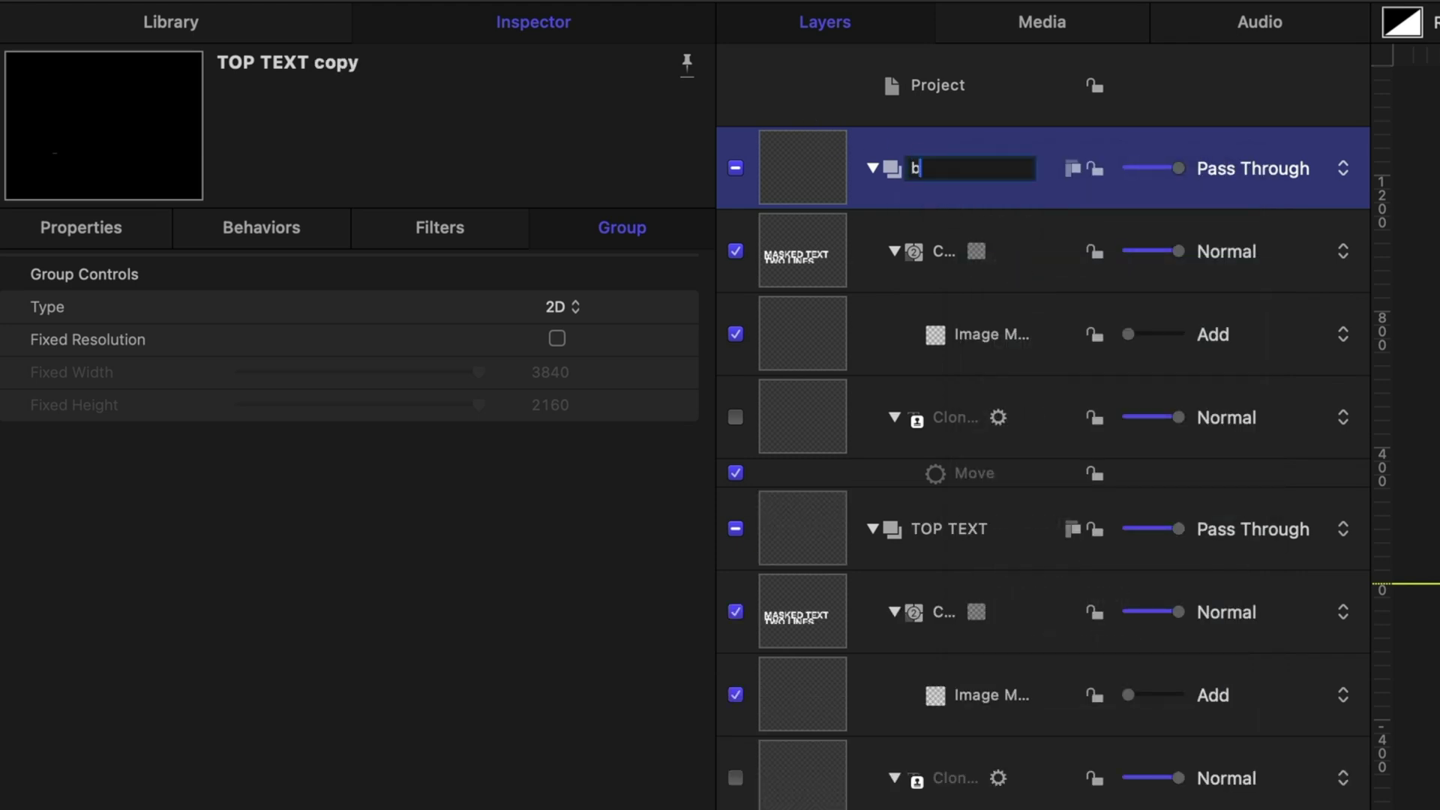
text(OTTOM TEX)
key(Return)
Step: Set the BOTTOM TEXT color solid's Bottom crop to 0 and its Top crop to 1080
click(1024, 264)
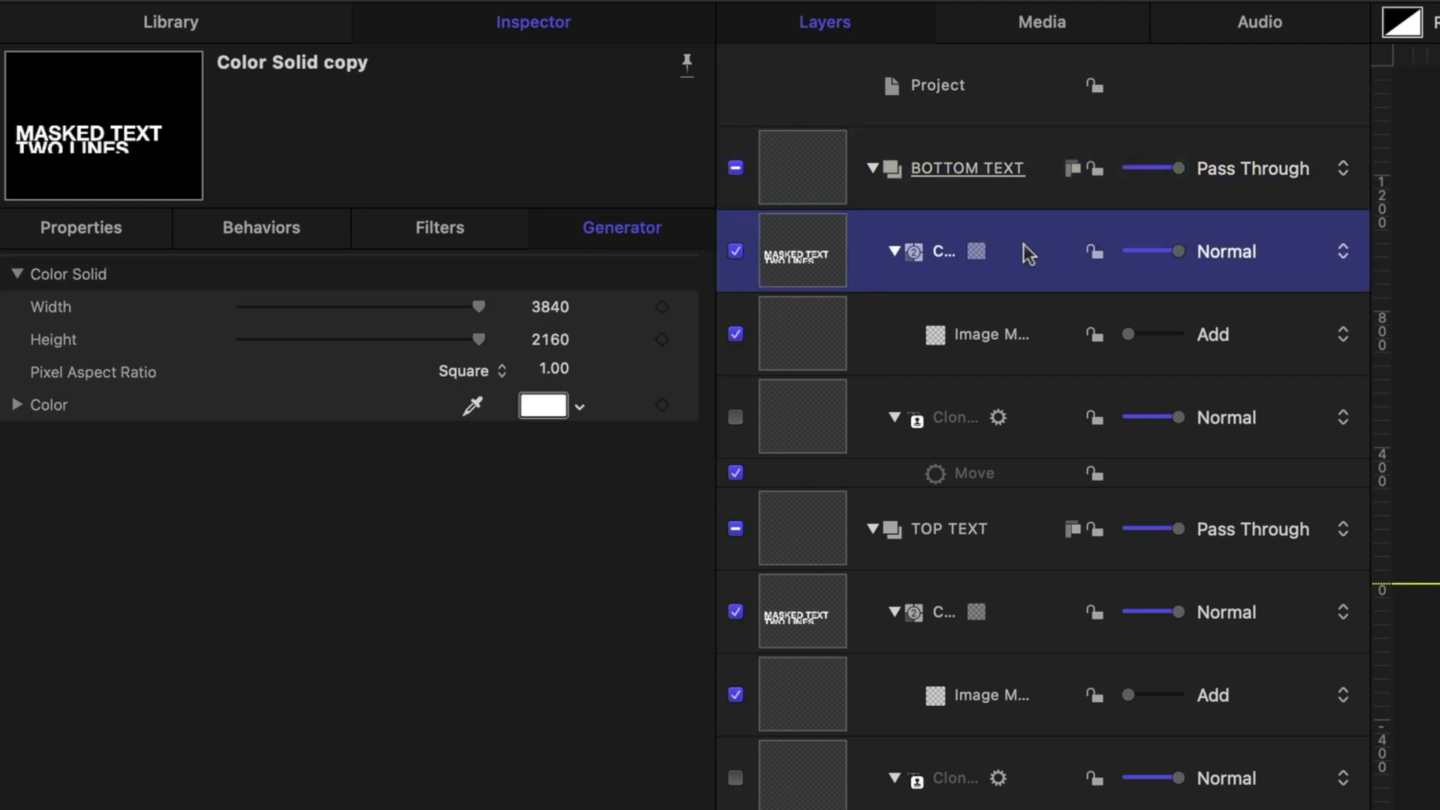
click(95, 238)
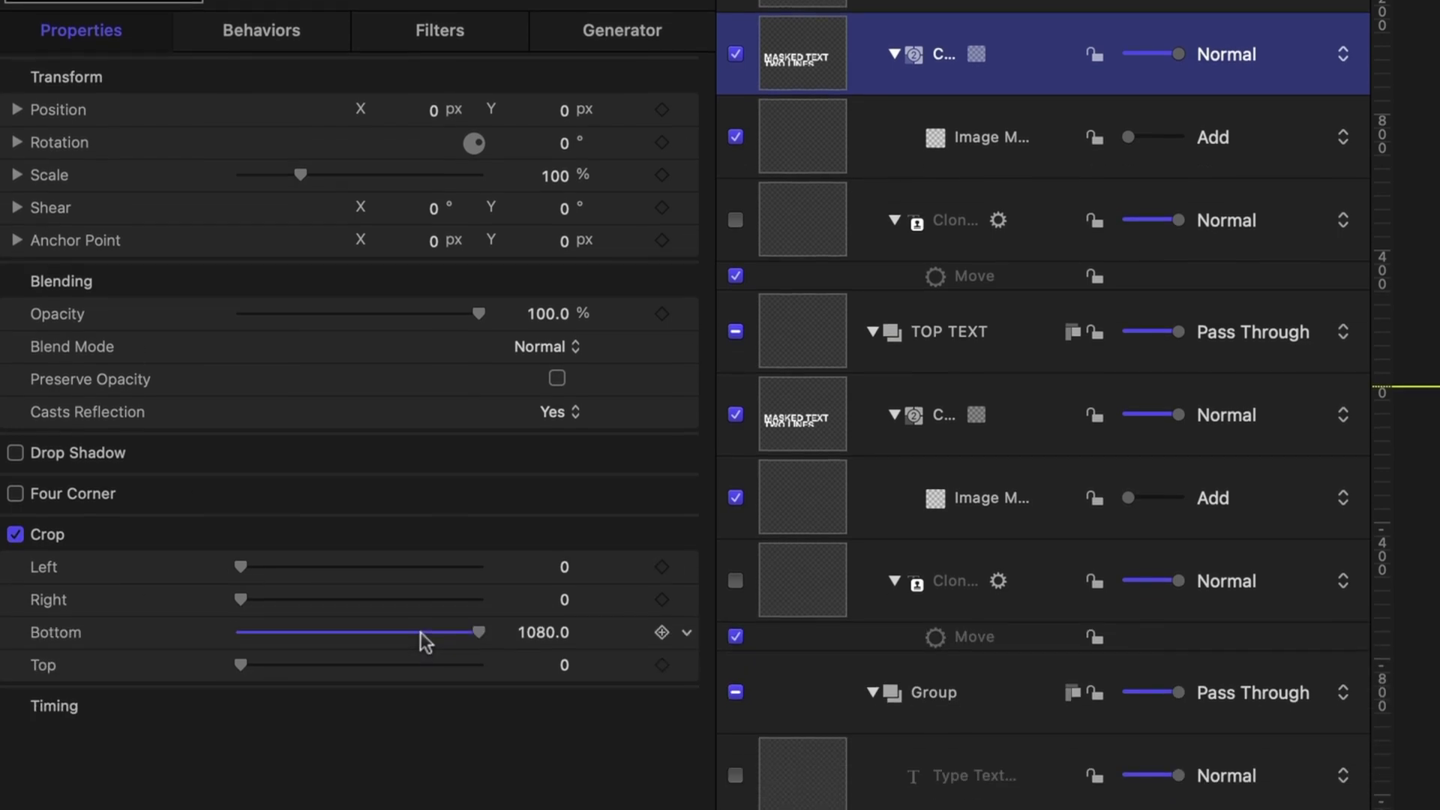
drag(476, 627, 151, 597)
click(566, 660)
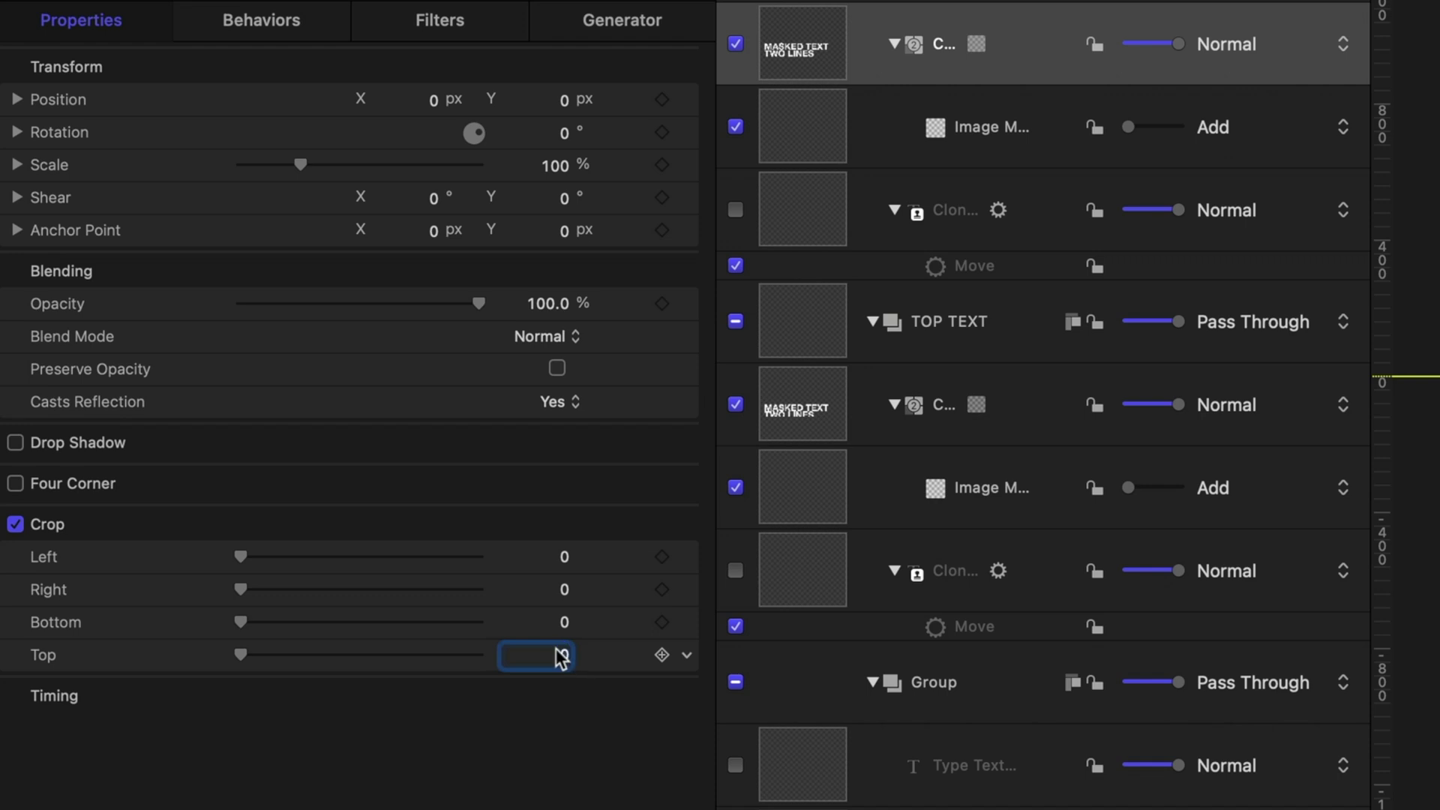
text(1080)
key(Return)
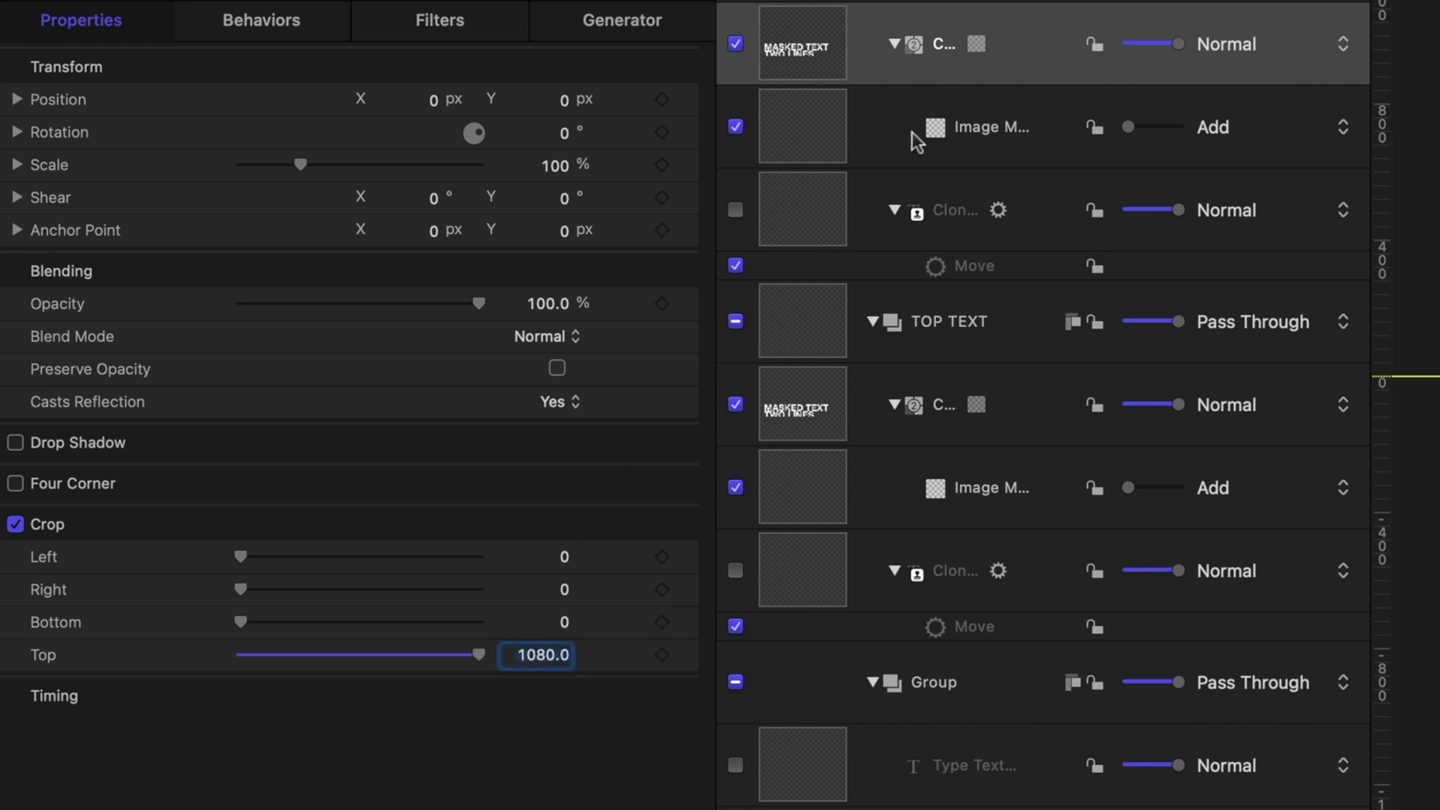
Step: Turn on Invert Mask for the image mask in the BOTTOM TEXT group and scrub through the animation
click(944, 147)
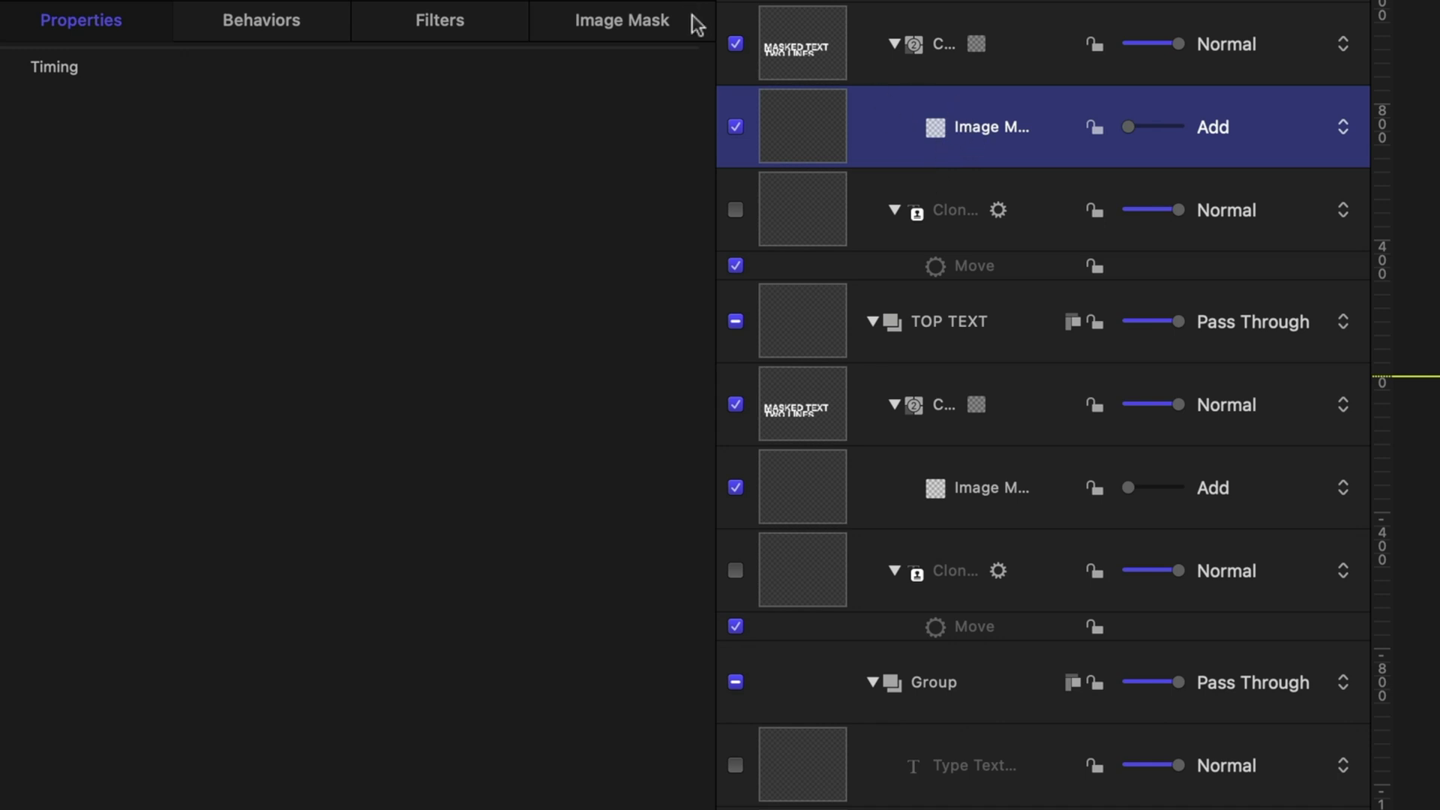
click(601, 27)
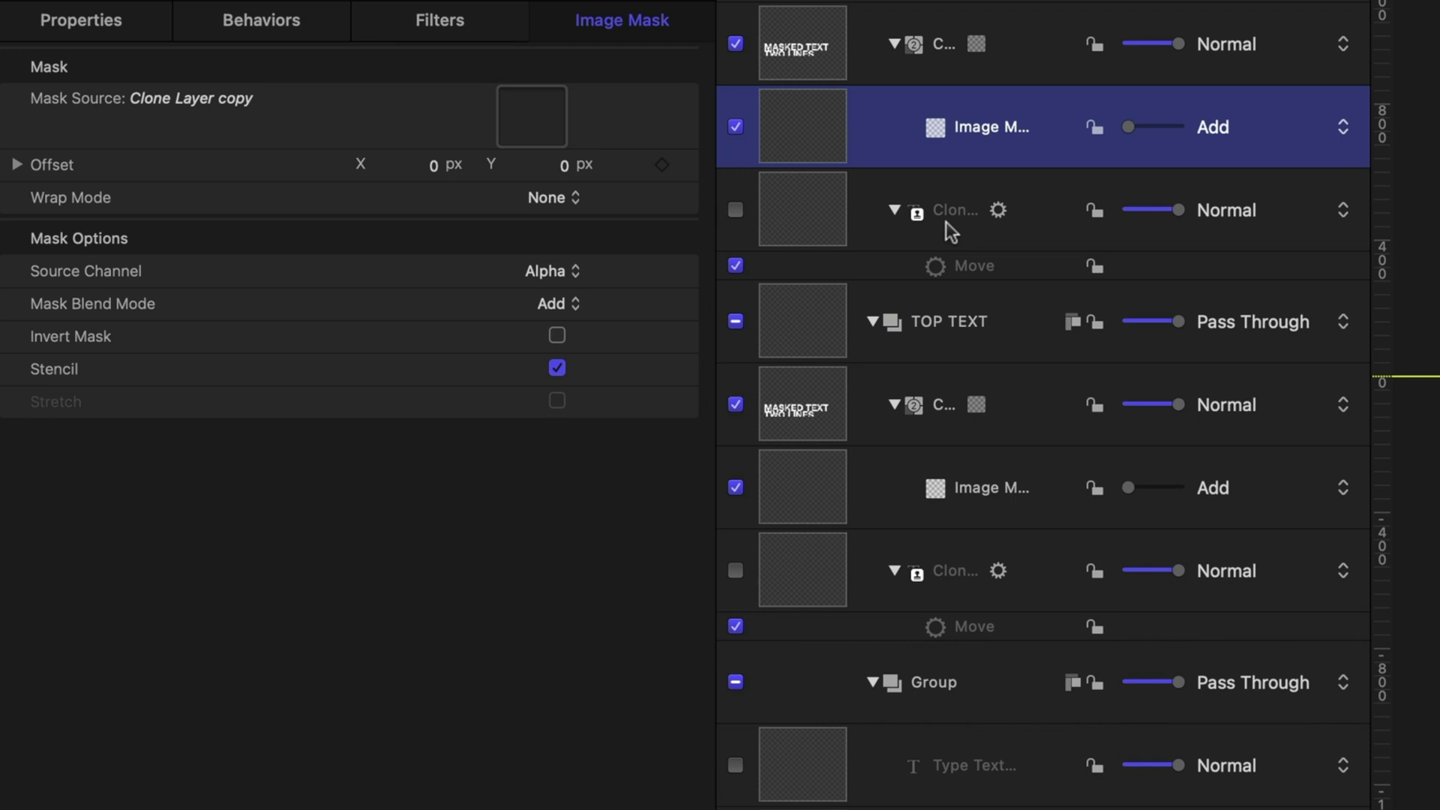
click(557, 337)
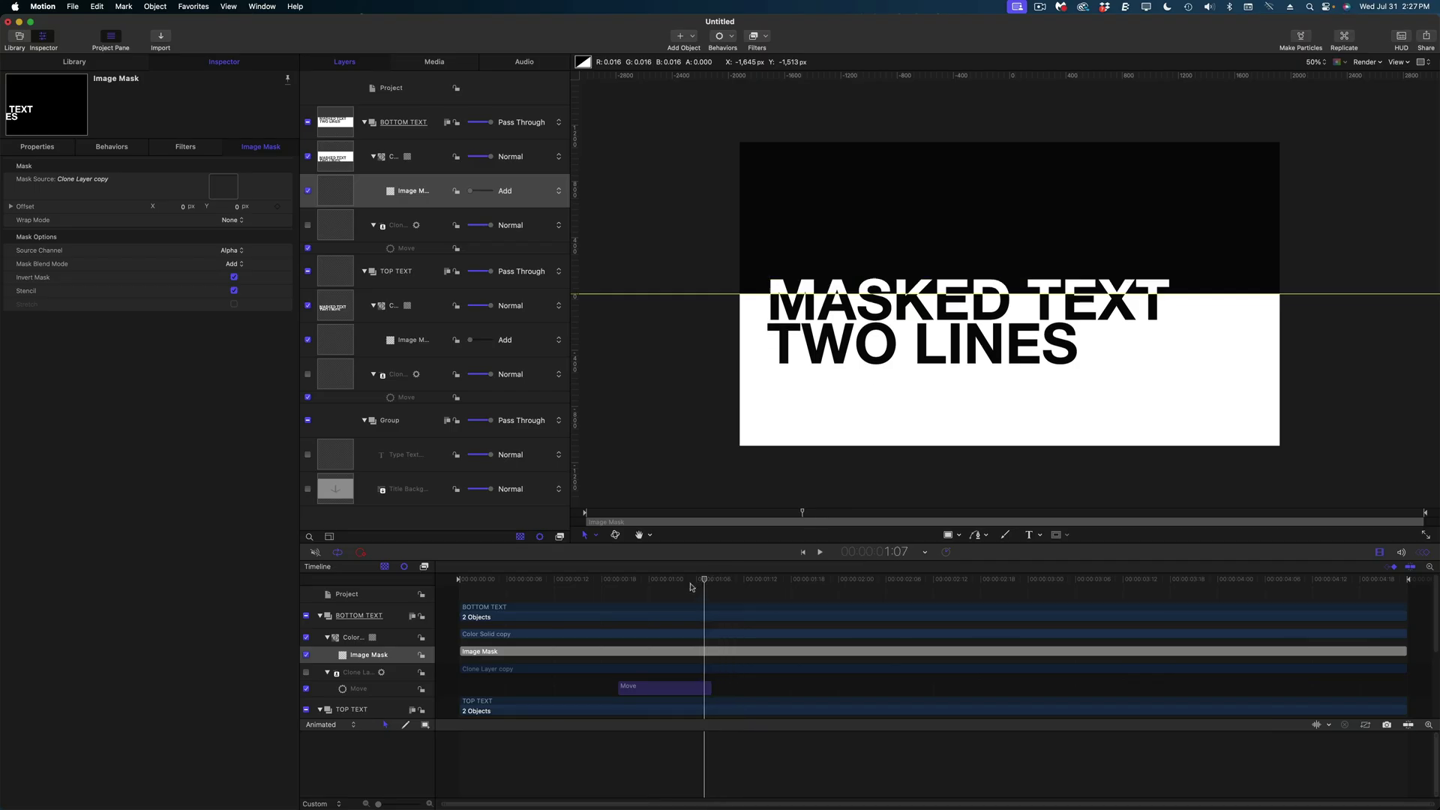
mouse_move(675, 600)
mouse_down()
mouse_move(623, 602)
mouse_move(759, 617)
mouse_move(679, 603)
mouse_up()
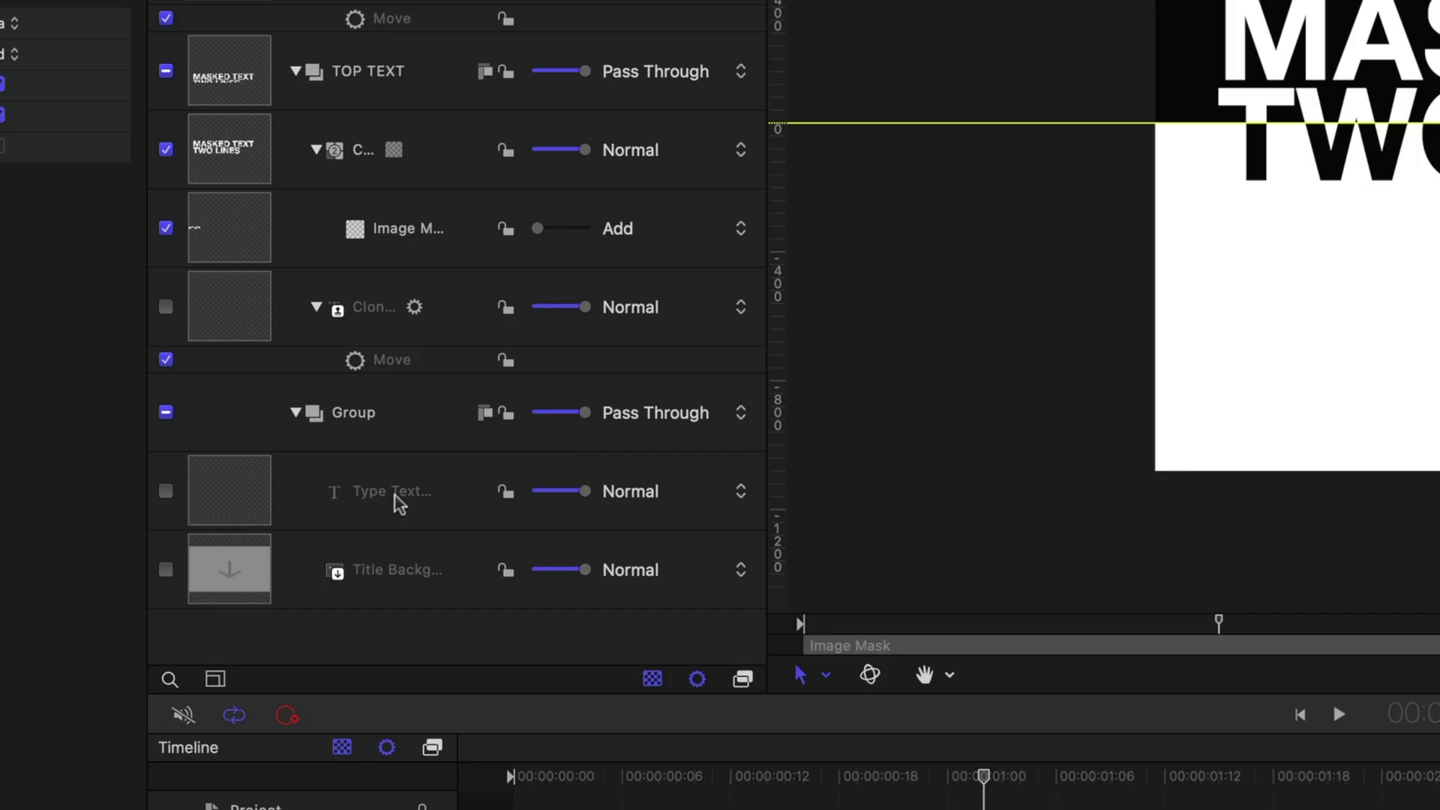
Step: Try inserting "sldfksdfddf" into the second line of the source text, preview the animation, and undo the text edit
click(398, 504)
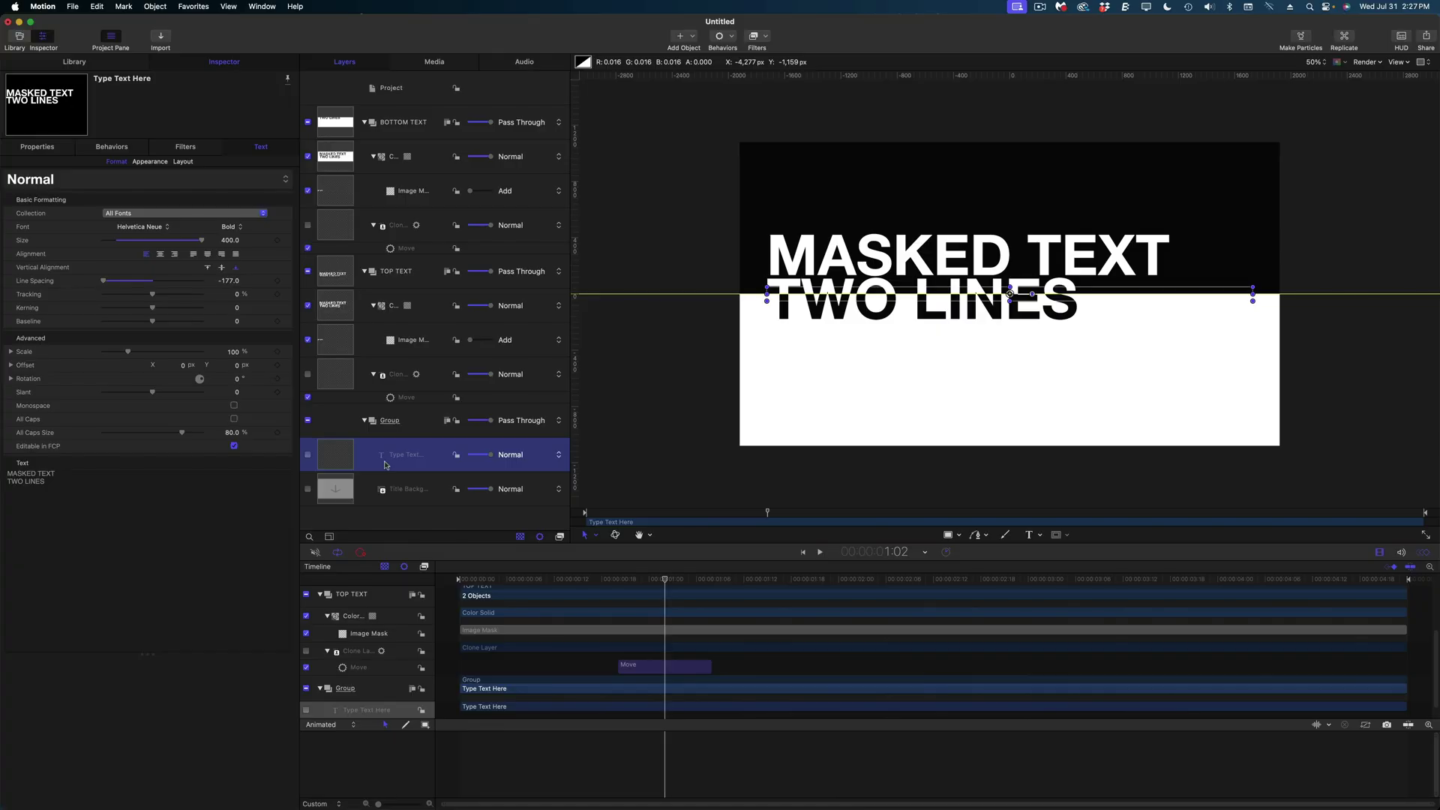
click(35, 480)
text(sldfksdfddf)
mouse_move(665, 579)
mouse_down()
mouse_move(623, 584)
mouse_move(710, 585)
mouse_move(642, 592)
mouse_up()
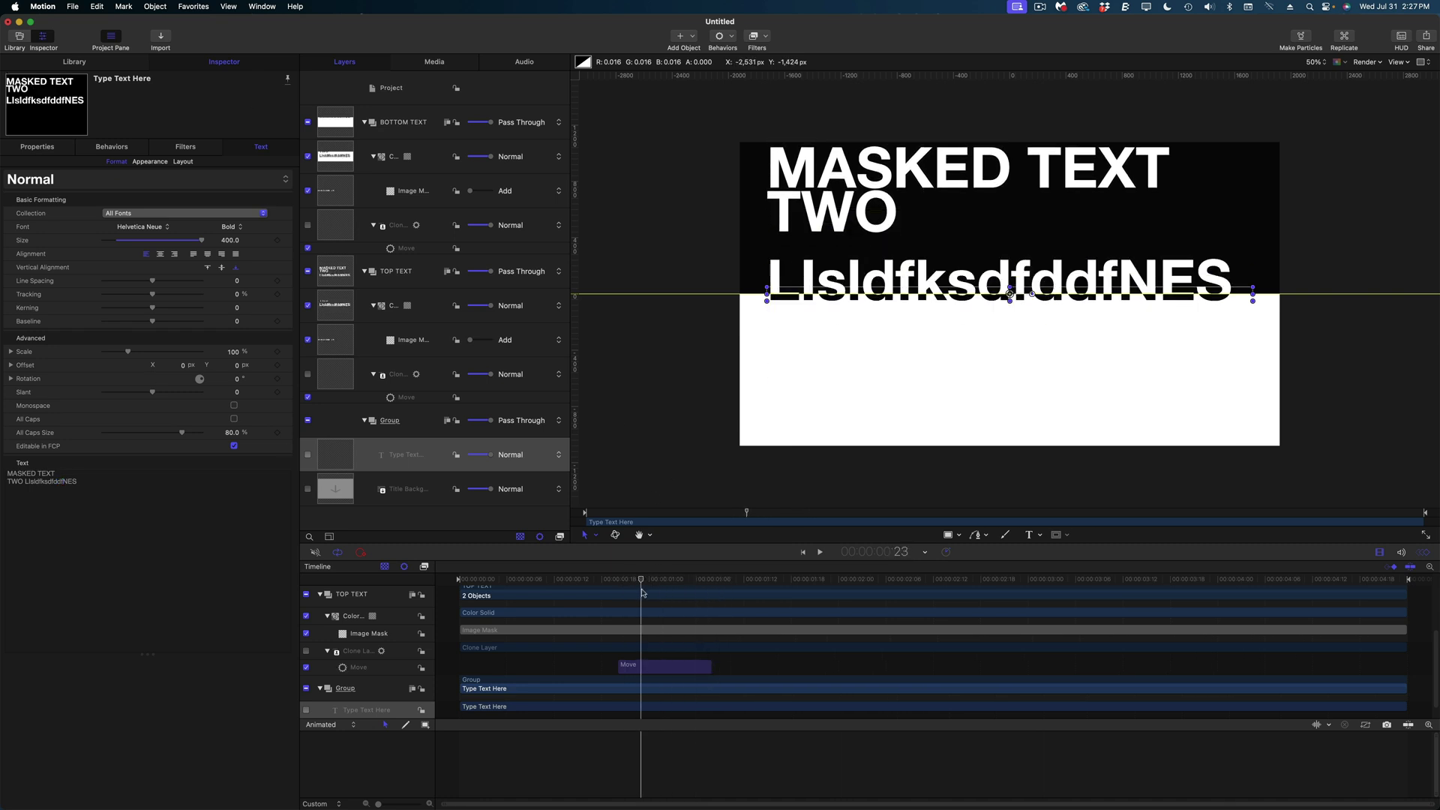
key(space)
key(super+z)
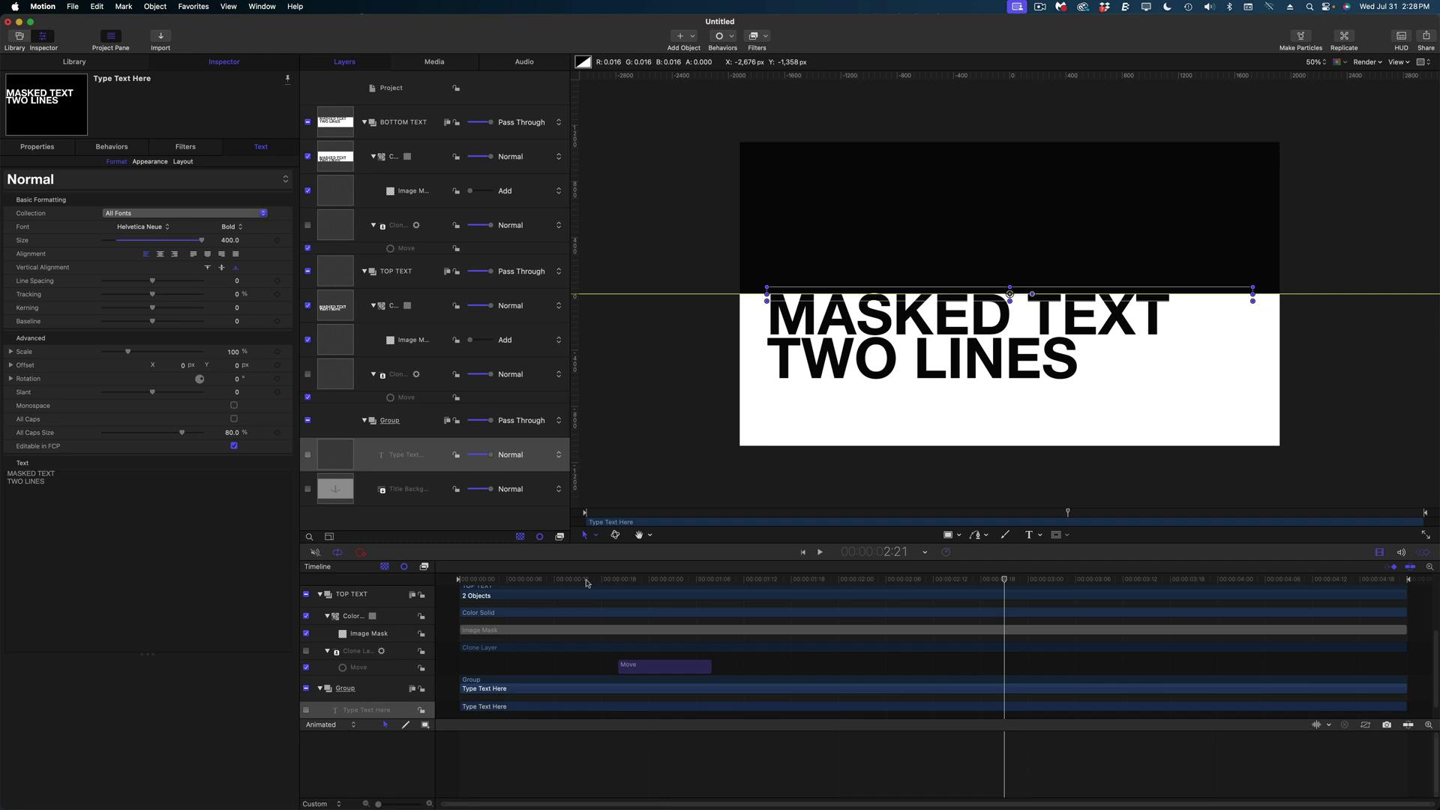
Step: Draw a rectangle mask on the TOP TEXT group from the central guide down past the lower edge of the frame
drag(583, 579, 454, 583)
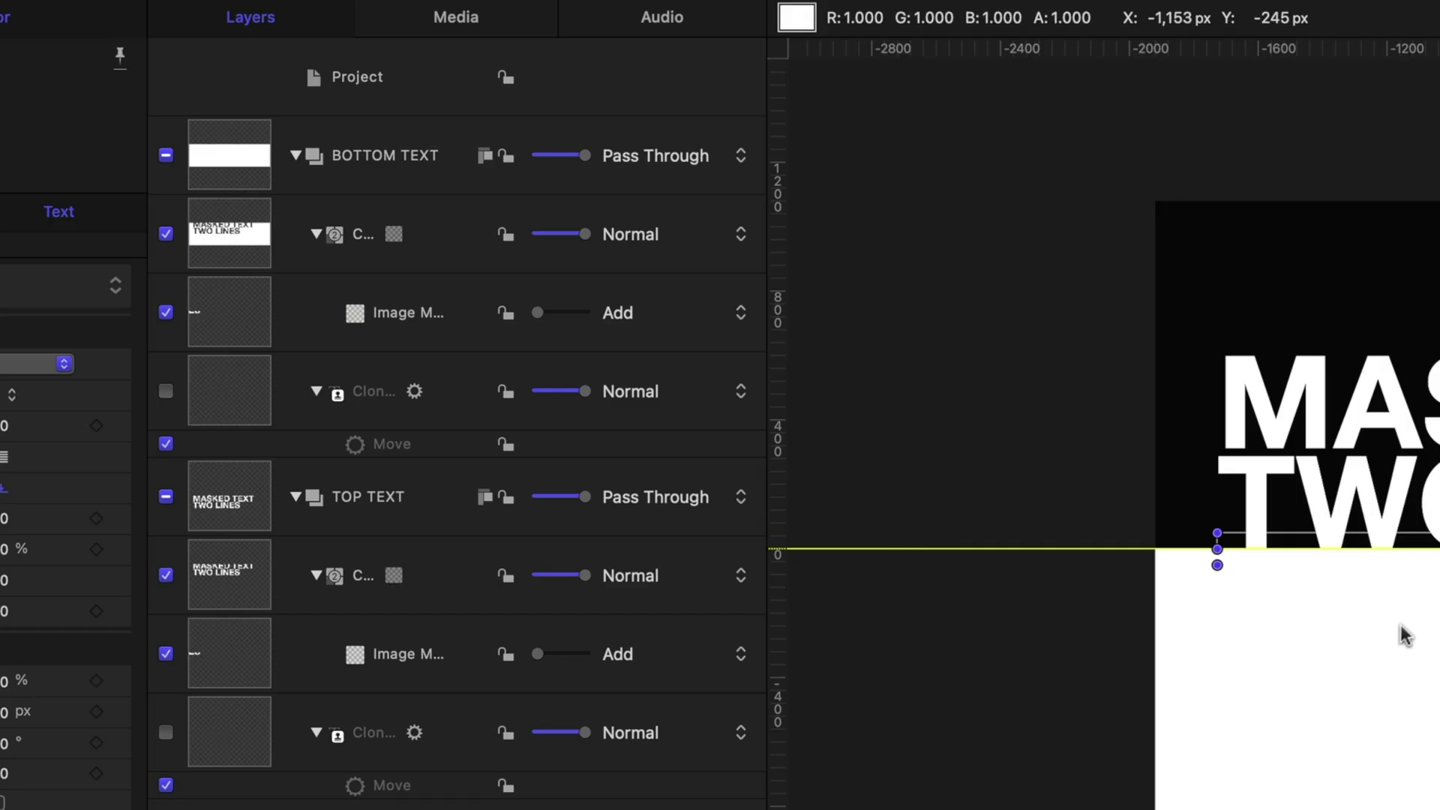
click(375, 498)
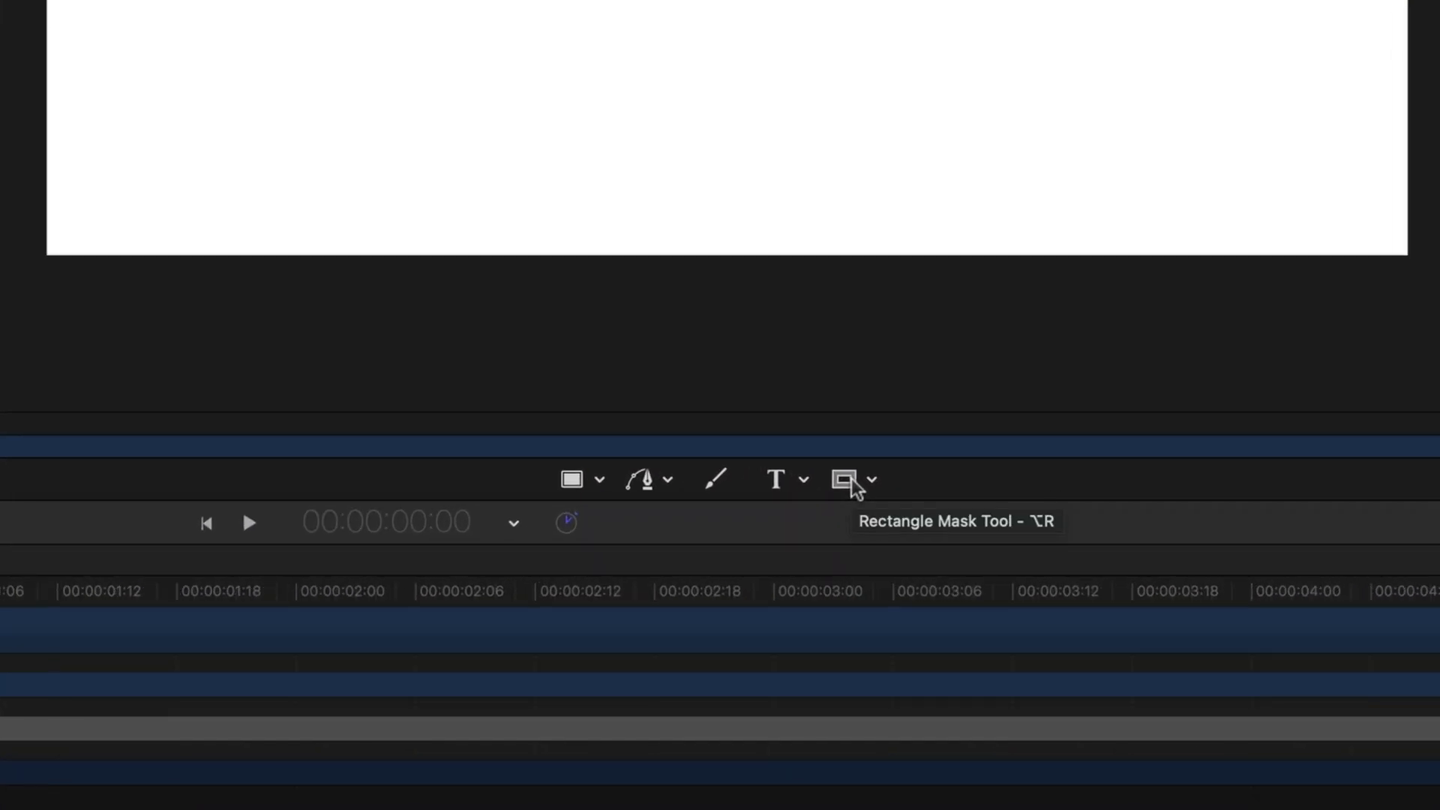
click(1059, 537)
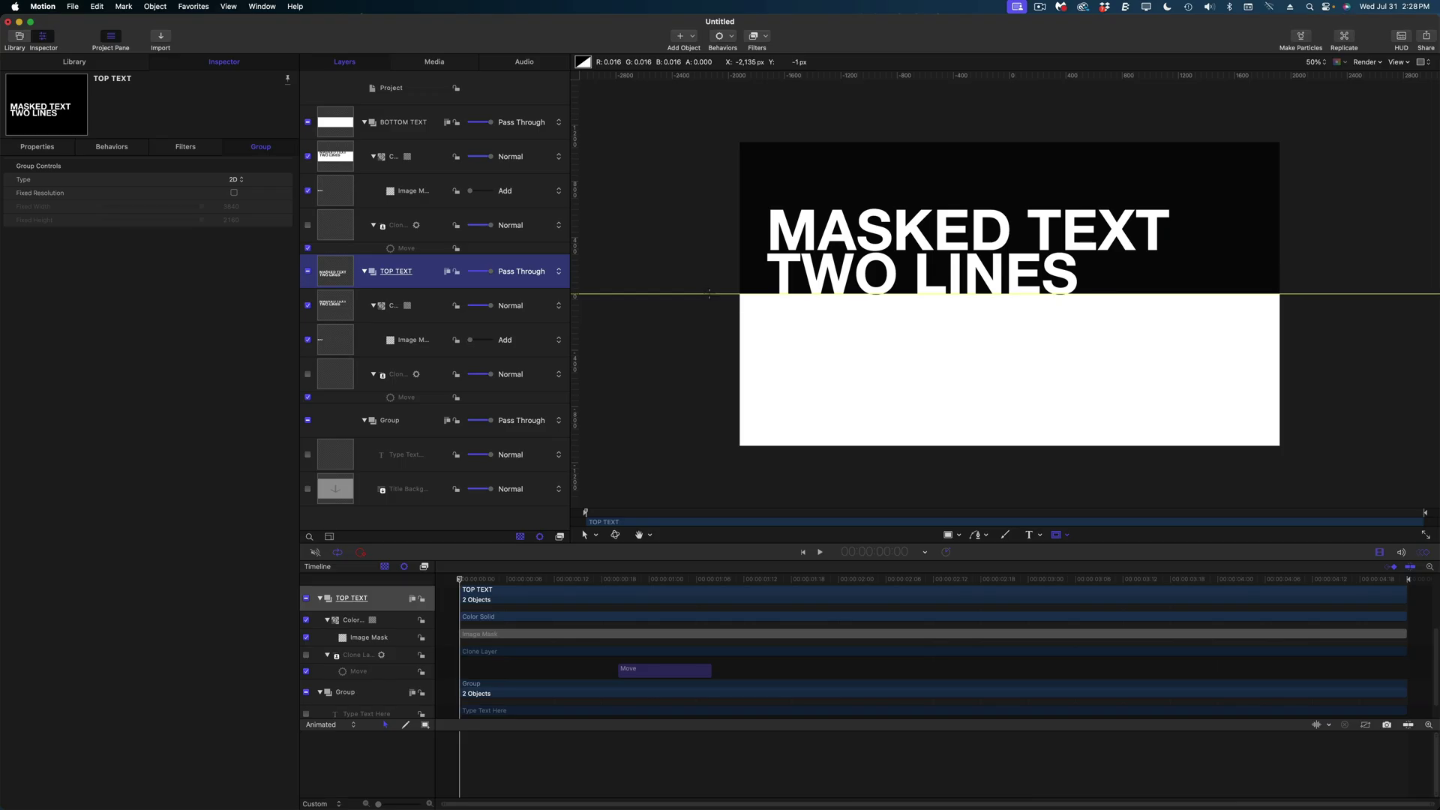
mouse_move(710, 294)
mouse_down()
mouse_move(1238, 498)
mouse_move(1325, 497)
mouse_up()
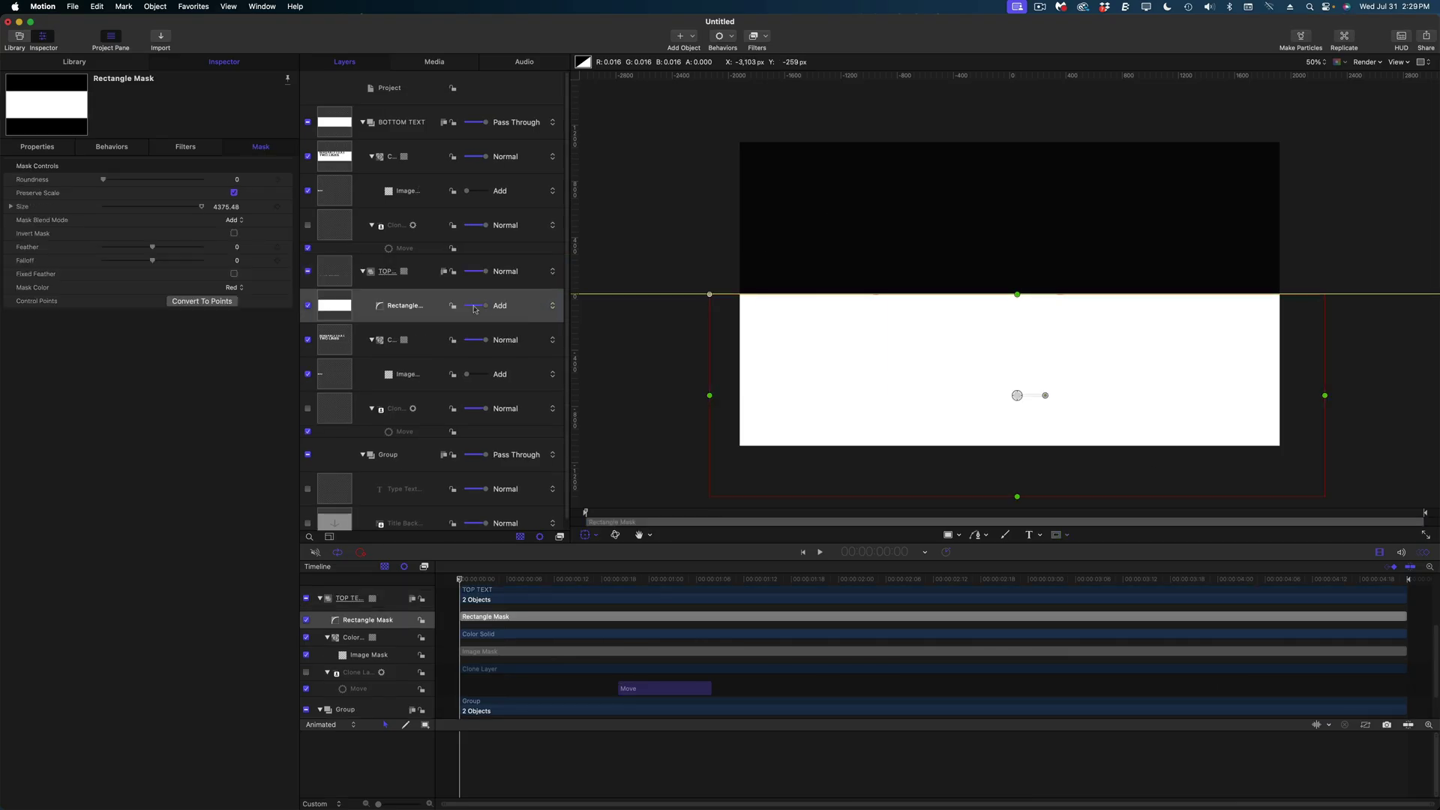
key(super+equal)
key(super+equal)
key(super+equal)
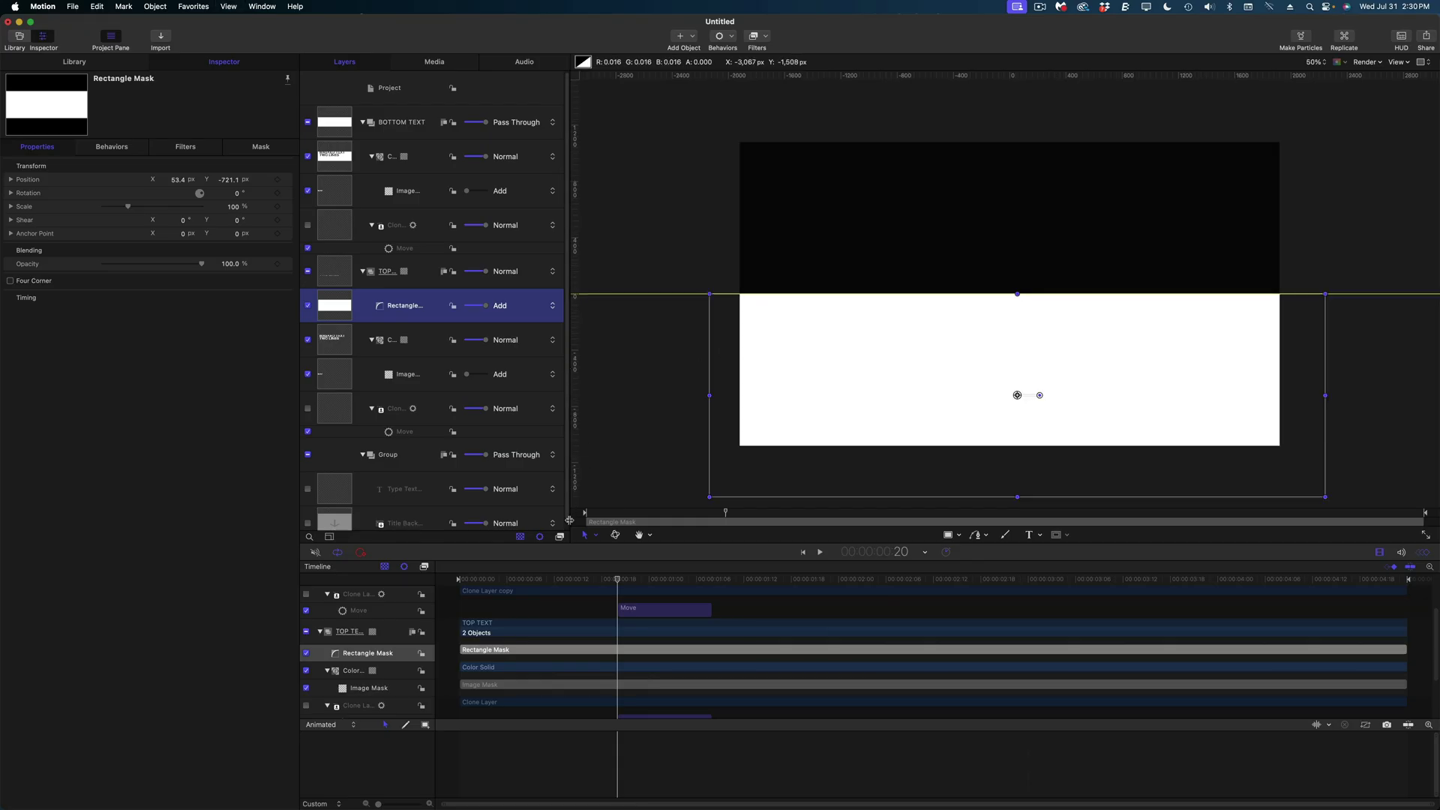
Step: Keyframe the TOP TEXT rectangle mask's position at frame 0 and raise it to about Y 721.9 px at frame 12
drag(546, 579, 459, 584)
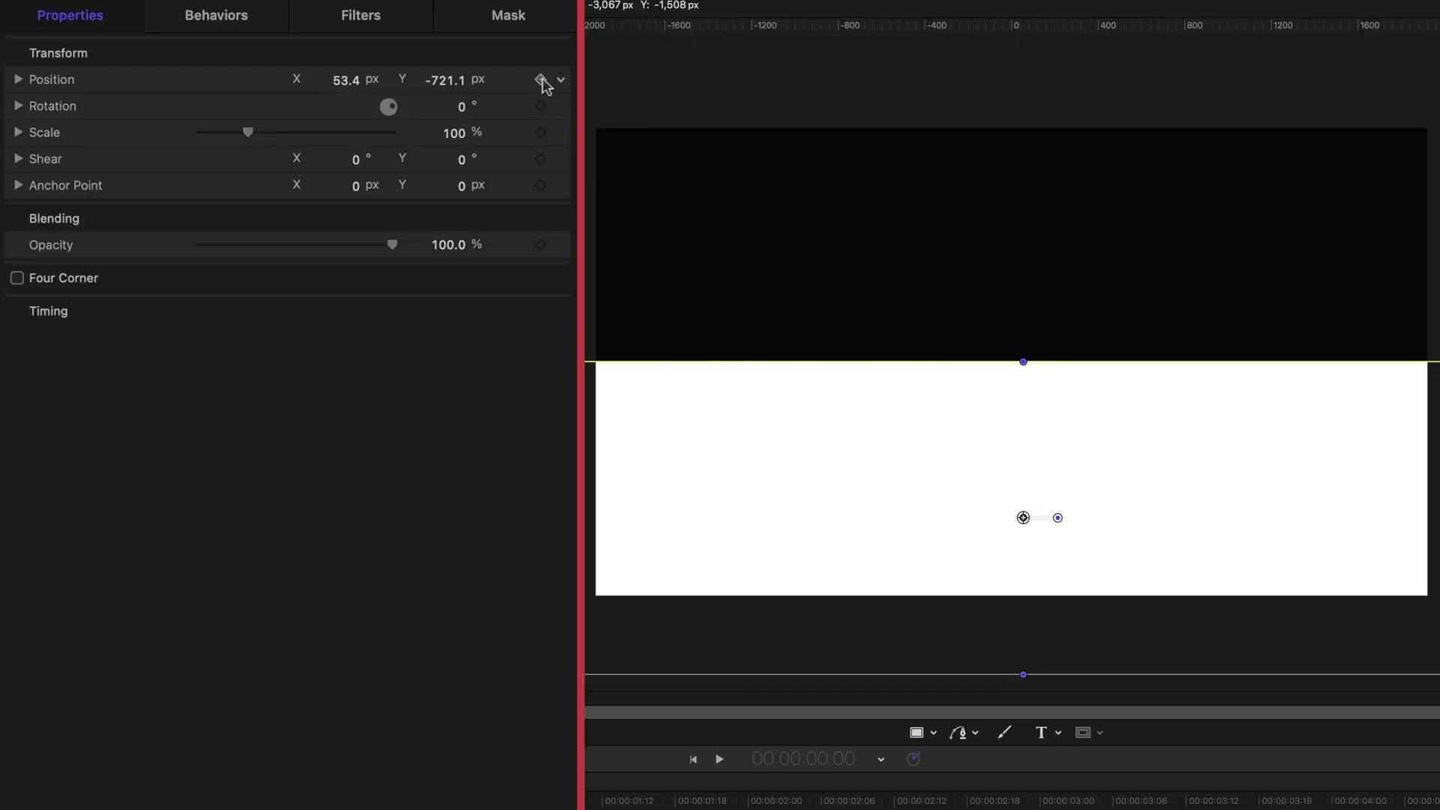
click(540, 79)
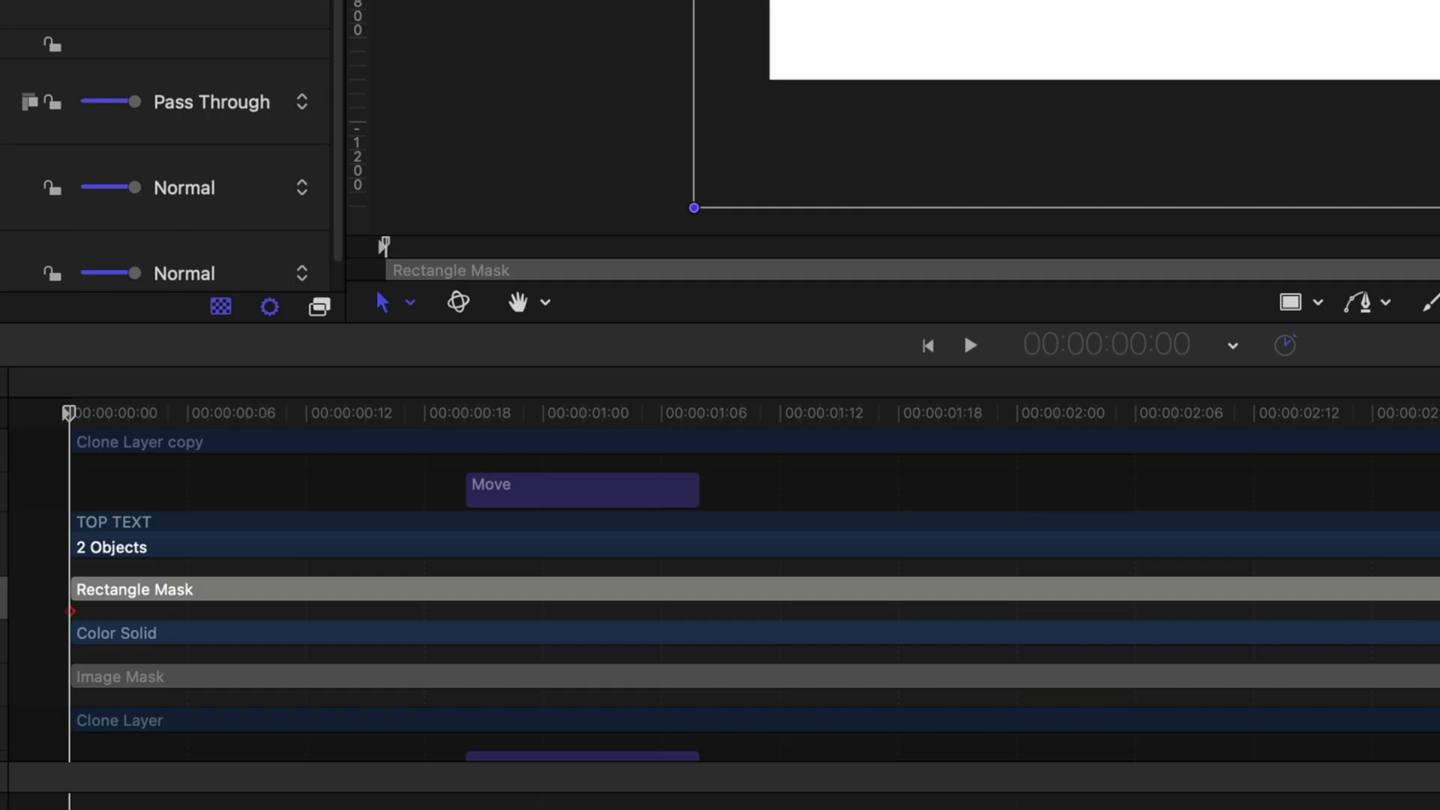
key(shift+Right)
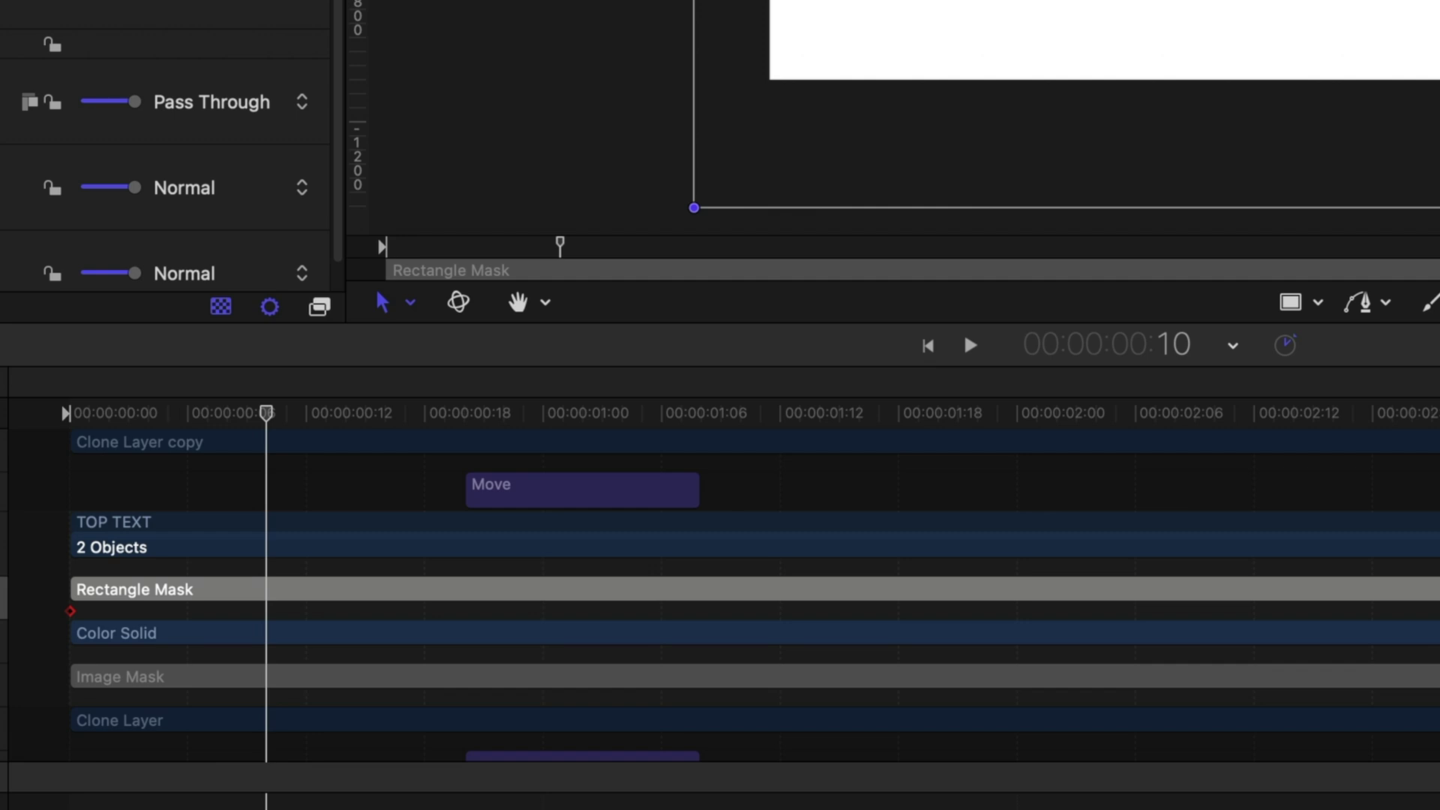
key(Right)
key(Right)
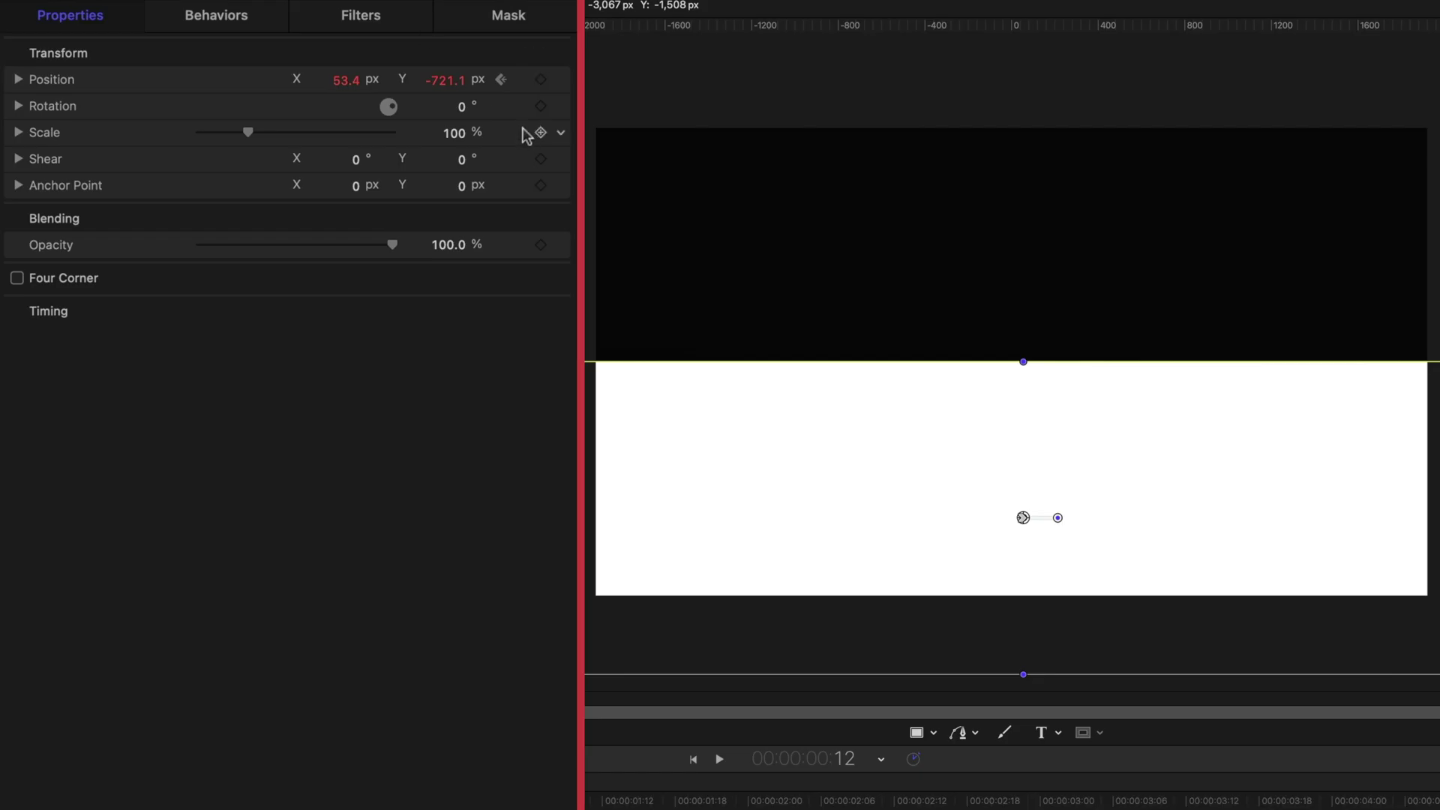
mouse_move(448, 82)
mouse_down()
mouse_move(540, 82)
mouse_move(448, 81)
mouse_up()
key(super+equal)
key(super+z)
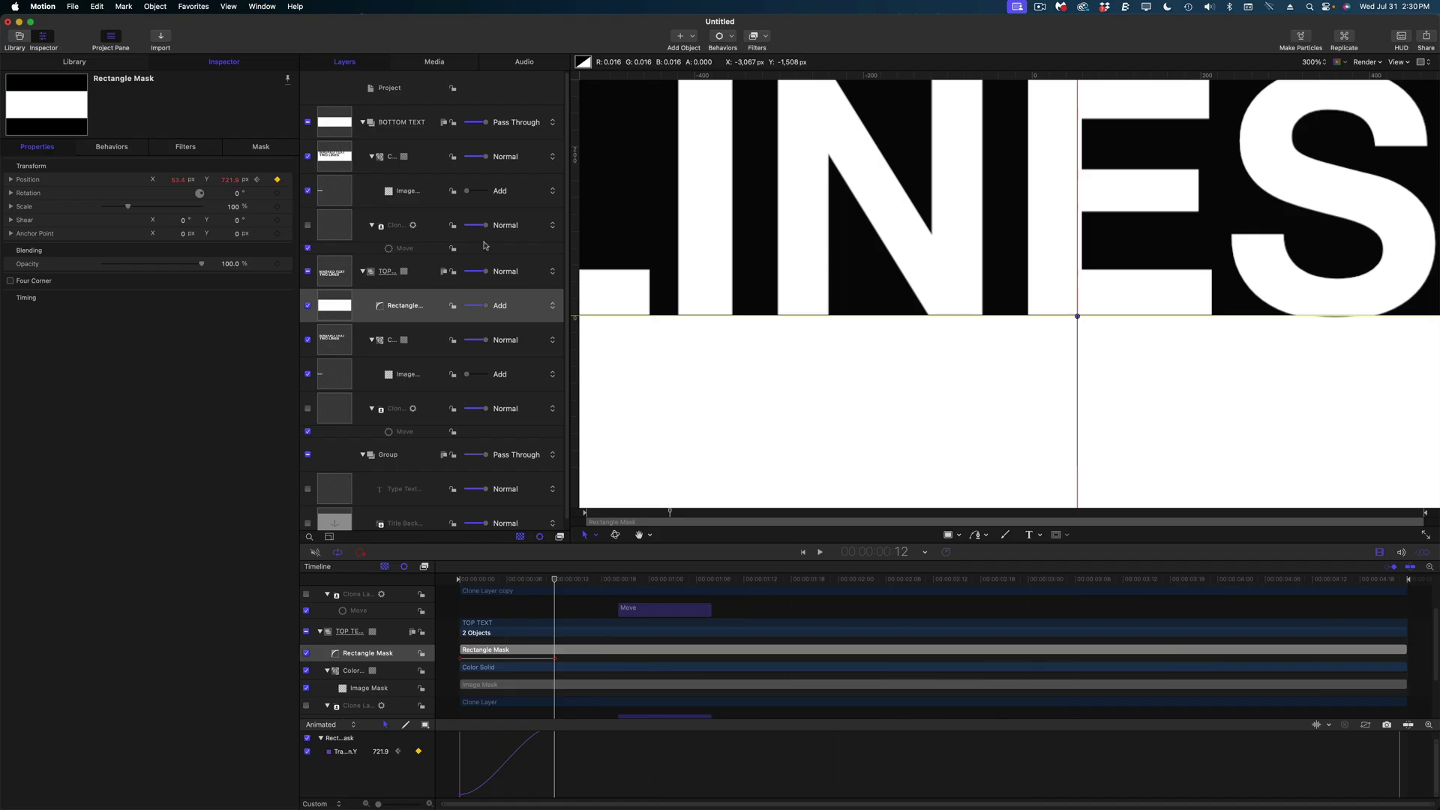
Step: Hide the BOTTOM TEXT group and fine-tune the rectangle mask's Y position to 720.9 px at frame 12
click(307, 122)
drag(235, 183, 225, 183)
key(shift+super+a)
key(shift+z)
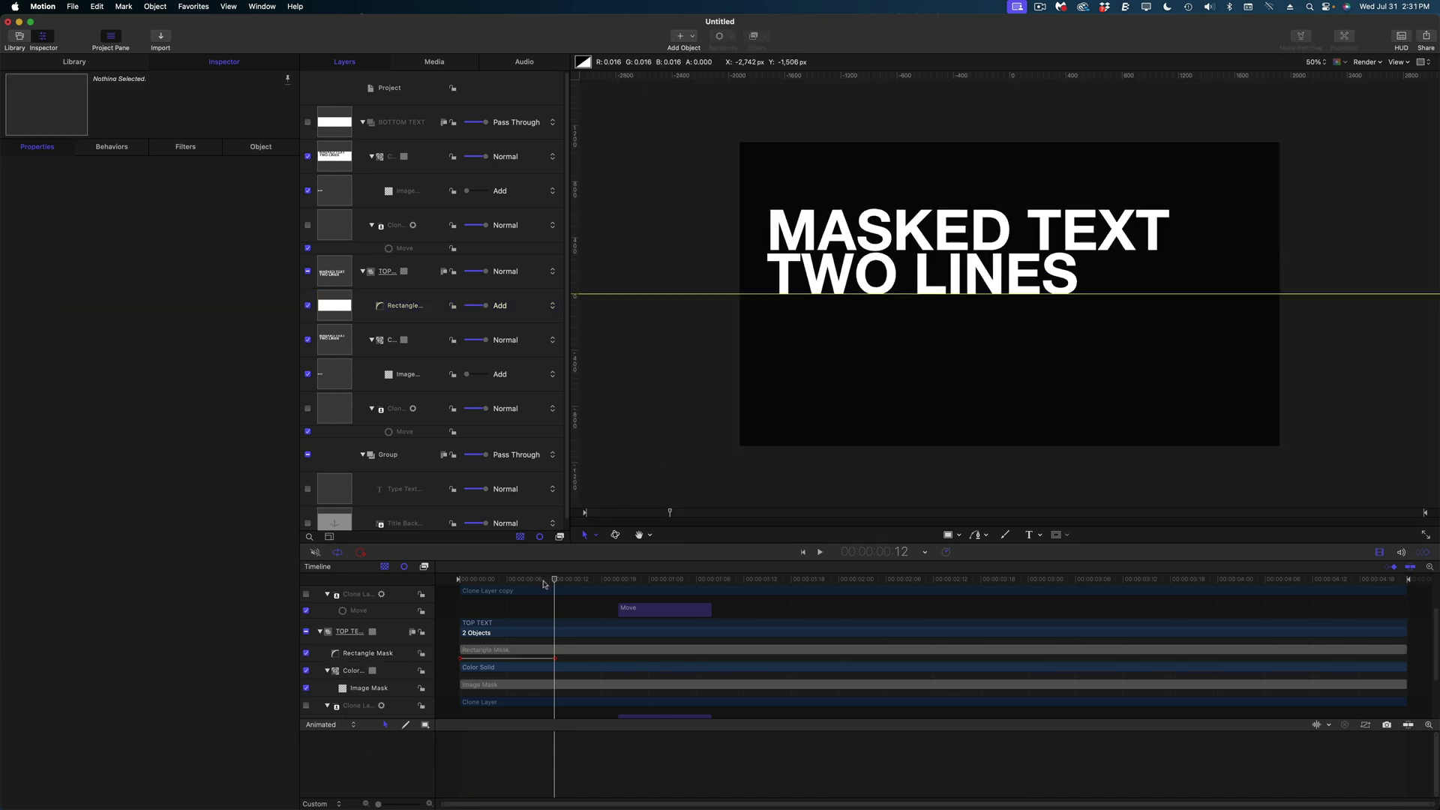
Step: Preview the TOP TEXT reveal from the start of the timeline
key(Home)
key(space)
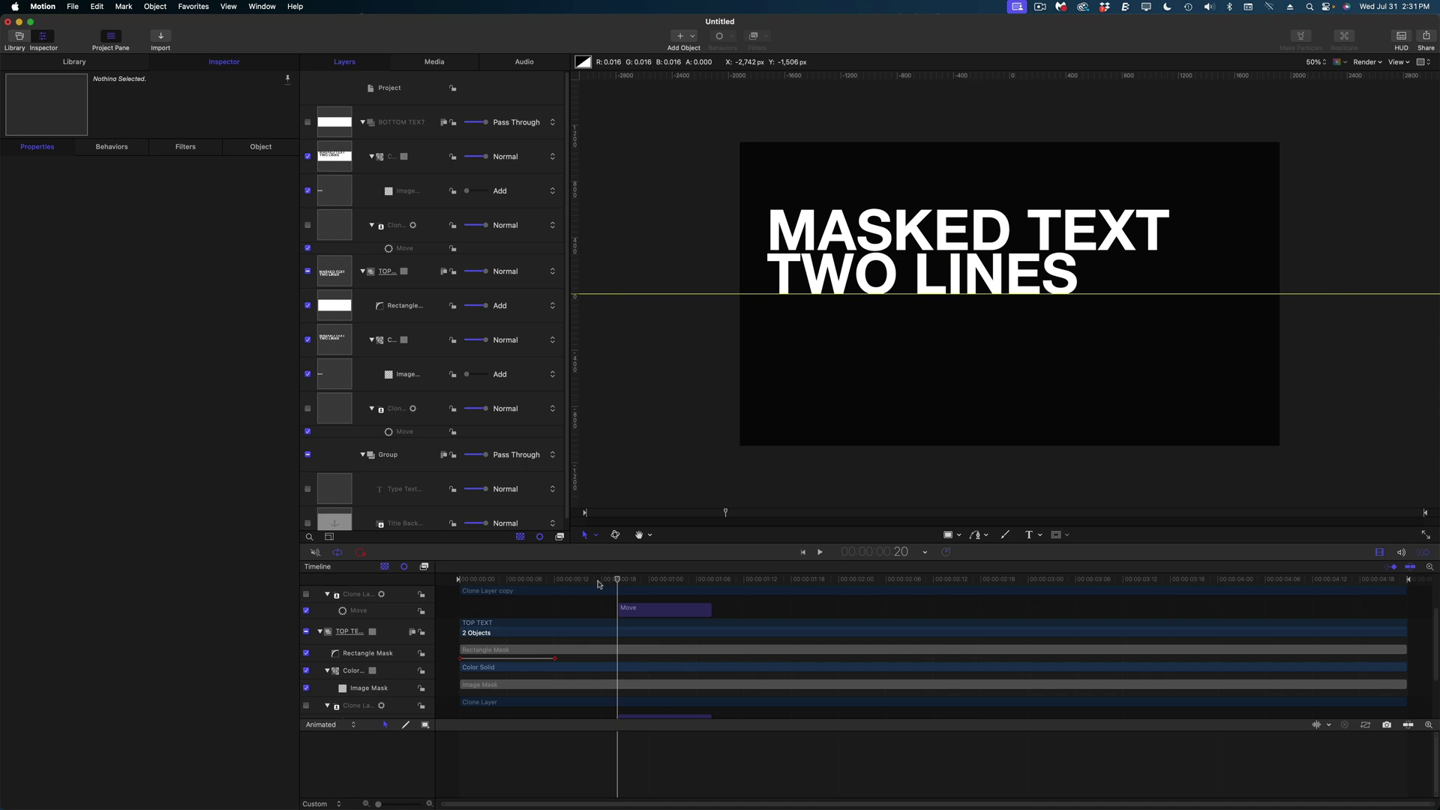
key(Home)
click(556, 592)
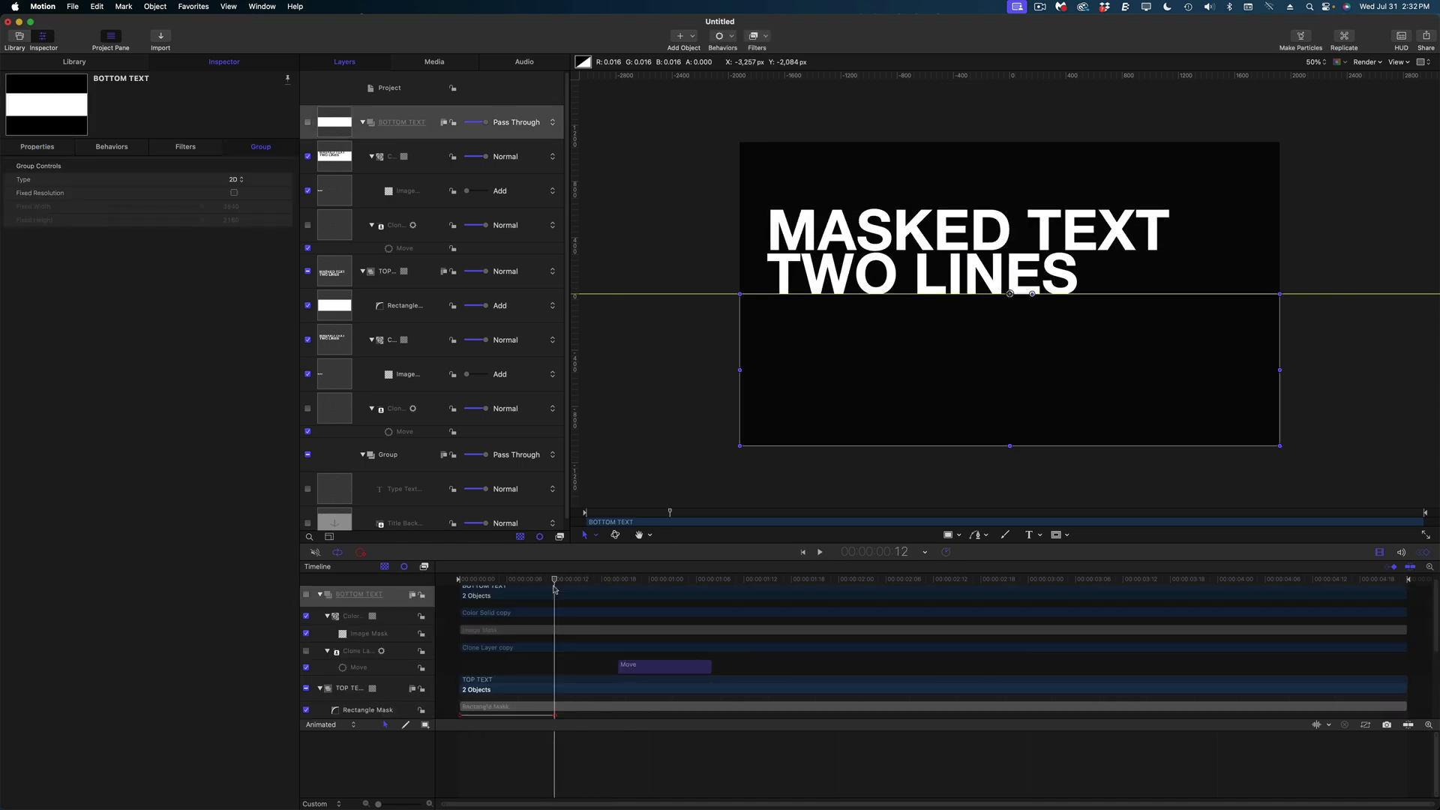
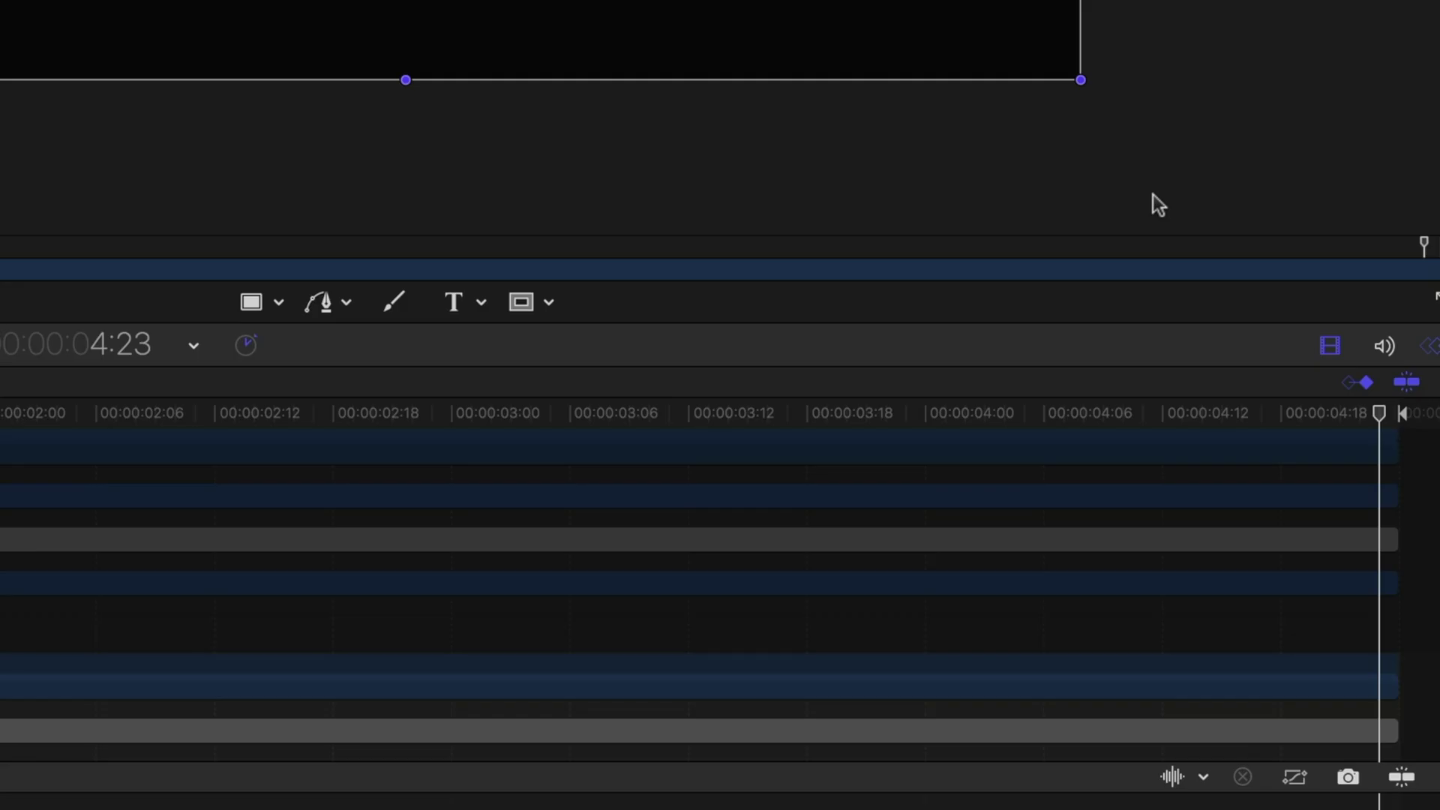
Step: Keyframe the TOP TEXT rectangle mask's current position at 4:11, twelve frames before the end
key(shift+Left)
key(Left)
key(Left)
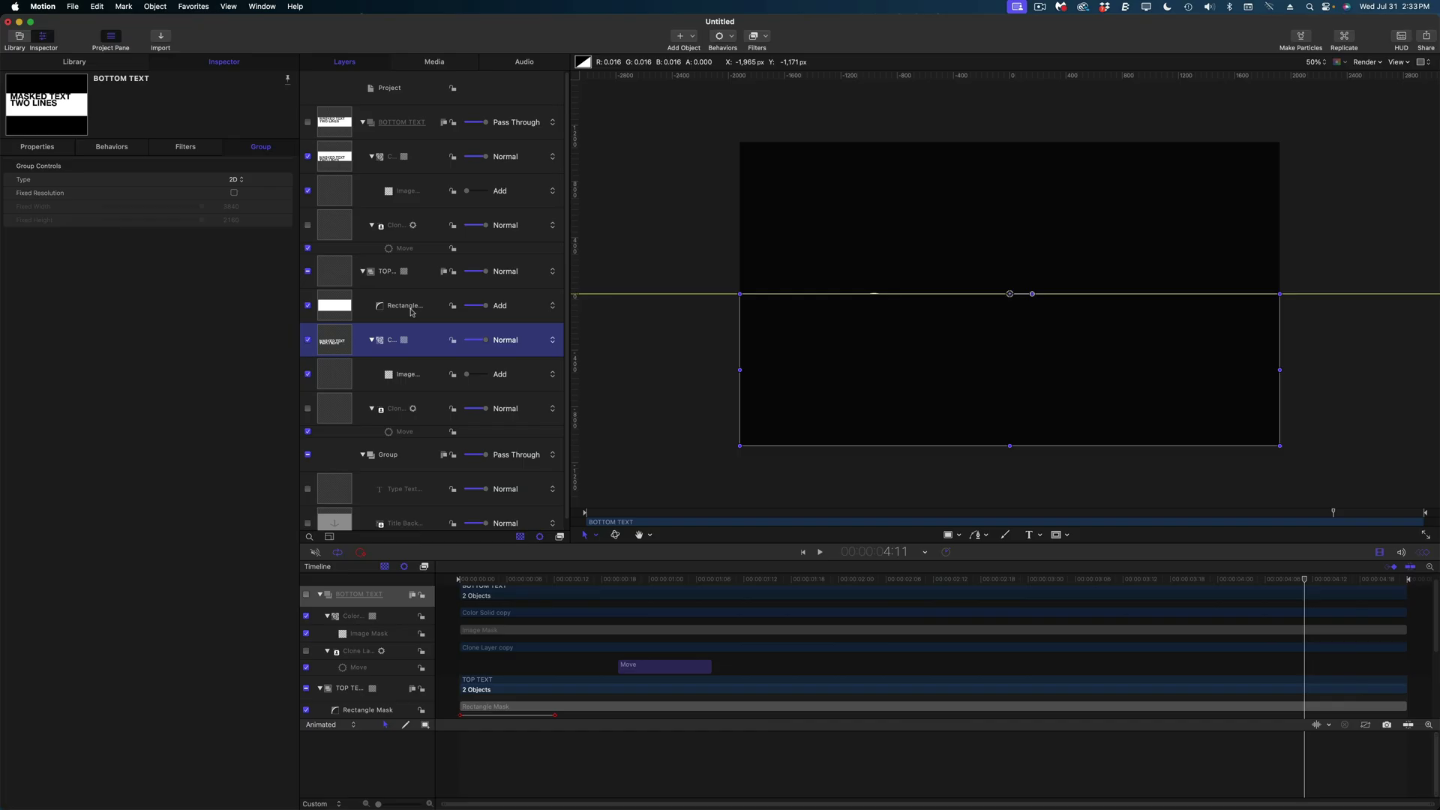
click(412, 307)
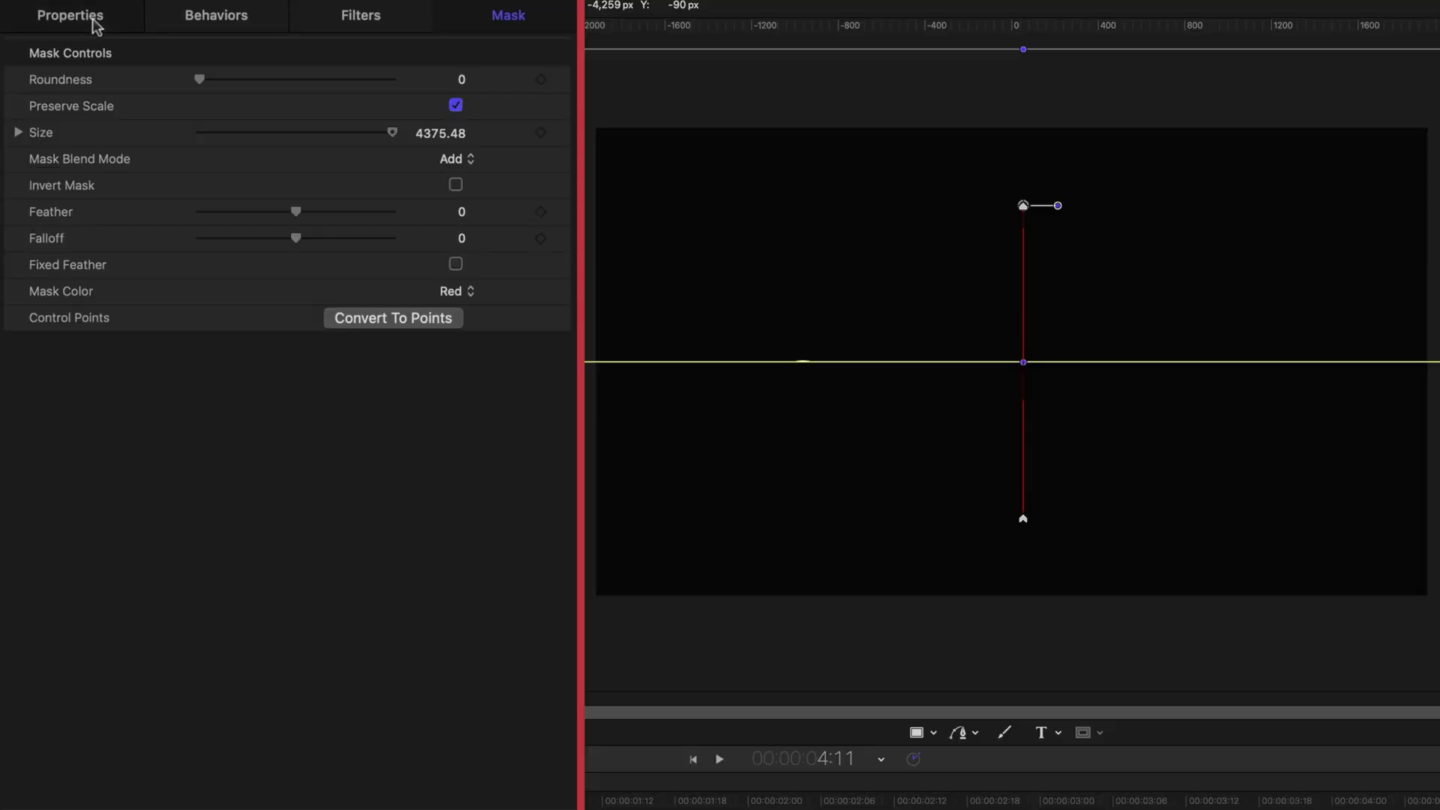
click(48, 149)
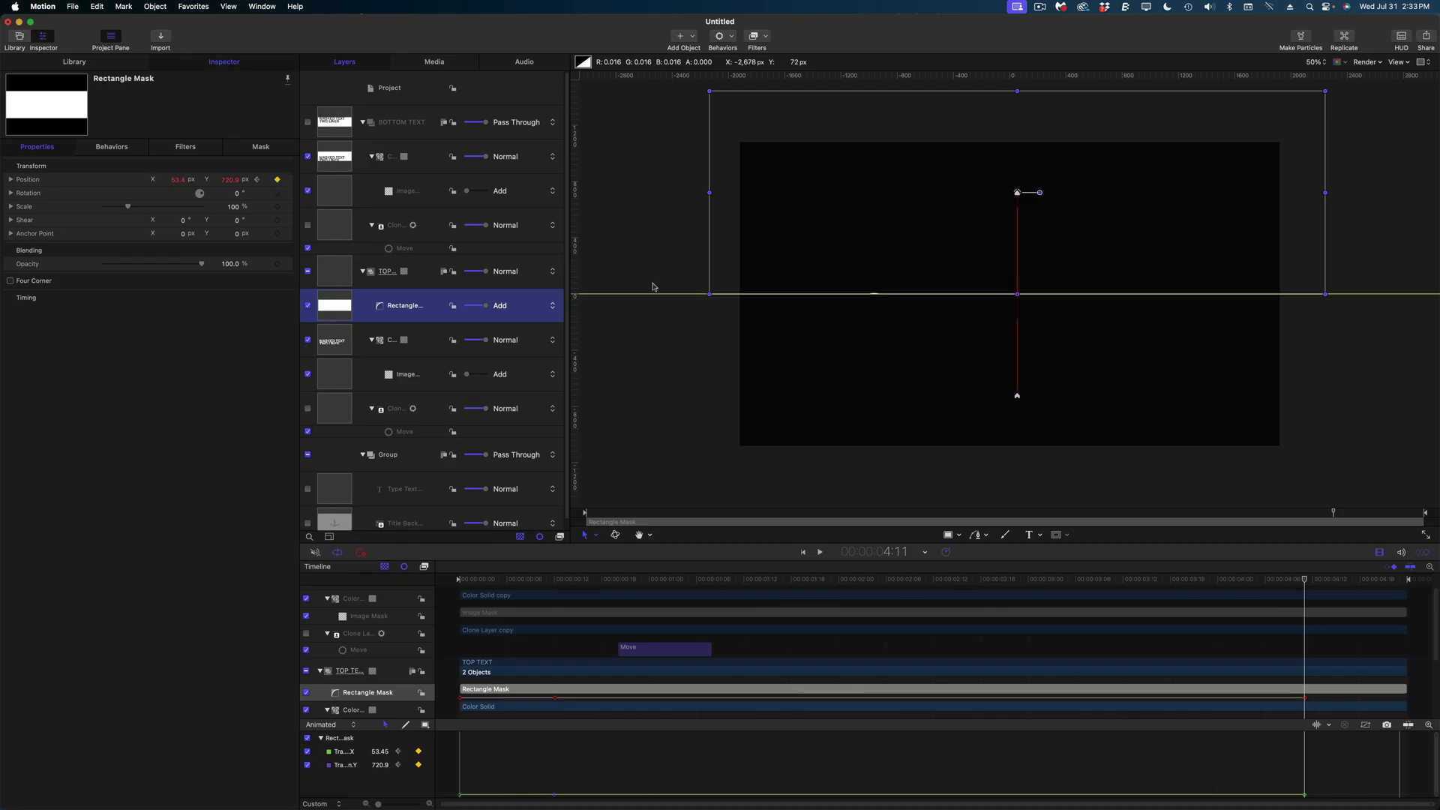
Step: Lower the TOP TEXT rectangle mask to Y -720 px at the final frame, 4:23, and scrub through the animation
key(End)
key(alt+k)
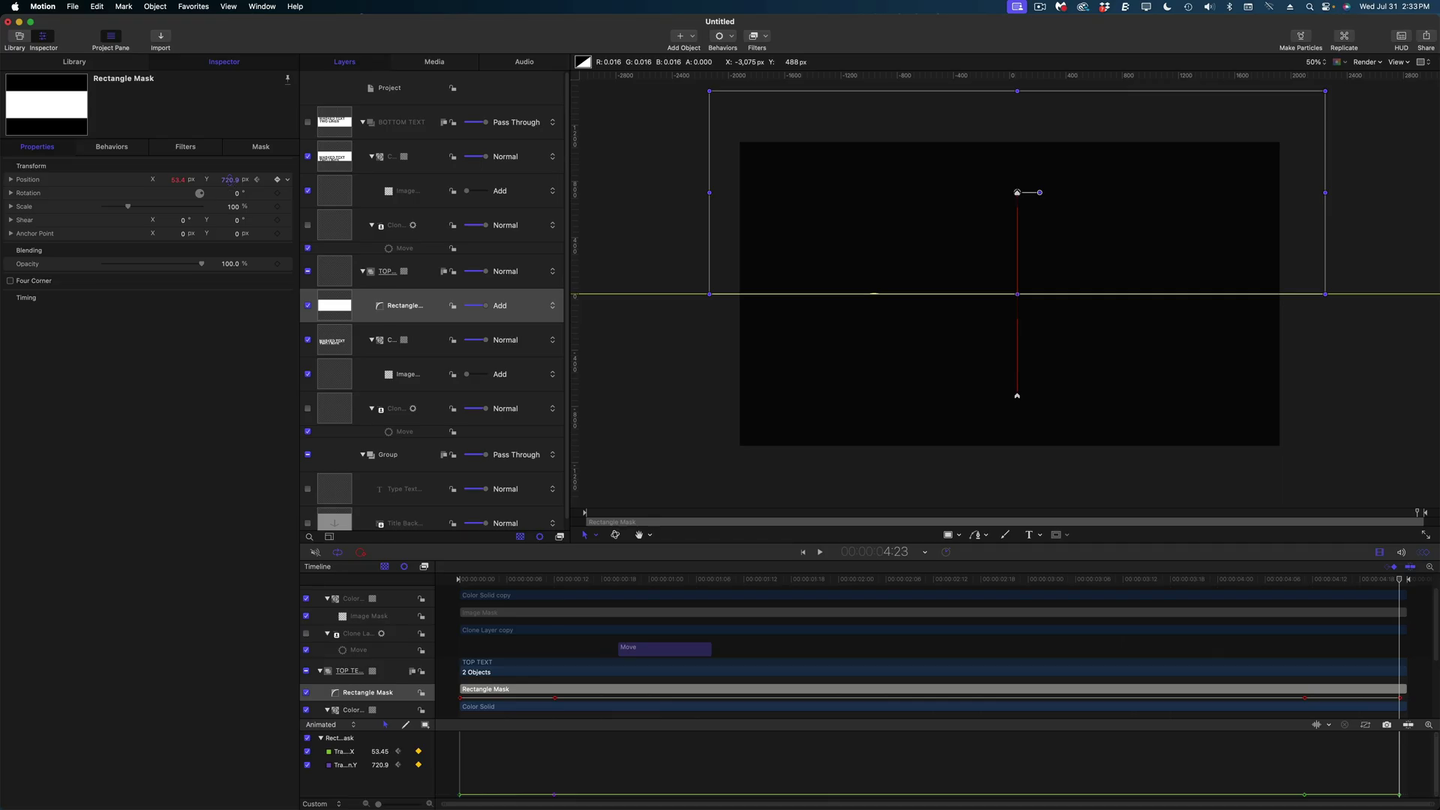
drag(229, 180, 229, 180)
drag(448, 80, 448, 80)
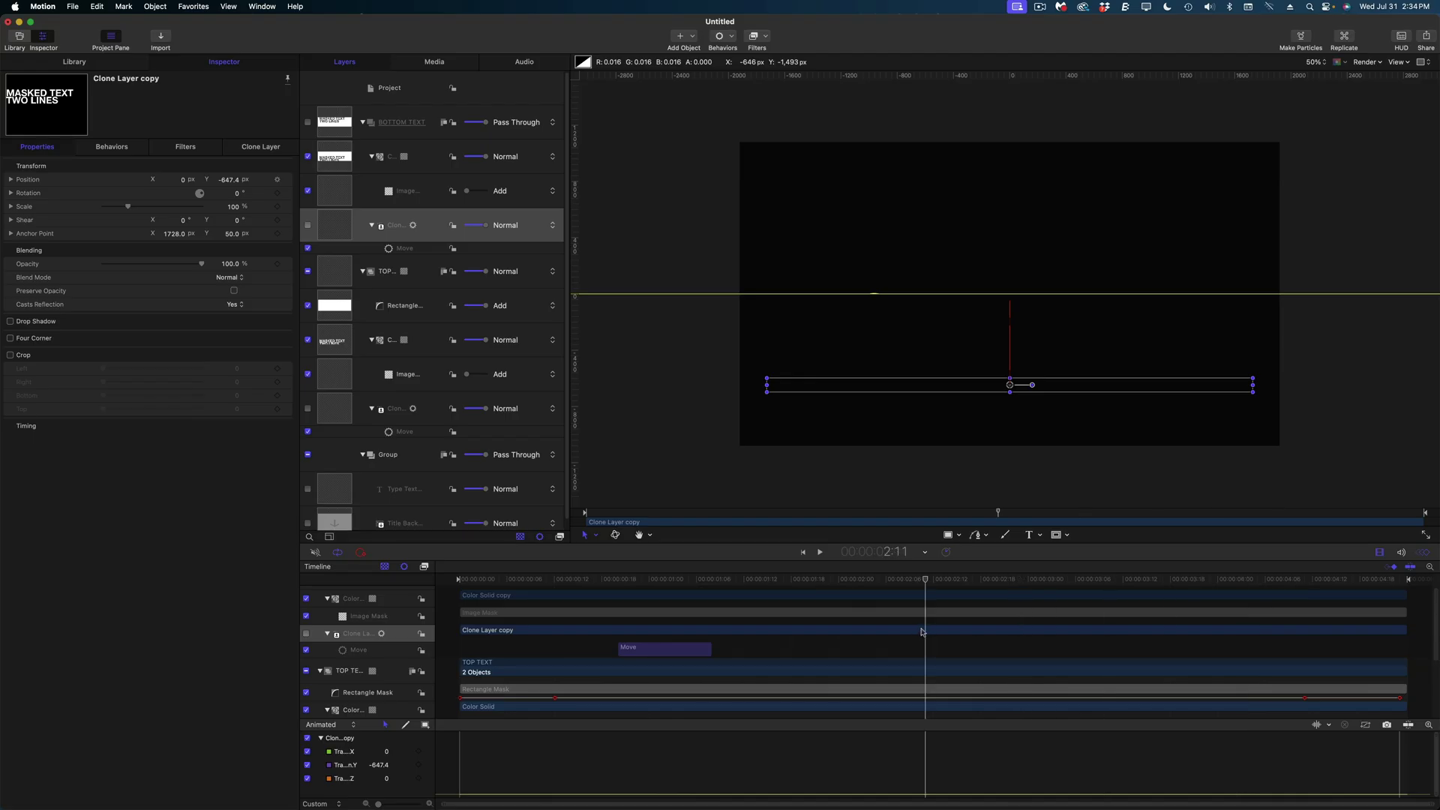
drag(924, 630, 1278, 592)
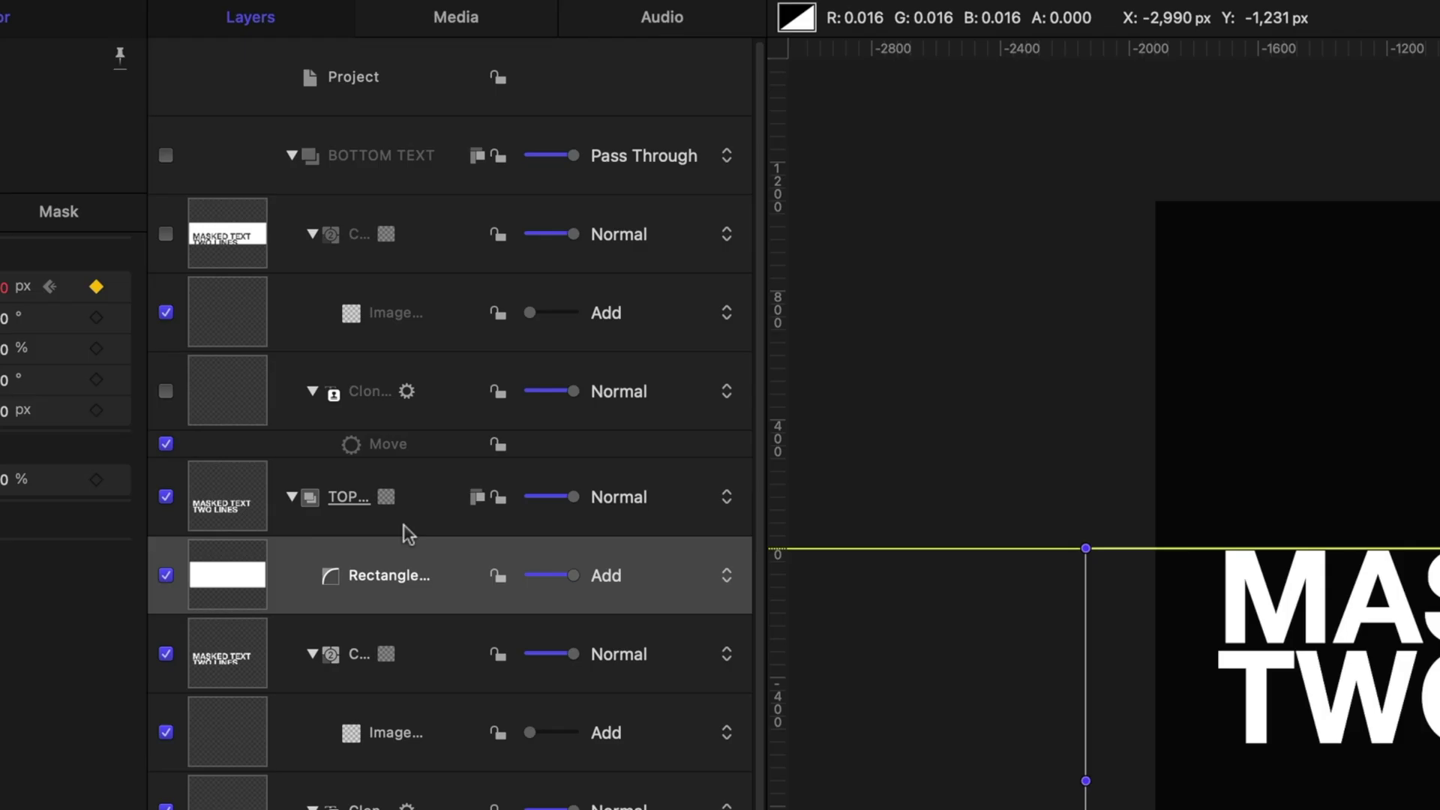
Step: Copy the TOP TEXT rectangle mask into the BOTTOM TEXT group and turn that group's visibility back on
click(393, 310)
right_click(367, 593)
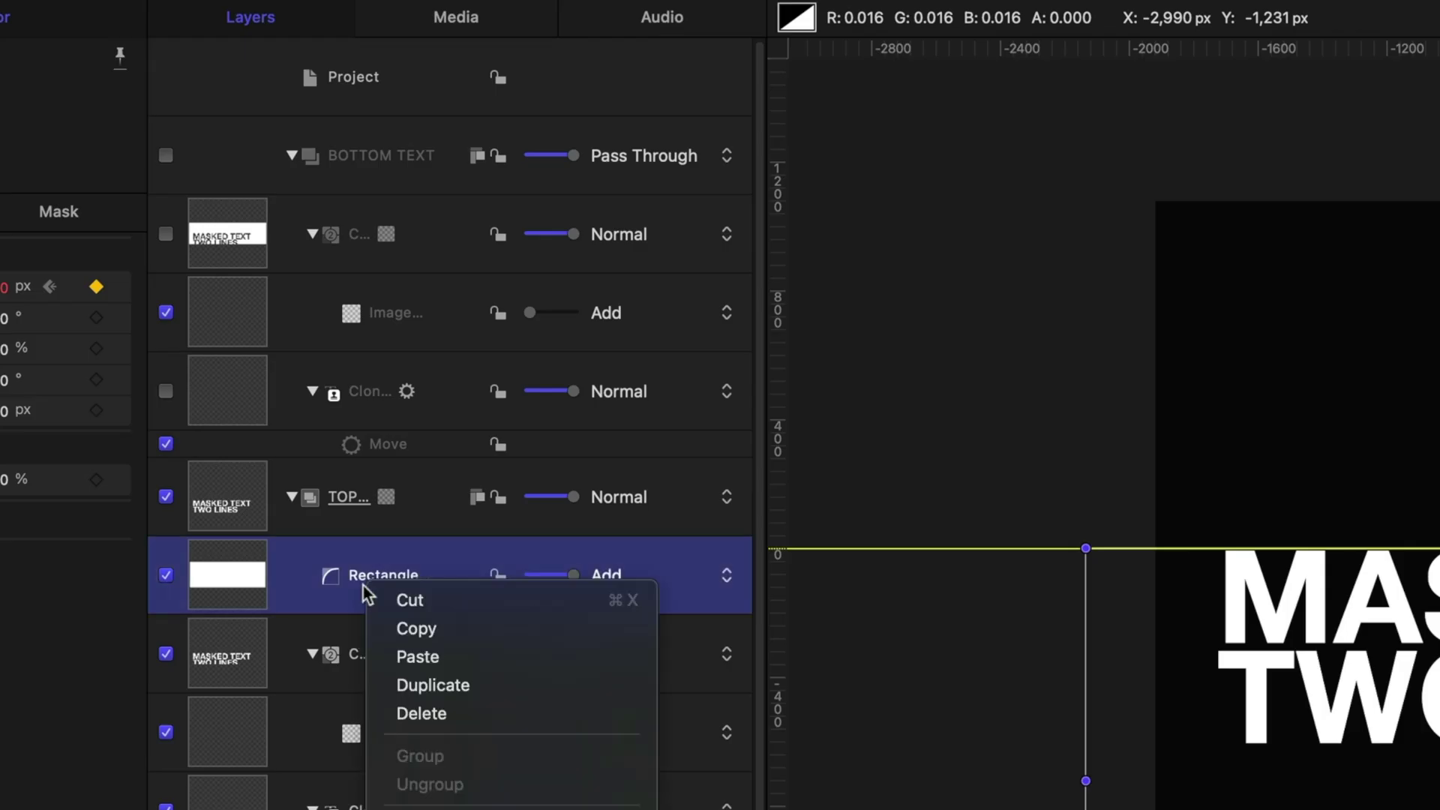
click(405, 627)
click(378, 151)
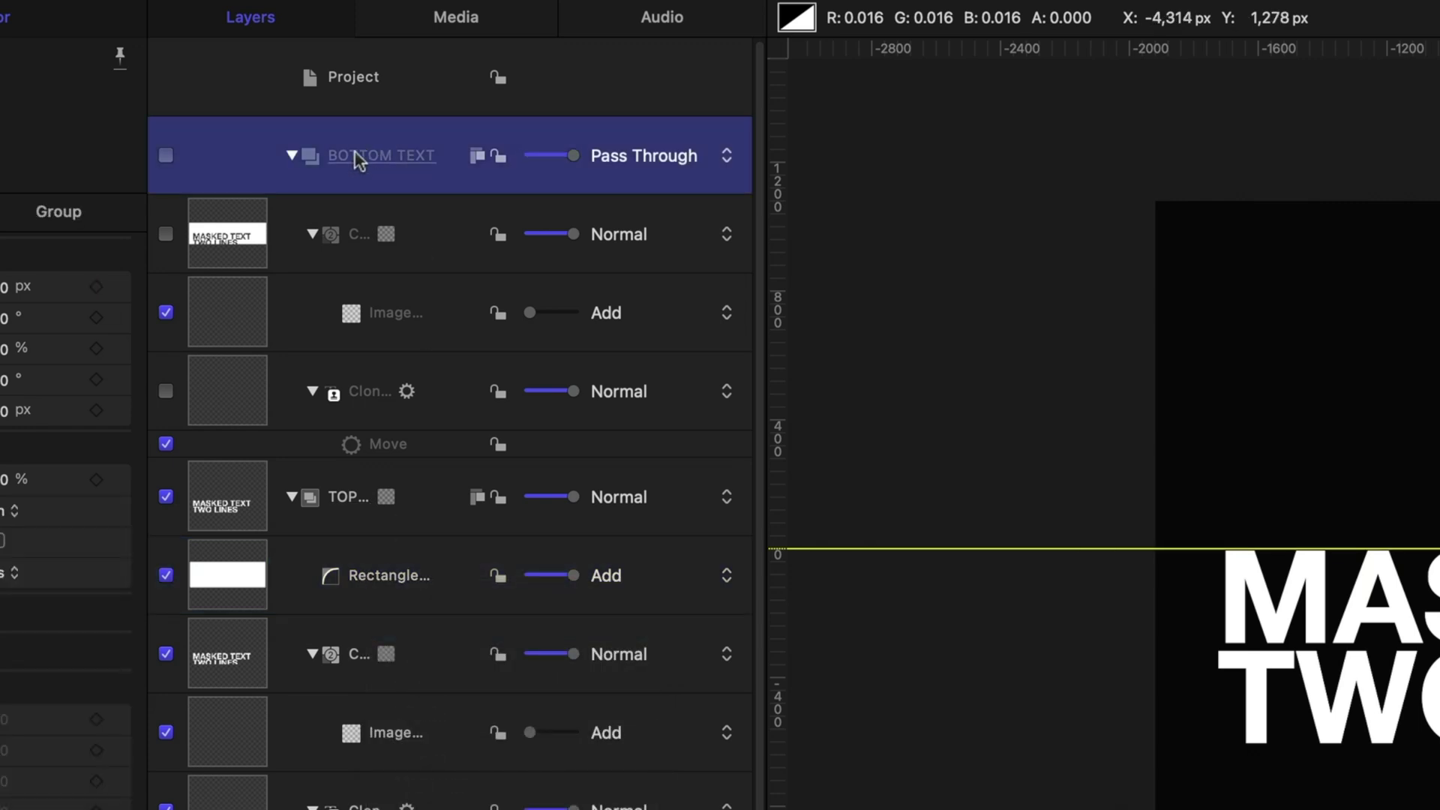
right_click(372, 159)
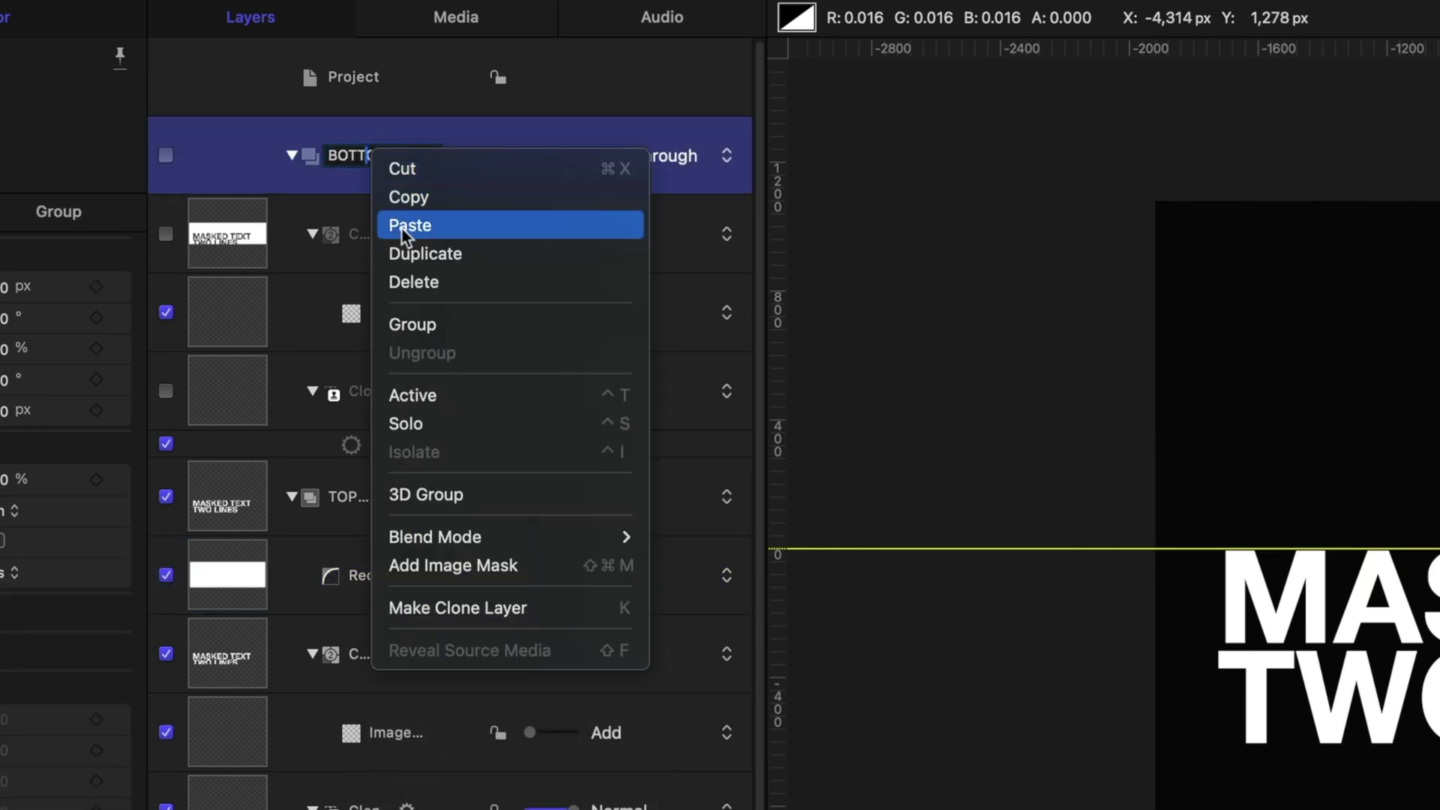
click(402, 225)
click(165, 157)
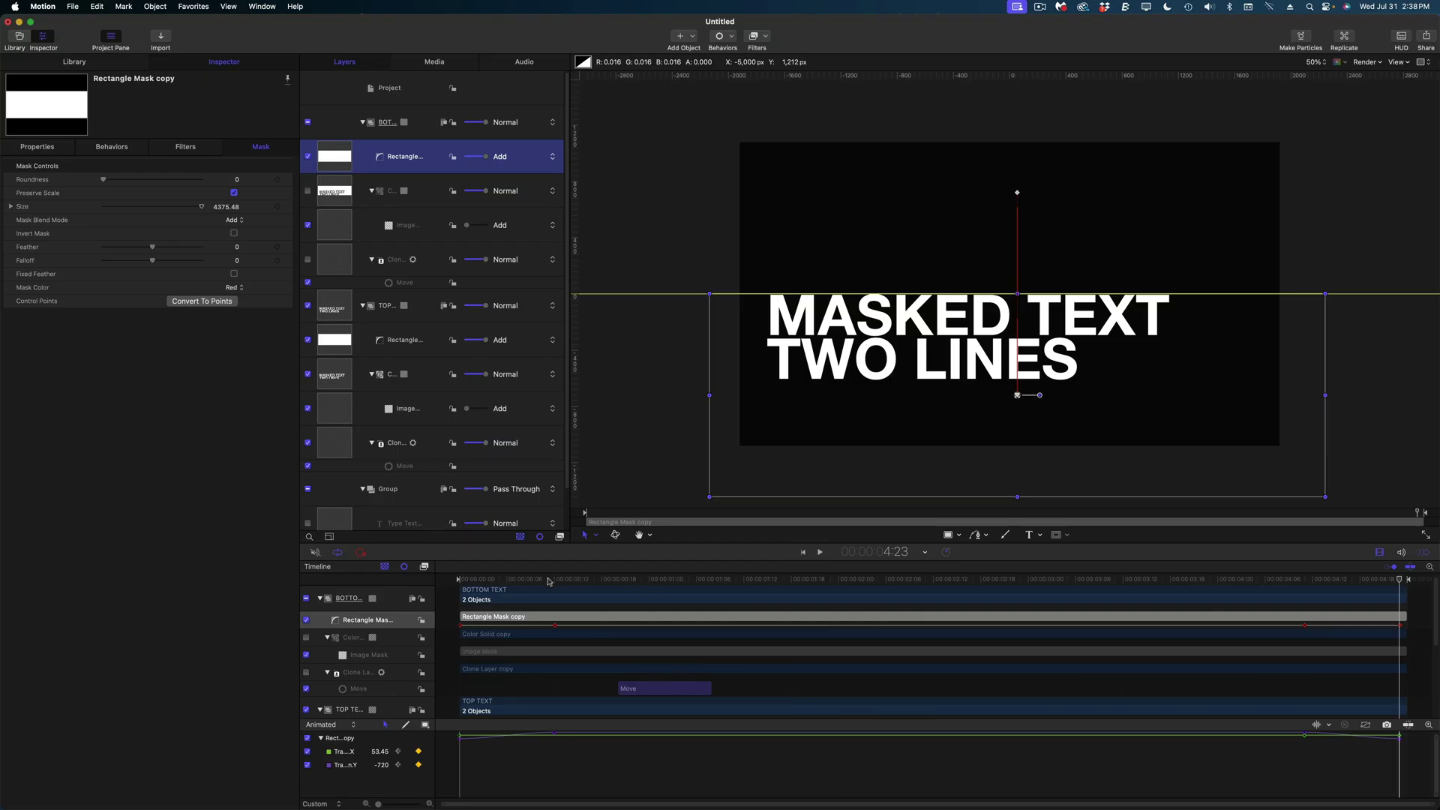
Step: Swap the BOTTOM TEXT rectangle mask's opening position keyframes between frames 0 and 12 and scrub through the reveal
drag(549, 581, 586, 582)
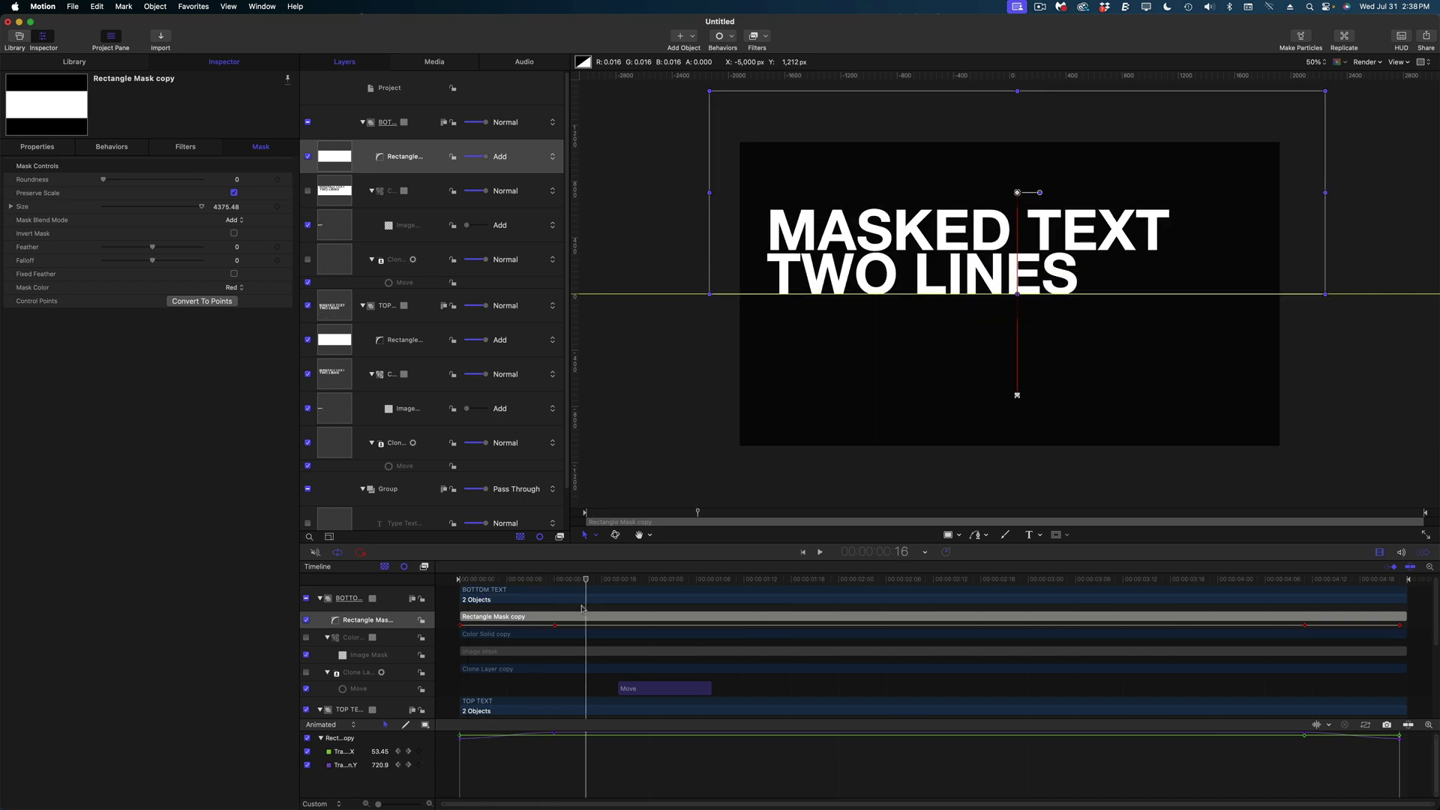
drag(568, 584, 538, 591)
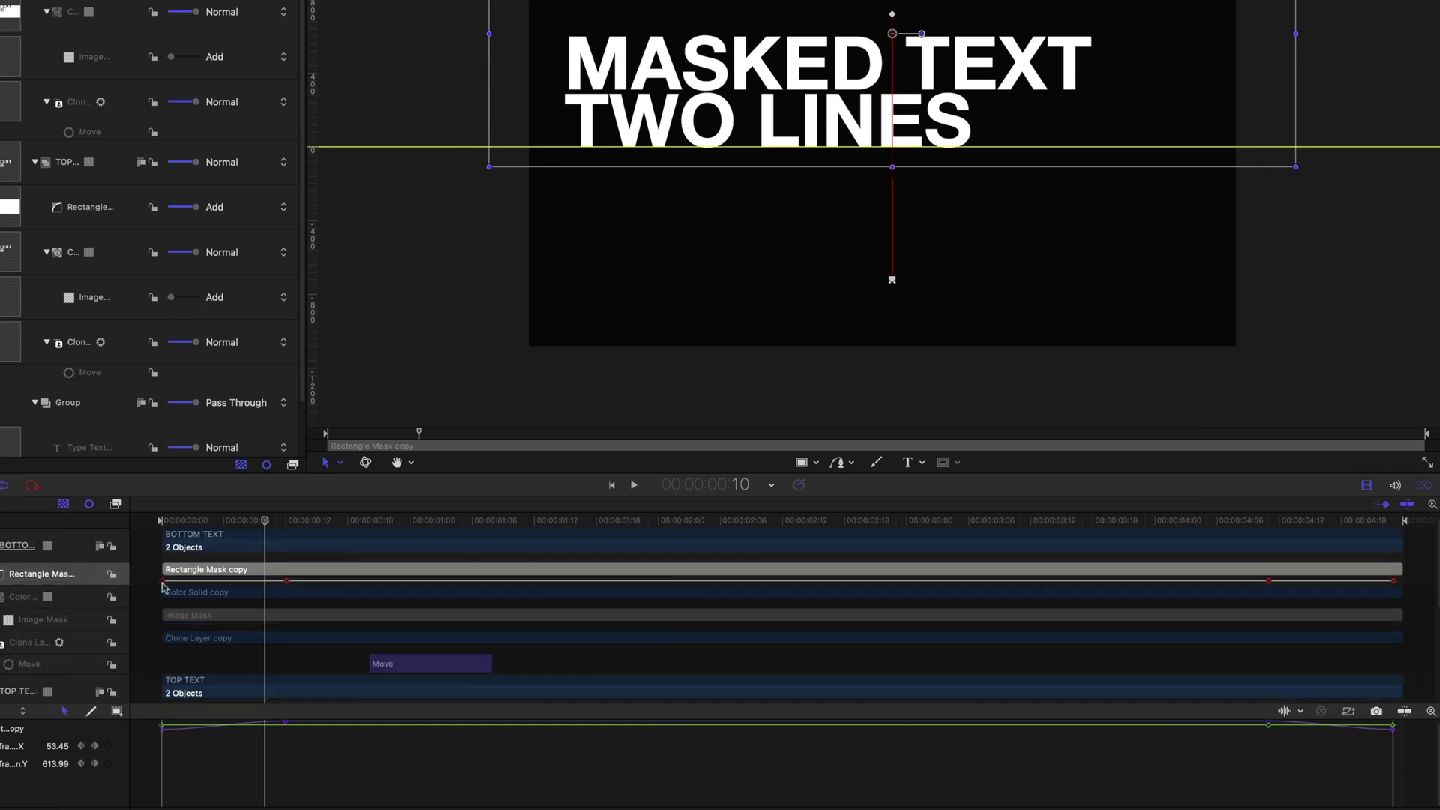
drag(164, 582, 305, 590)
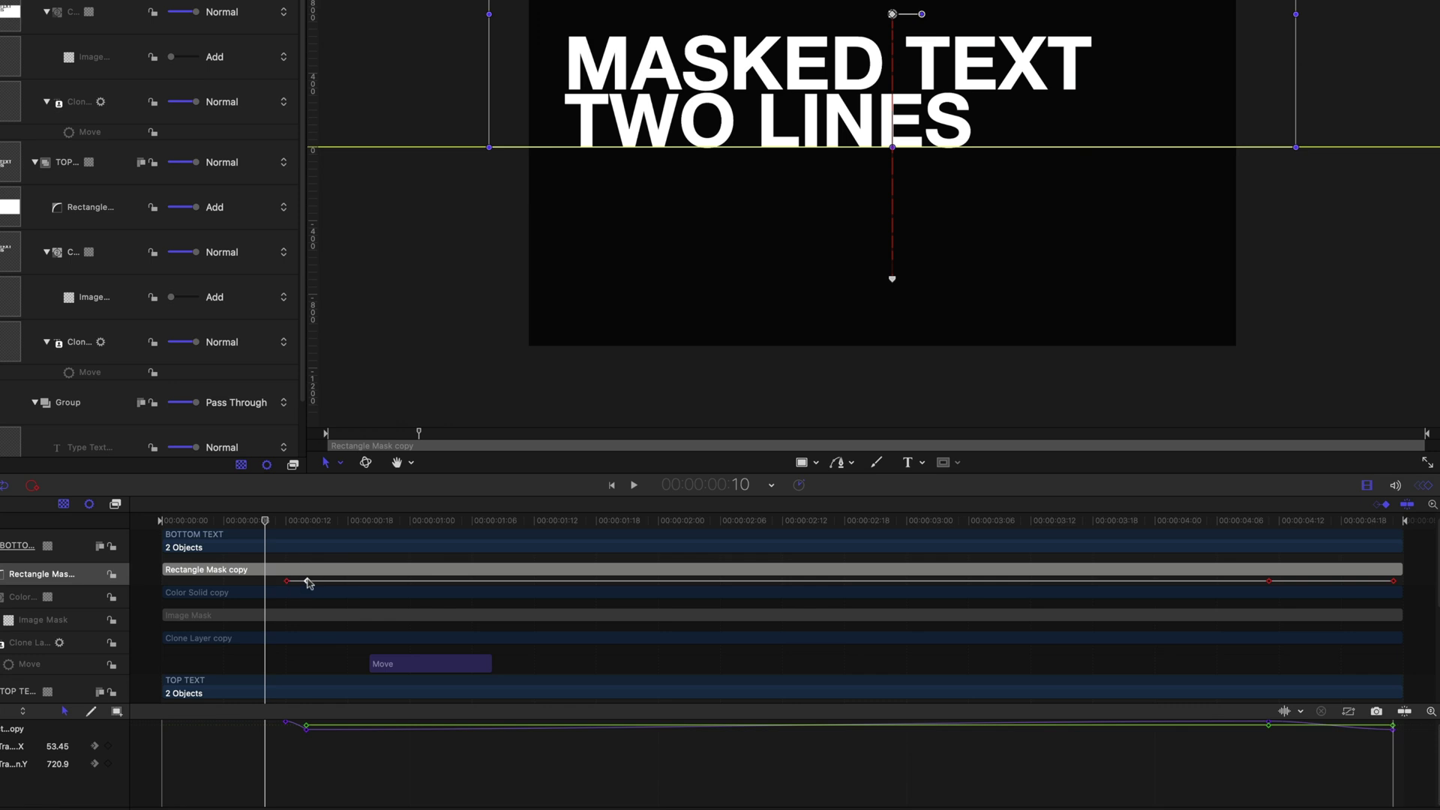
drag(288, 585, 163, 582)
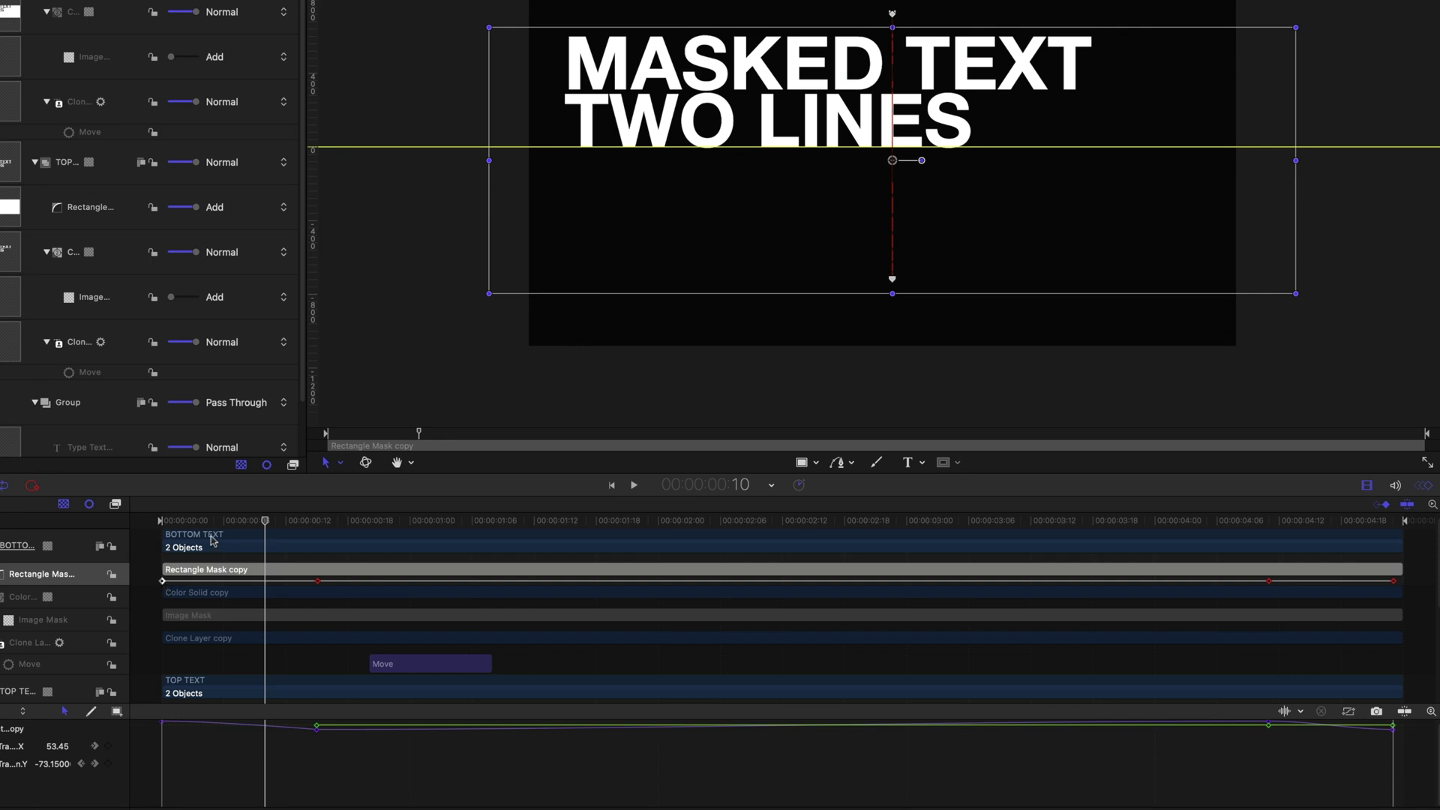
drag(258, 519, 286, 523)
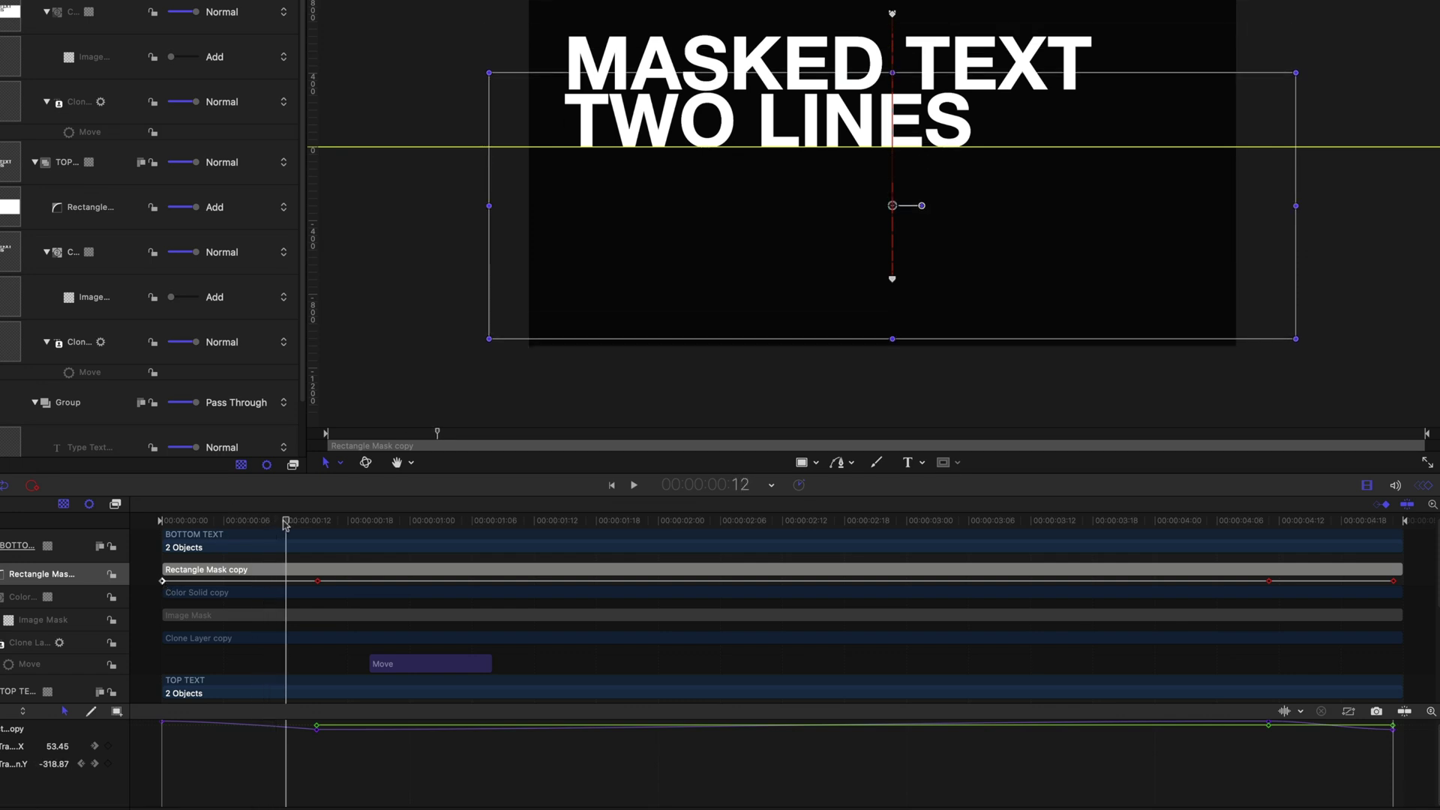
drag(318, 582, 288, 583)
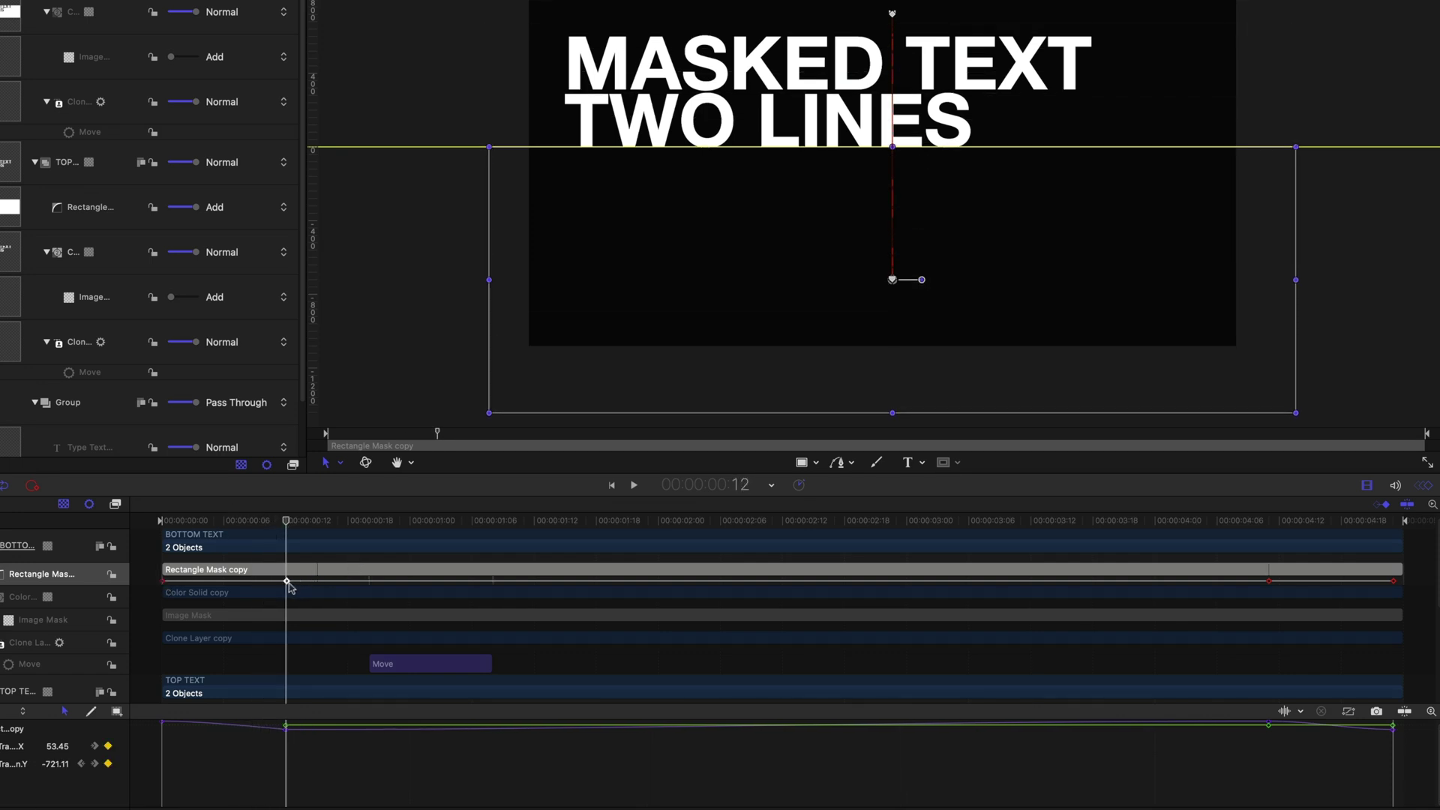
drag(253, 527, 290, 540)
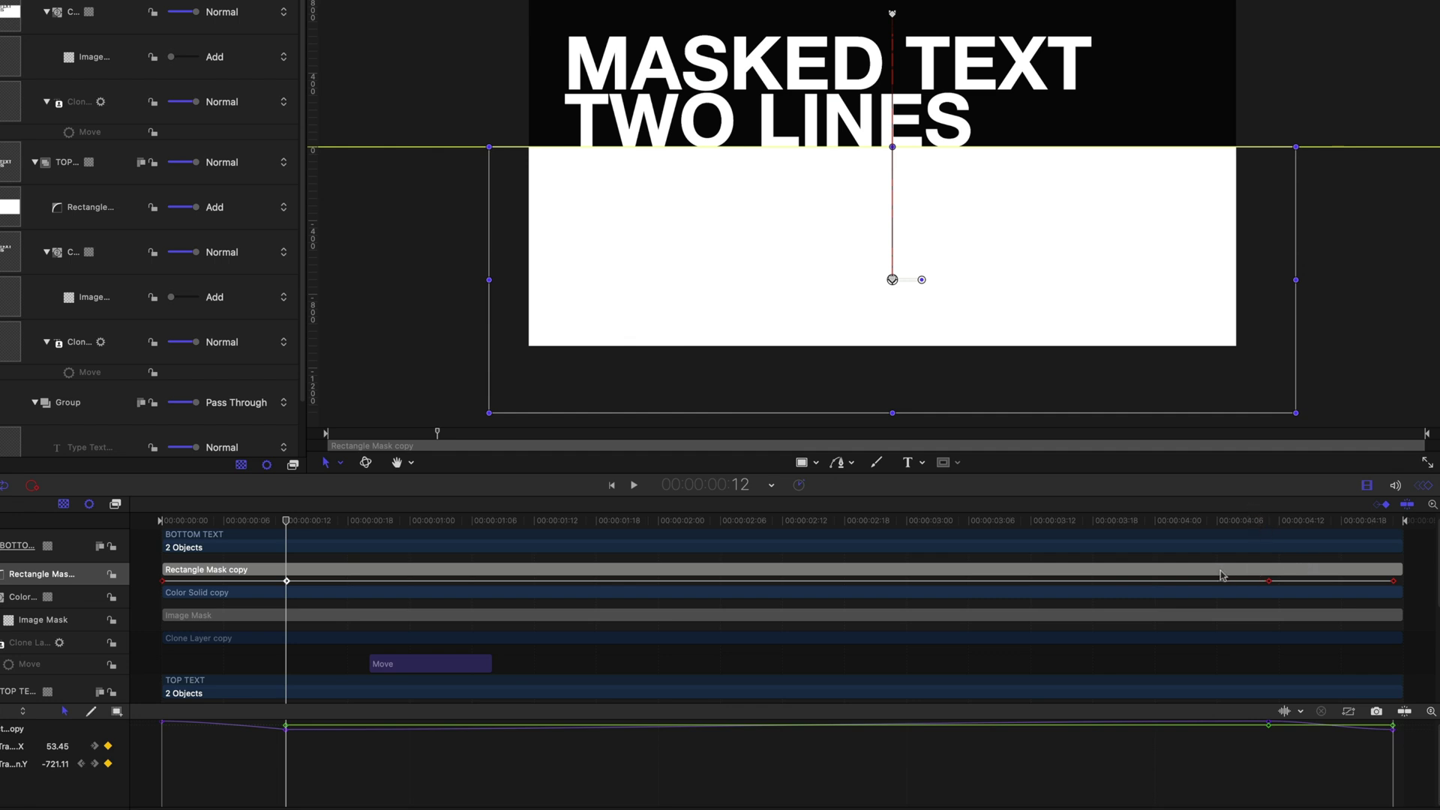
Step: Swap the BOTTOM TEXT rectangle mask's closing position keyframes between 4:11 and 4:23 and play the animation
drag(1269, 581, 1238, 585)
click(1405, 585)
click(1395, 586)
key(space)
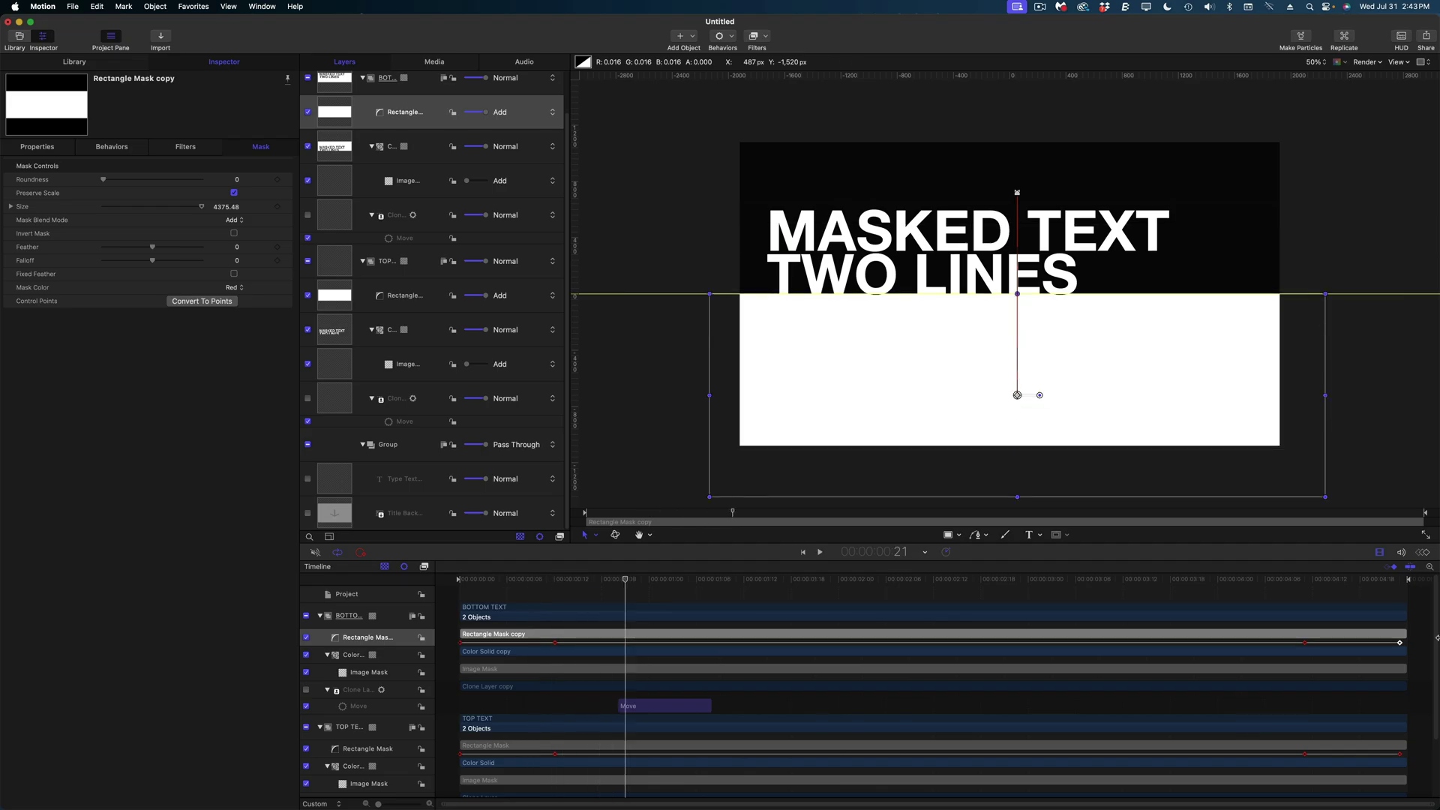
drag(1267, 582, 1402, 583)
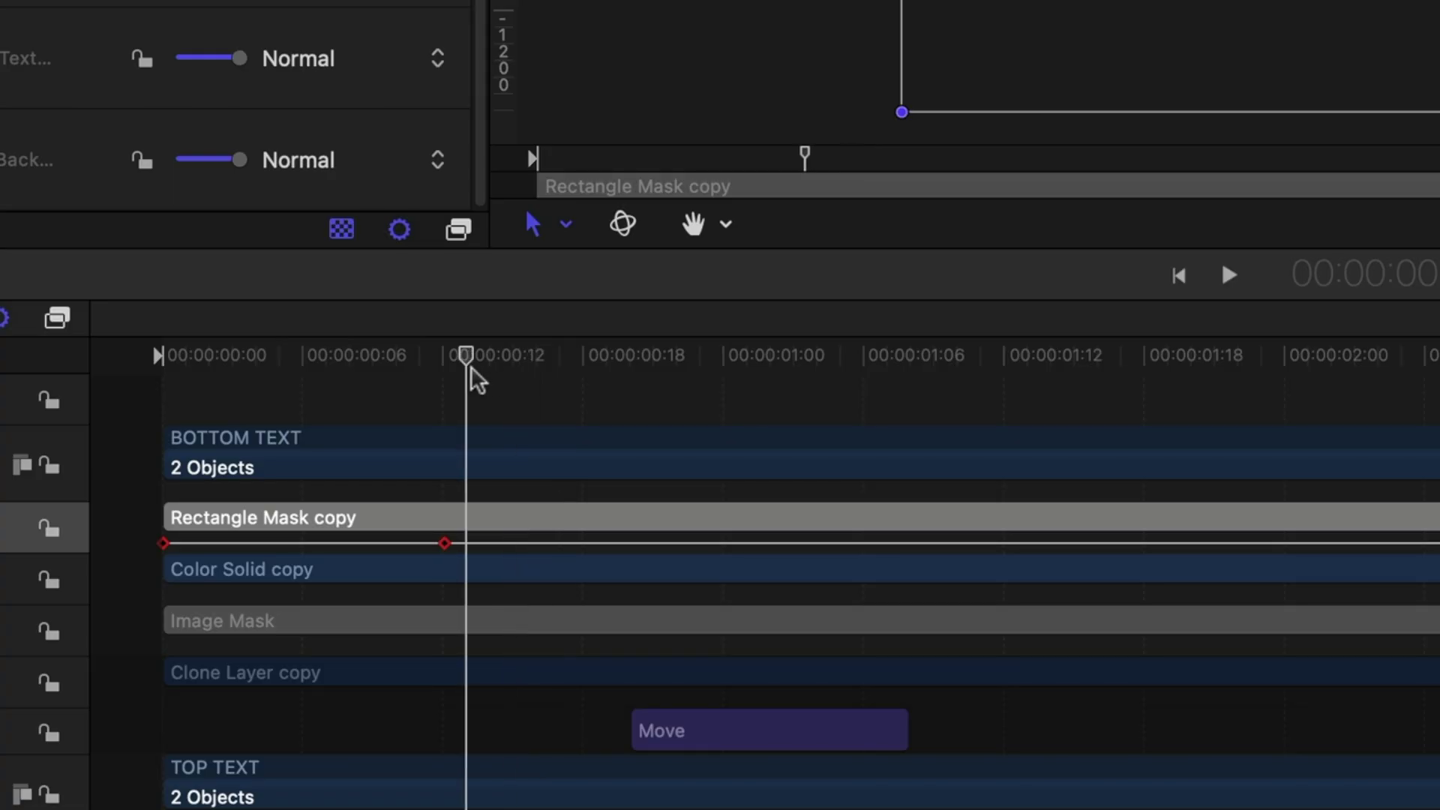
Step: Add a project marker at frame 16, shortly after the opening mask keyframes end
drag(471, 369, 525, 369)
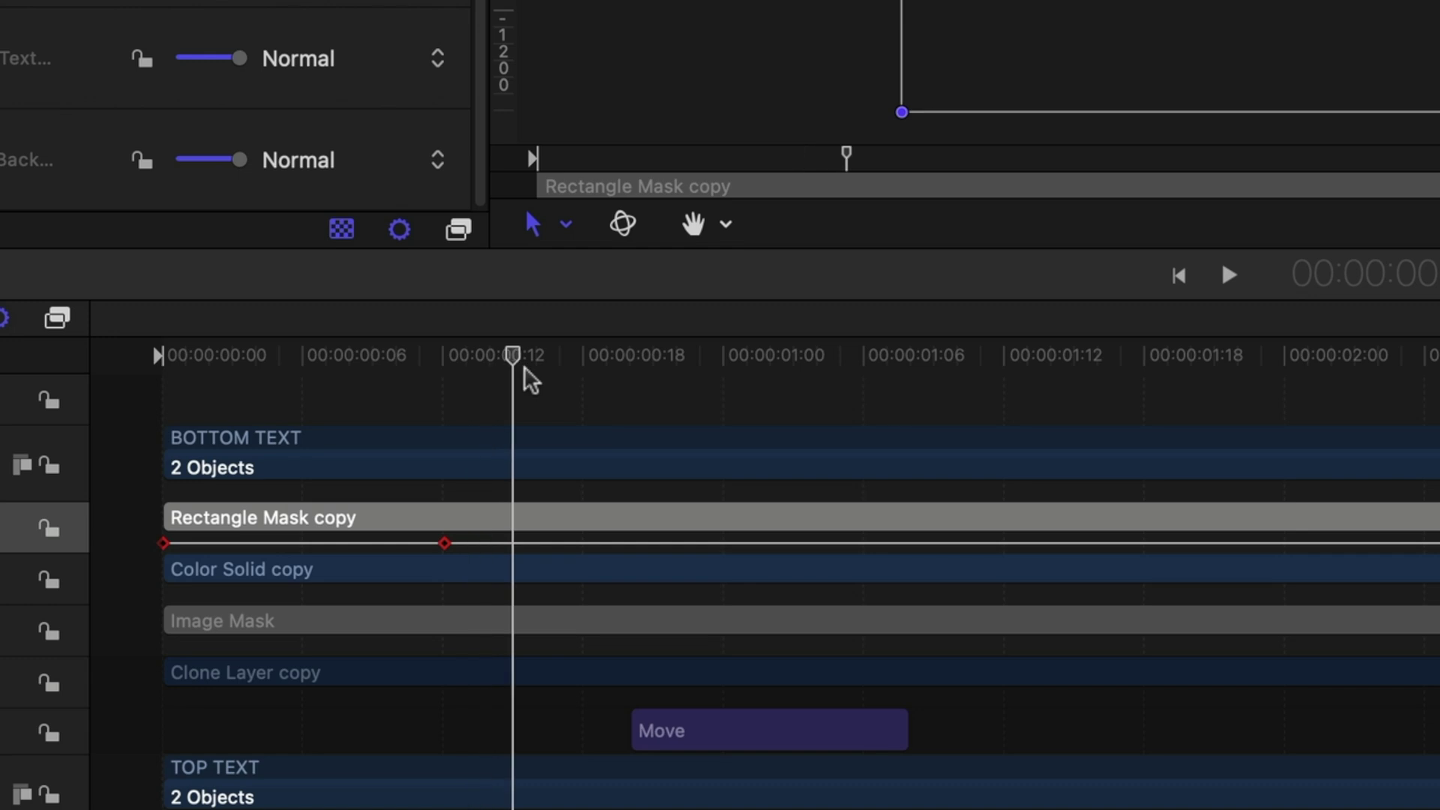
click(525, 368)
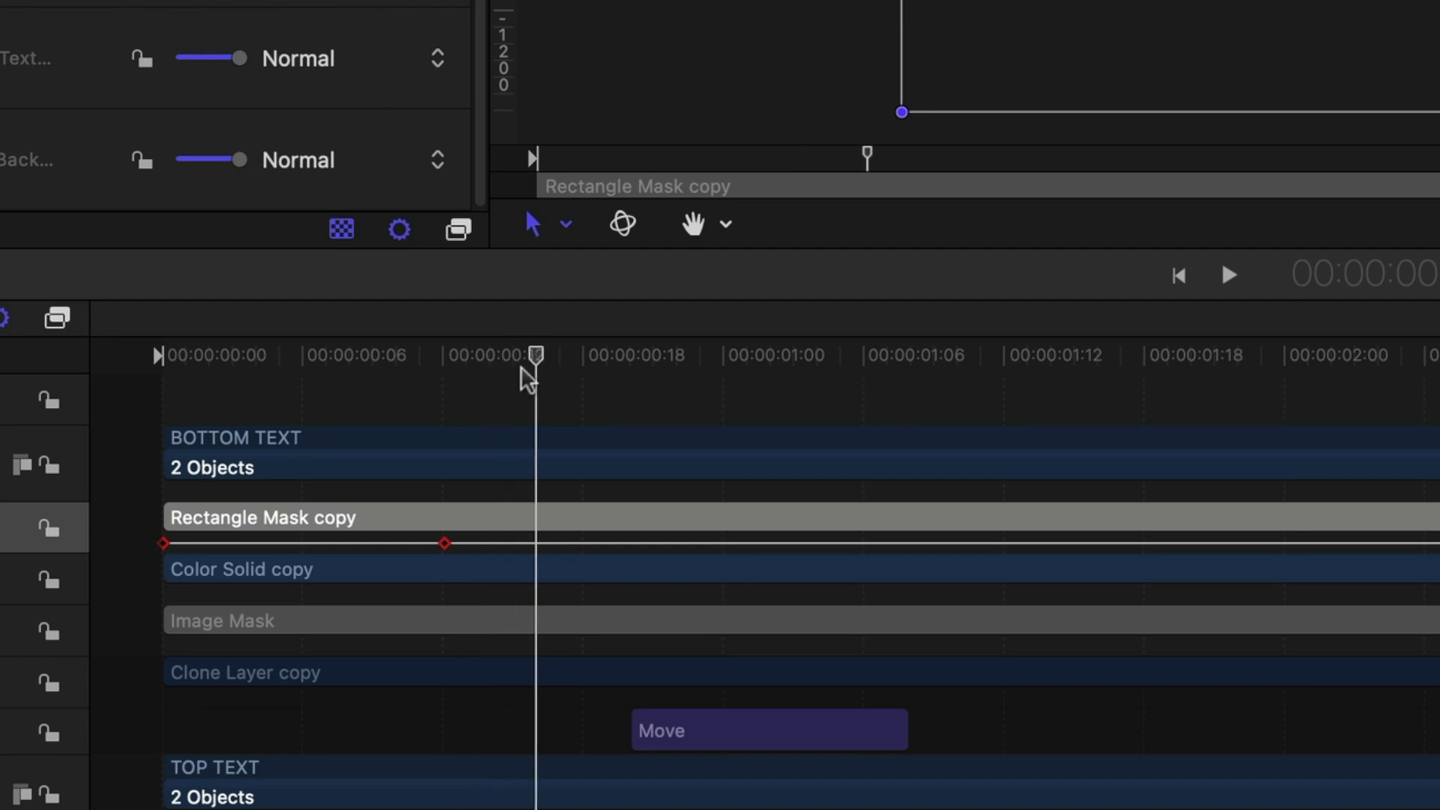
drag(521, 363, 511, 360)
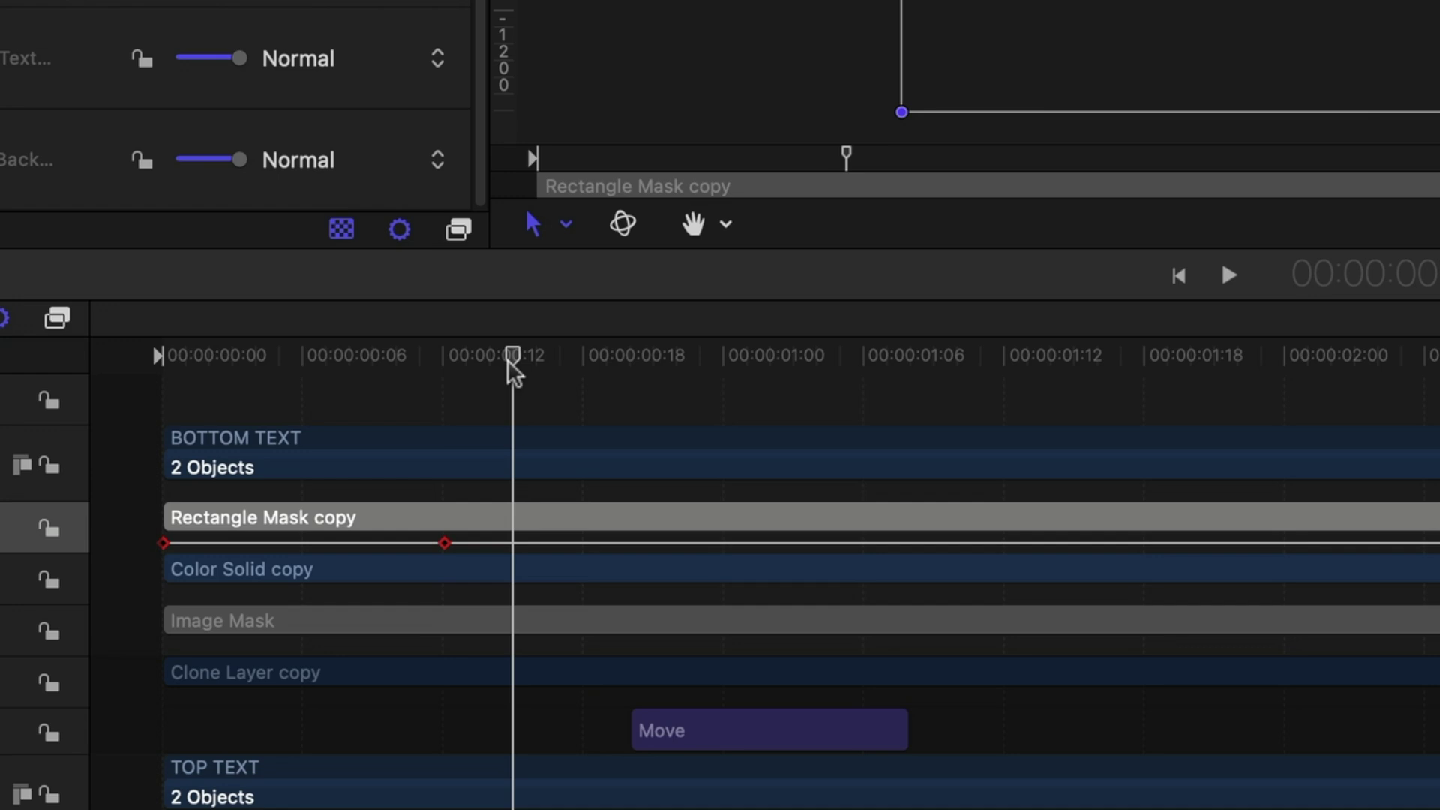
drag(454, 360, 540, 381)
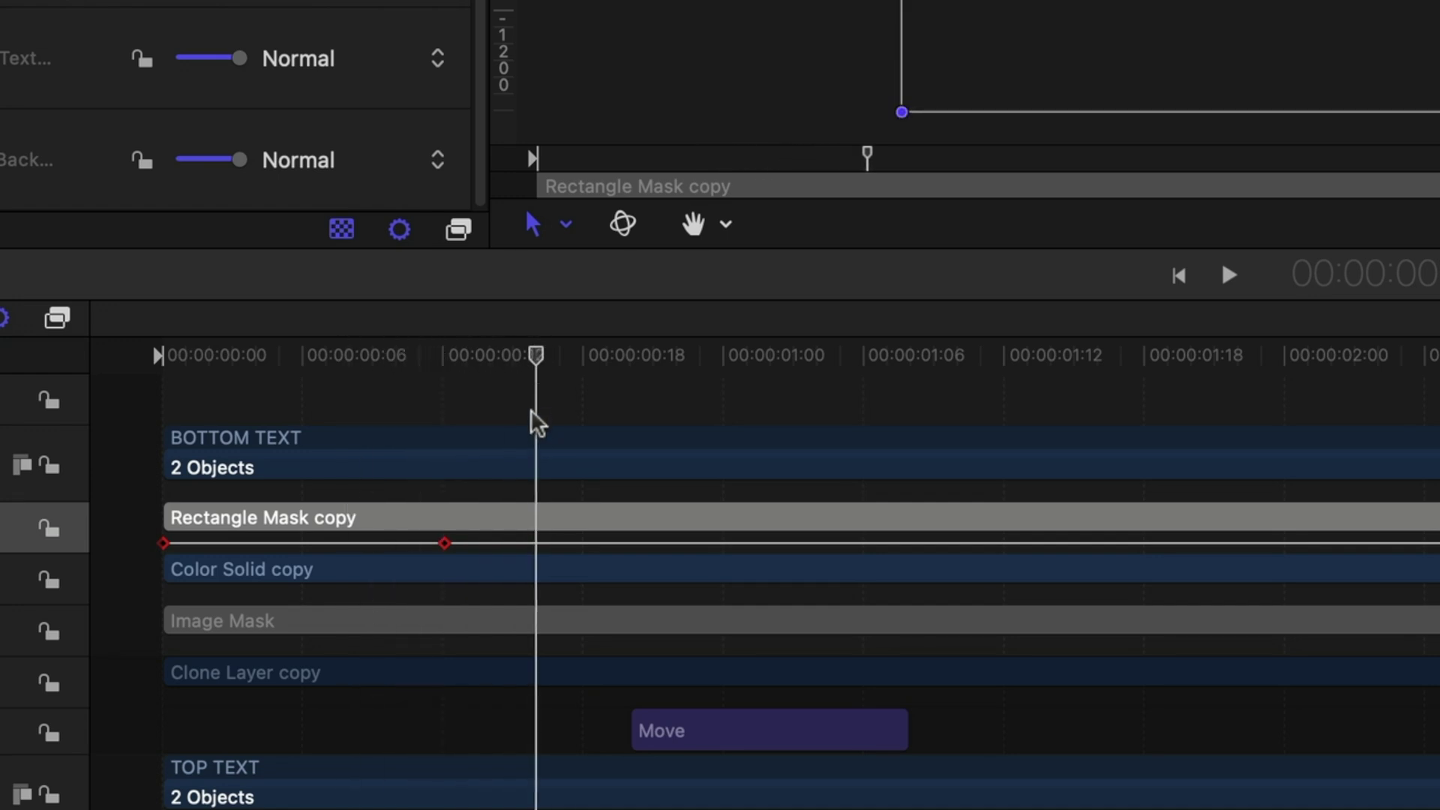
right_click(538, 356)
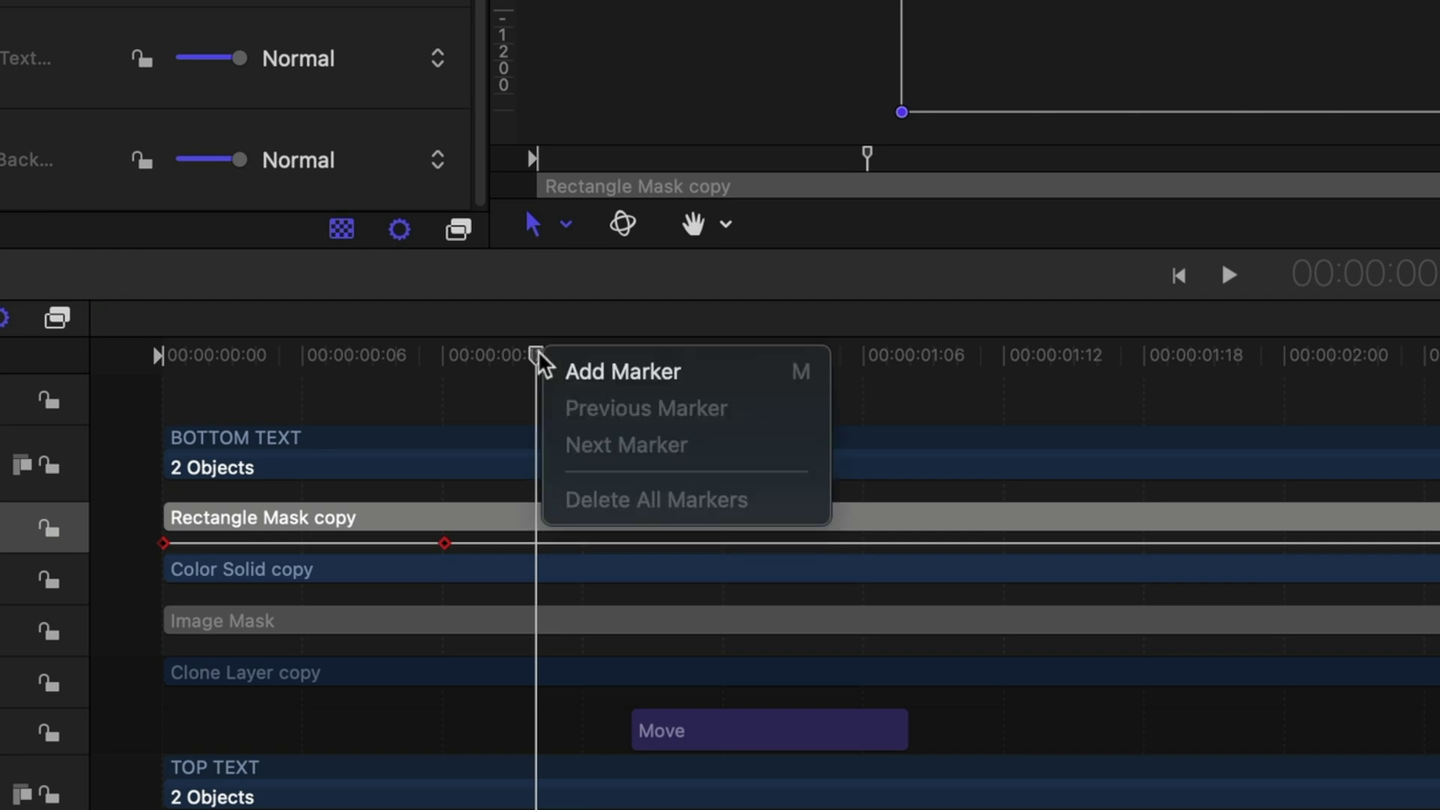
click(569, 372)
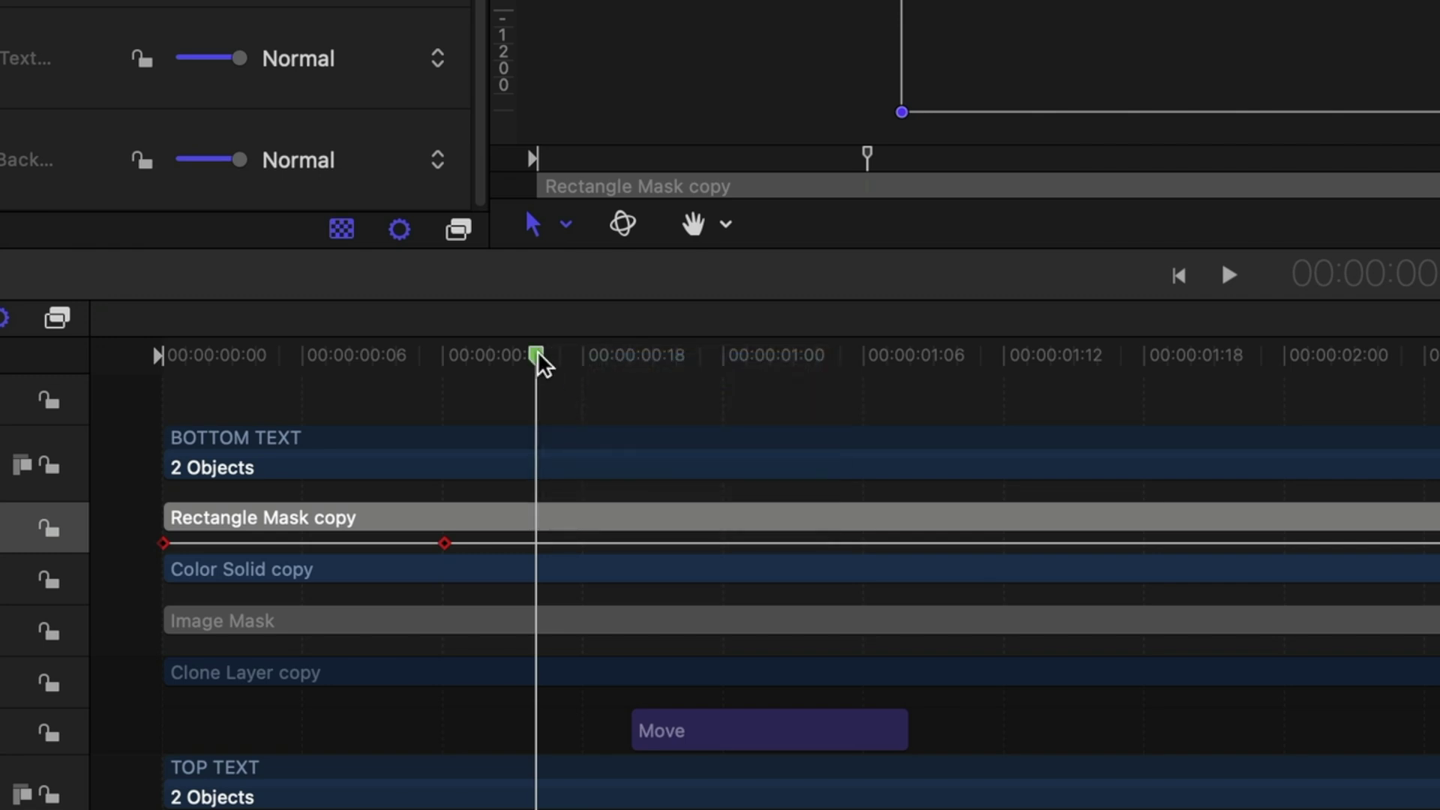
Step: Change the type of the marker at frame 16 to Build In - Optional
right_click(538, 356)
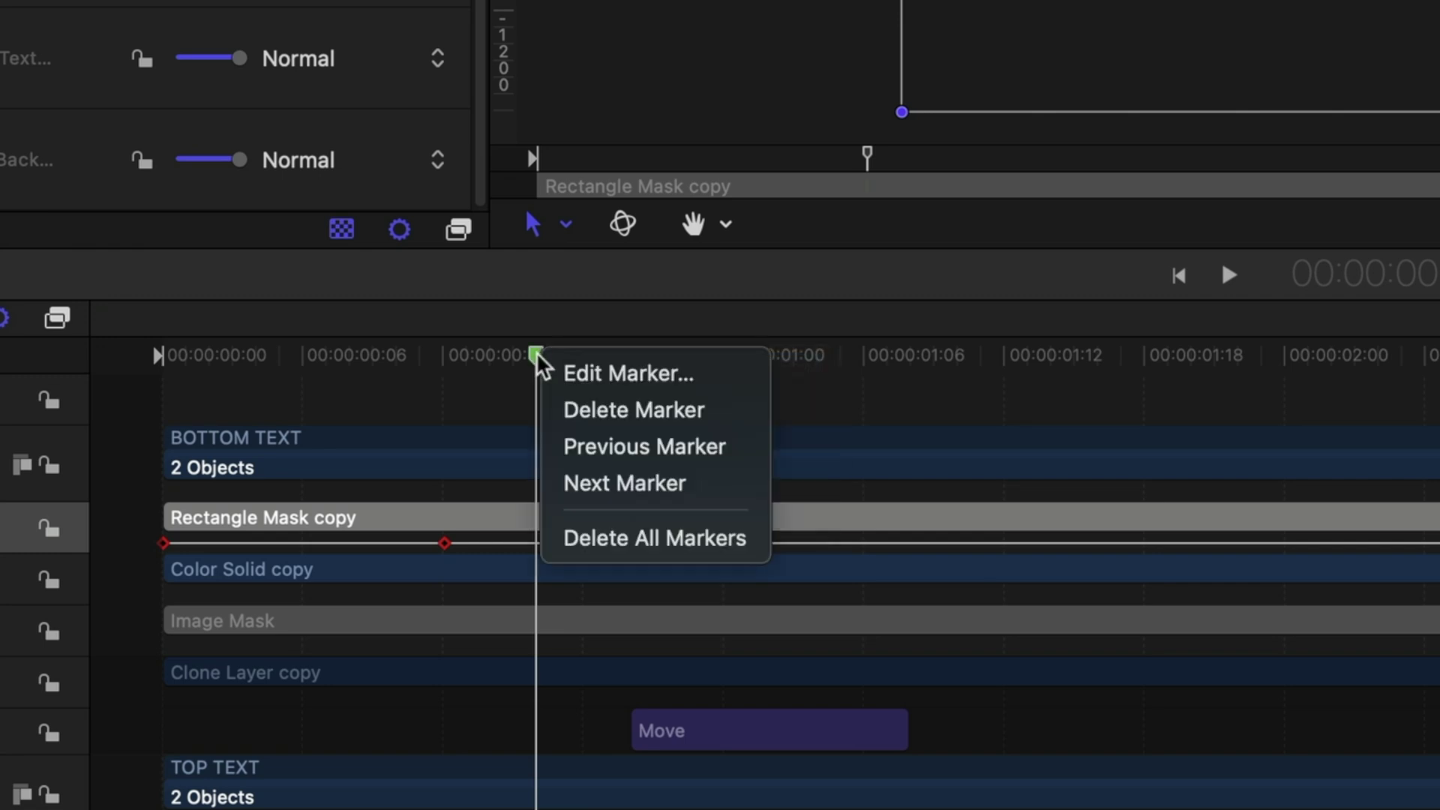
click(593, 372)
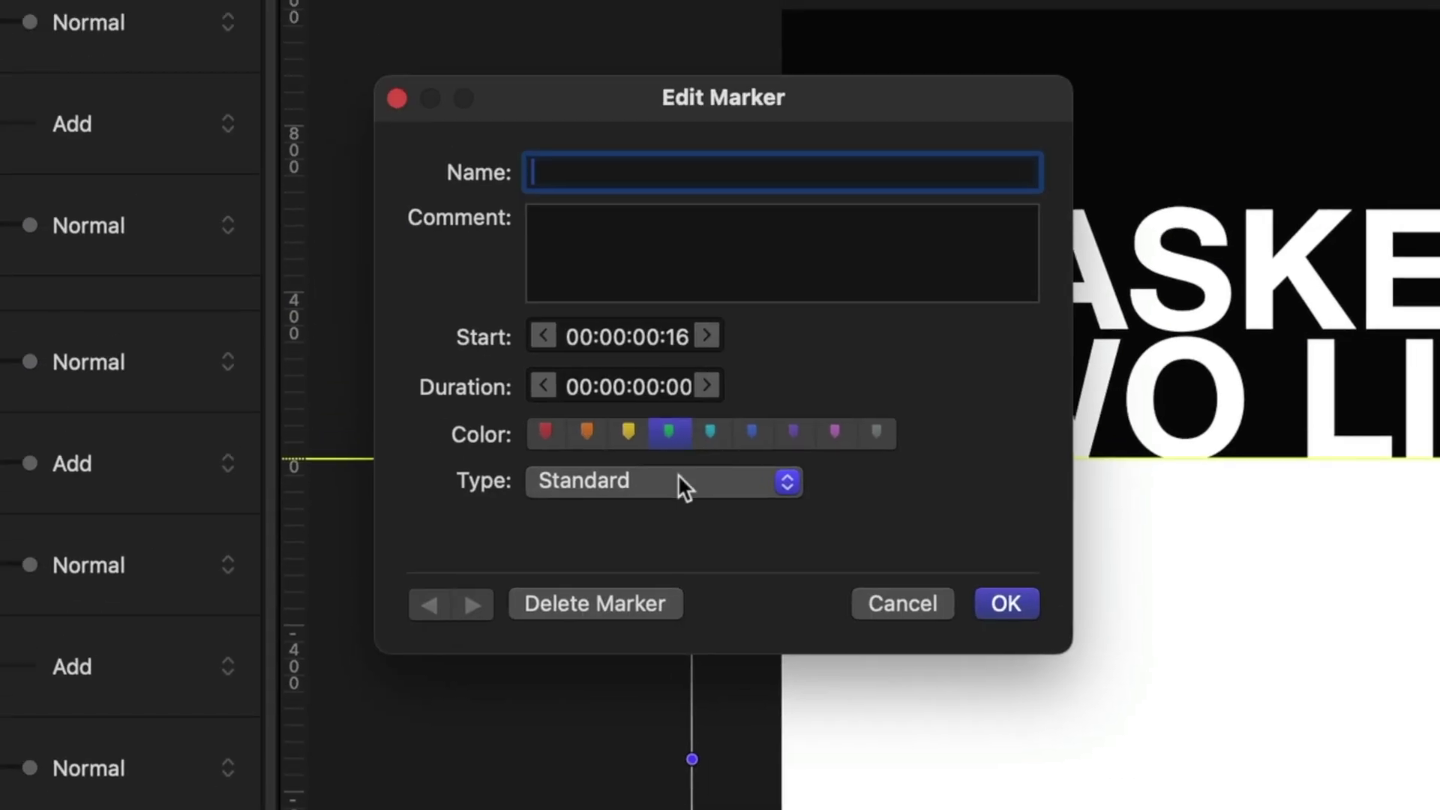
click(751, 161)
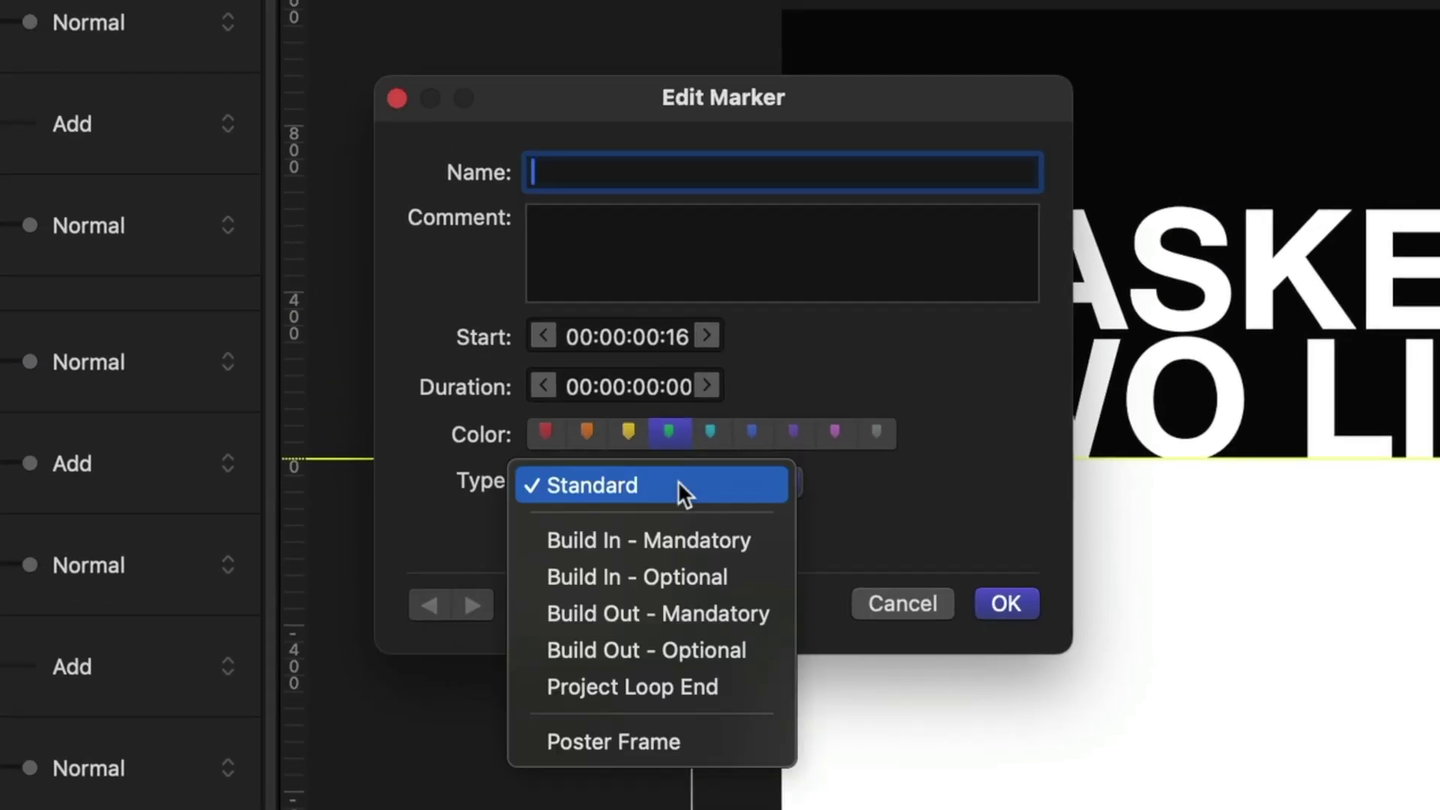
click(691, 577)
click(1006, 602)
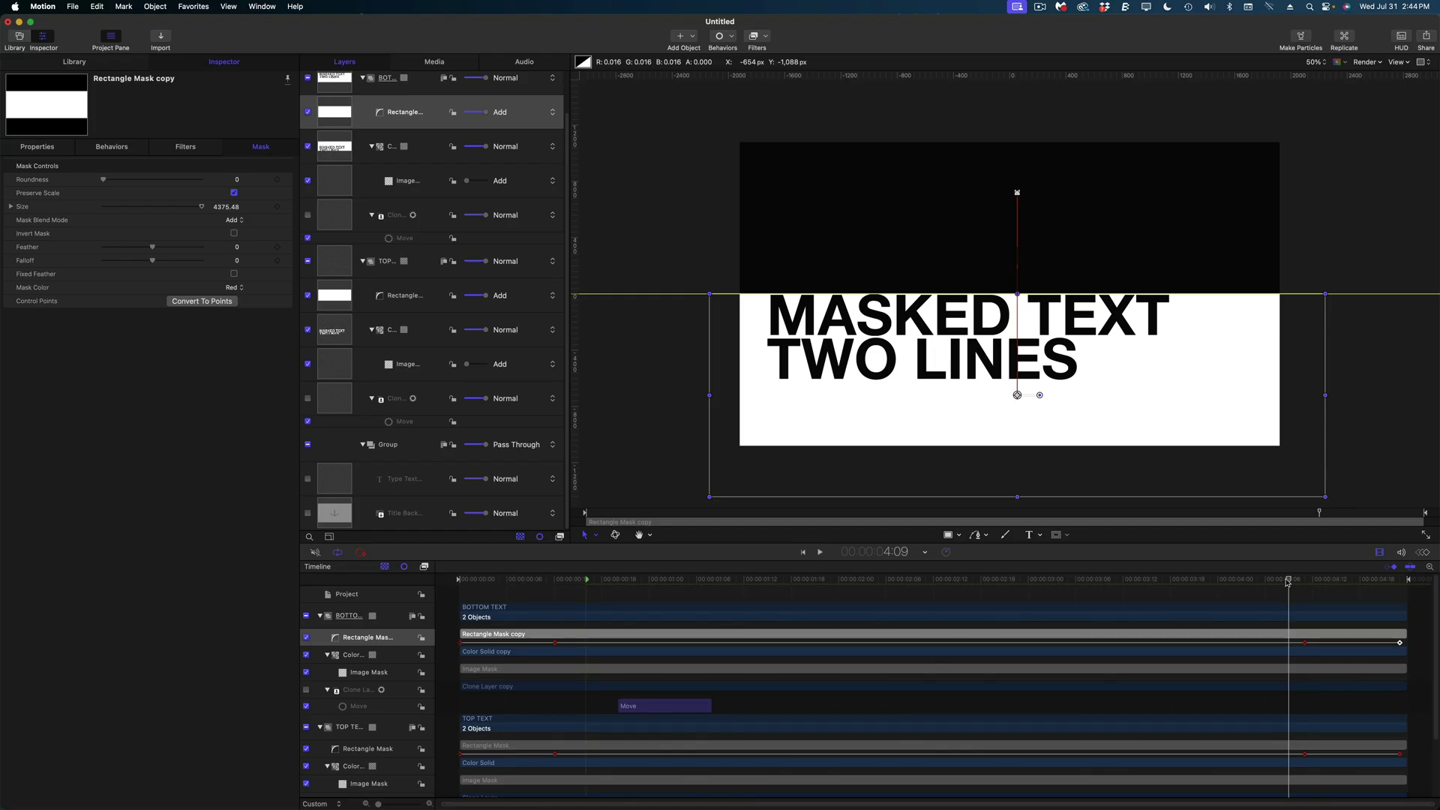
Step: Add a marker at 4:09, just before the closing mask keyframes, and set its type to Build Out - Optional
right_click(1290, 583)
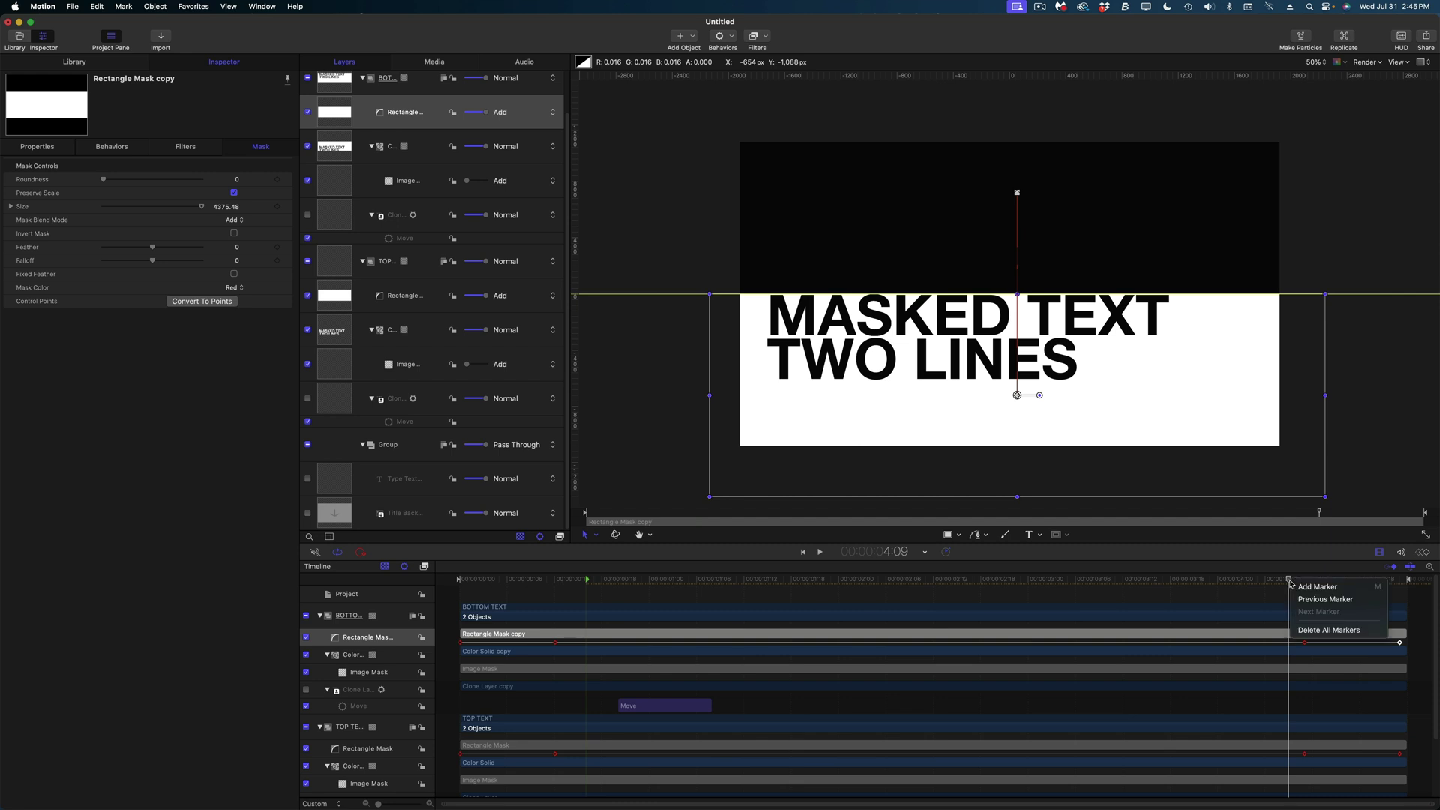
click(1297, 579)
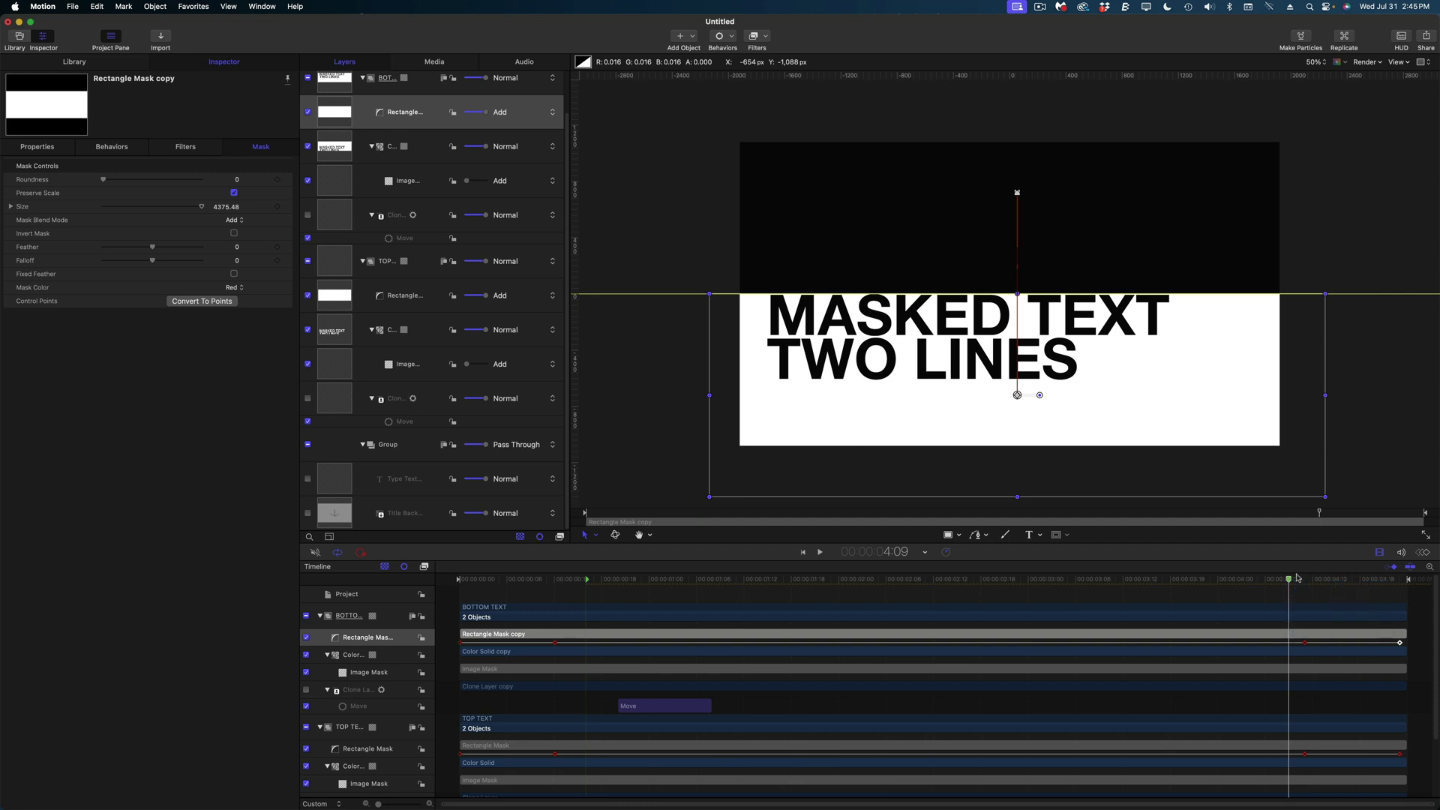
right_click(1290, 584)
click(1309, 584)
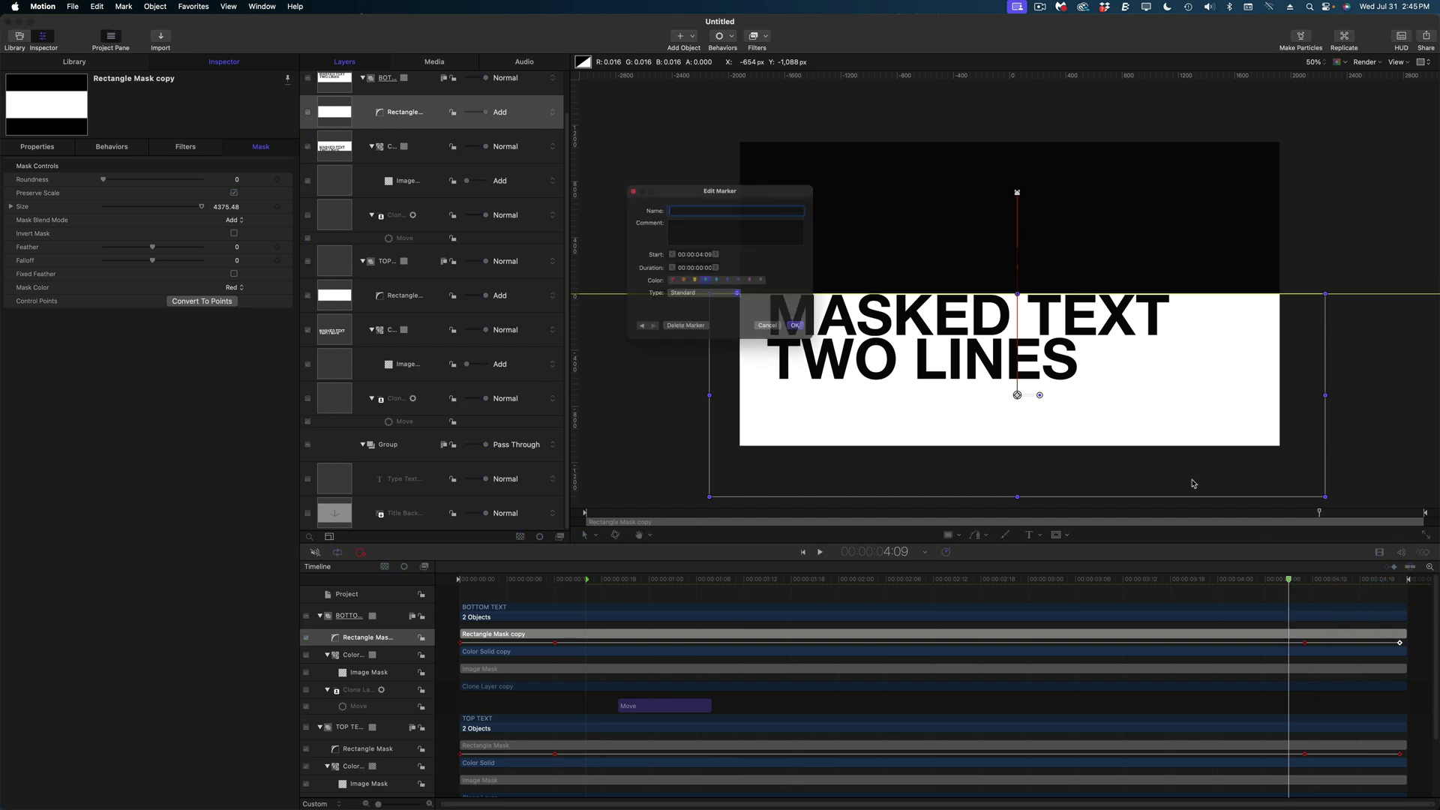
click(709, 301)
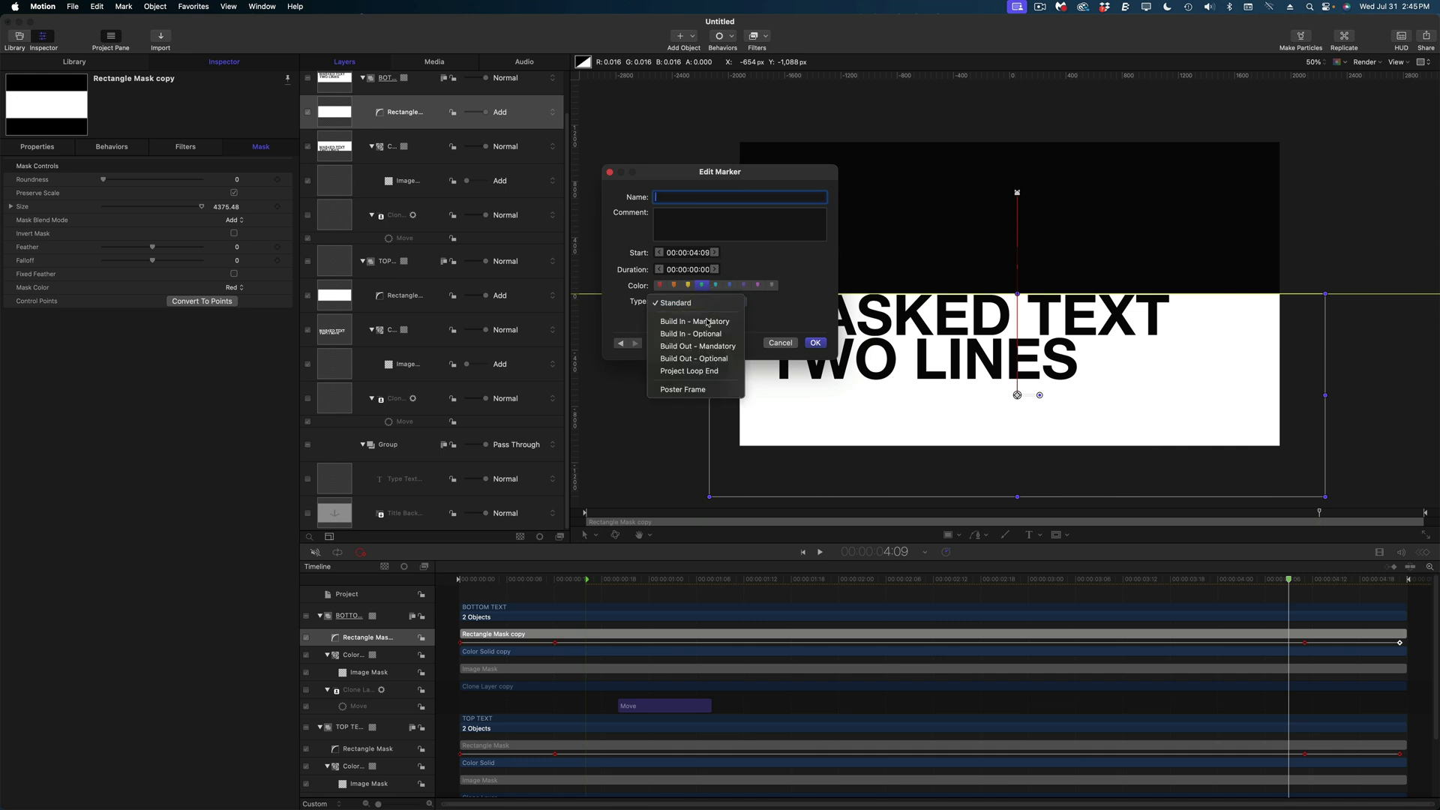
click(709, 359)
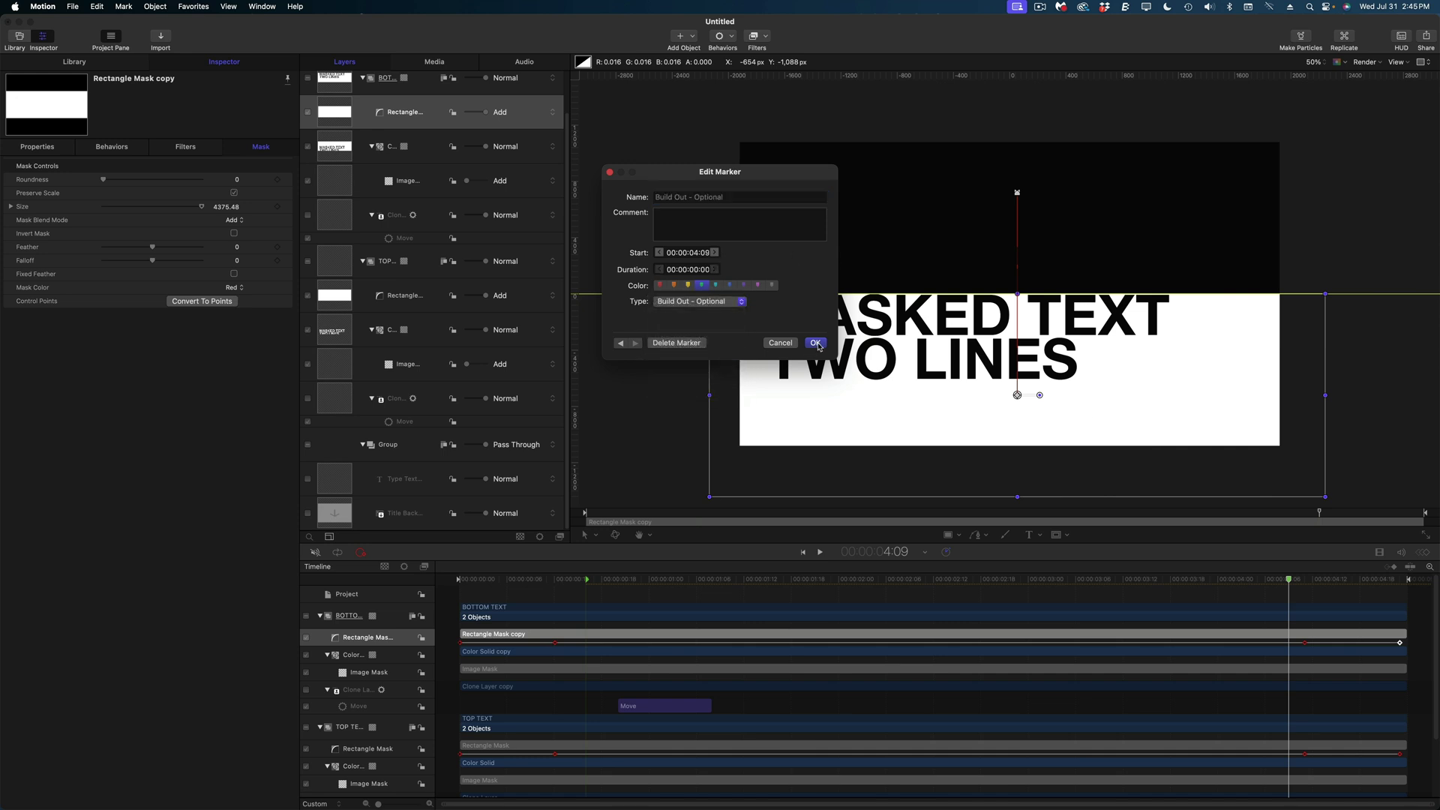
click(815, 343)
Step: Link the Y position of the BOTTOM TEXT group's Clone Layer copy to the Y position of the original Clone Layer
drag(647, 581, 688, 632)
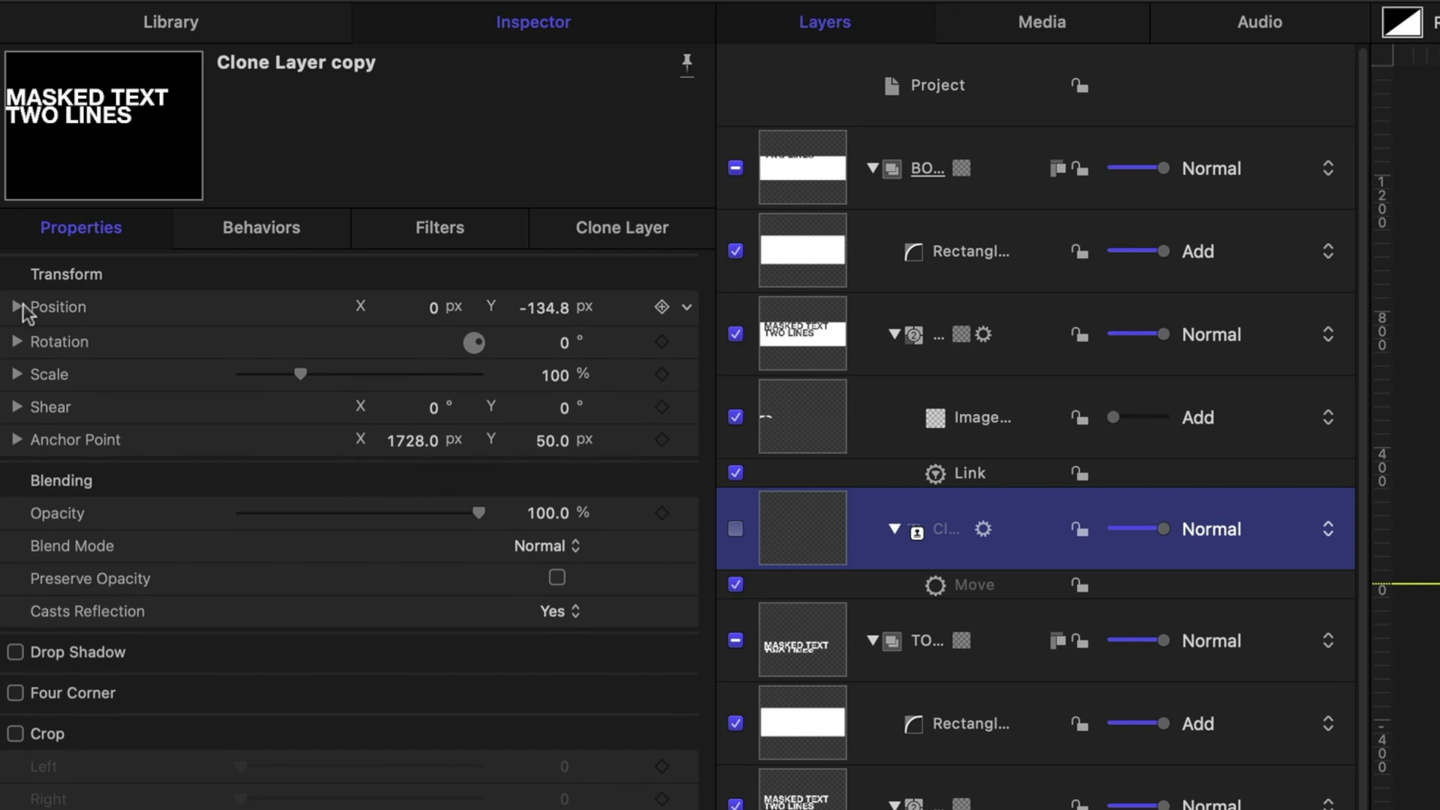
click(689, 310)
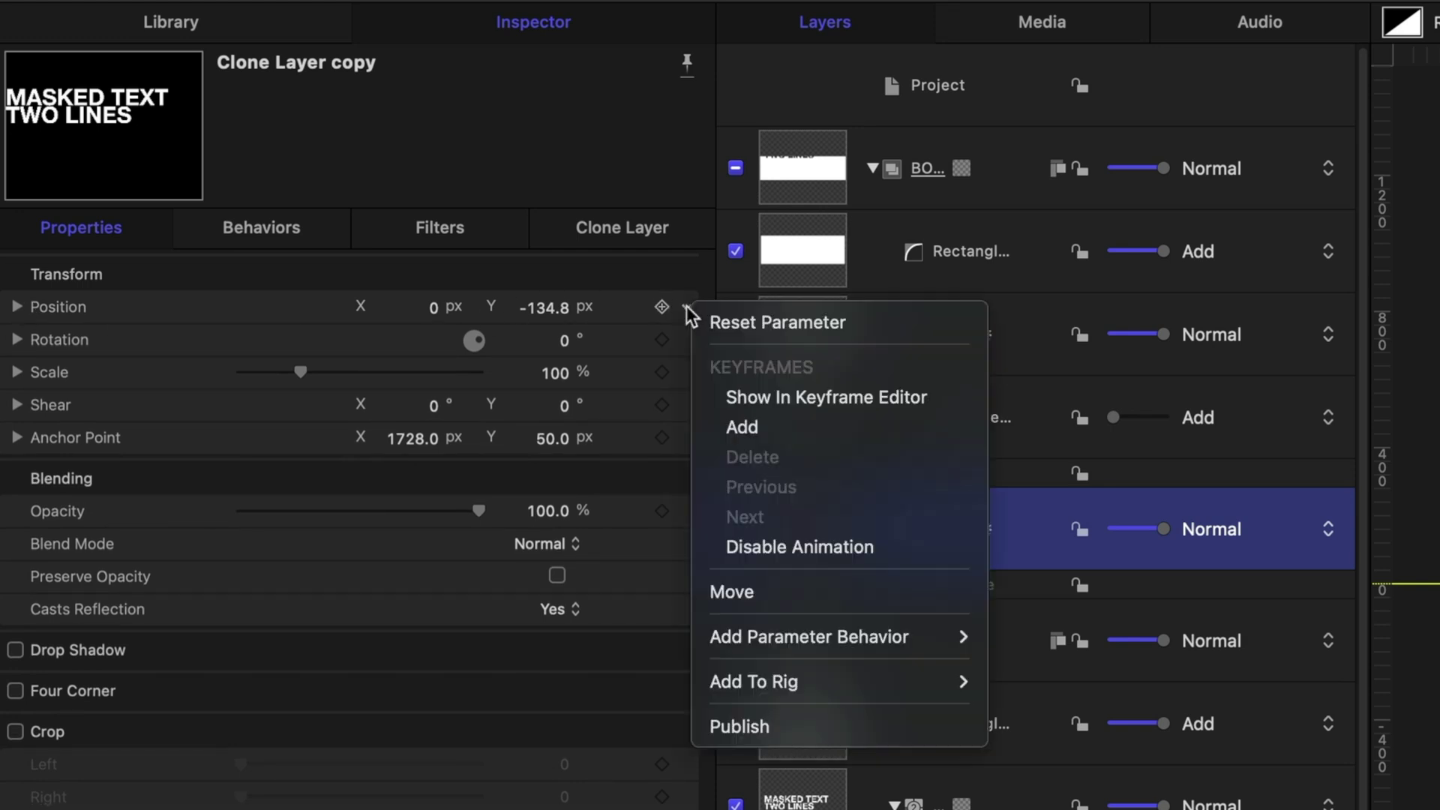
mouse_move(819, 639)
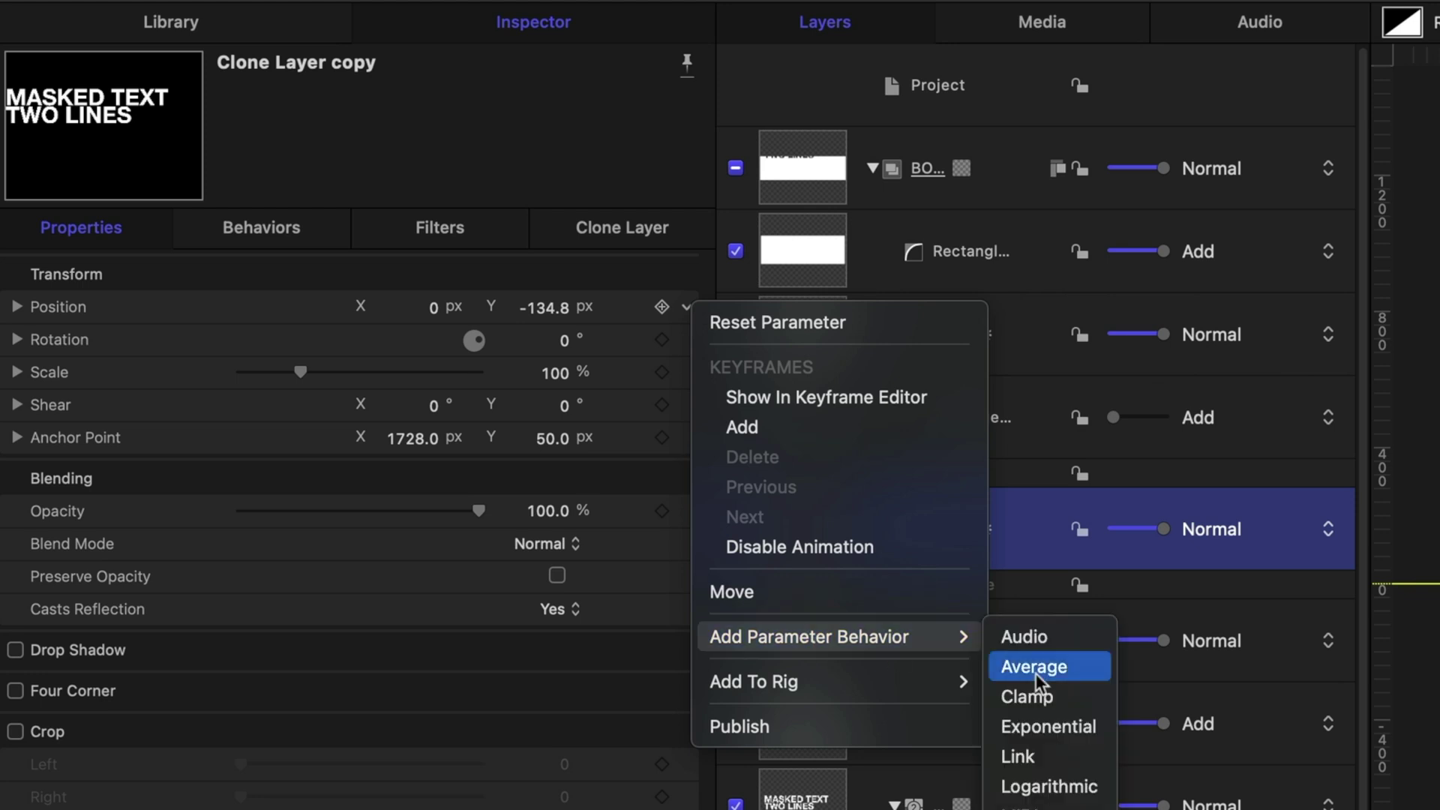
click(1056, 761)
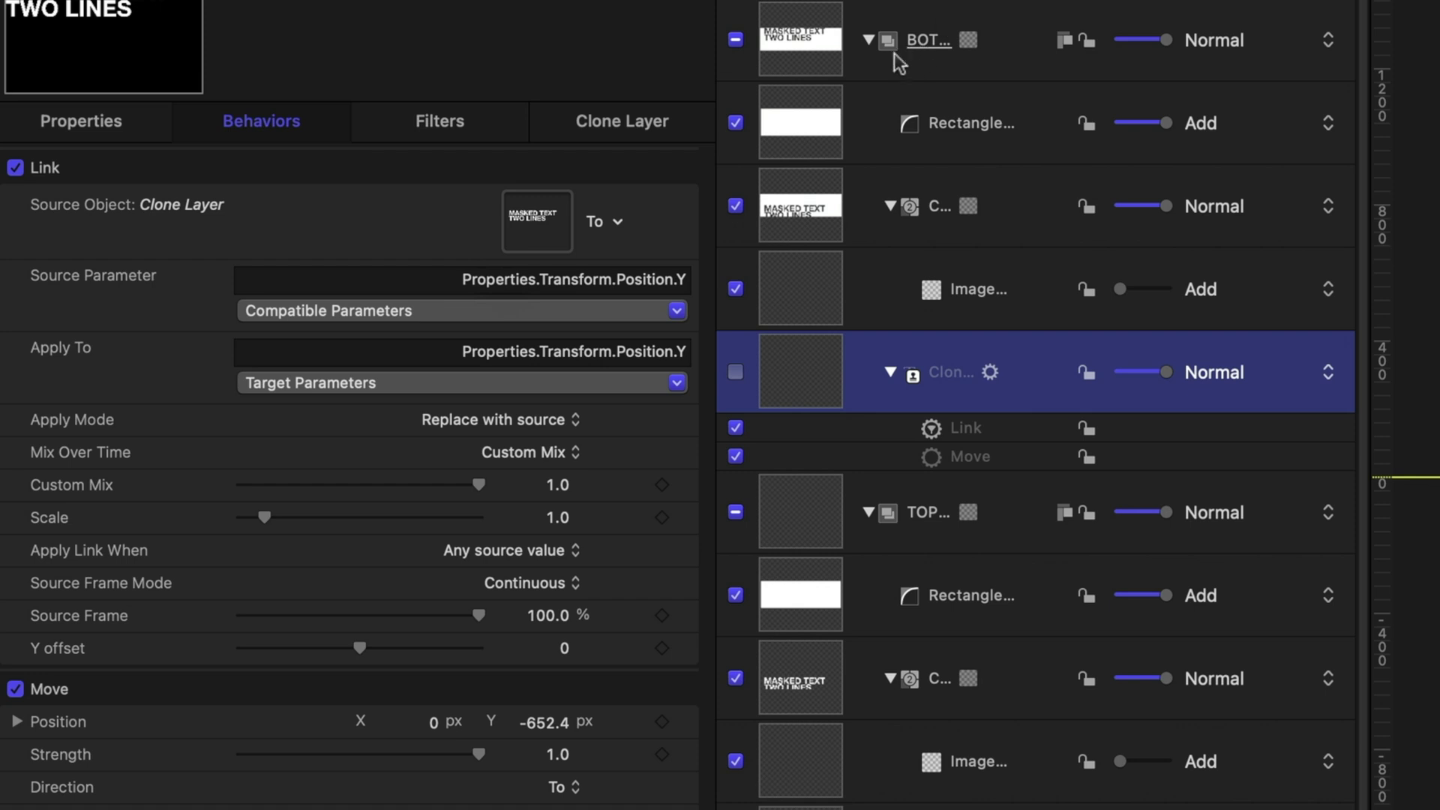
Step: Link the color of the BOTTOM TEXT group's Color Solid copy to the TOP TEXT group's Color Solid
click(942, 209)
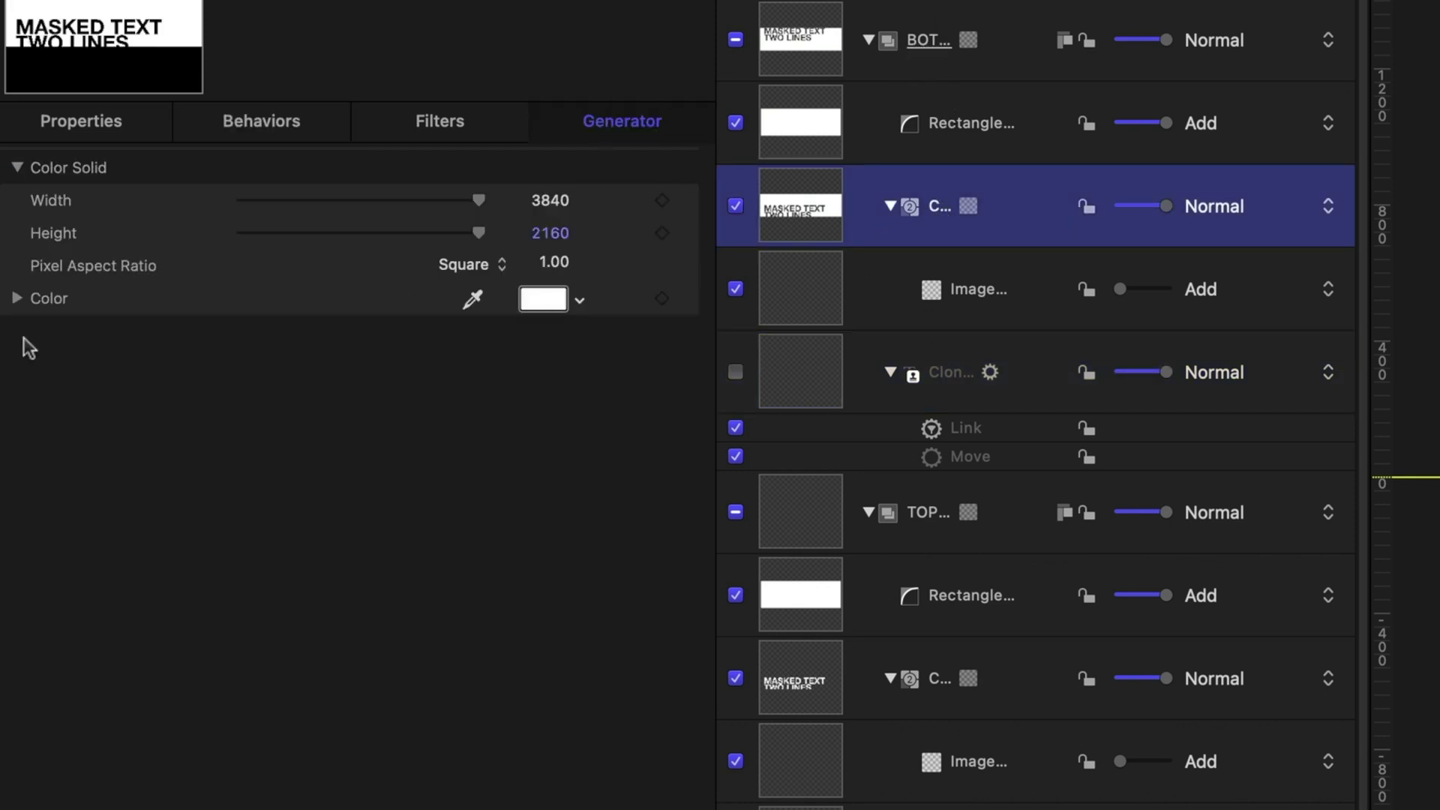
click(688, 301)
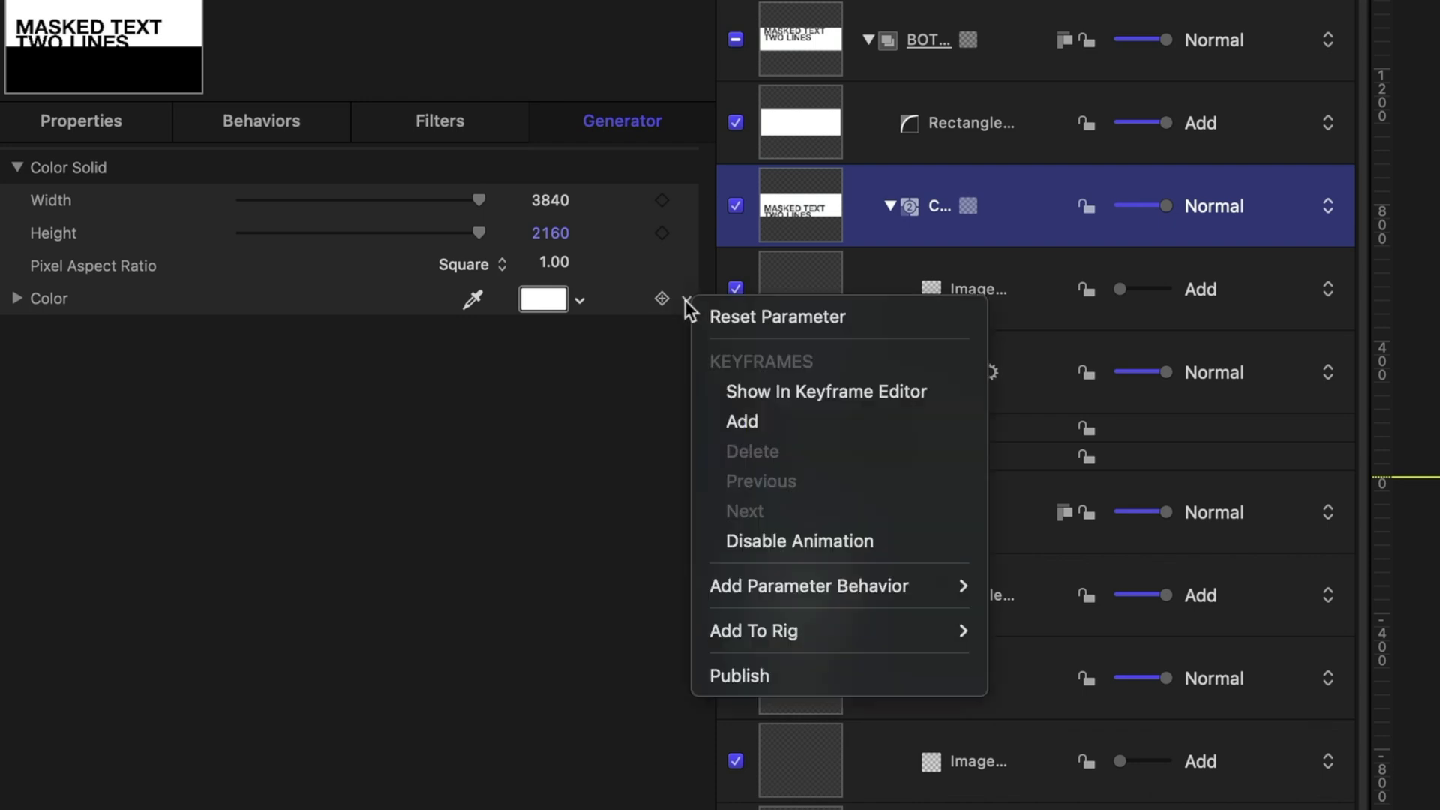
mouse_move(781, 587)
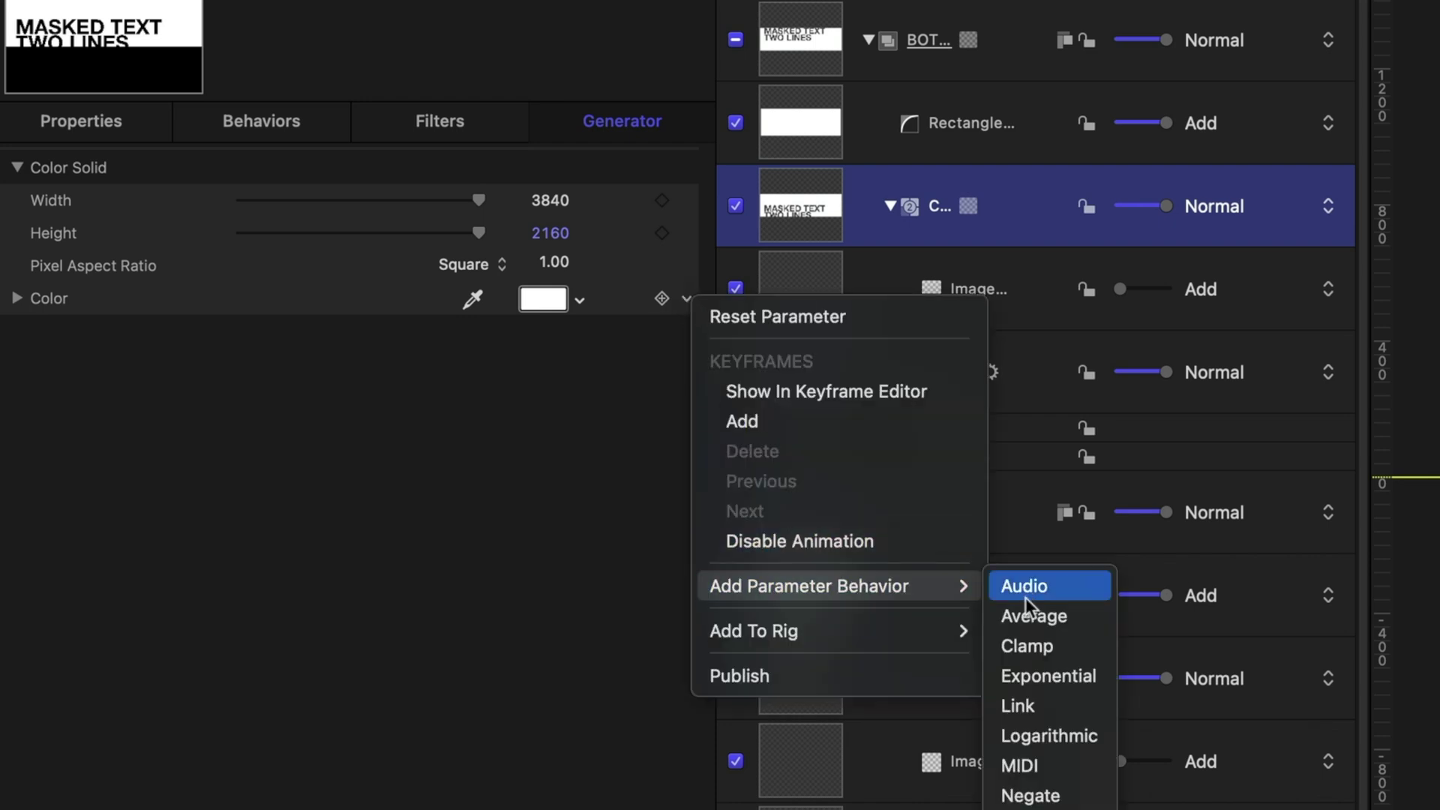
click(1038, 705)
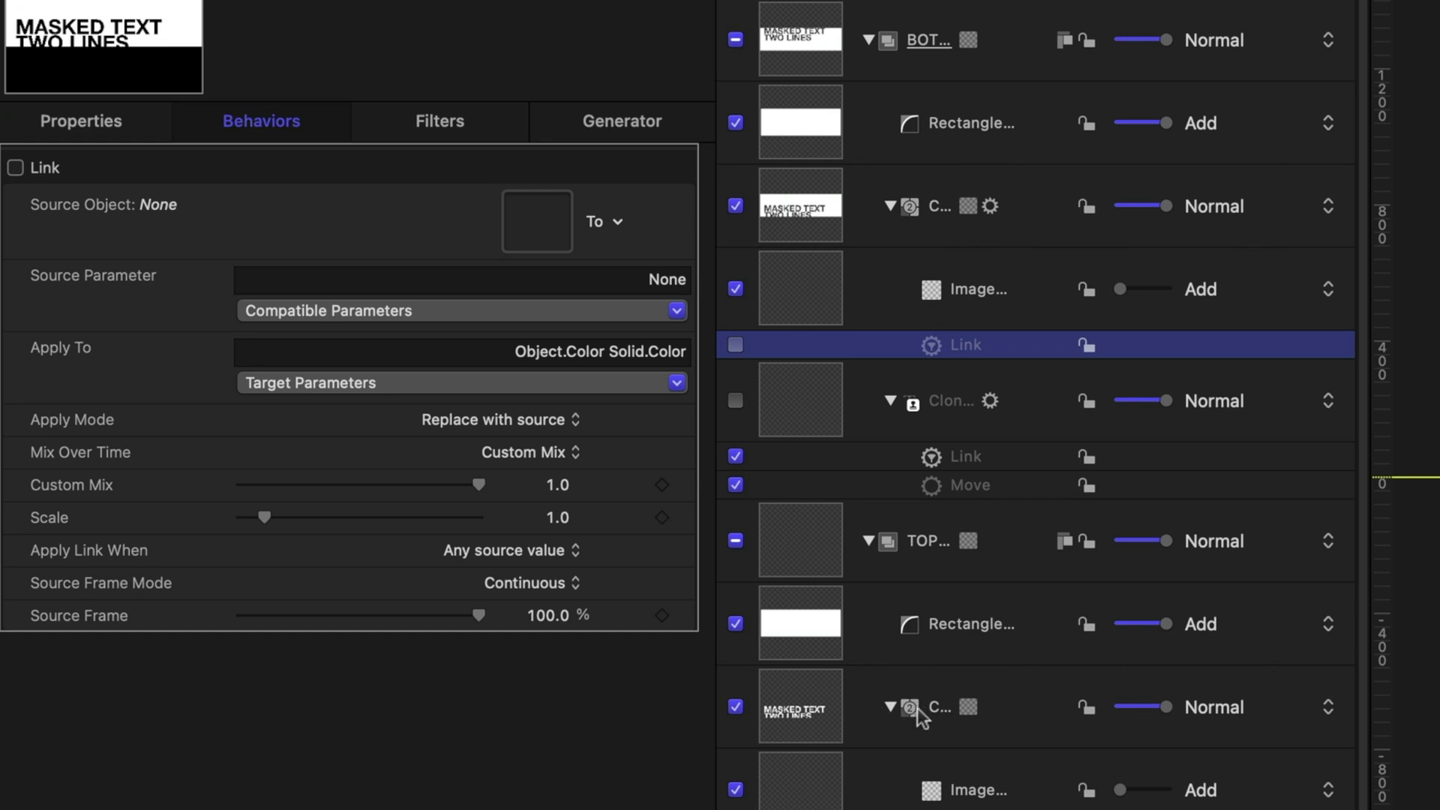
drag(919, 709, 558, 223)
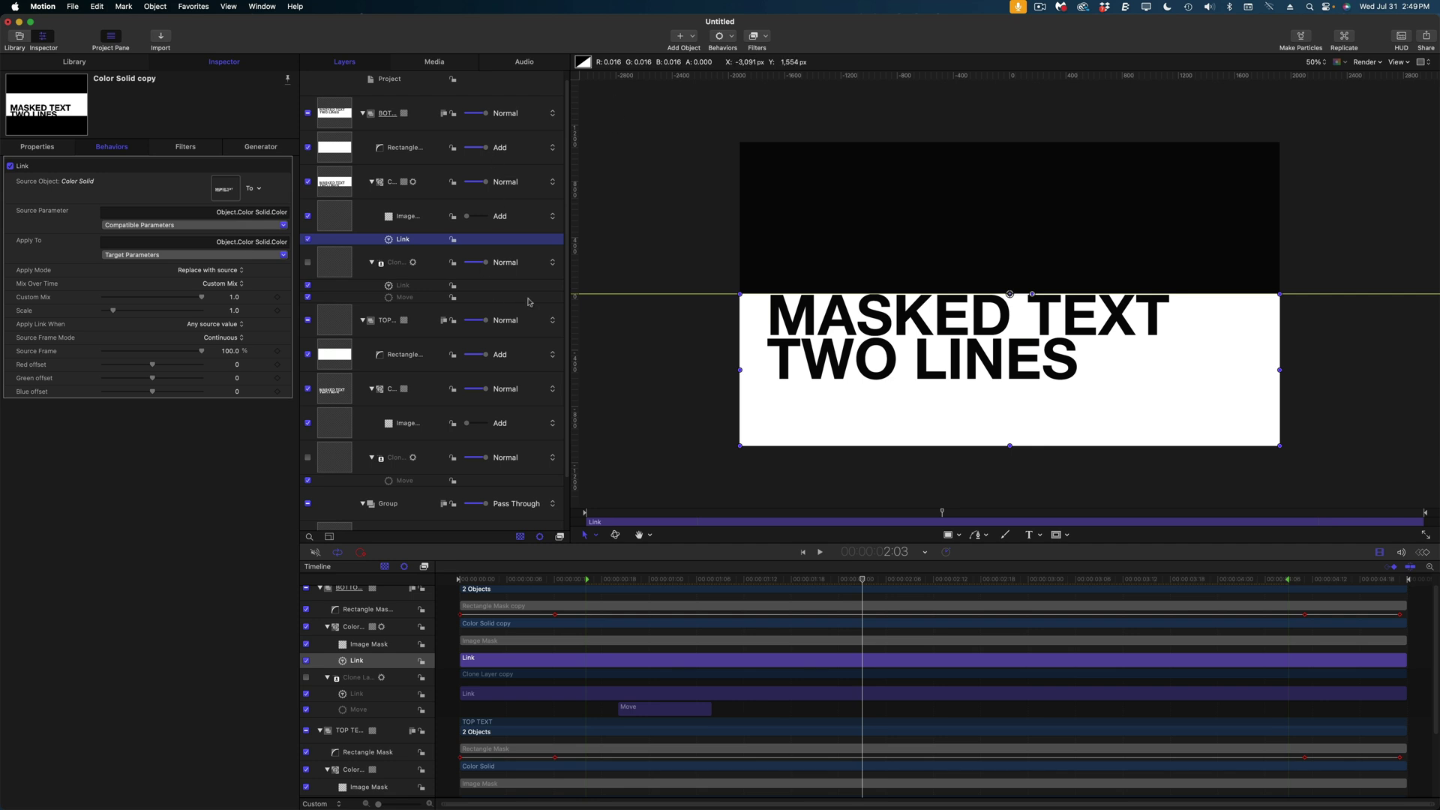
Step: Publish the Text parameter of the hidden Type Text layer in the lower Group
scroll(469, 370, down, 2)
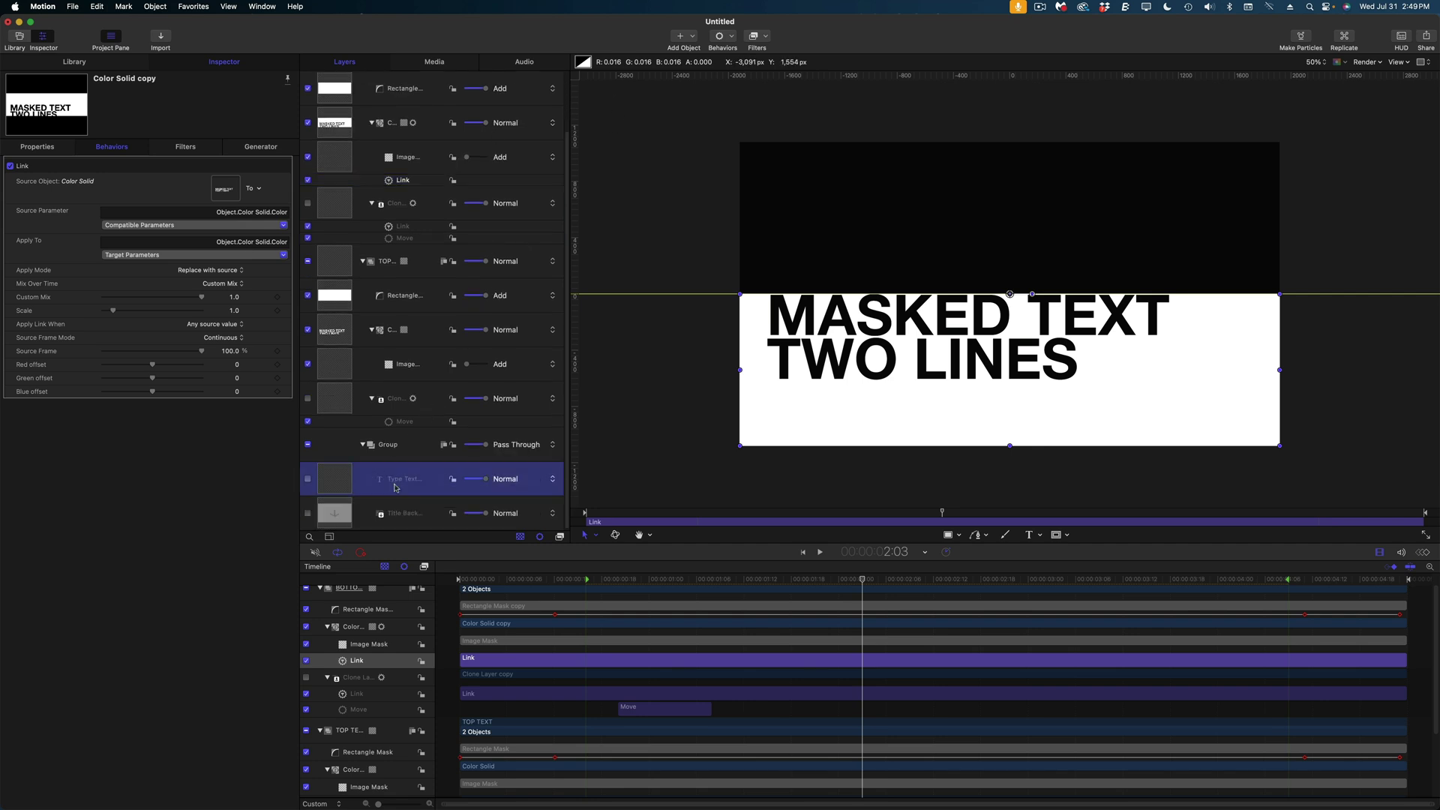
click(394, 488)
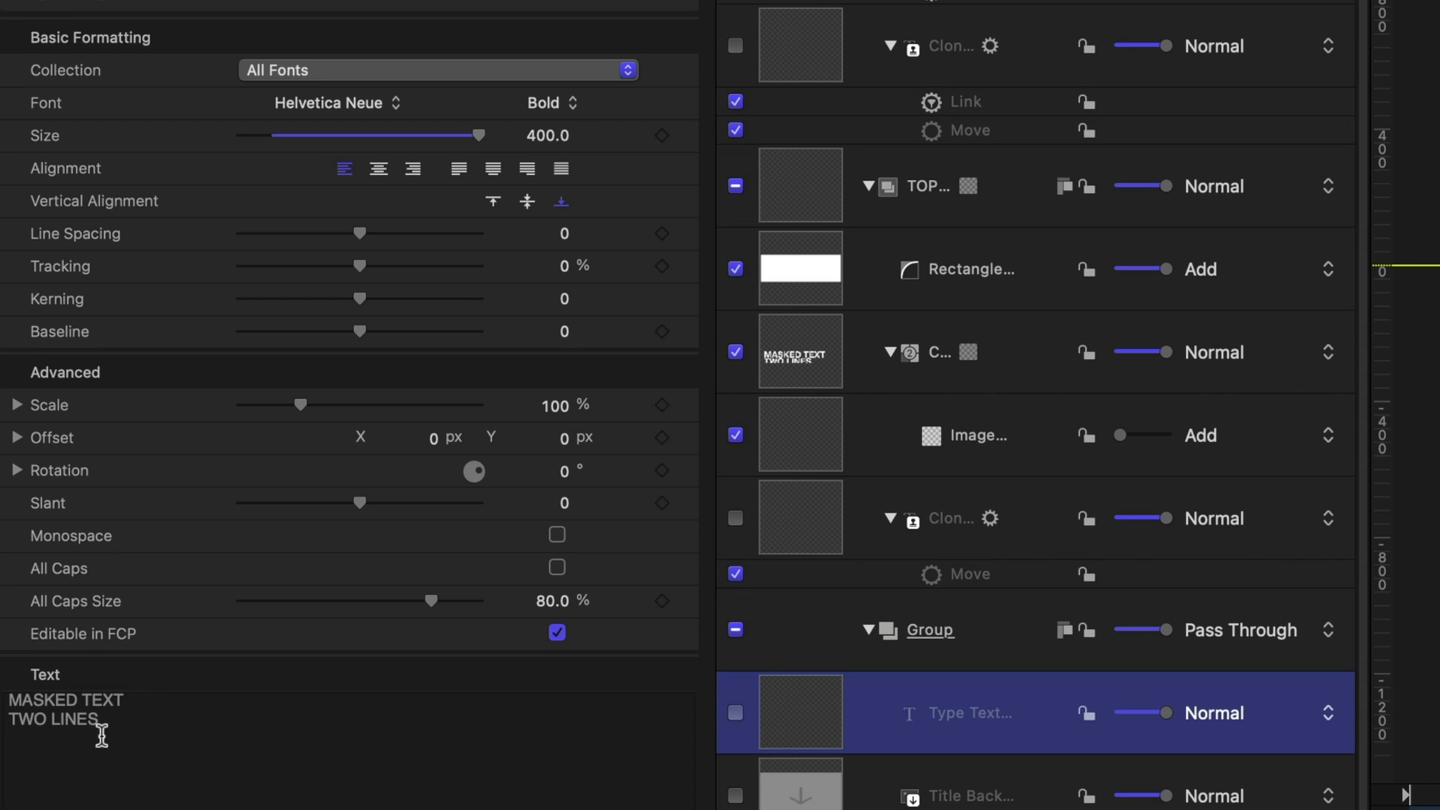
right_click(686, 680)
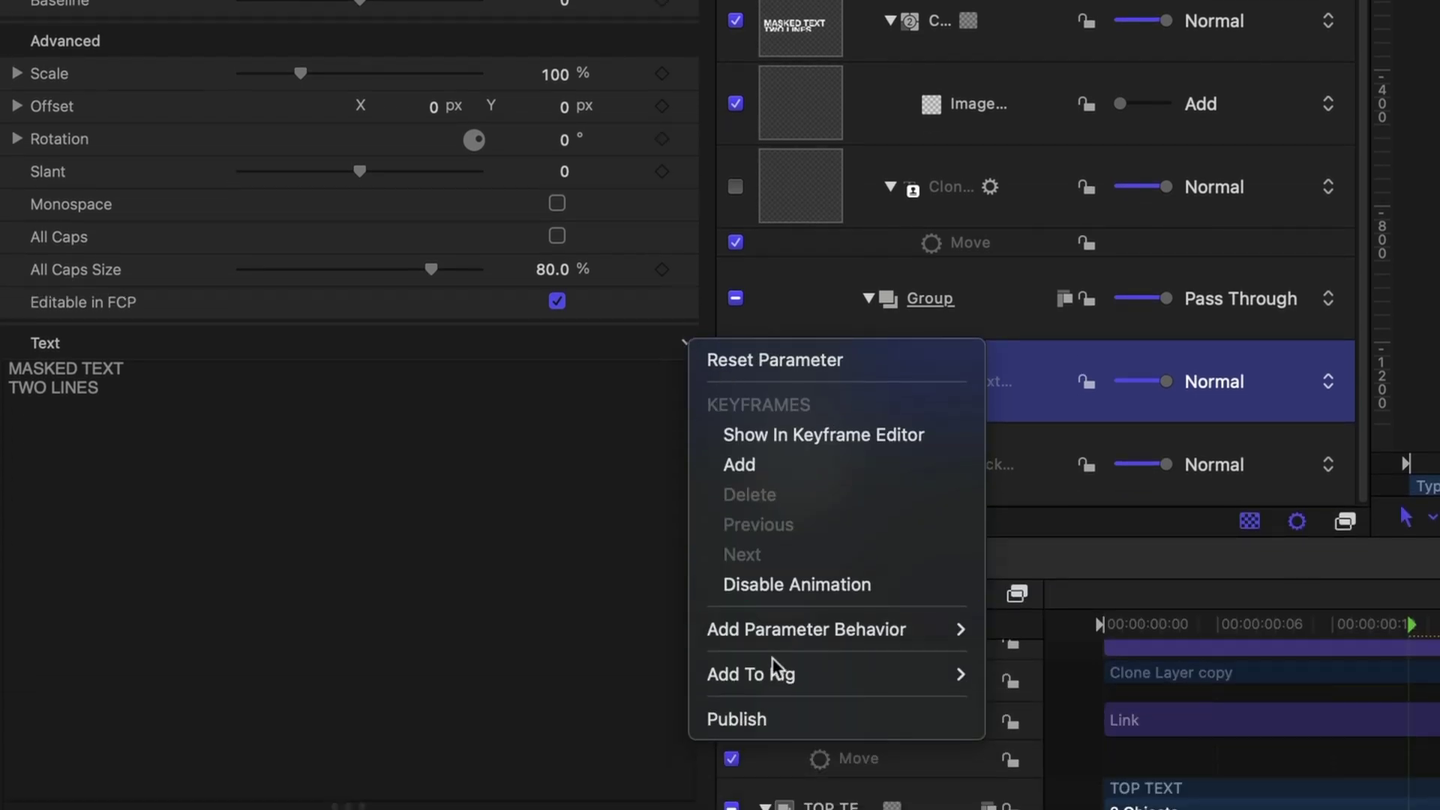
click(781, 721)
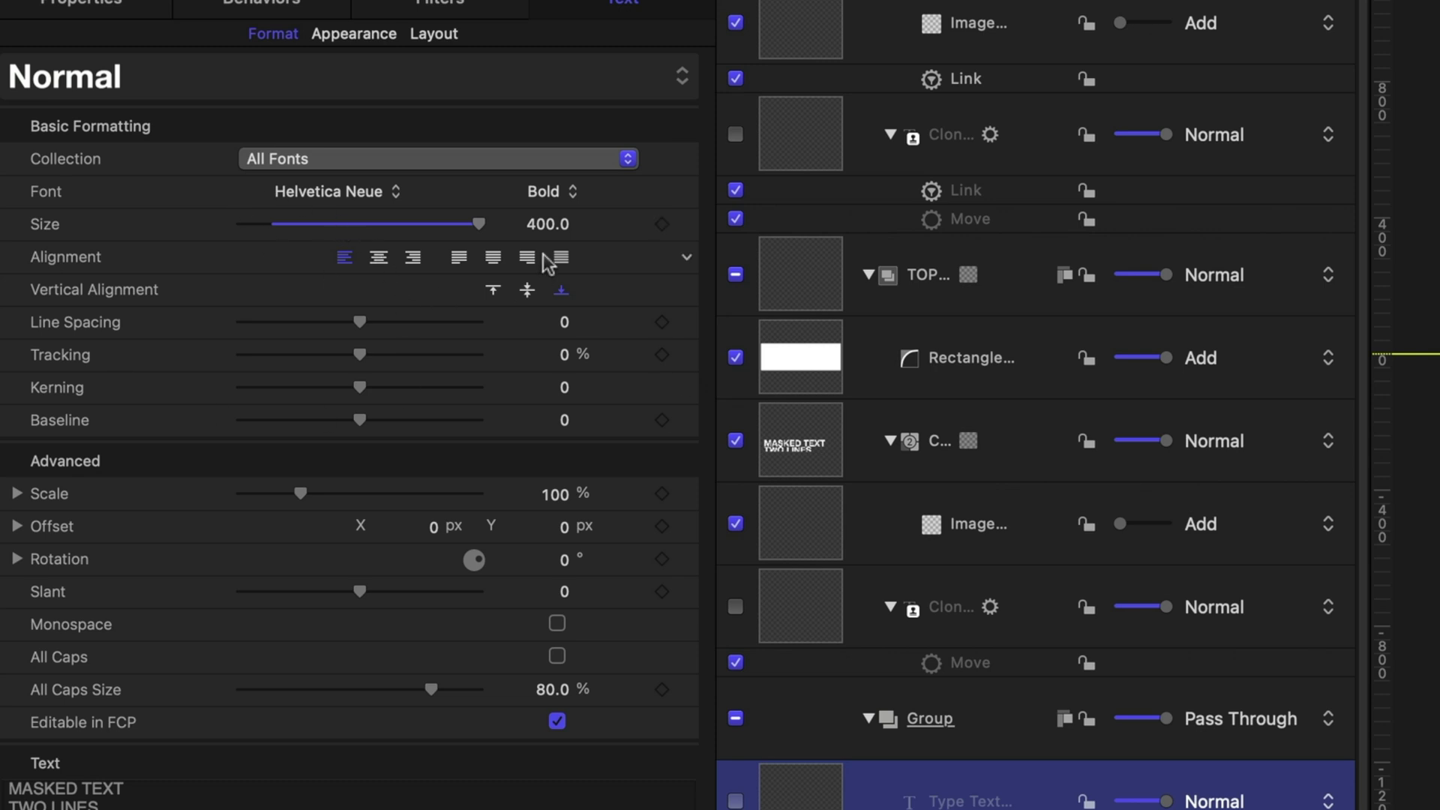
Step: Publish the Type Text layer's Font and Size parameters
click(689, 195)
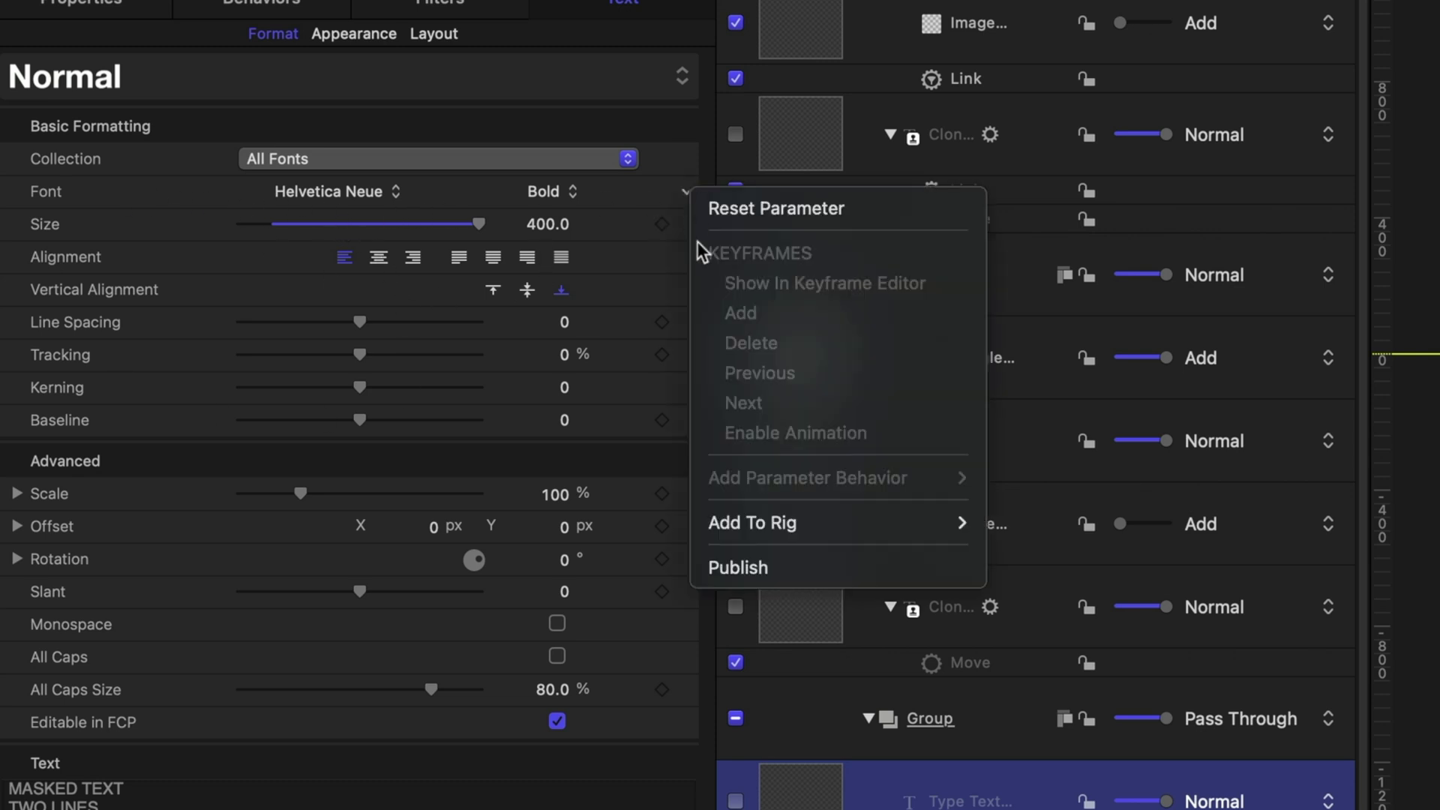
click(721, 568)
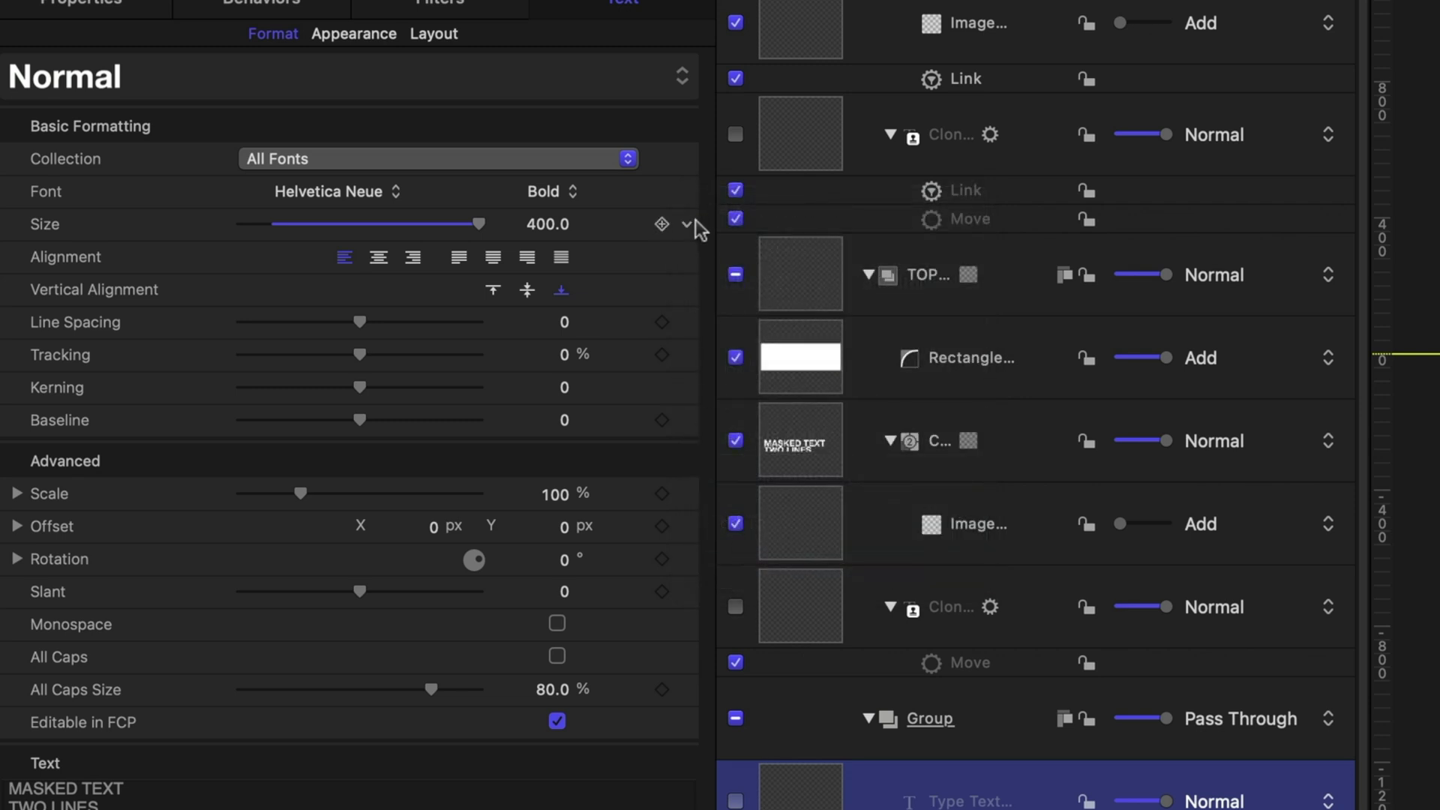
click(686, 223)
click(733, 595)
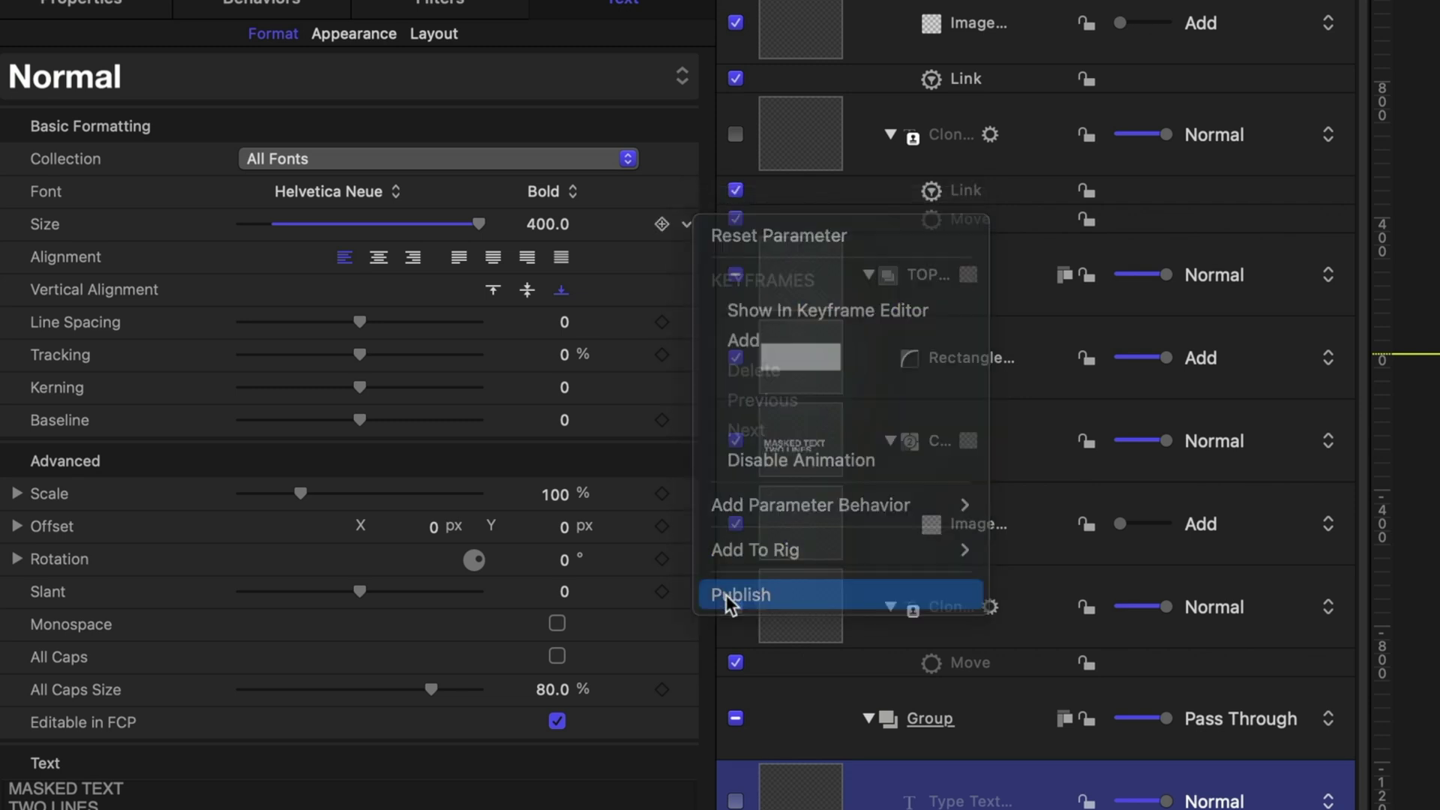
Step: Publish the Type Text layer's Alignment and Line Spacing parameters
click(686, 257)
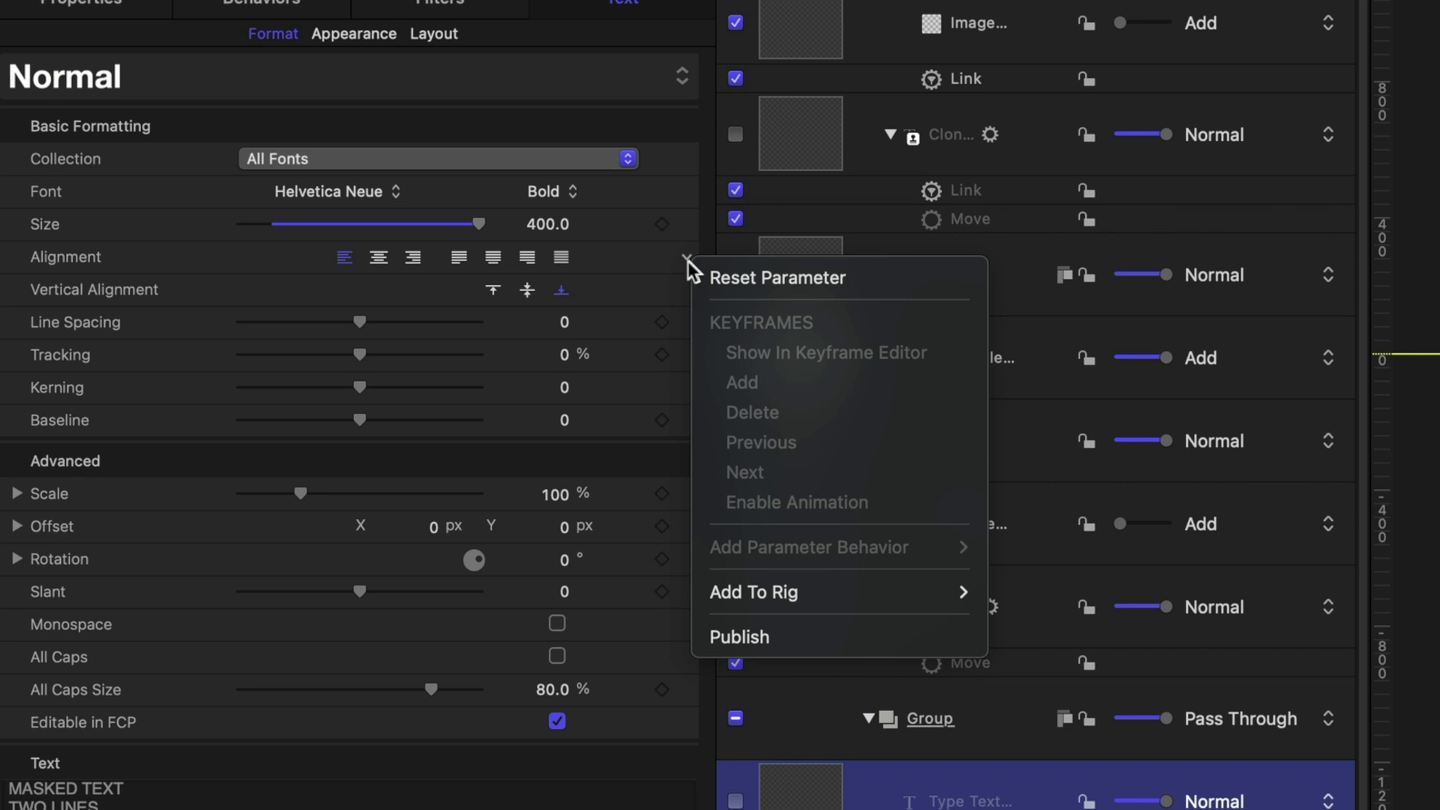
click(742, 638)
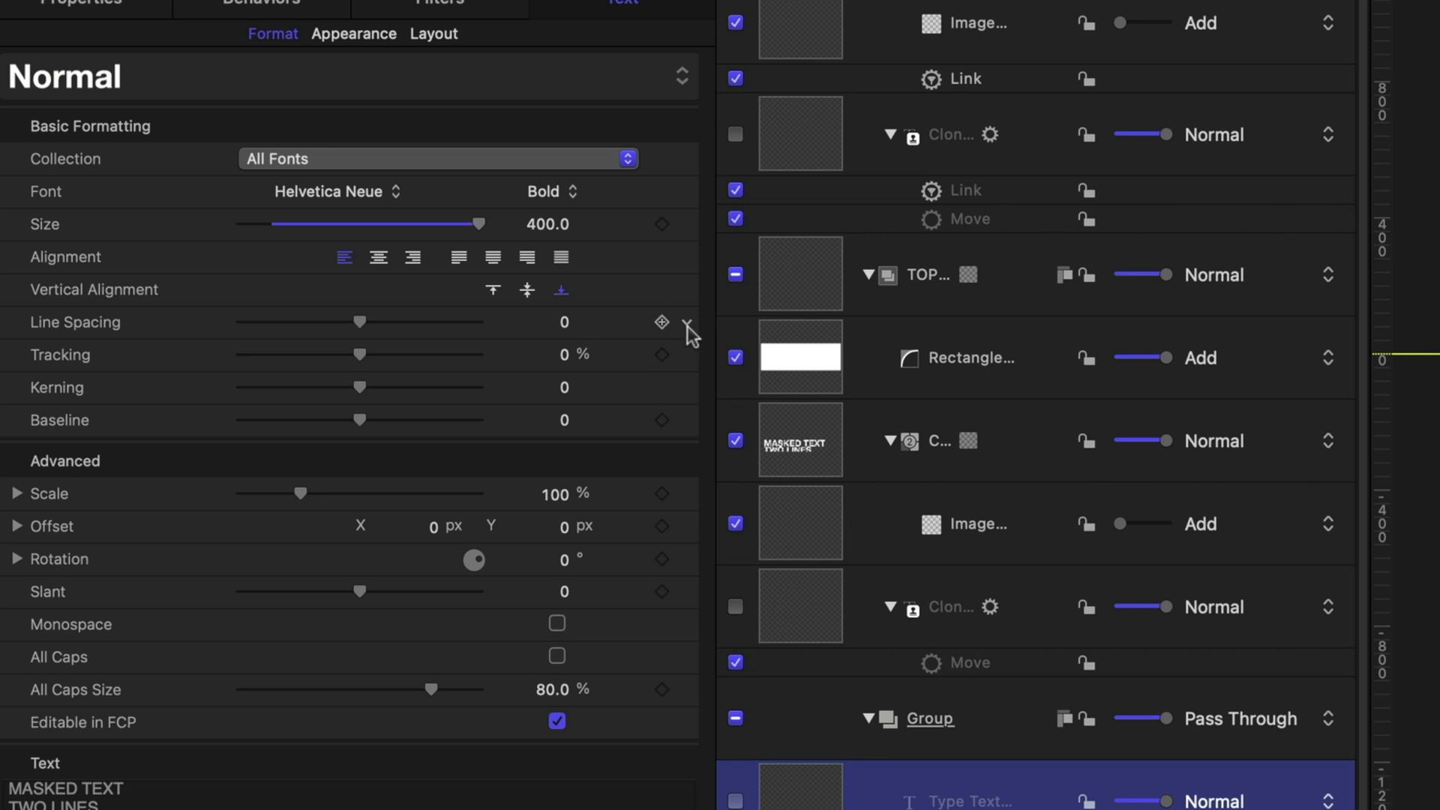
click(687, 326)
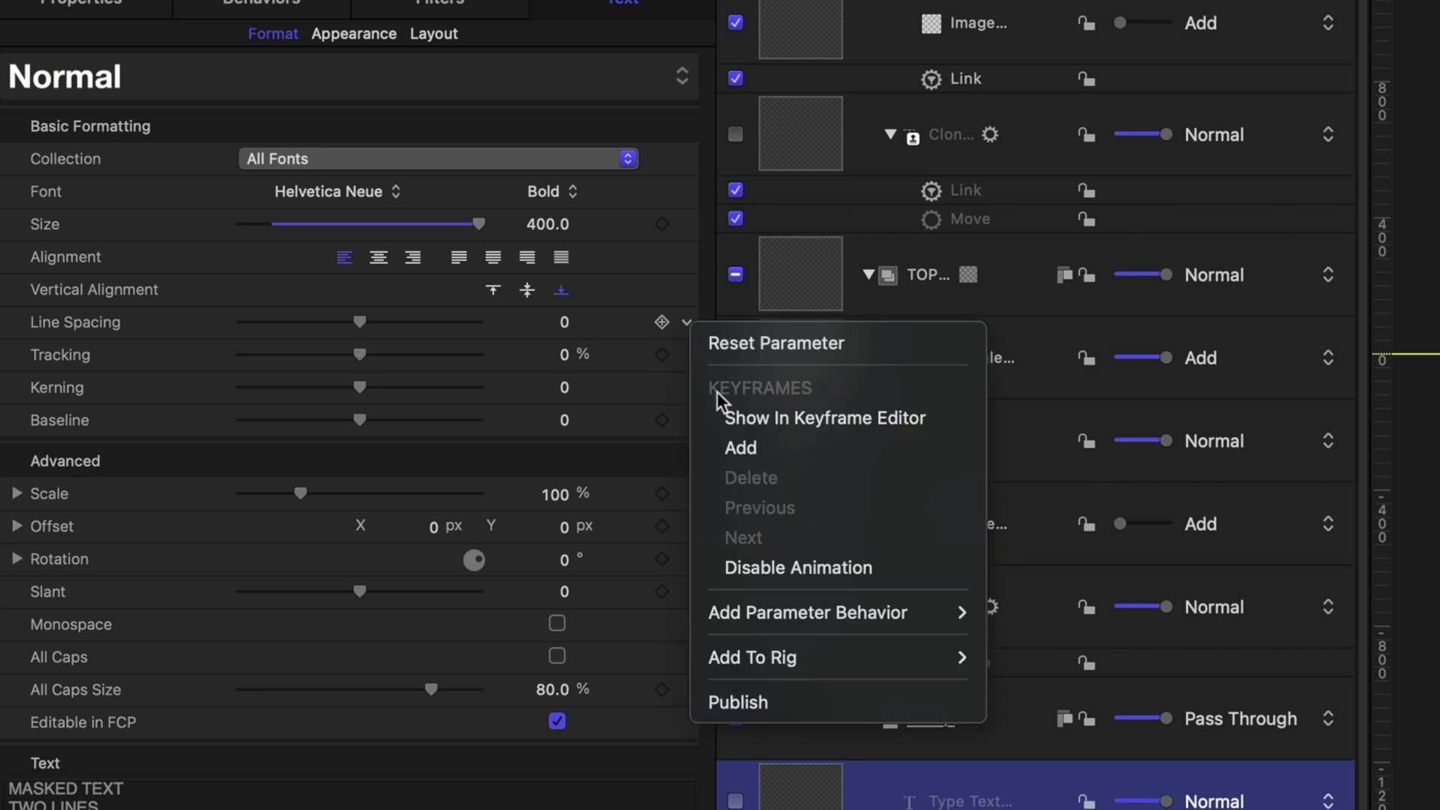
click(774, 705)
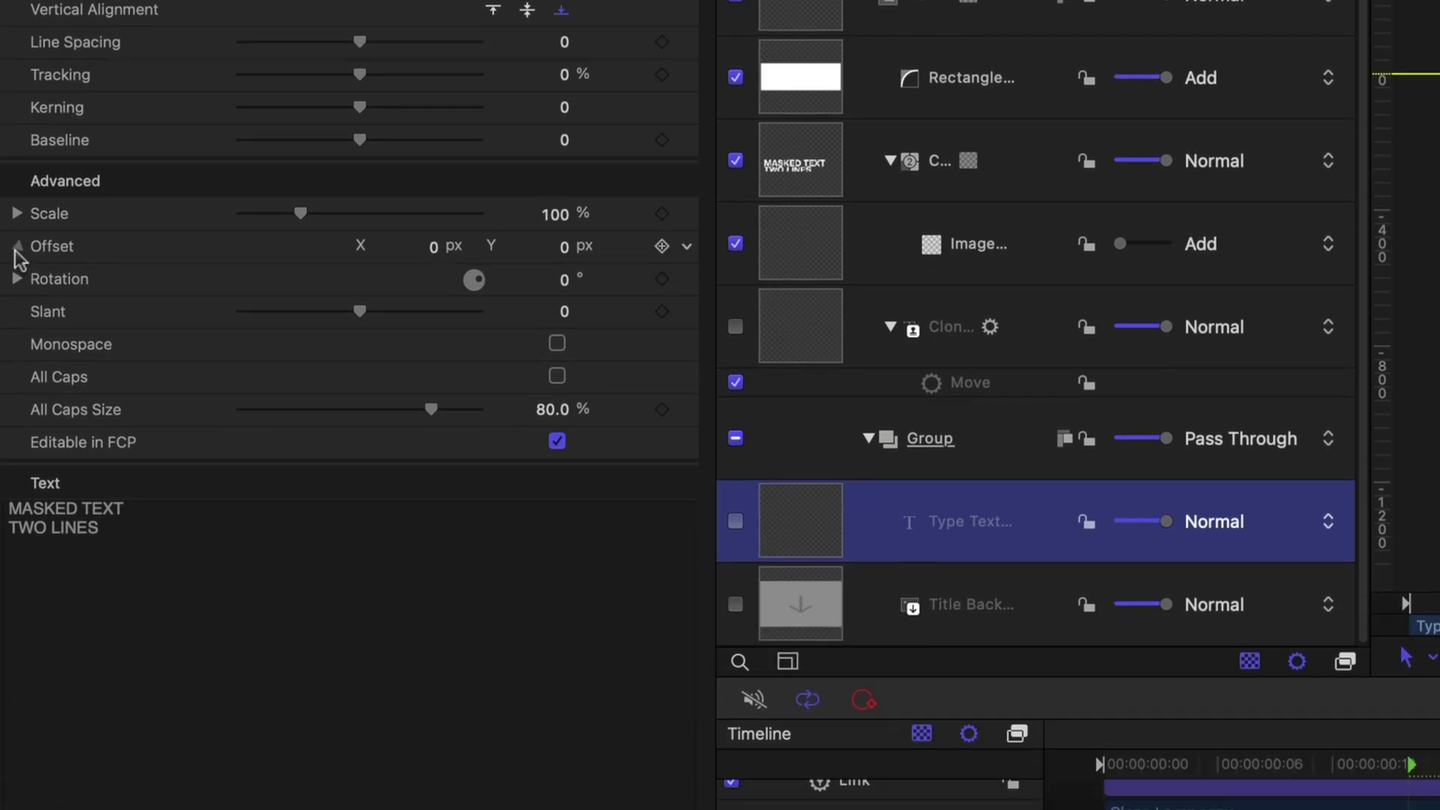
Step: Publish the Y value of the hidden Type Text layer's Offset parameter
click(16, 248)
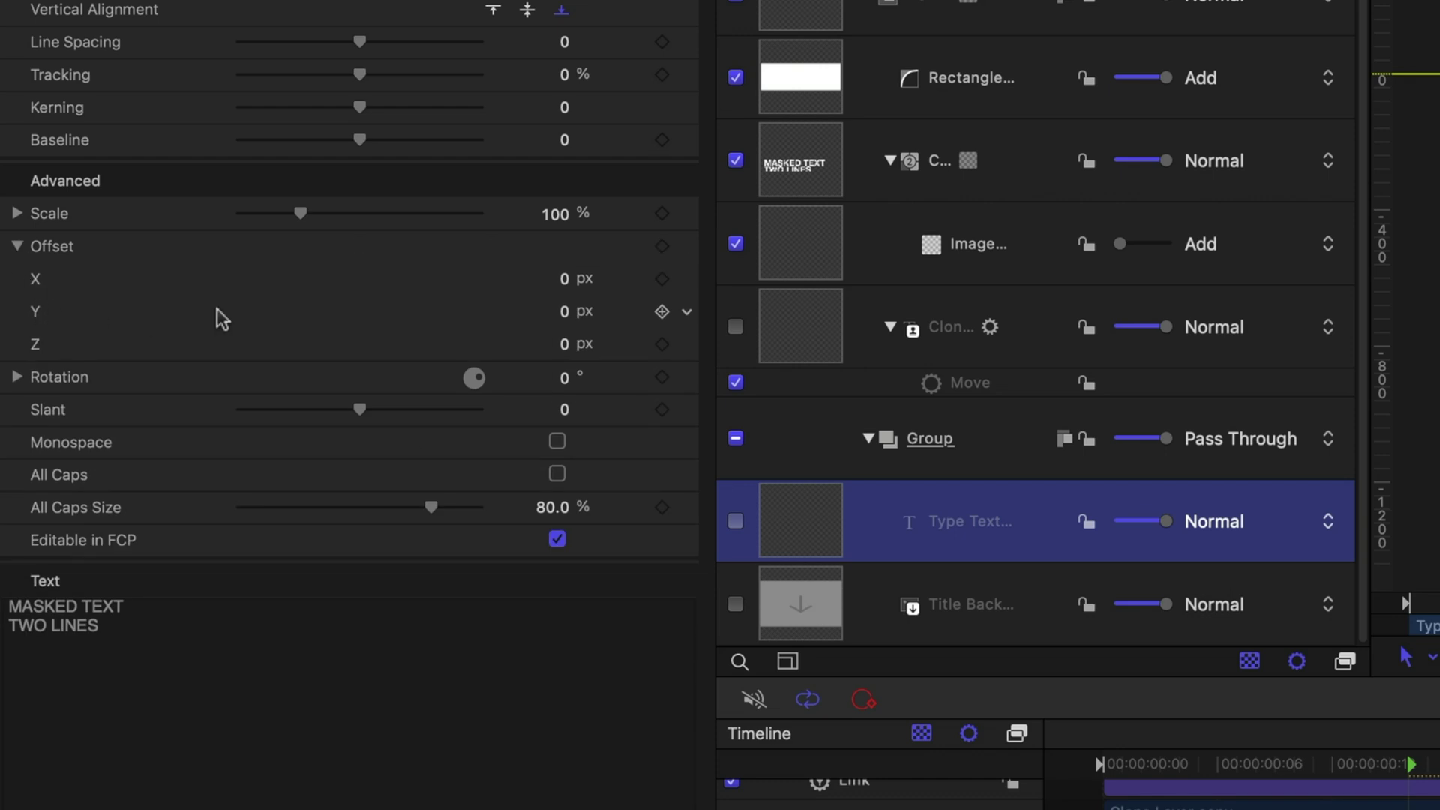
click(686, 312)
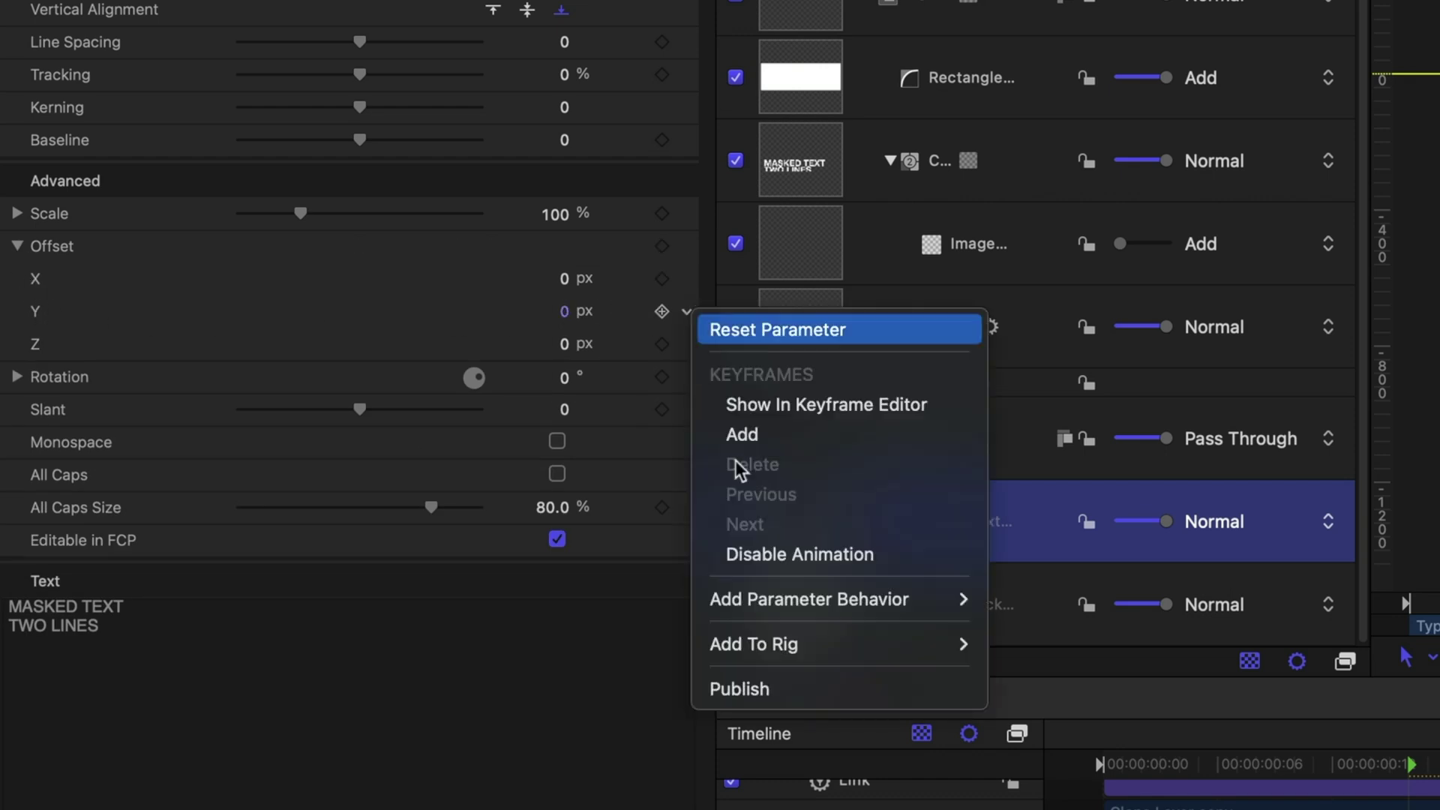
click(784, 689)
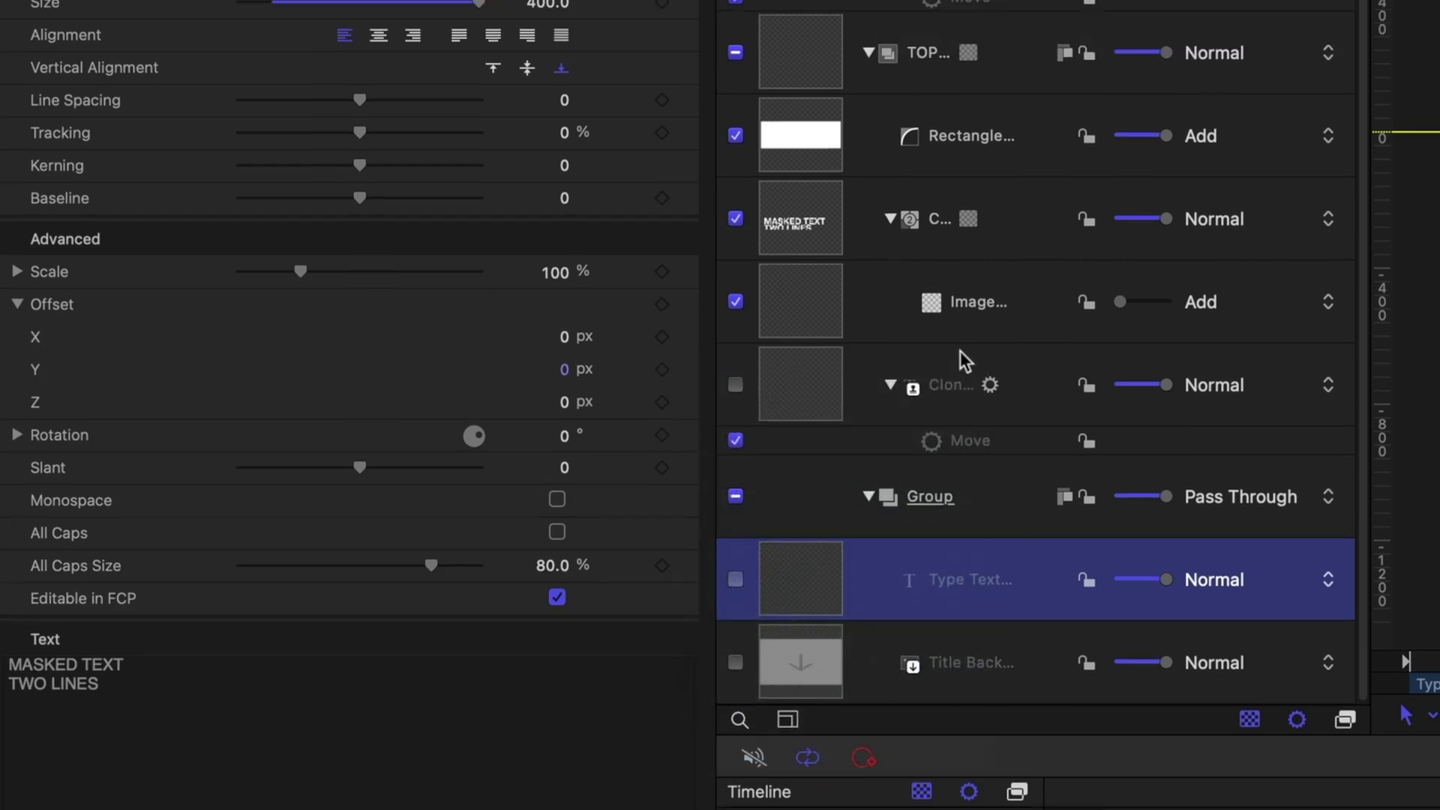
Step: Rename the published Y.Offset parameter in the project's publishing list as Start Position
scroll(960, 295, up, 3)
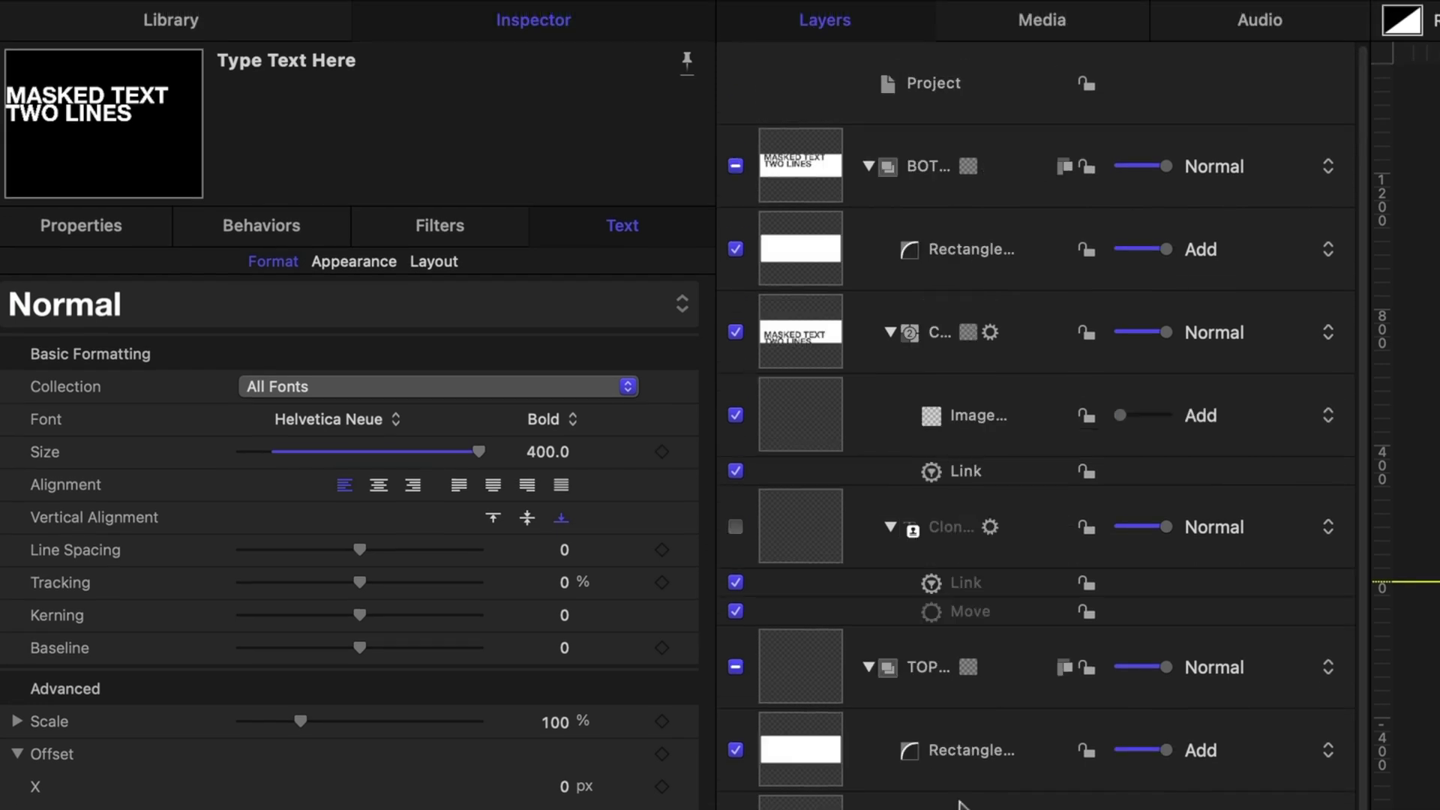
click(948, 91)
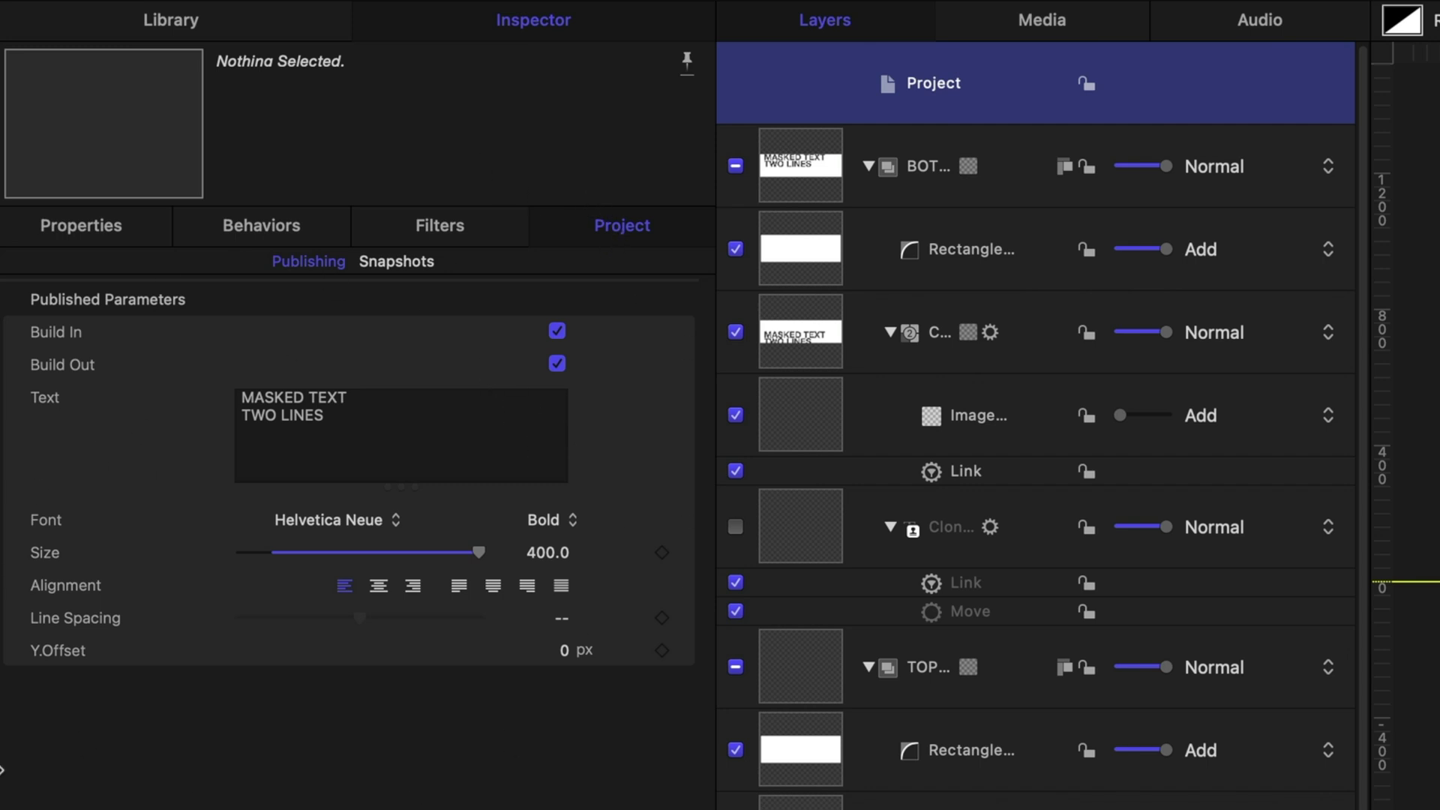
double_click(54, 651)
text(Sta)
key(Return)
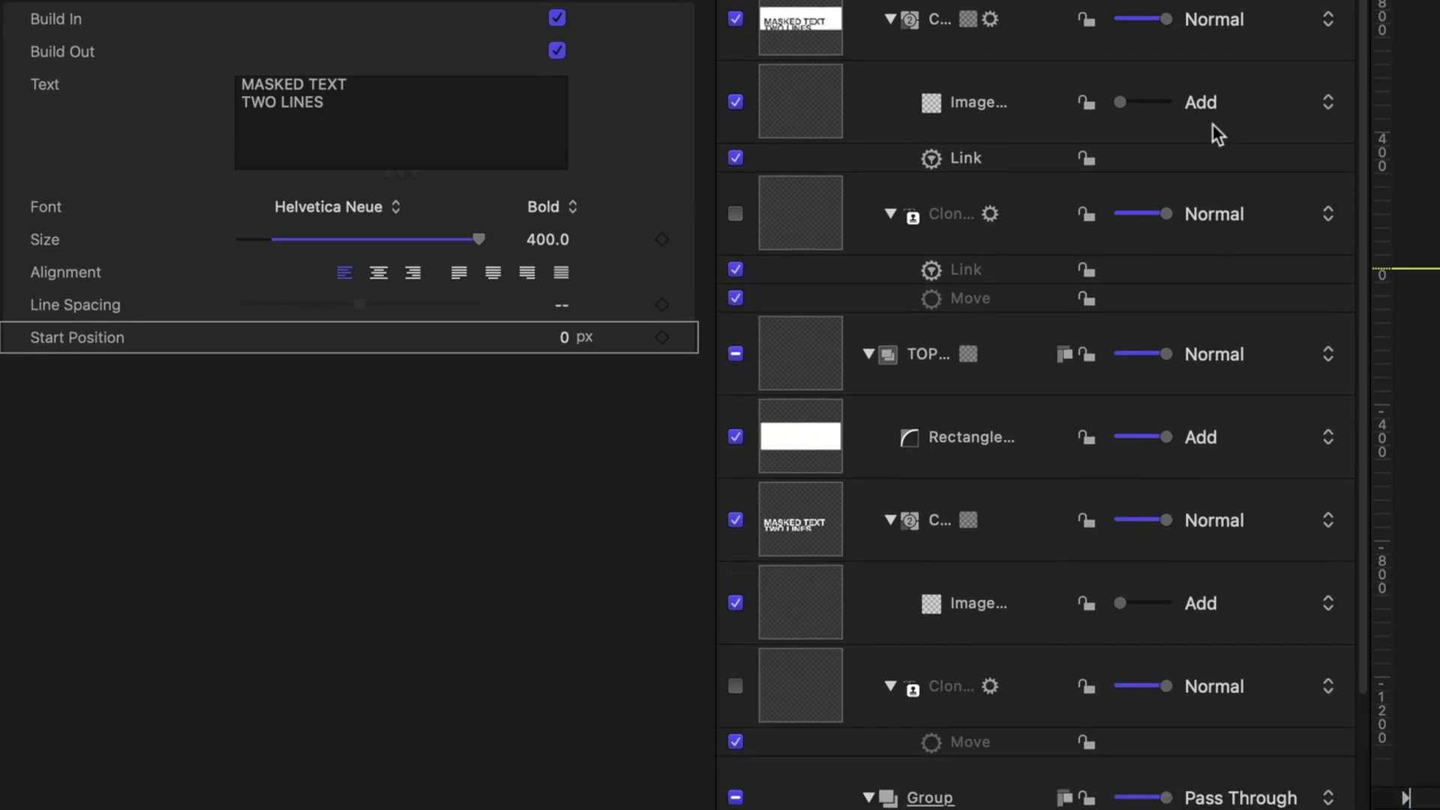
Step: Publish the Y Position and Speed of the Move behavior on the TOP TEXT group's clone layer
click(945, 687)
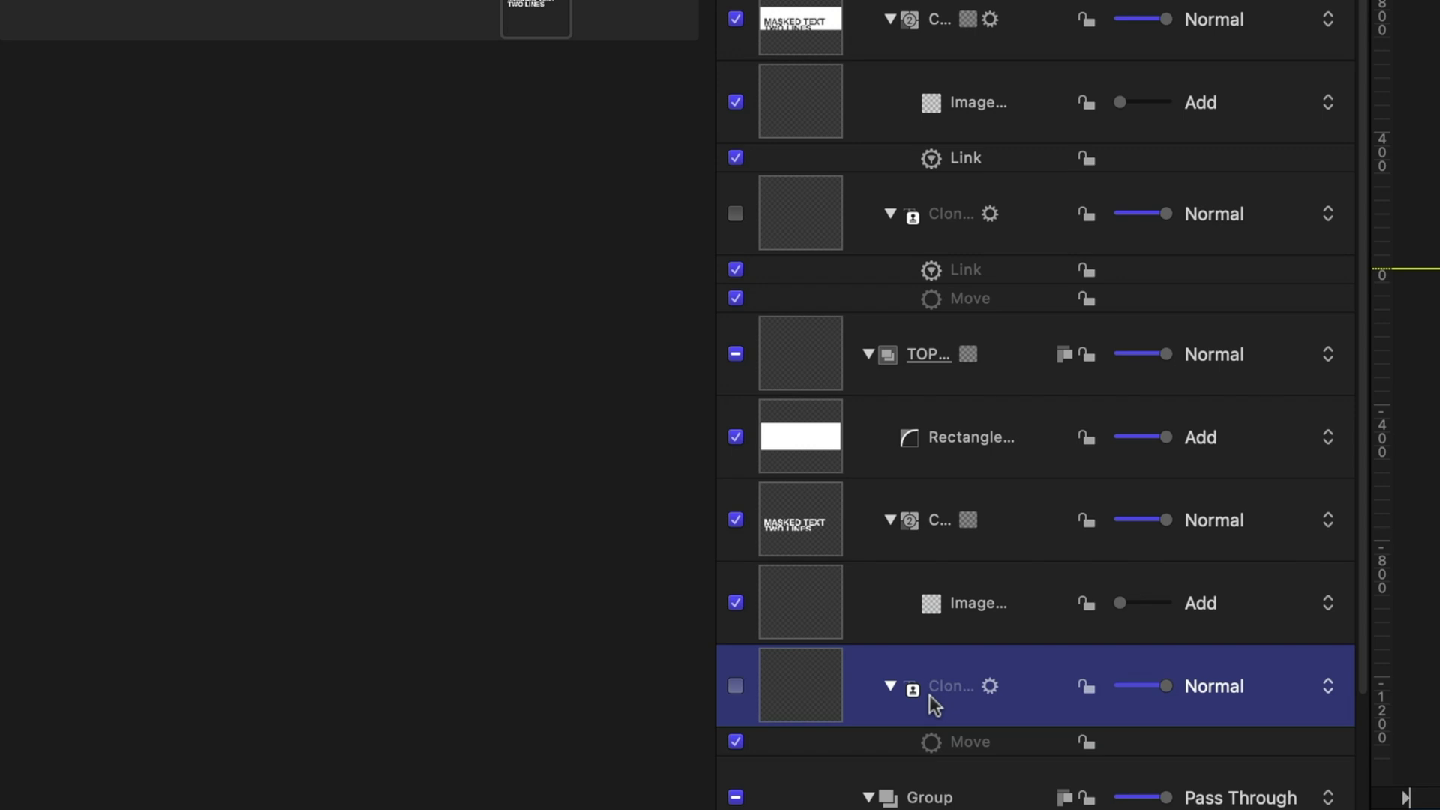
click(957, 741)
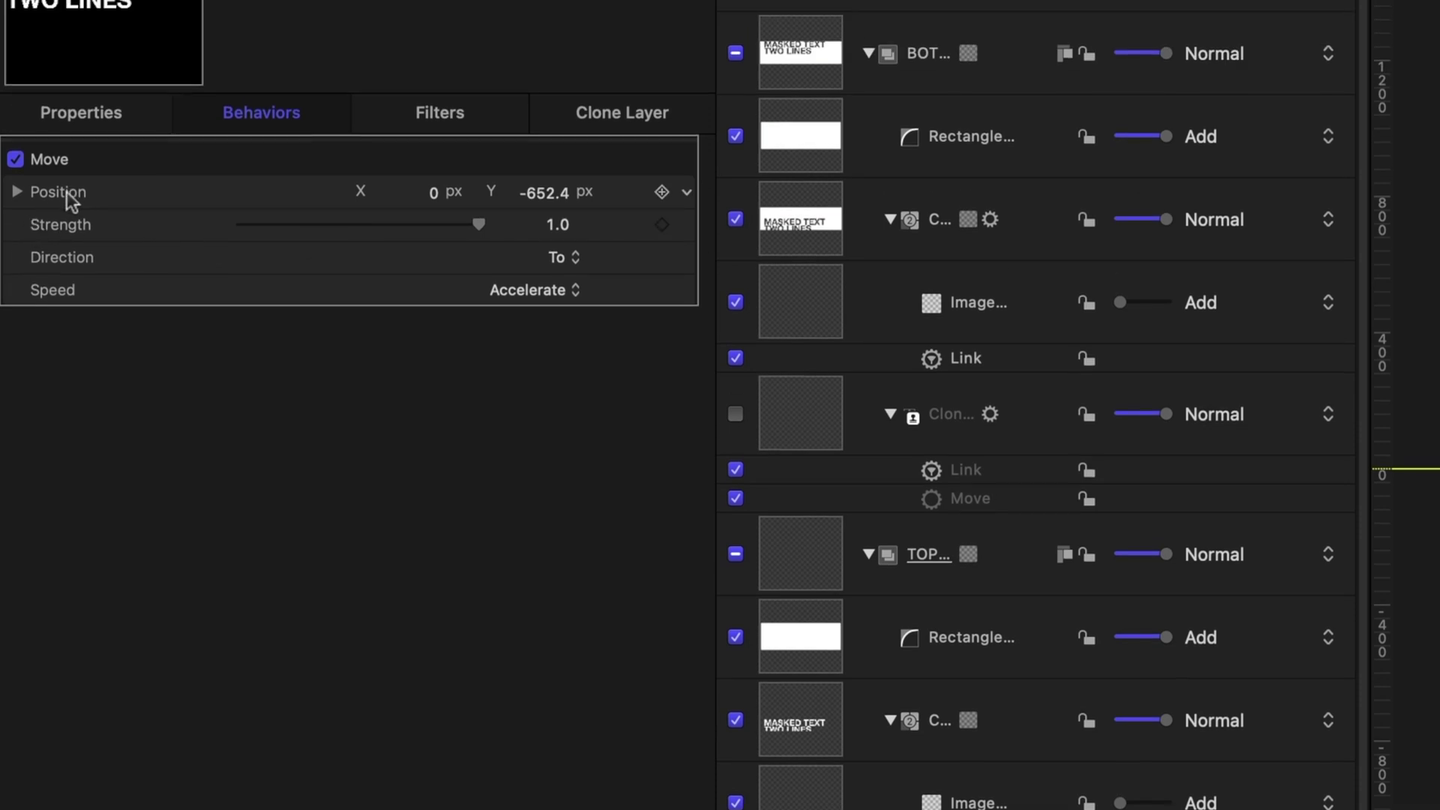
click(18, 193)
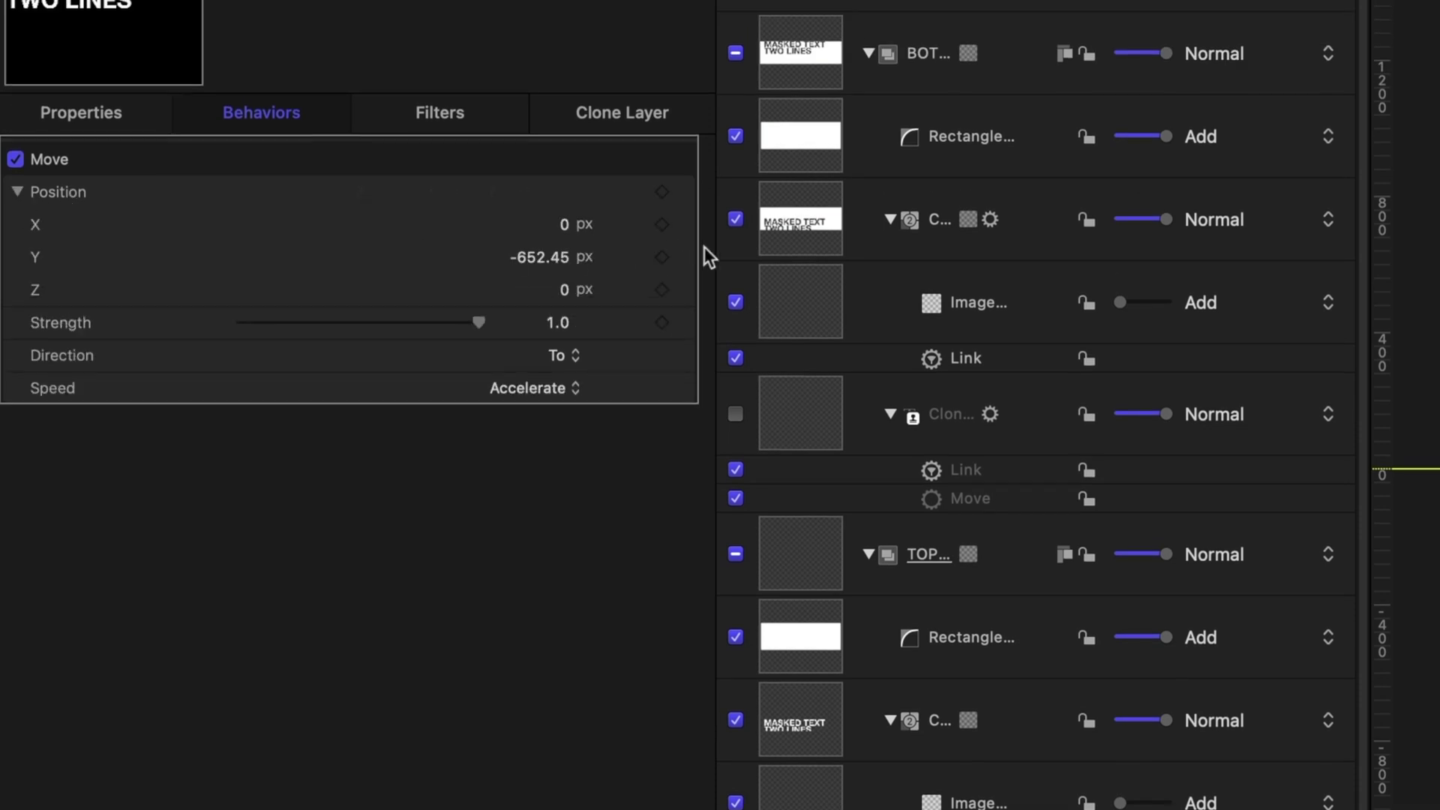
click(688, 259)
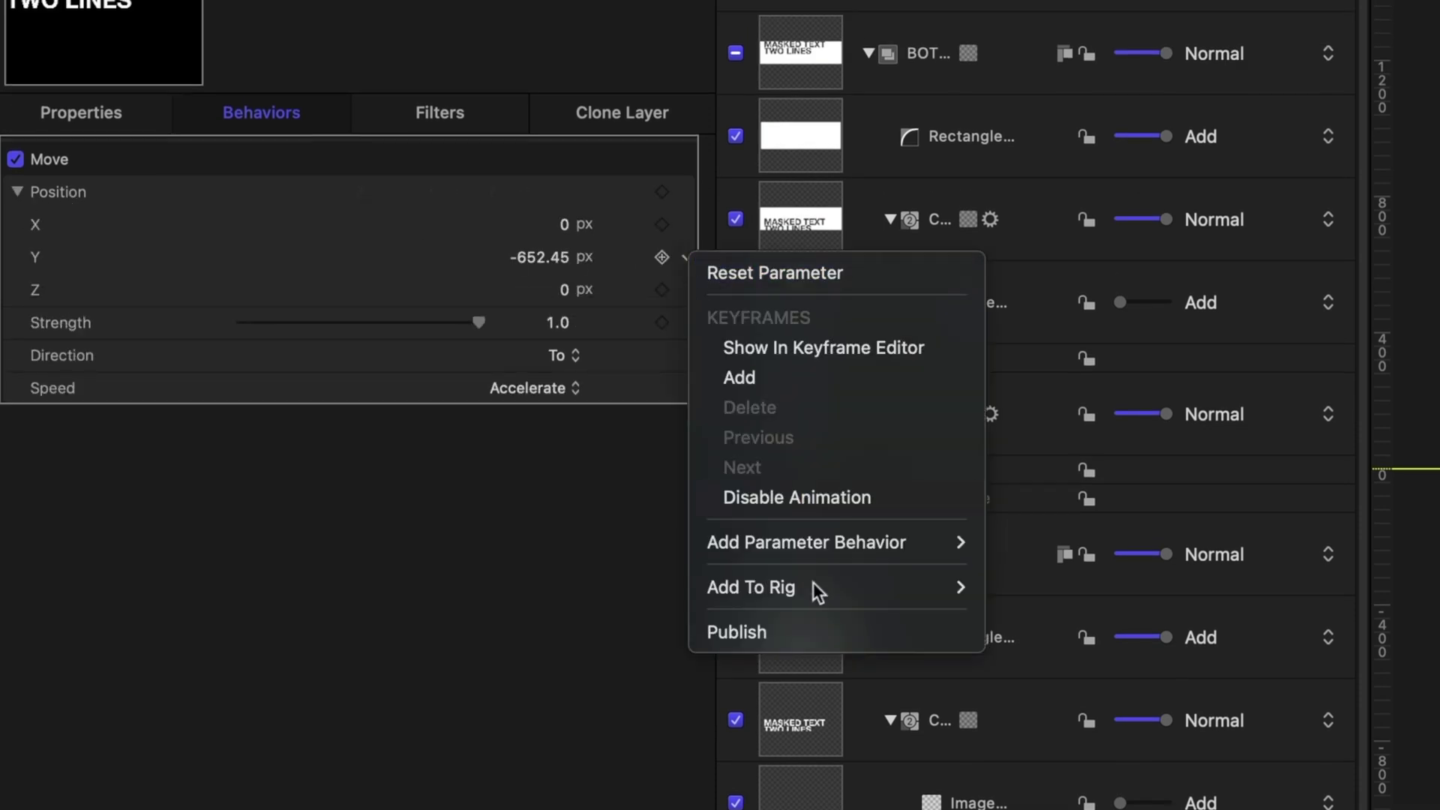
click(818, 627)
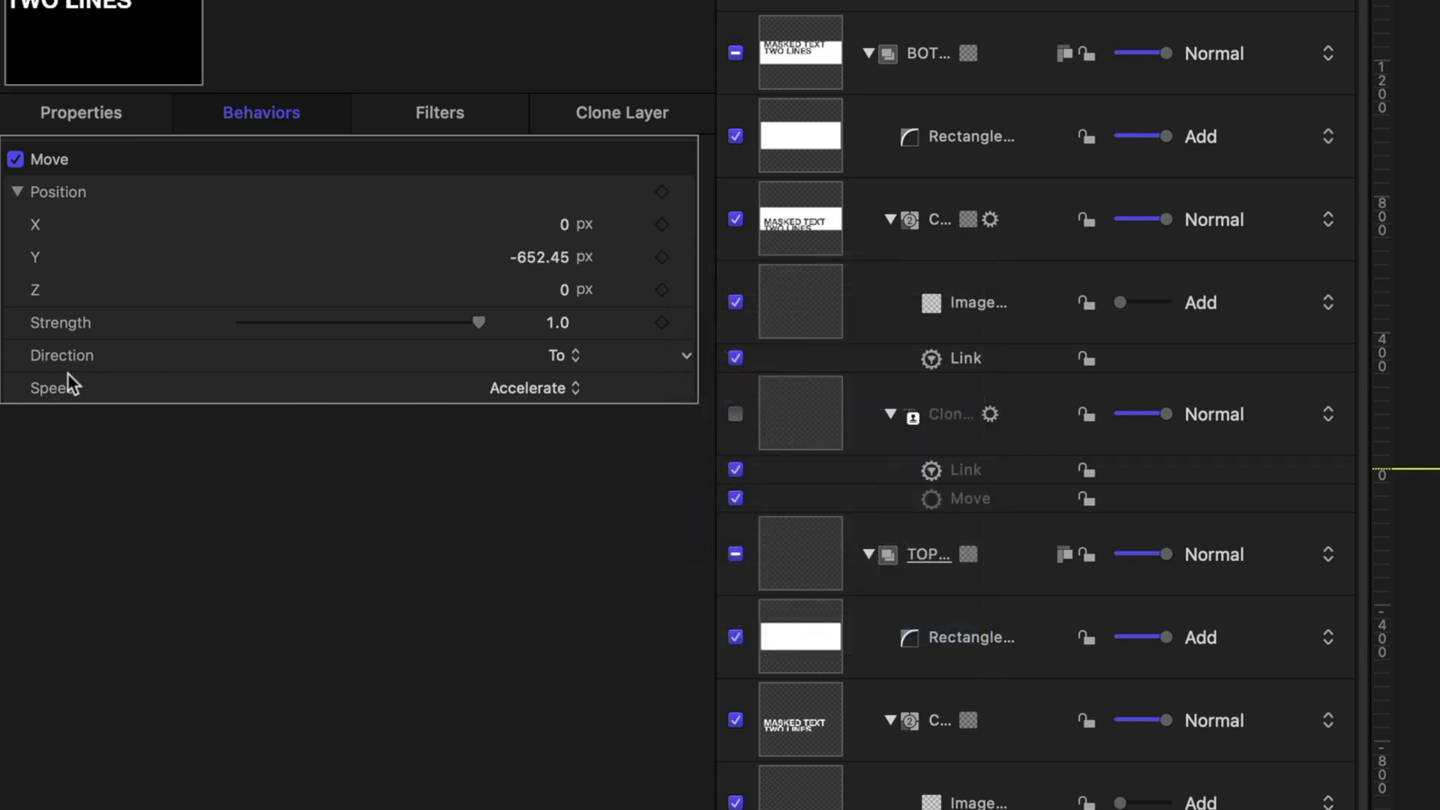
click(684, 389)
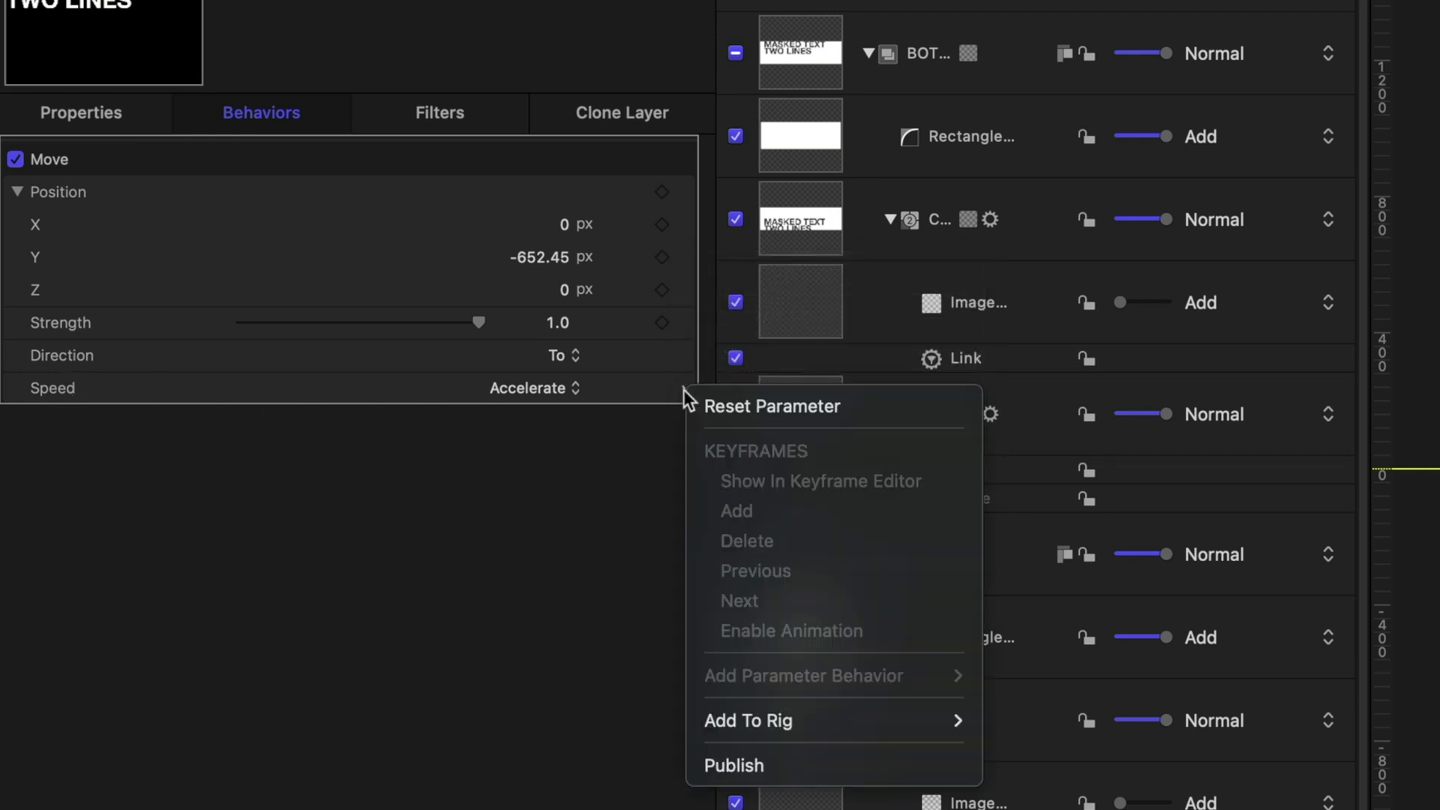
click(736, 766)
Step: Rename the published Y.Position parameter in the project's publishing list as End Position
click(945, 38)
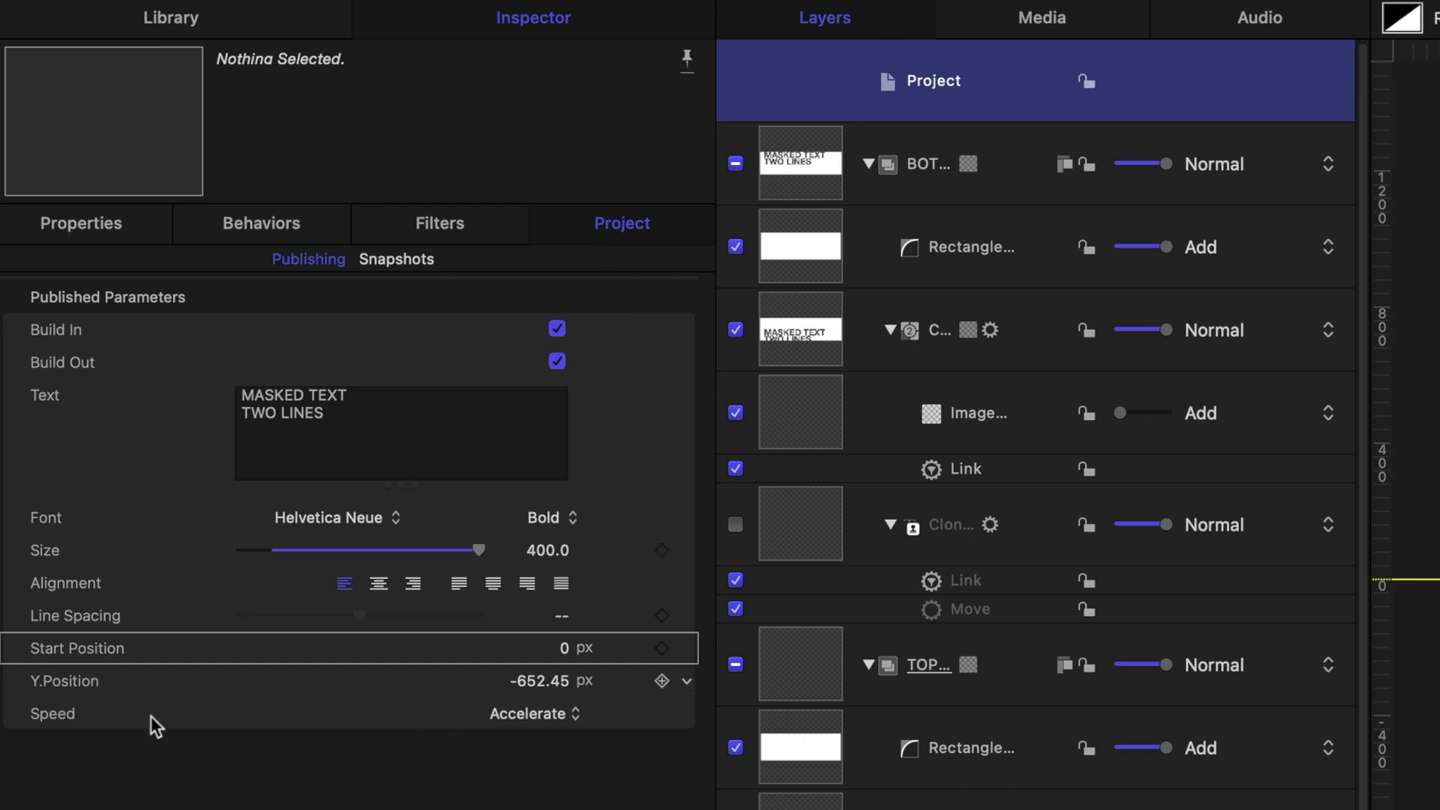
double_click(48, 682)
text(End Pos)
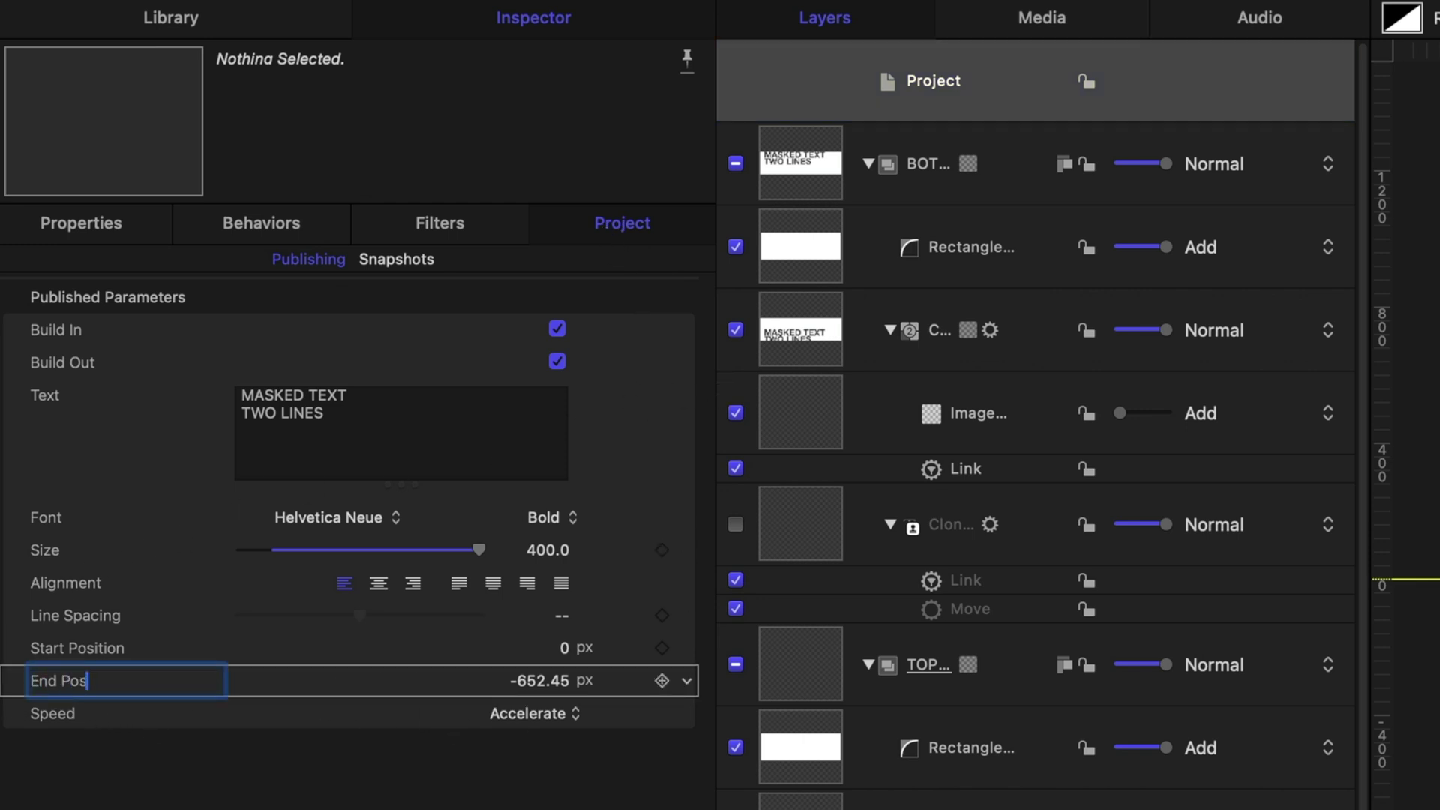
text(ition)
key(Return)
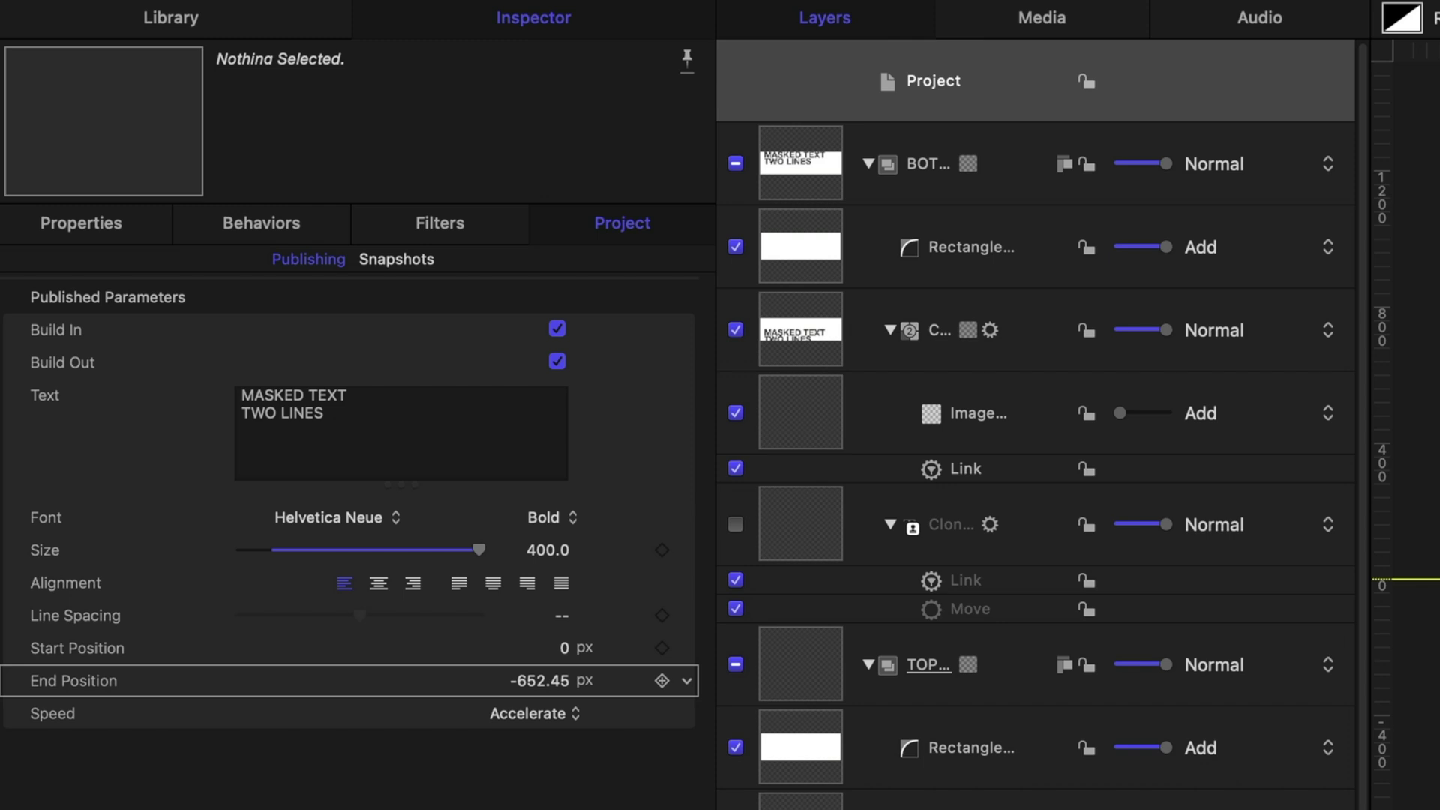
Step: Publish the Color parameter of the TOP TEXT group's Color Solid
click(919, 675)
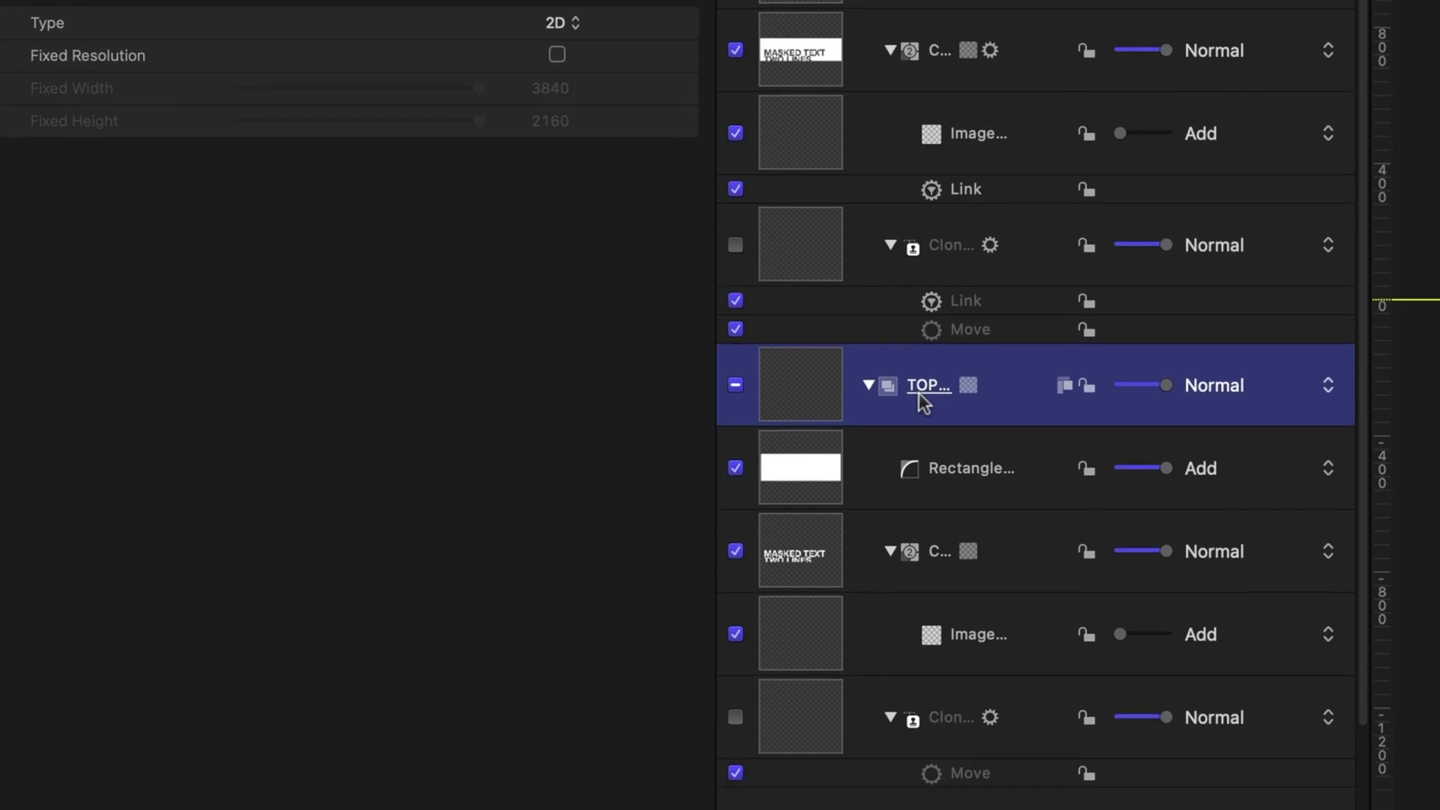
click(914, 469)
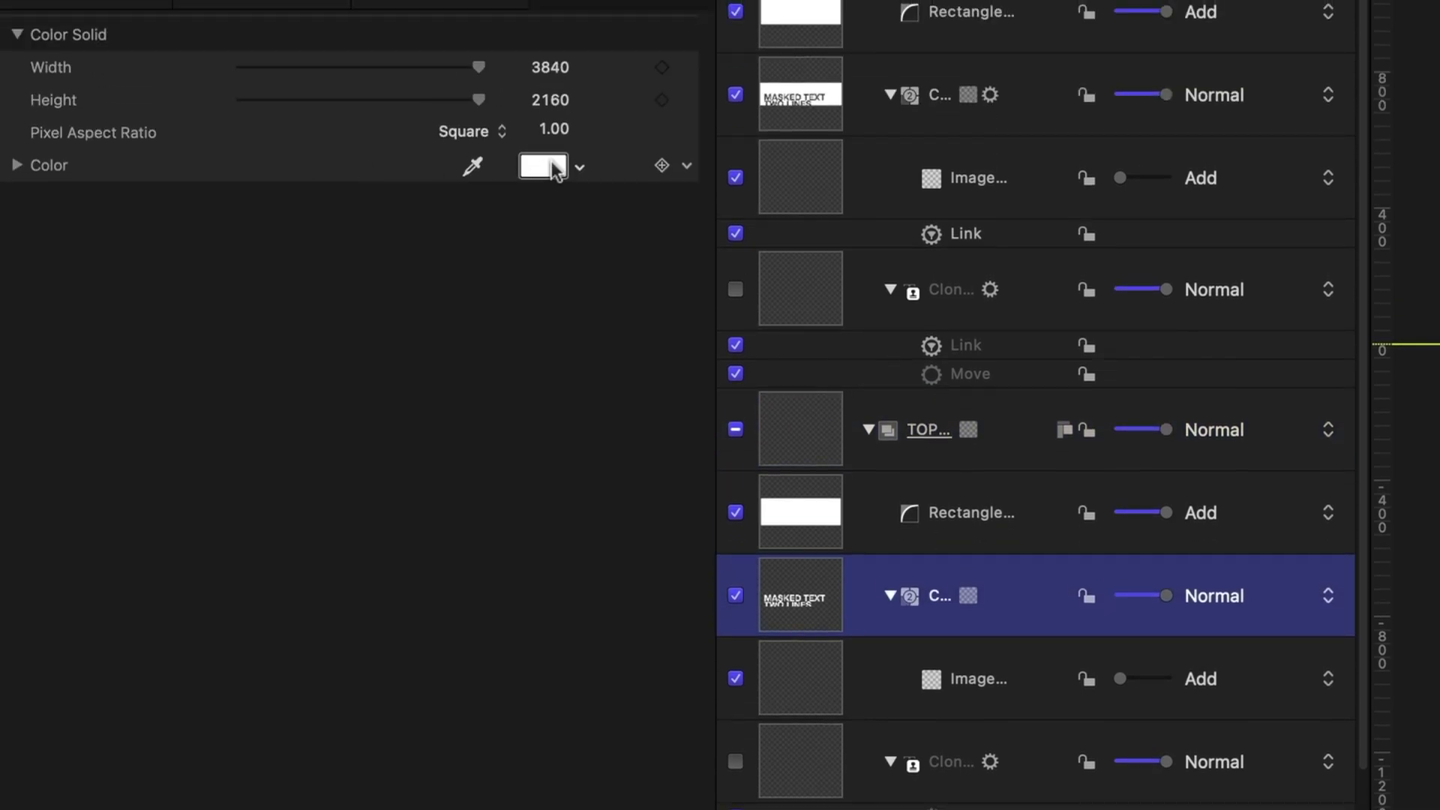
click(685, 167)
click(750, 546)
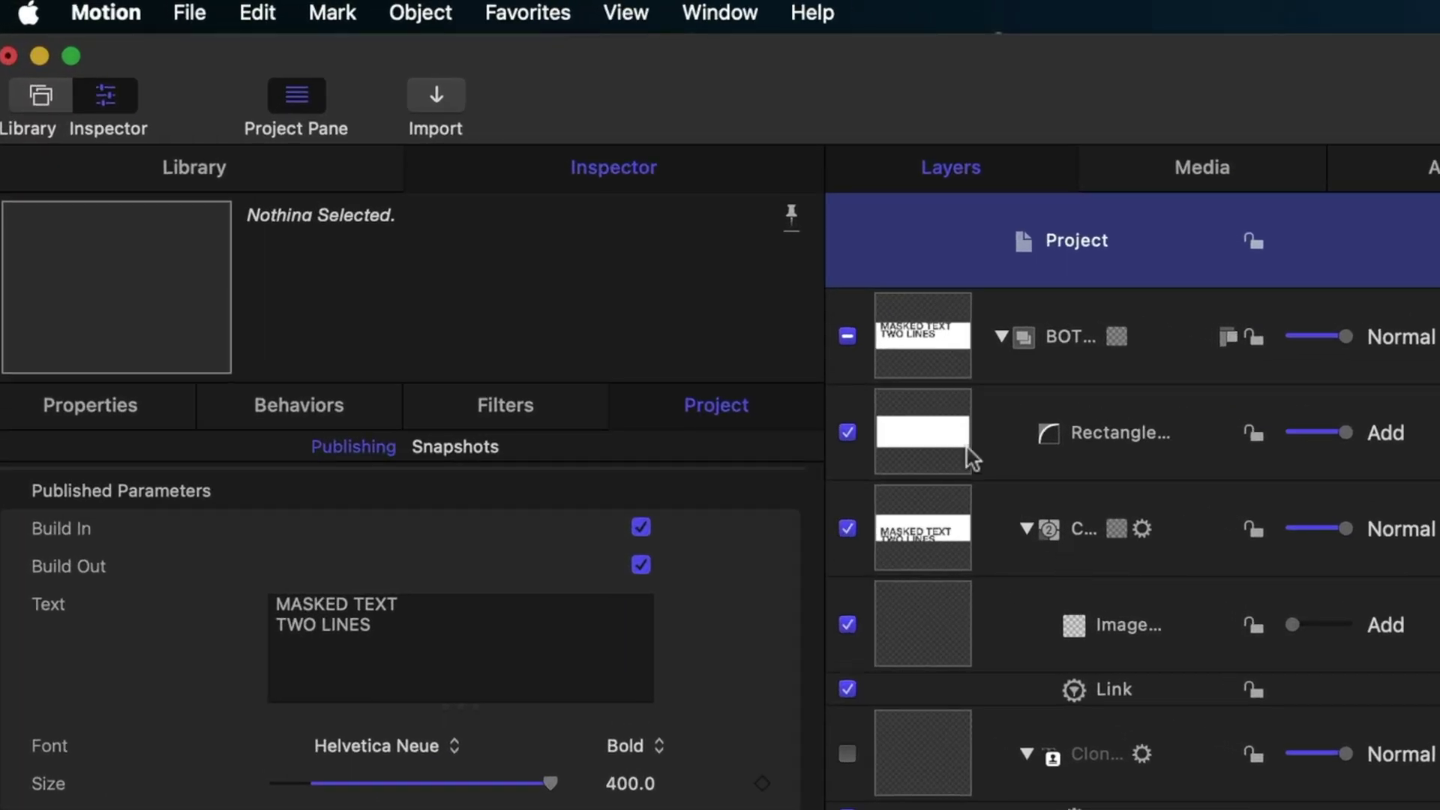
Step: Save the project as a title template named TEXT KNOCKOUT HORIZONTAL in the *Favorites category, without a theme
click(189, 13)
click(203, 288)
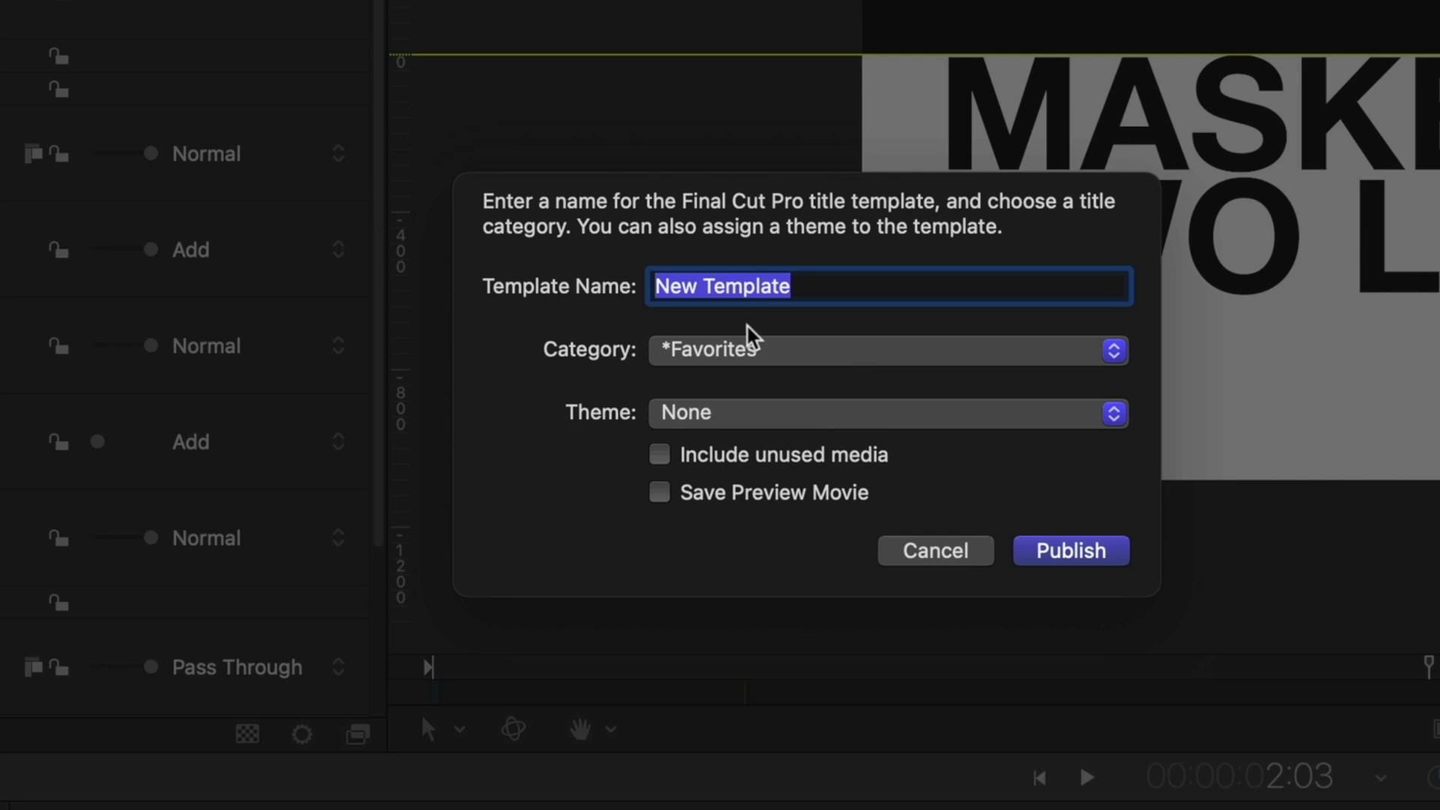
text(TEXT KNOCKOUT HORIZONTAL)
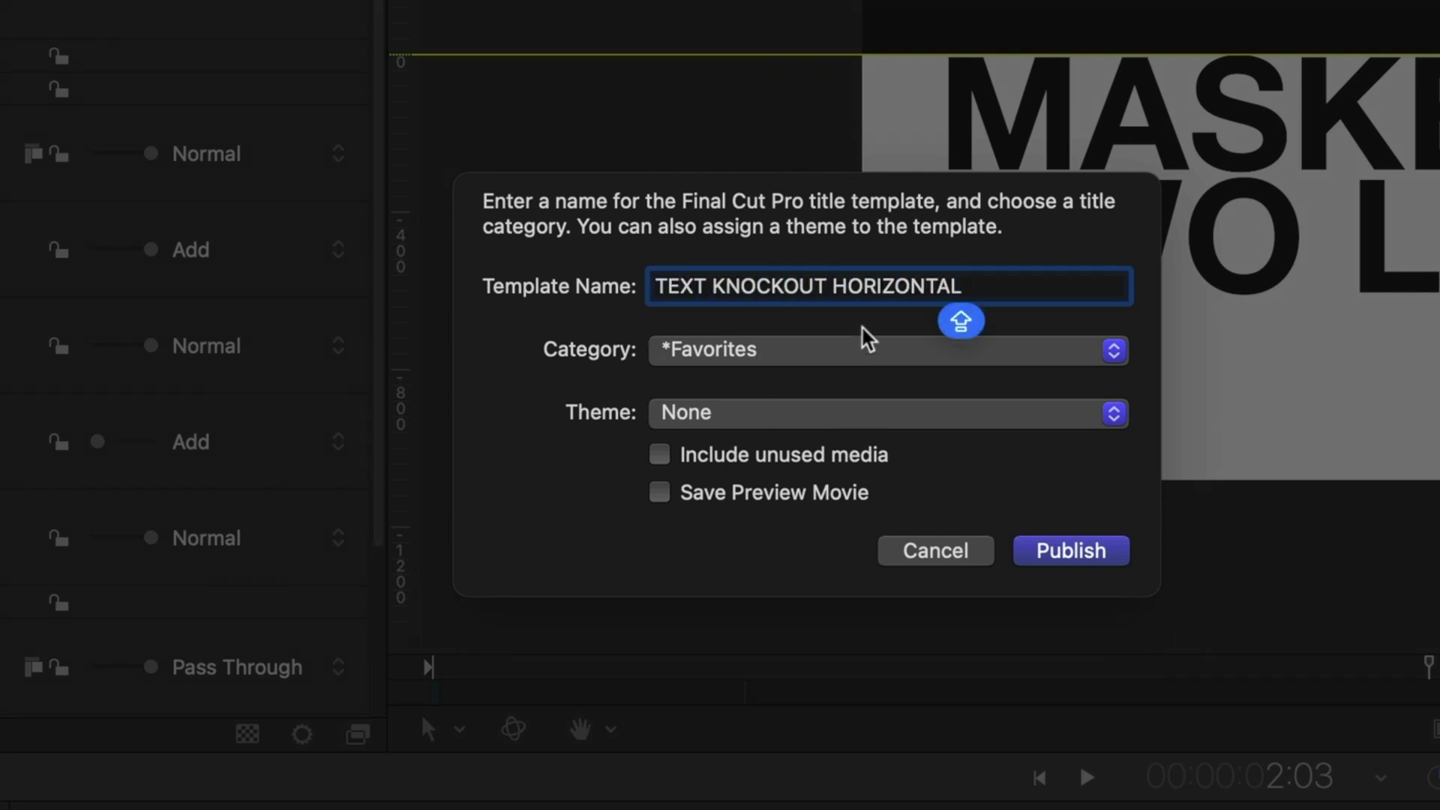
click(1070, 555)
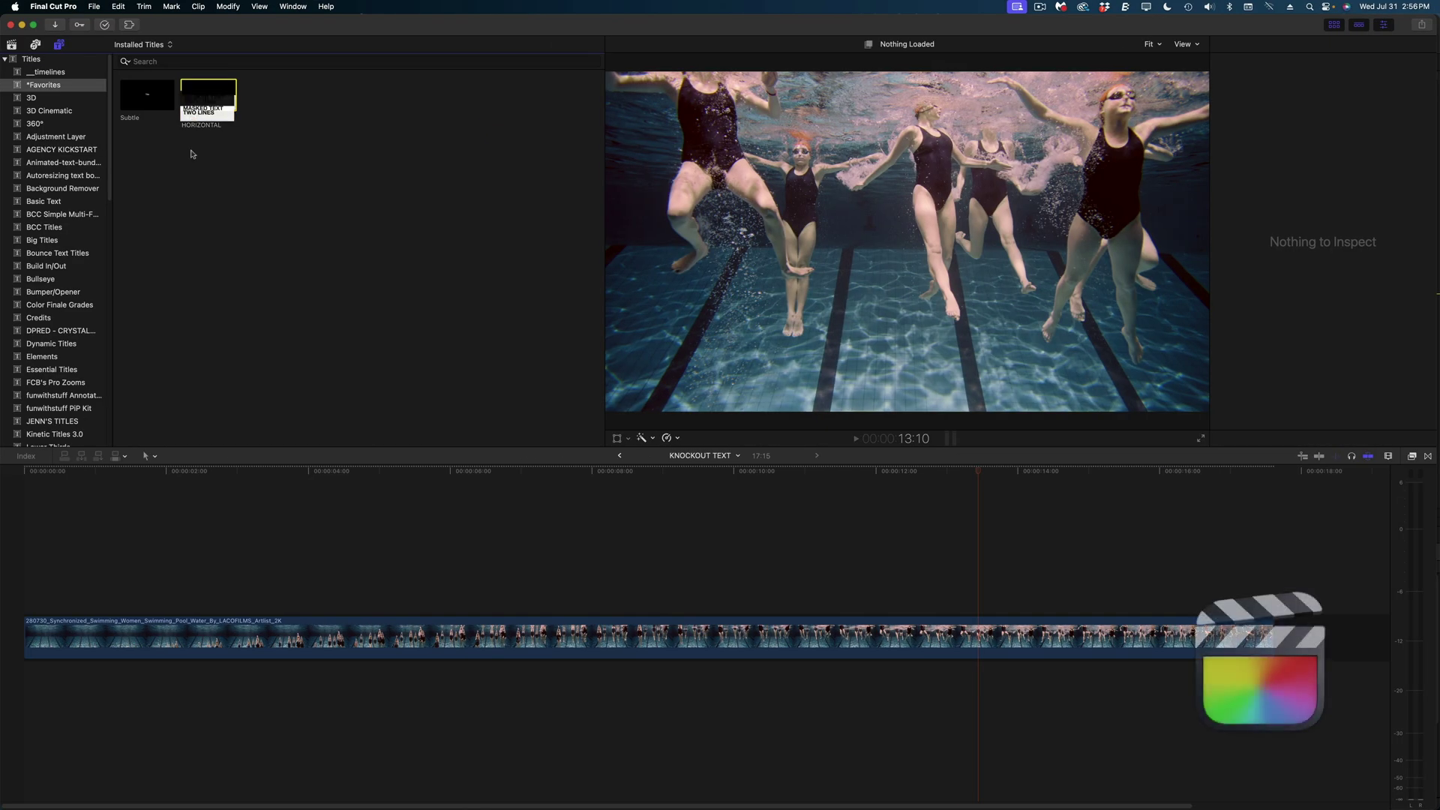
Step: In Final Cut Pro, add the TEXT KNOCKOUT HORIZONTAL title above the swimming clip and set its two text lines to GET SYNCHED and GET PSYCHED
drag(207, 101, 191, 604)
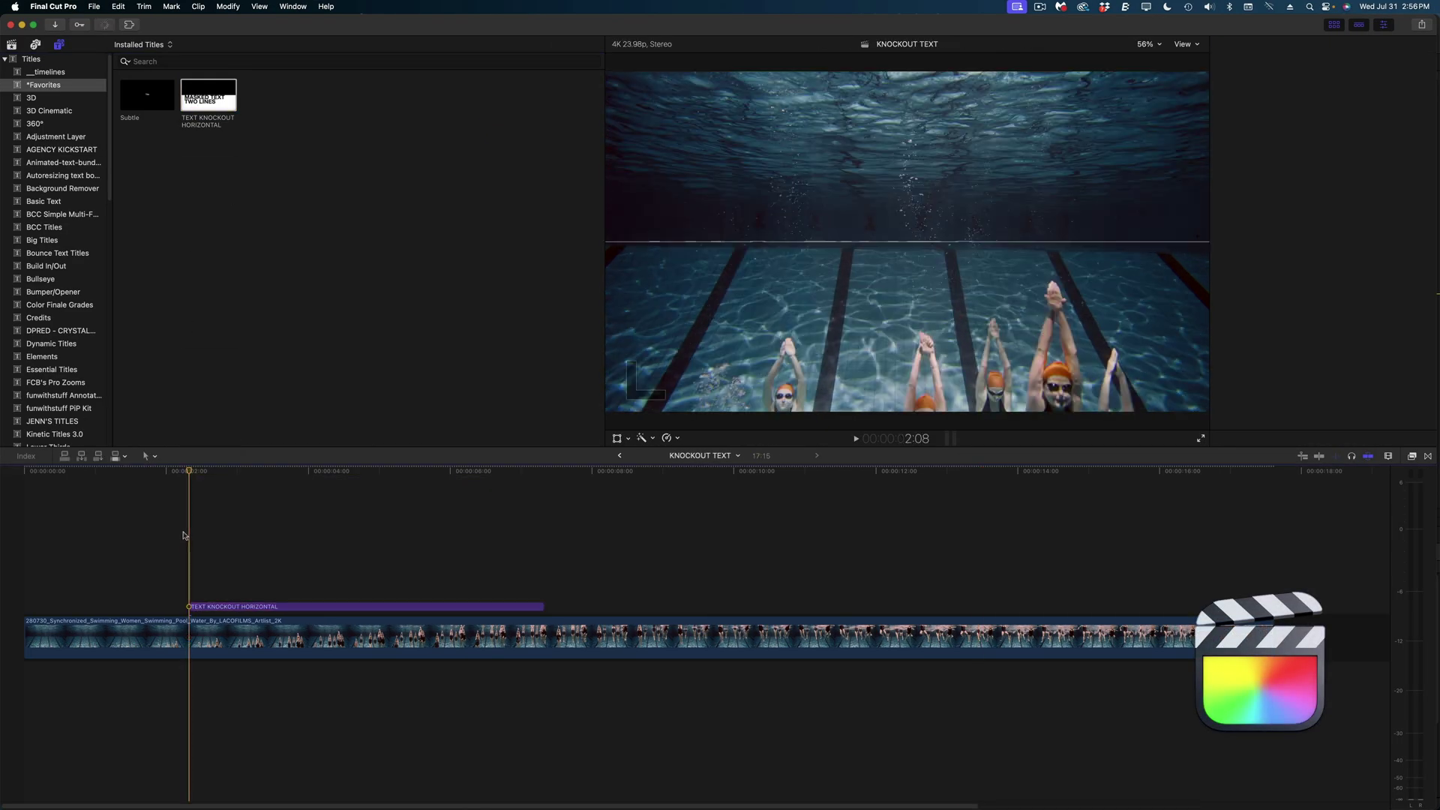
key(super+4)
click(1283, 96)
key(super+a)
text(GET SYNCHE)
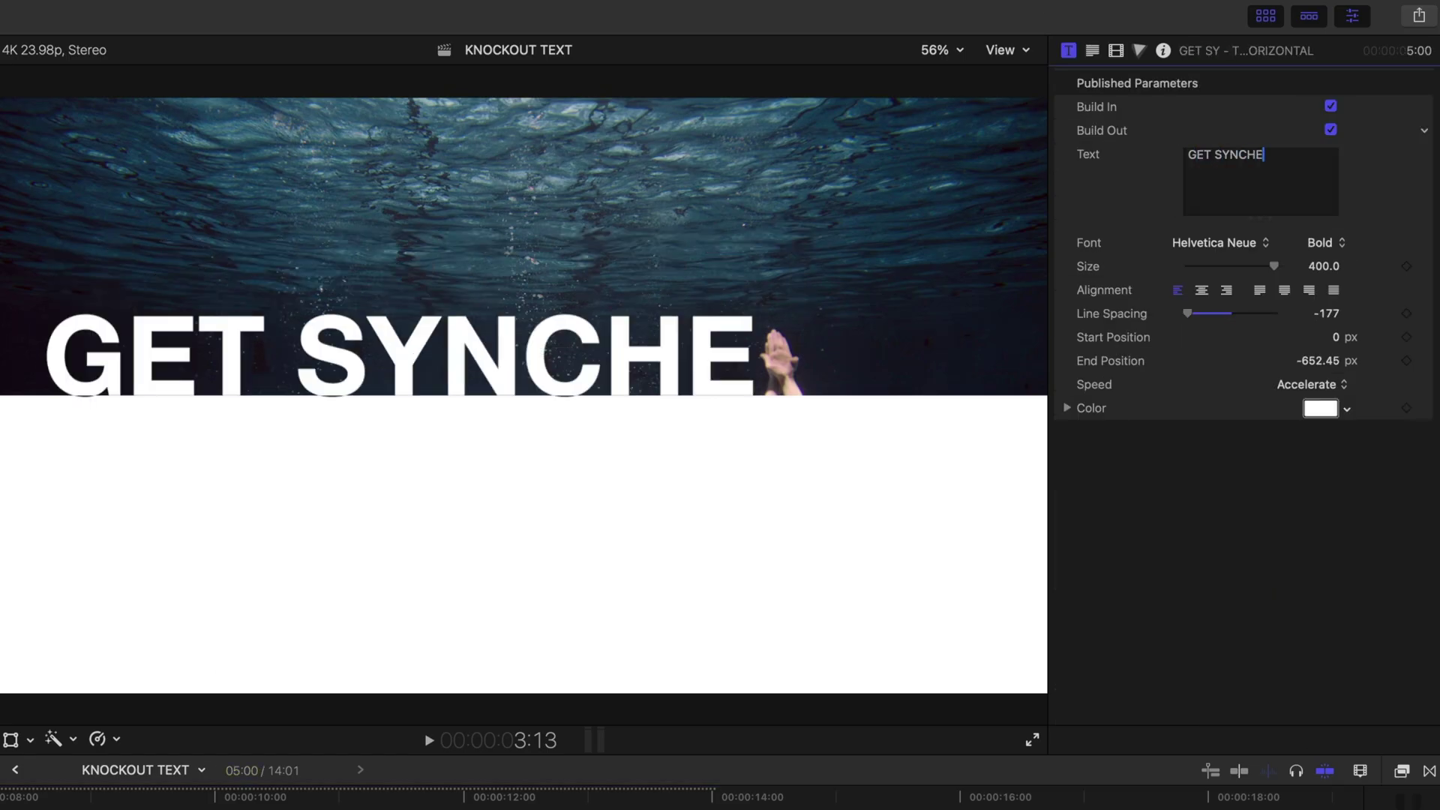
text(D)
key(Return)
text(GET PSYCHED)
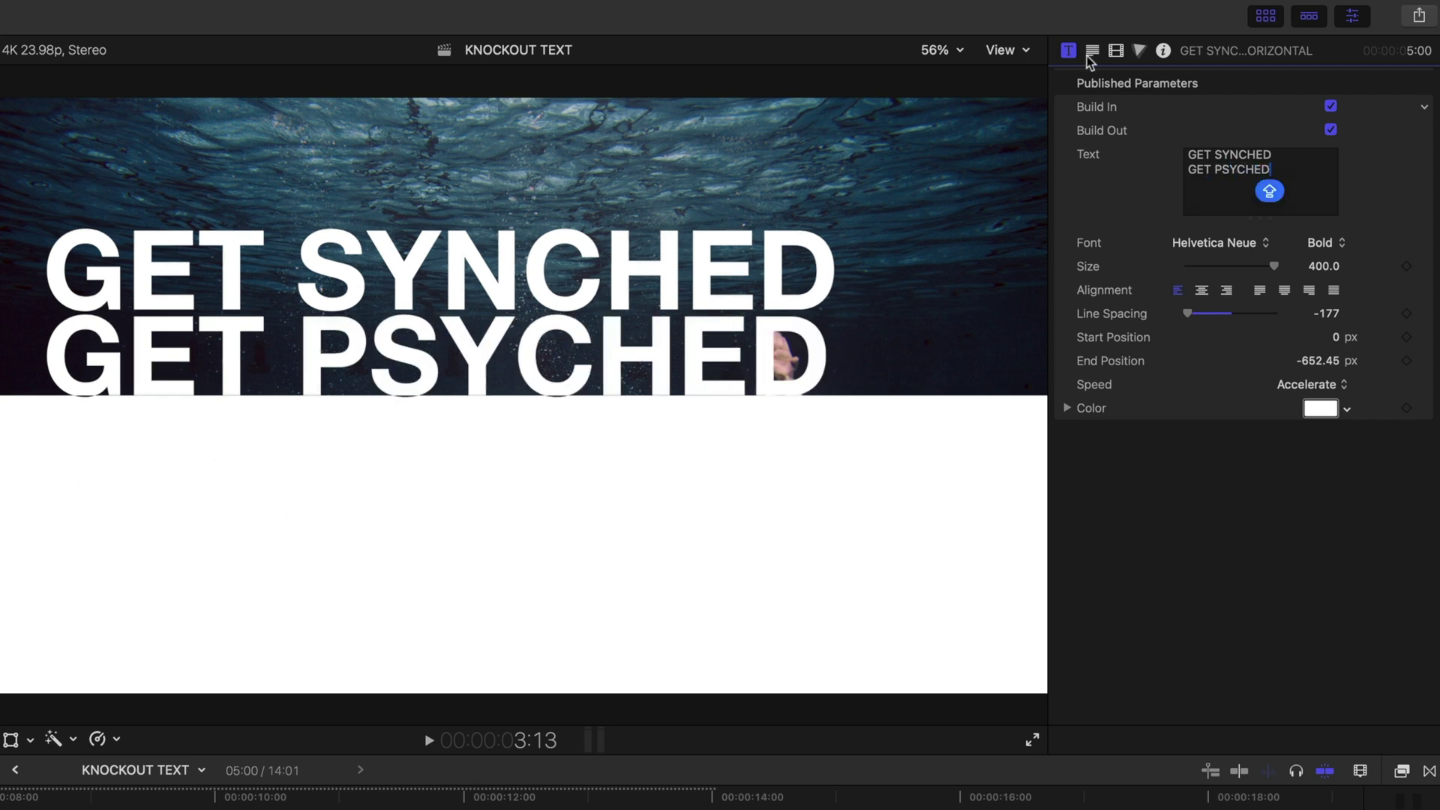
Step: Play back the title's animation and center-align its text
key(space)
key(space)
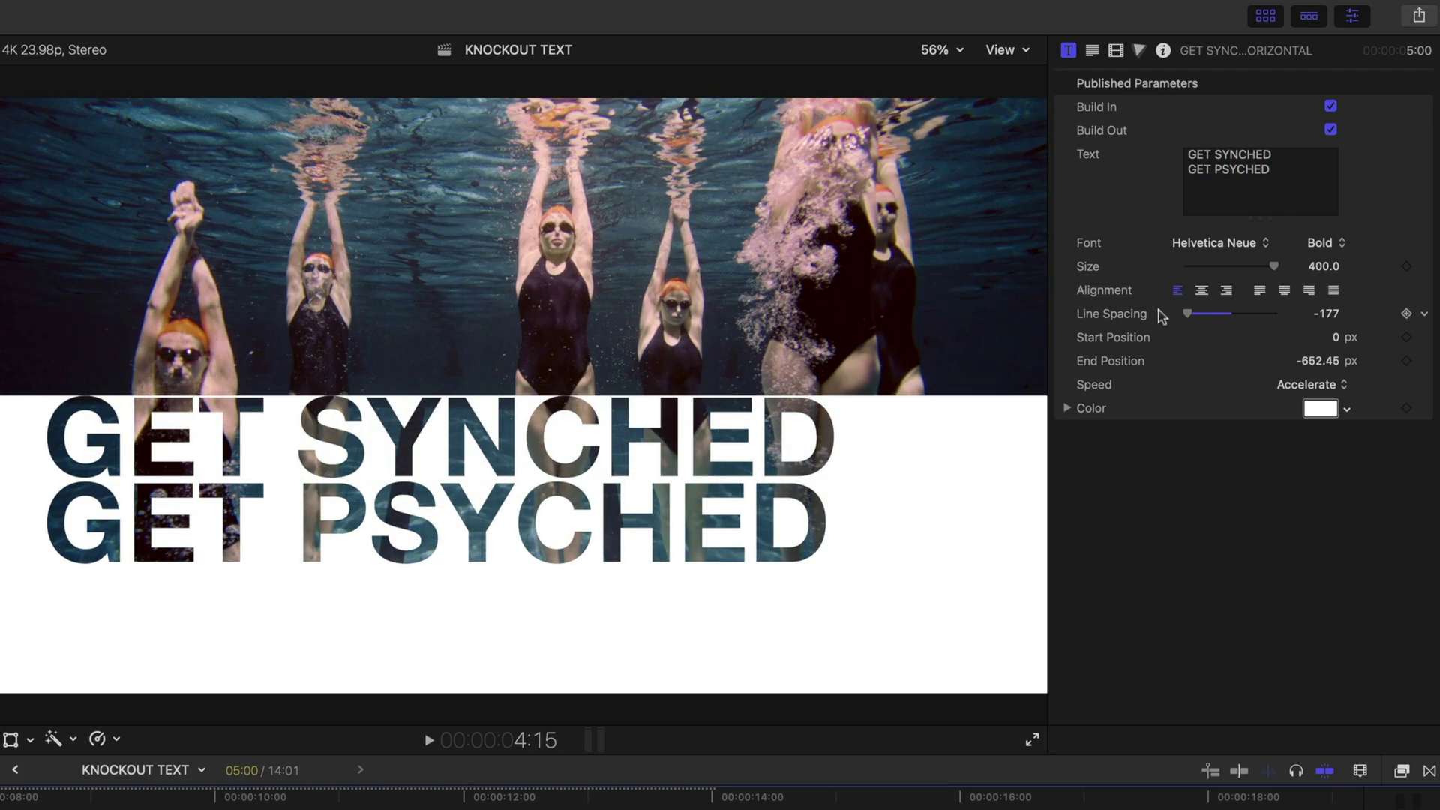
click(1201, 291)
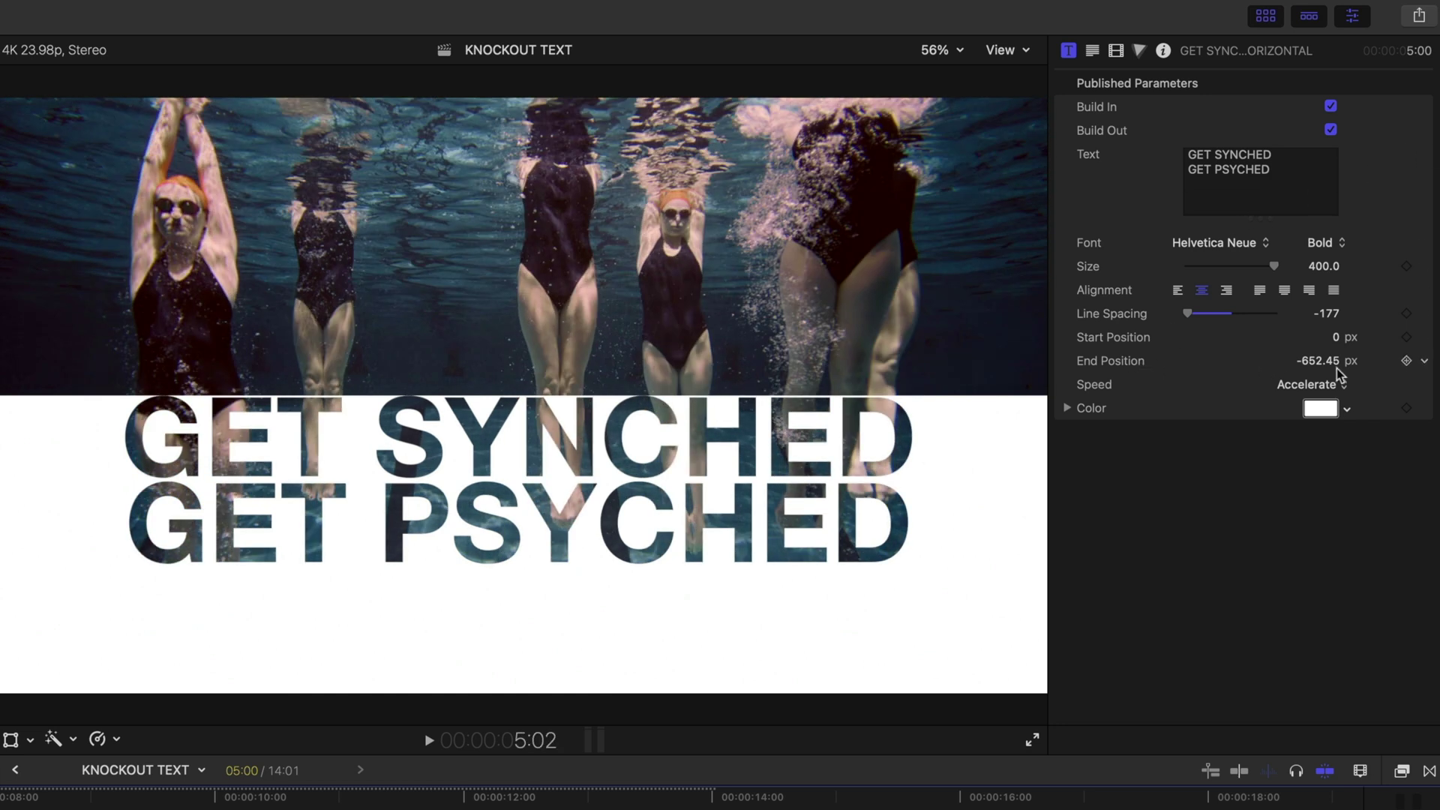
Step: Set the title's End Position to -348.45 px and play back the animation
drag(1318, 364, 1318, 356)
key(space)
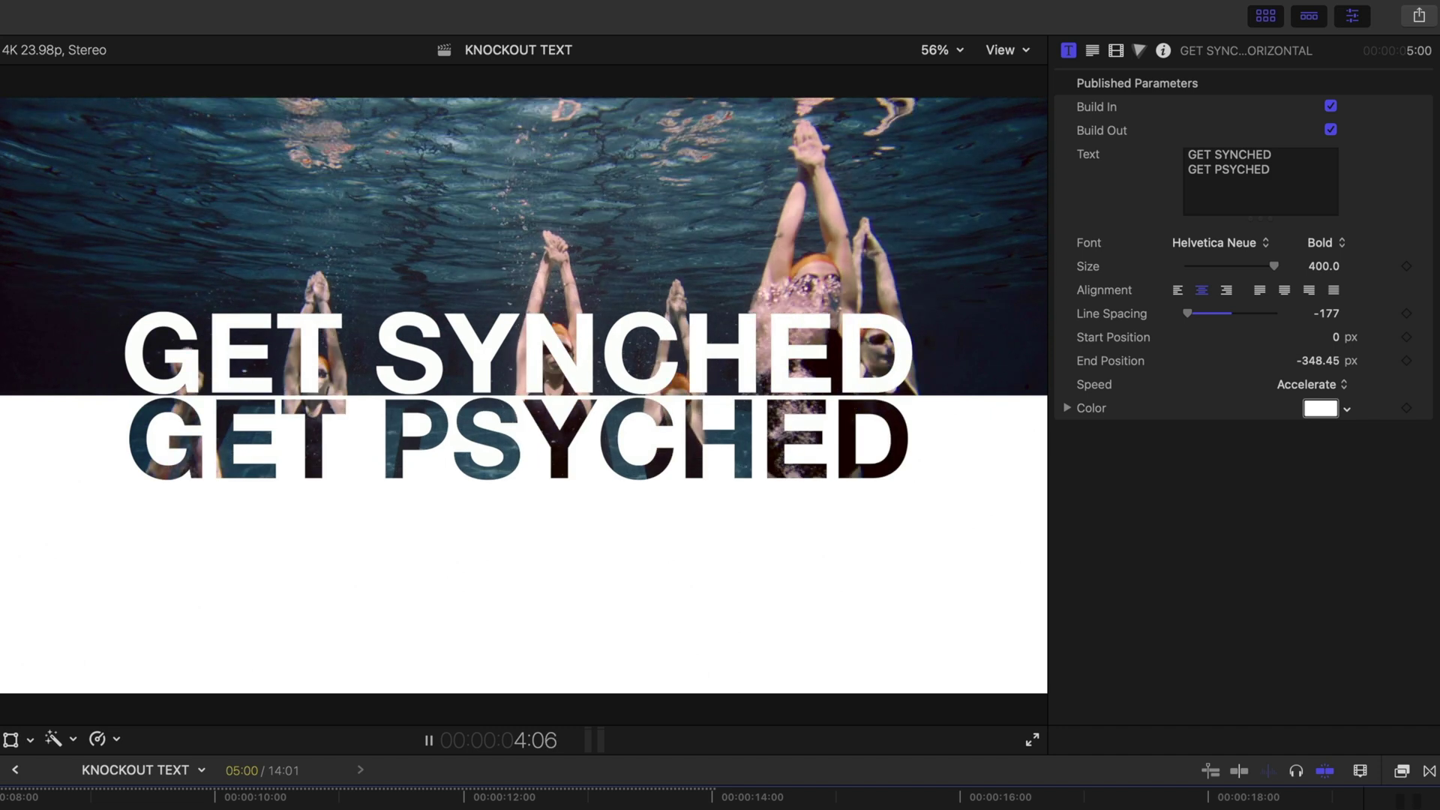
key(space)
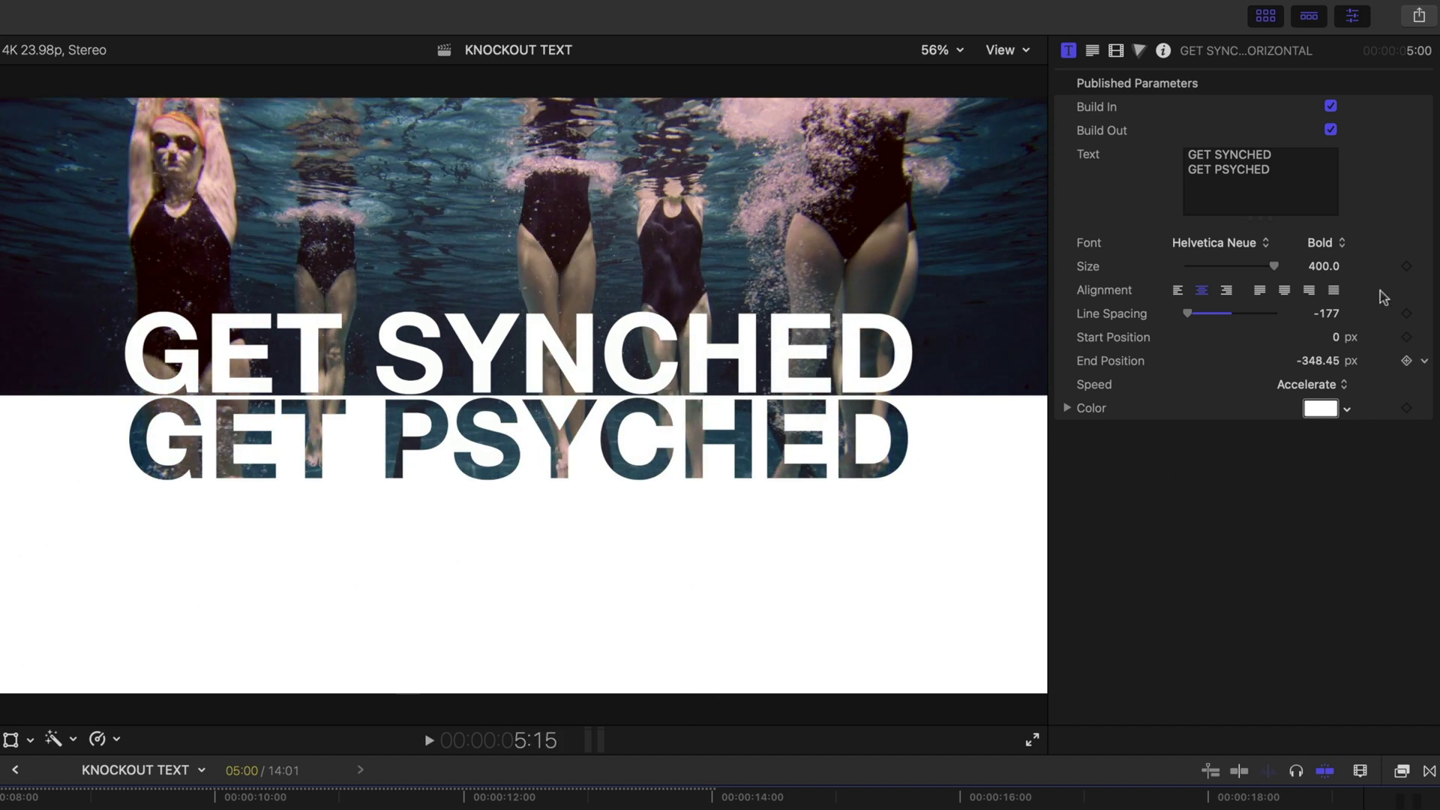
Step: Keyframe the title's End Position at -348.45 px and change the value at 6:03 for a second keyframe
click(1407, 361)
click(1321, 362)
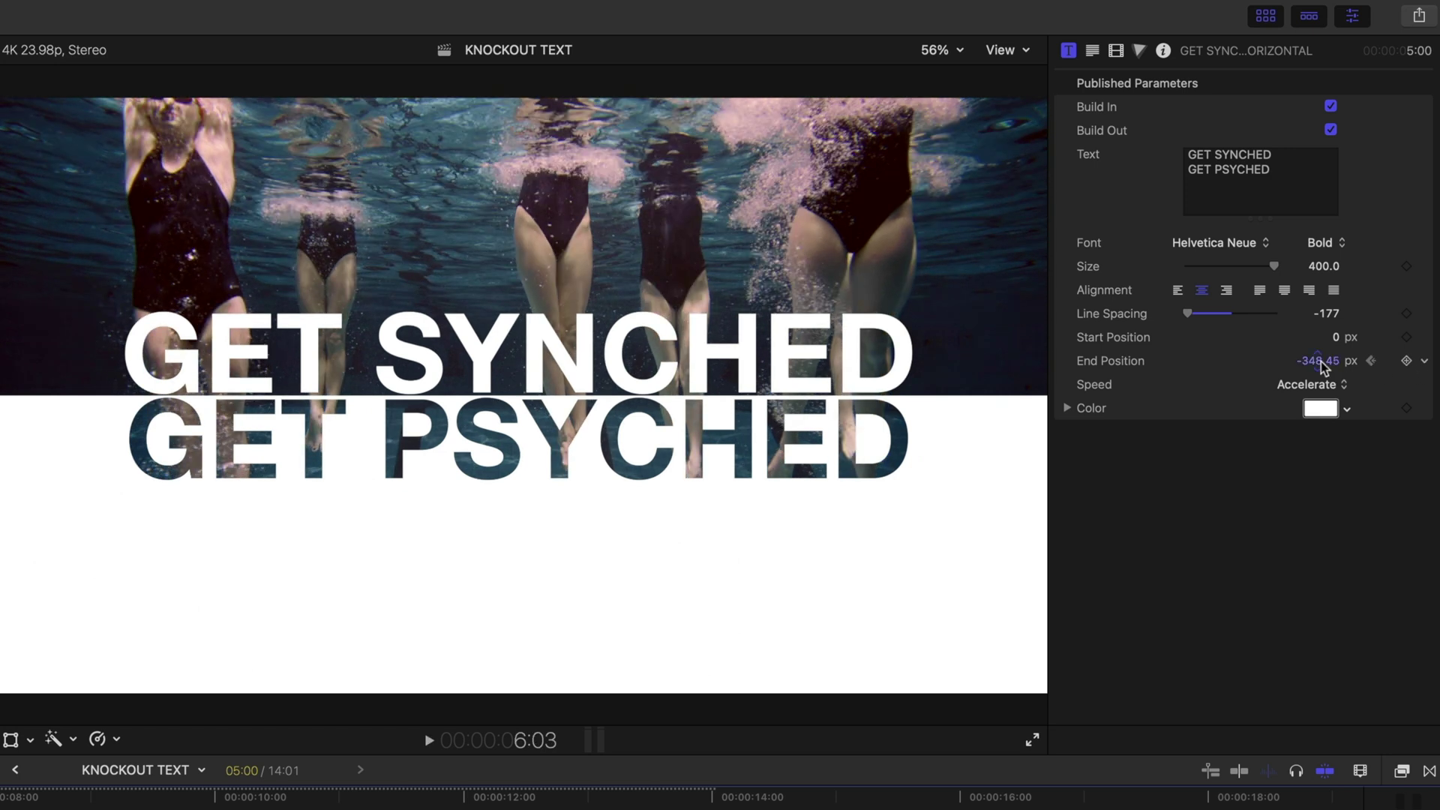
drag(1318, 360, 1318, 361)
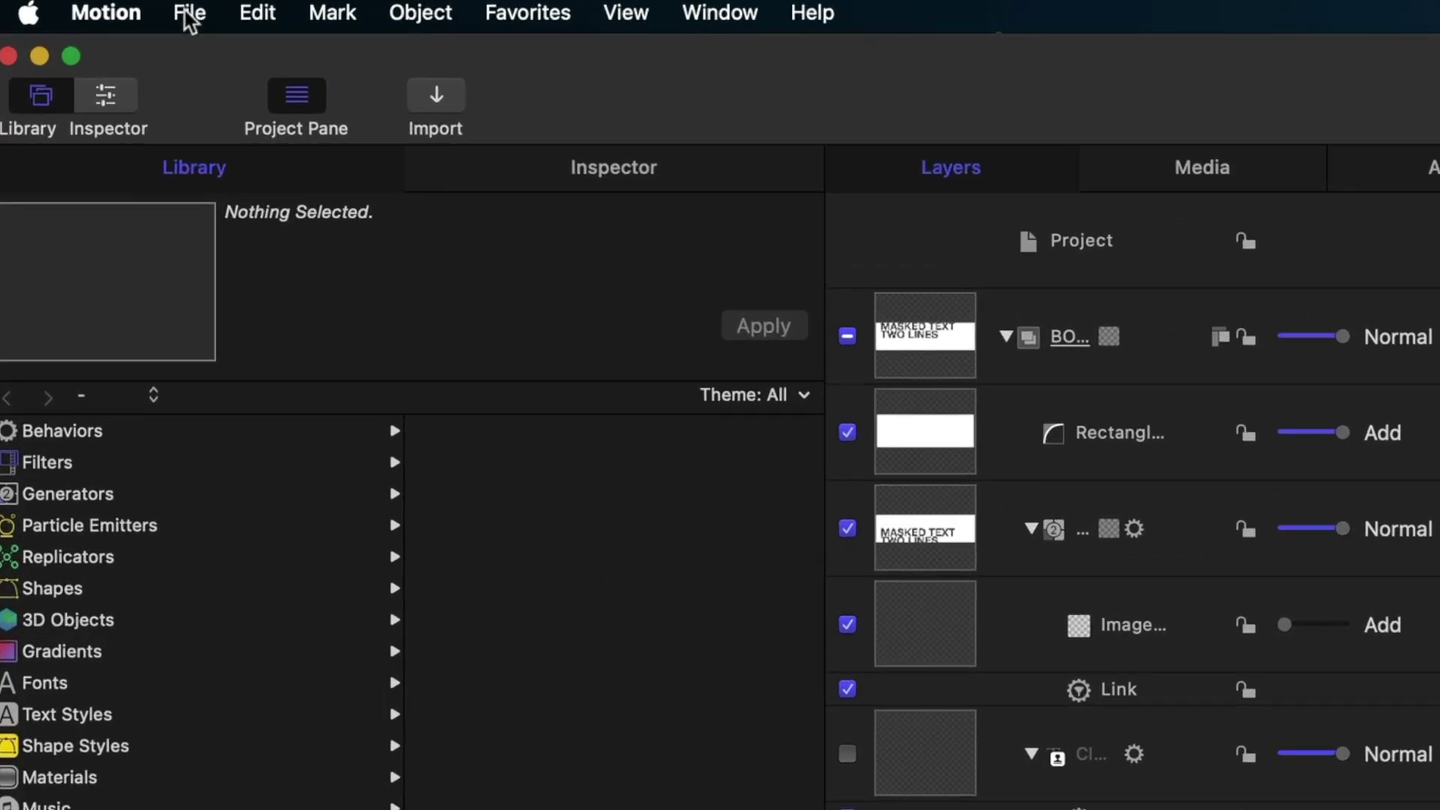
Step: Return to Motion and save the project as a new title template named TEXT KNOCKOUT VERTICAL in the *Favorites category
click(189, 15)
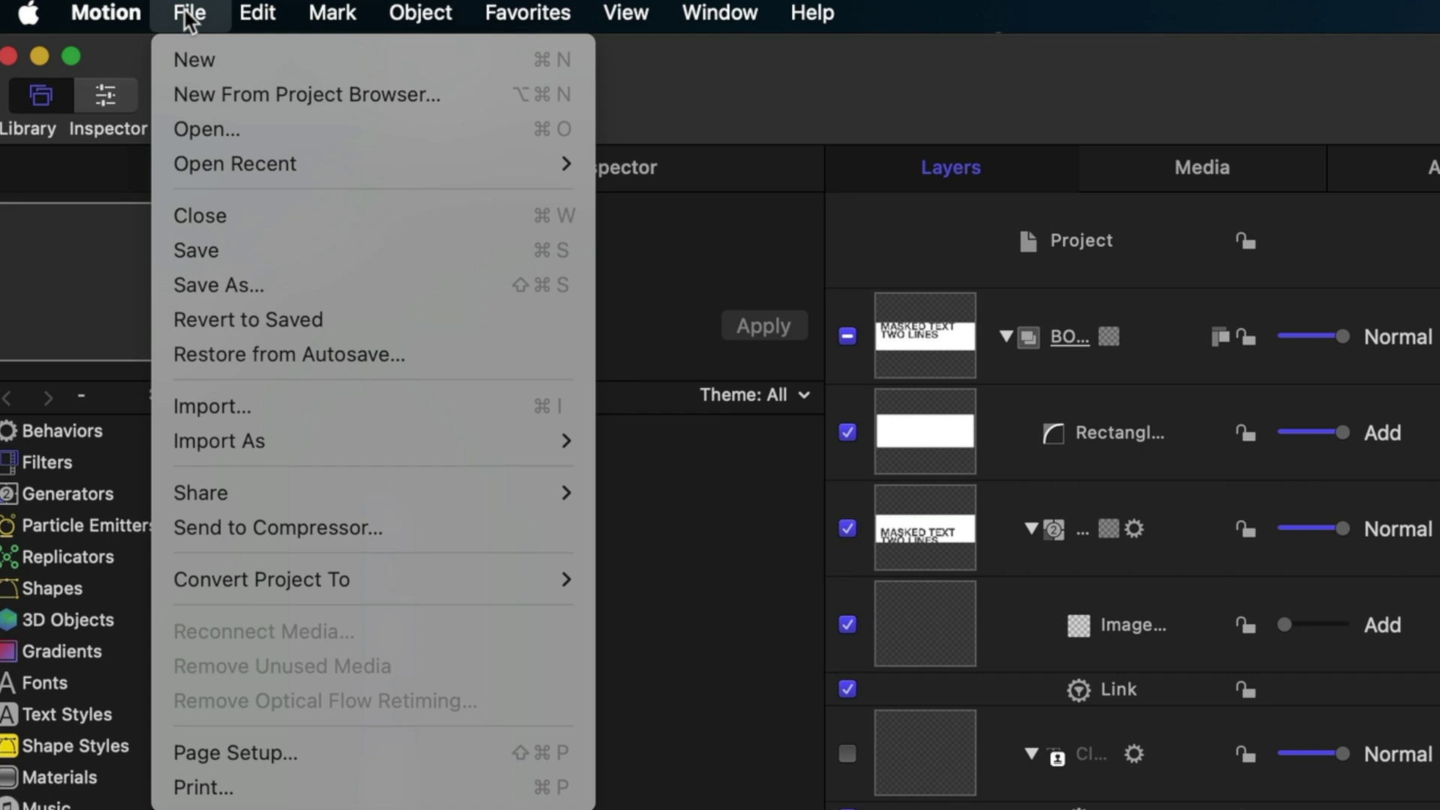
click(239, 284)
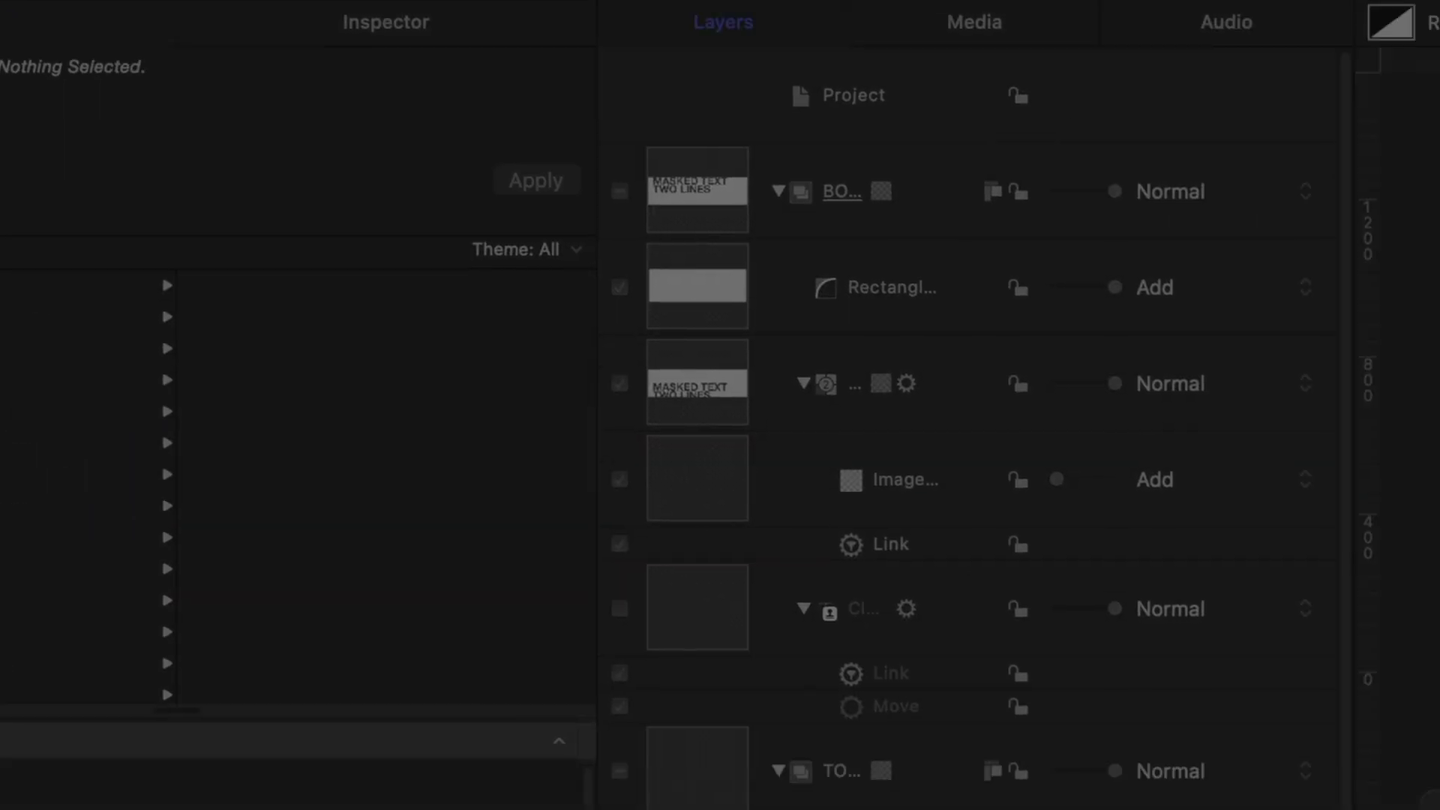
text(TEXT KNOCKOUT VERTICAL)
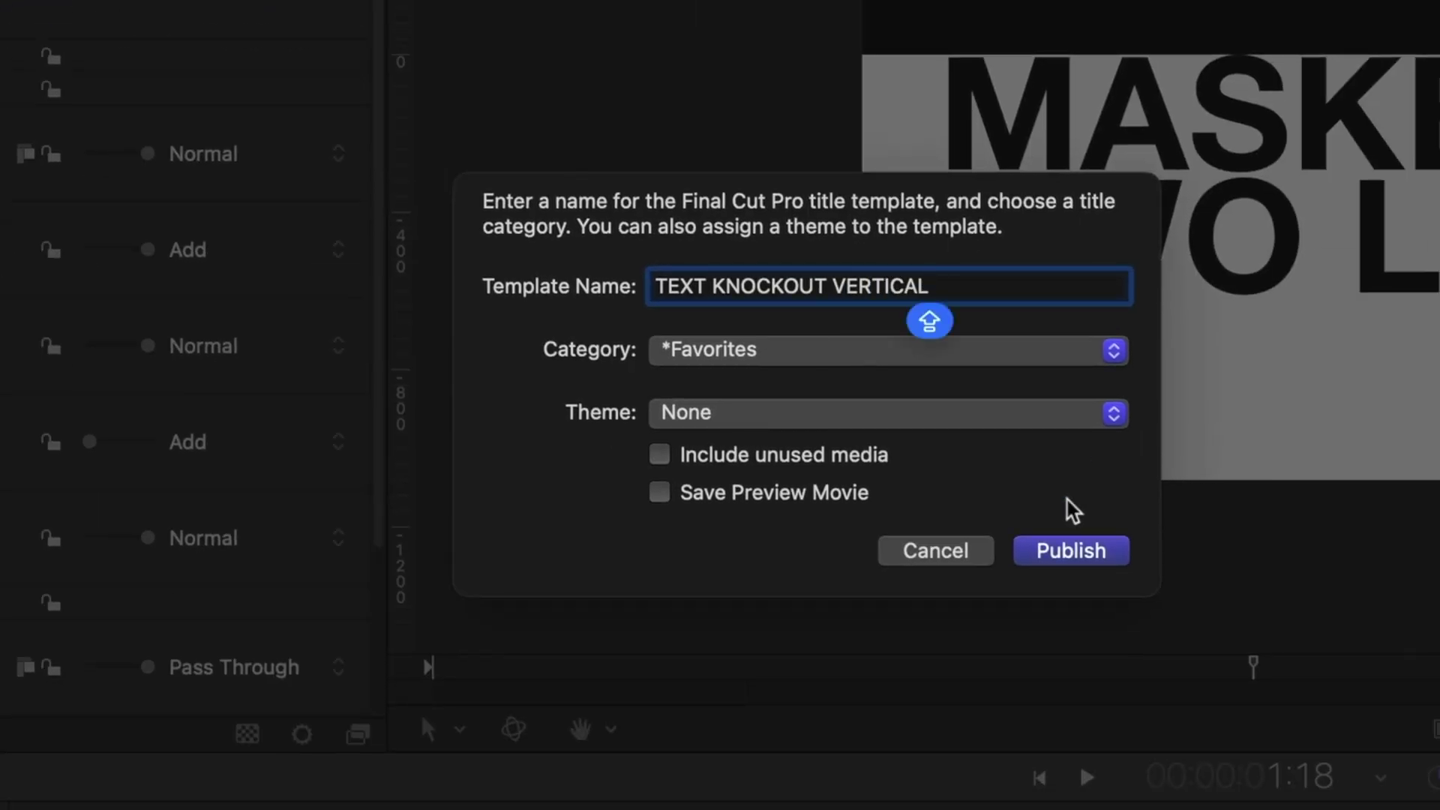
click(1074, 552)
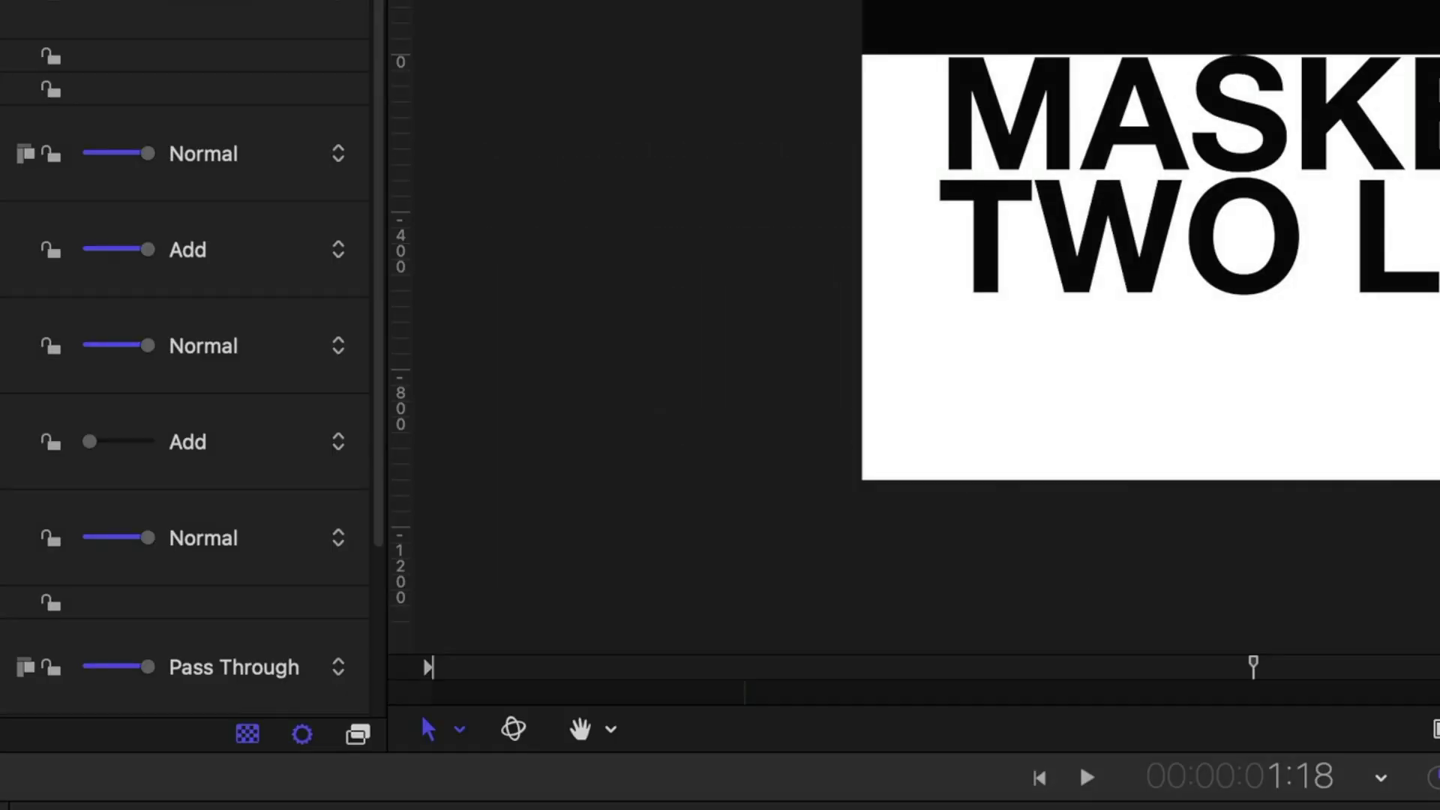
Step: Collapse the BOTTOM TEXT and TOP TEXT groups in the layer list
click(364, 122)
click(364, 157)
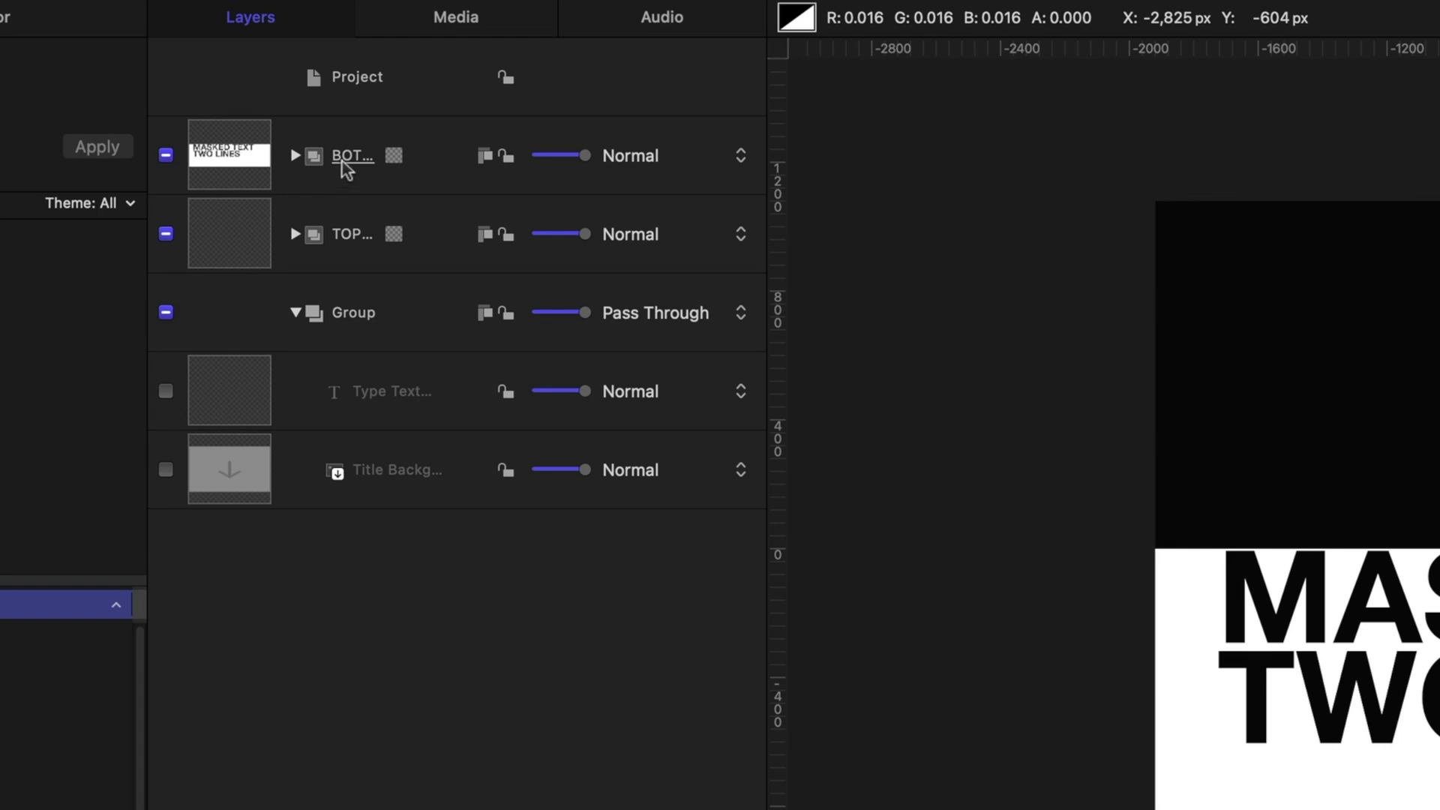
Step: Combine the BOTTOM TEXT and TOP TEXT groups into one new parent group
click(345, 166)
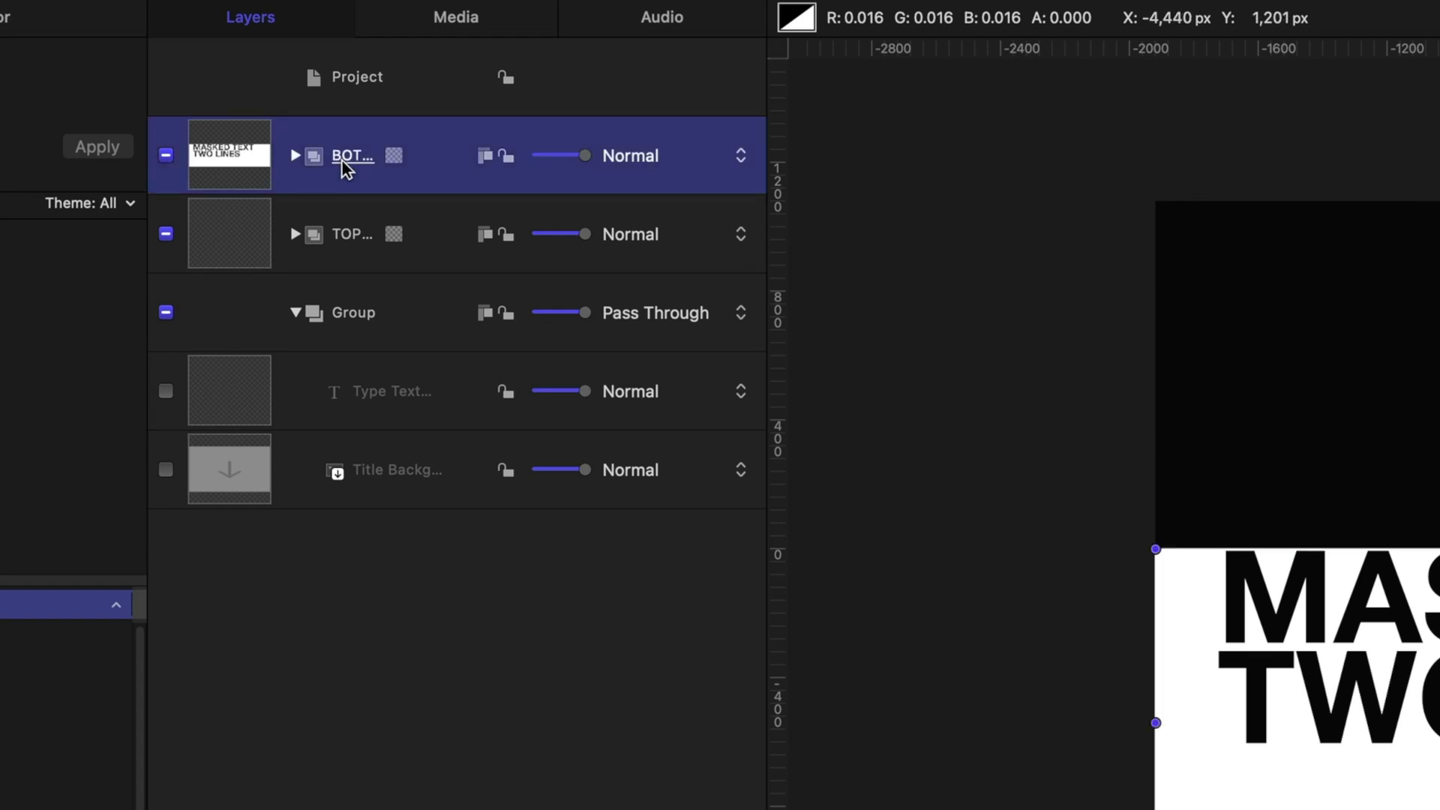
shift+click(354, 225)
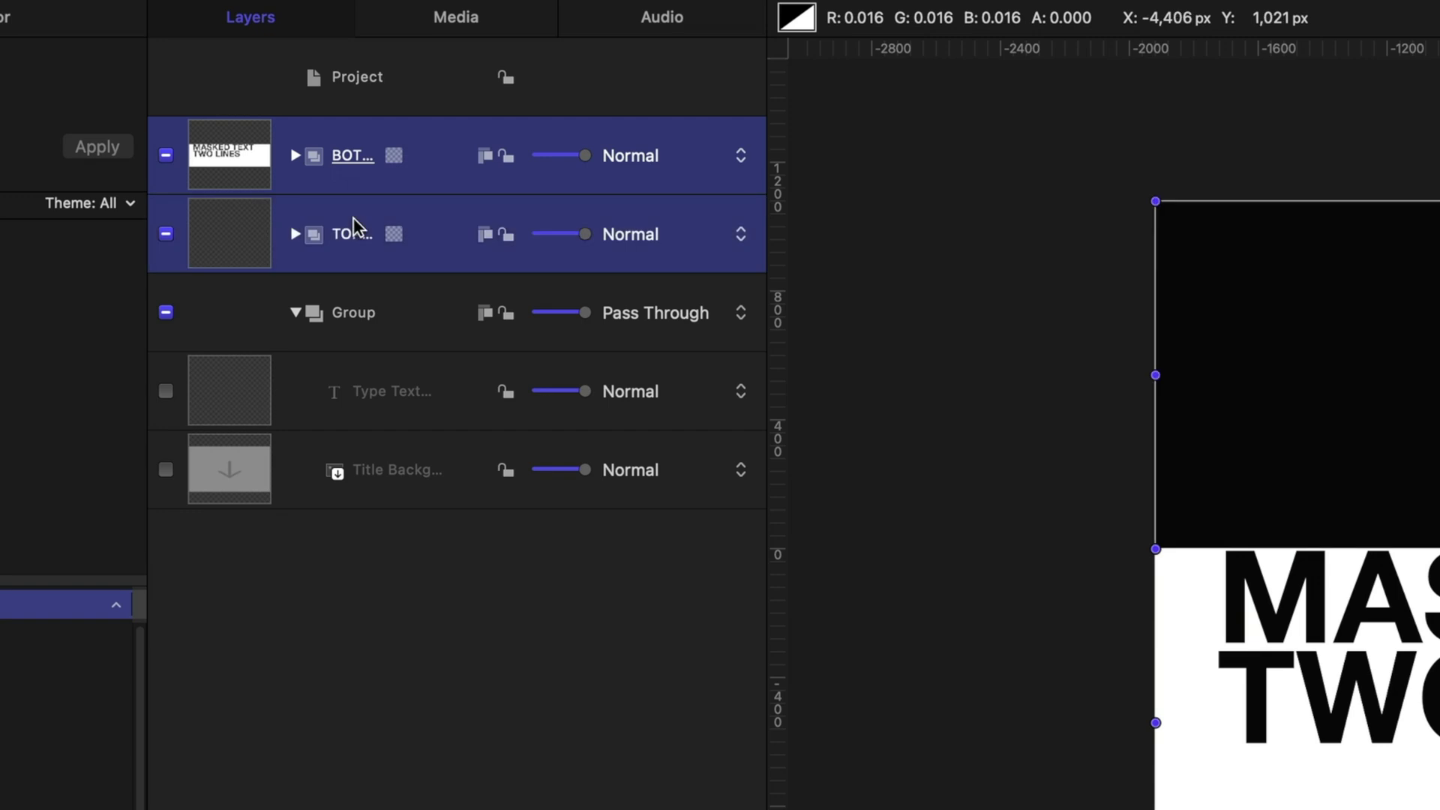
right_click(353, 215)
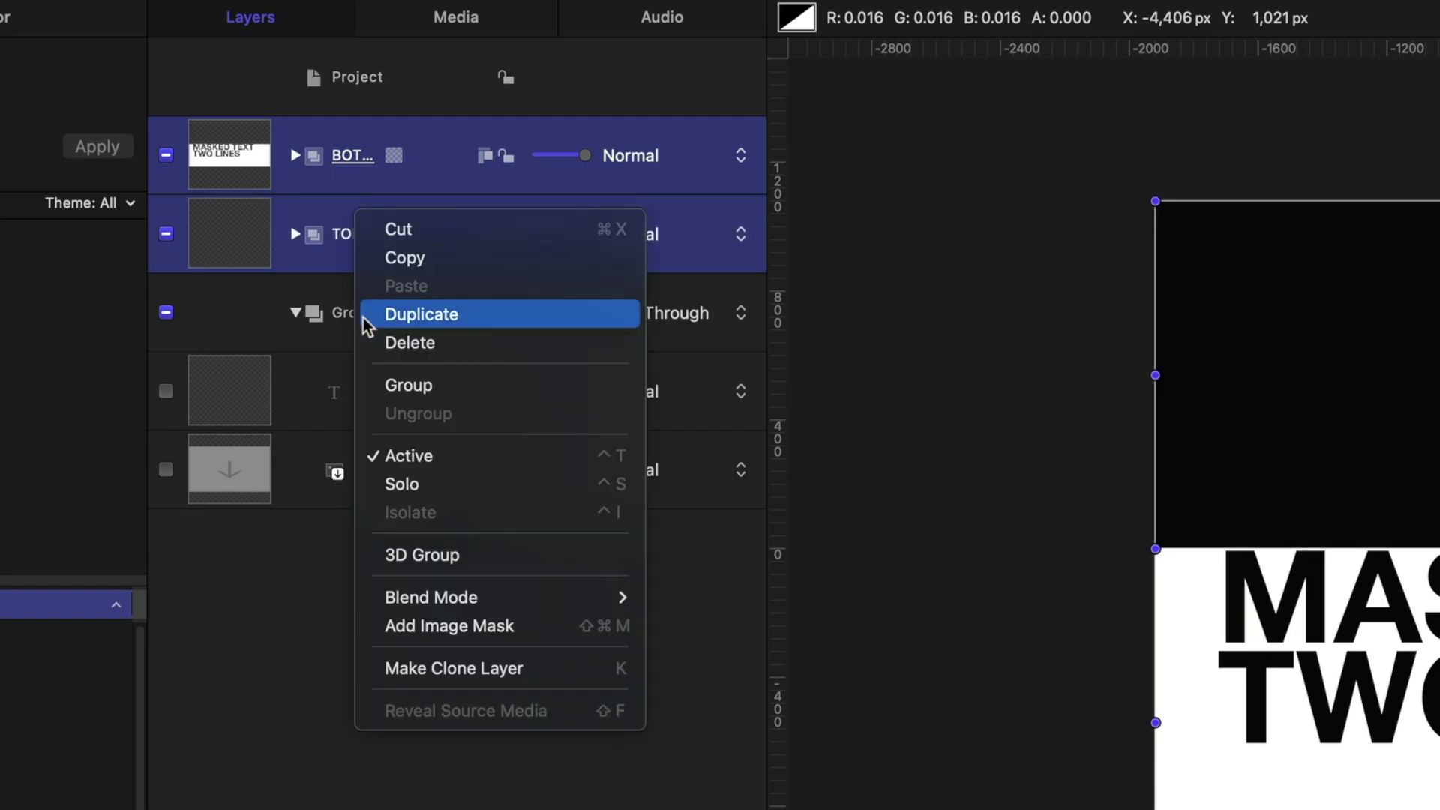
click(387, 384)
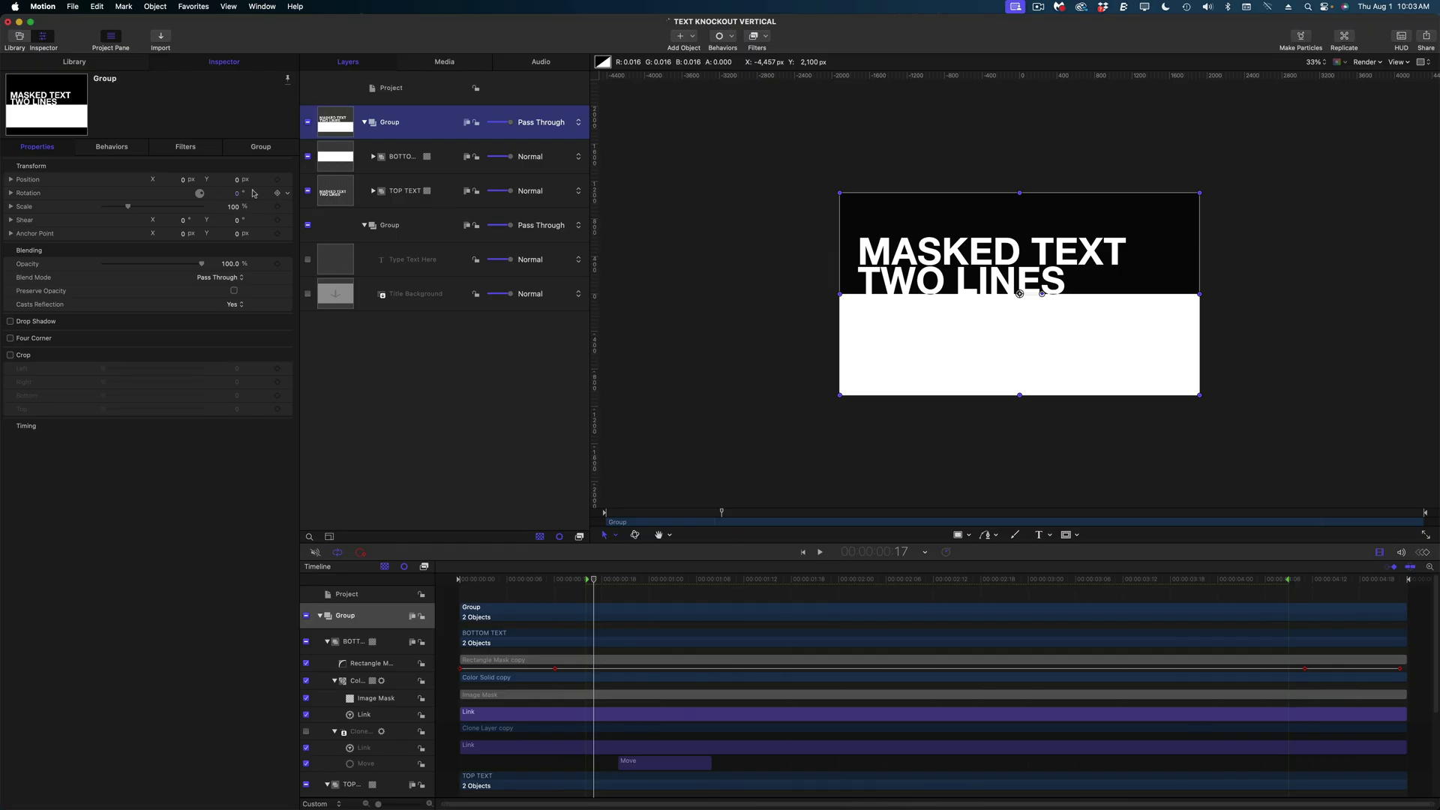
Step: Rotate the new parent group to -90° and set its X position to about -838.5 px
click(234, 193)
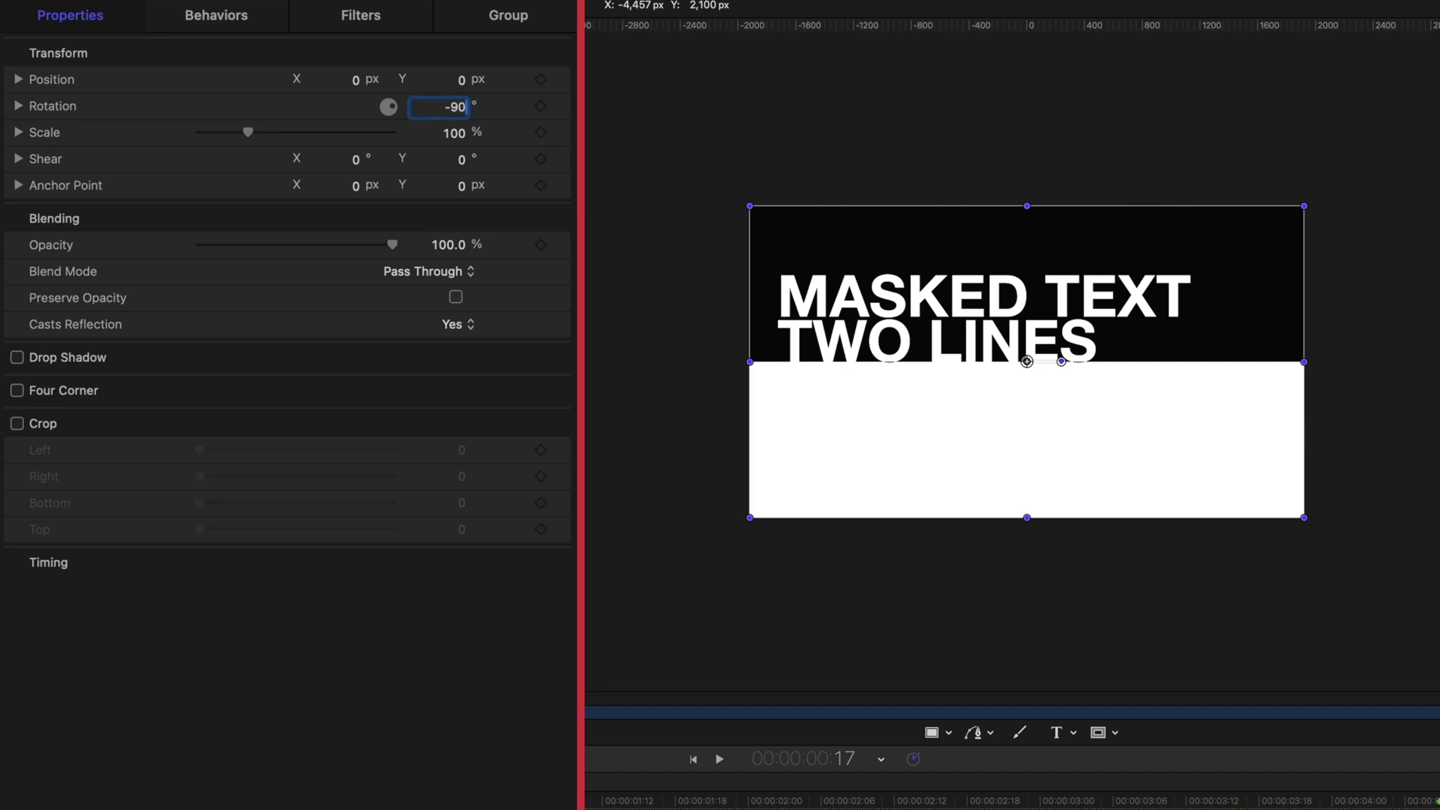
text(-90)
key(Return)
mouse_move(354, 80)
mouse_down()
mouse_move(315, 80)
mouse_move(338, 80)
mouse_up()
key(super+equal)
scroll(830, 328, left, 5)
key(super+minus)
key(super+minus)
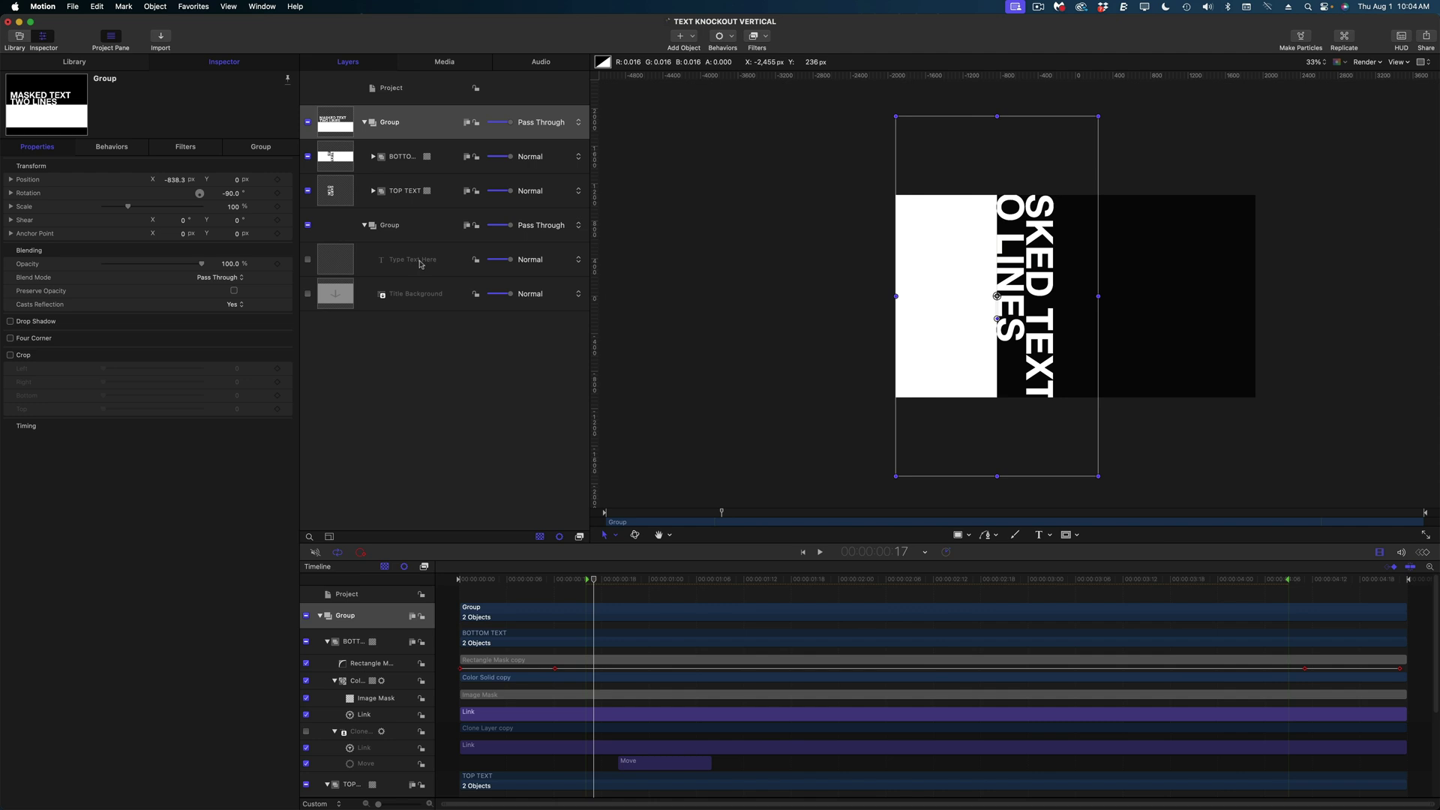
Step: Format the Type Text Here layer with size 287.6, line spacing -117 after the first line, and X offset 707.8 px
click(414, 259)
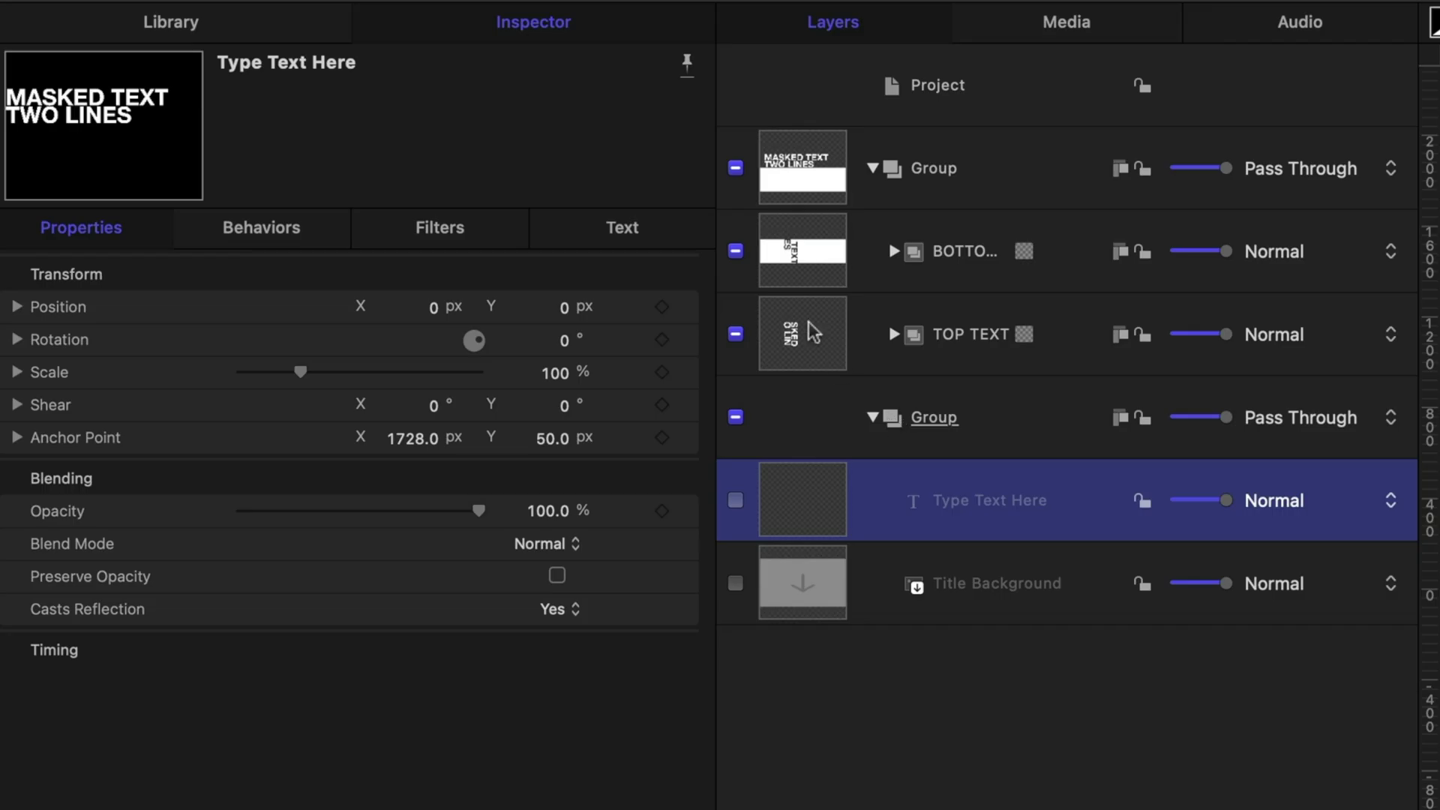
click(261, 146)
drag(548, 454, 547, 445)
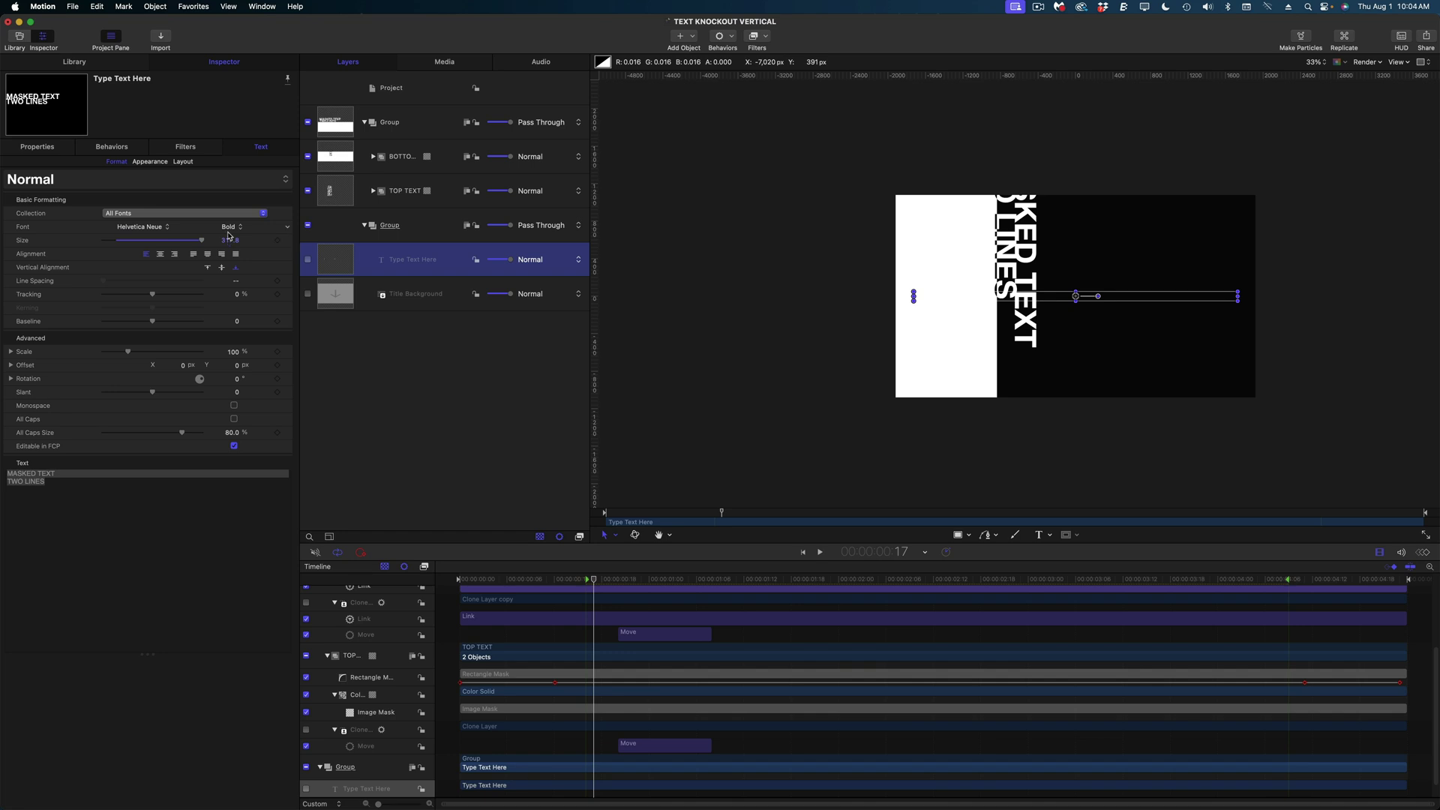
click(95, 473)
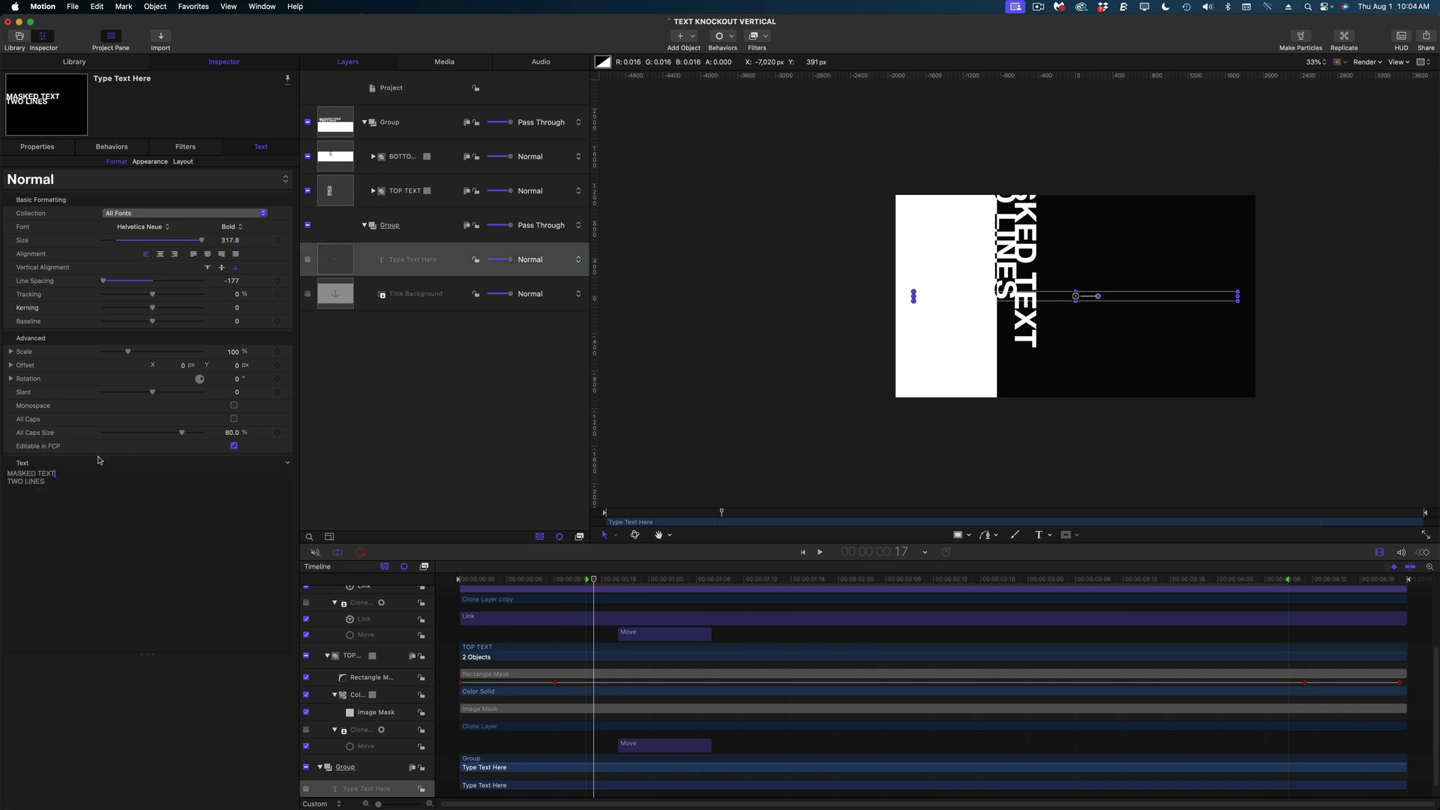
drag(233, 286, 255, 285)
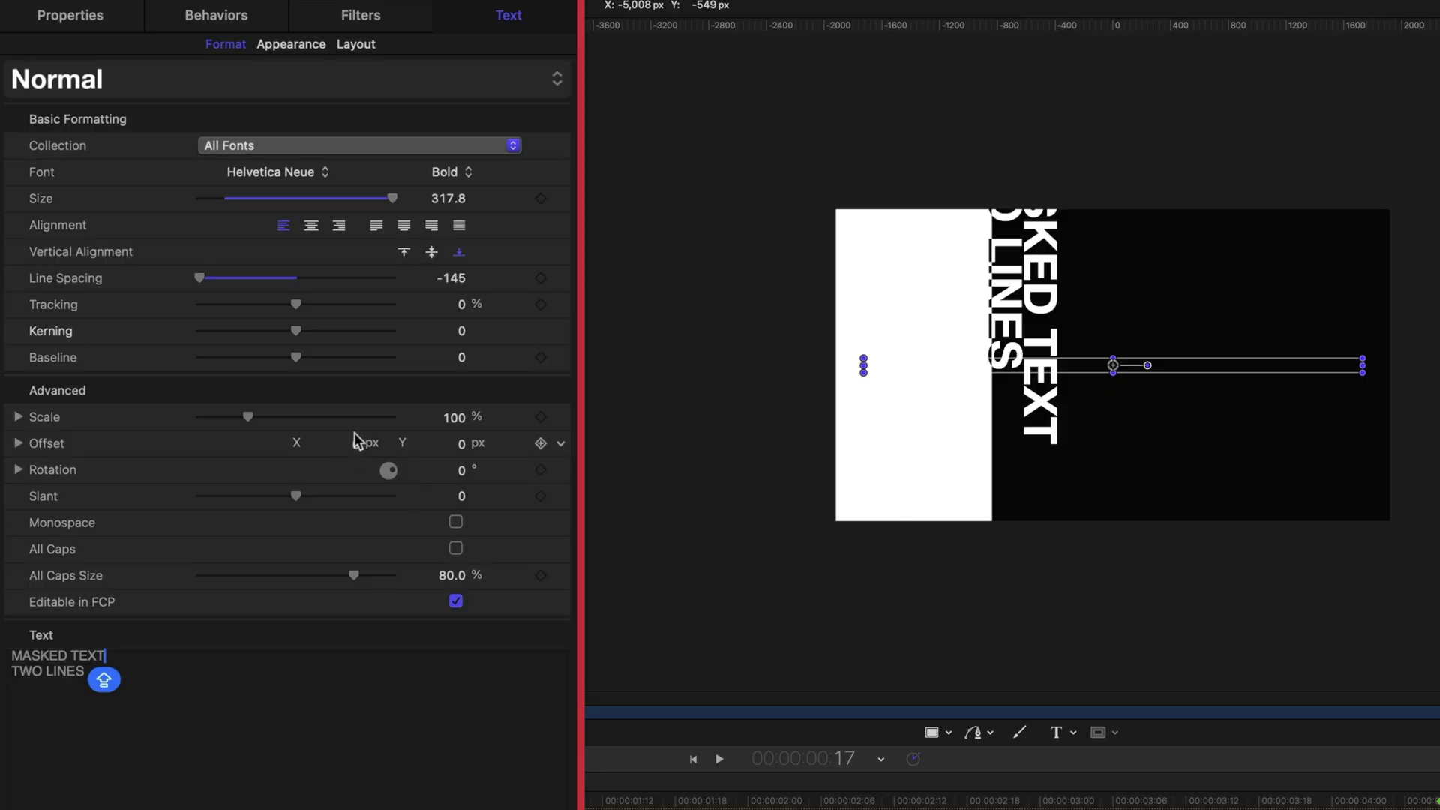
drag(357, 441, 405, 441)
drag(448, 198, 442, 203)
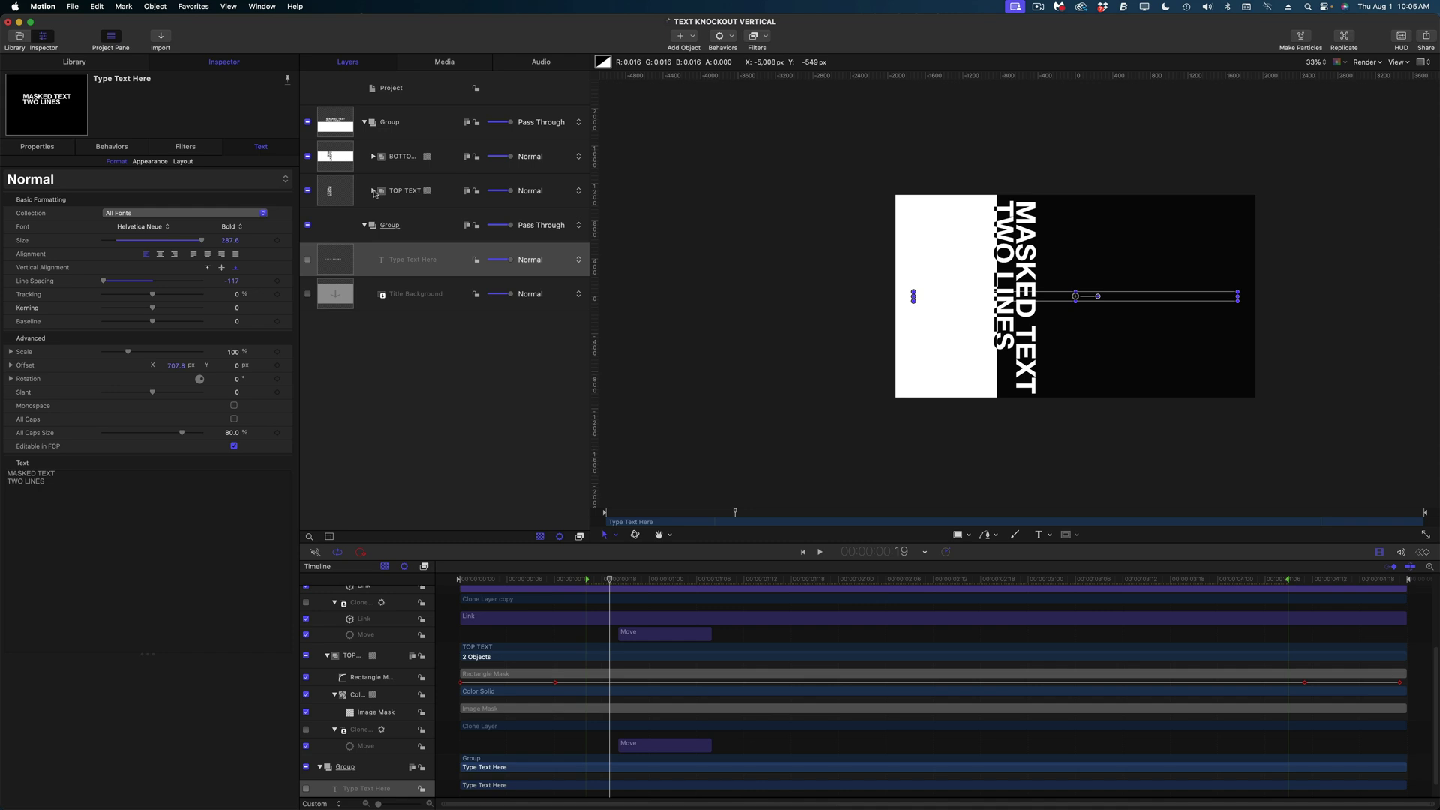
Step: Adjust the Y position of the clone layer inside the TOP TEXT group to align the text with the mask edge
click(373, 190)
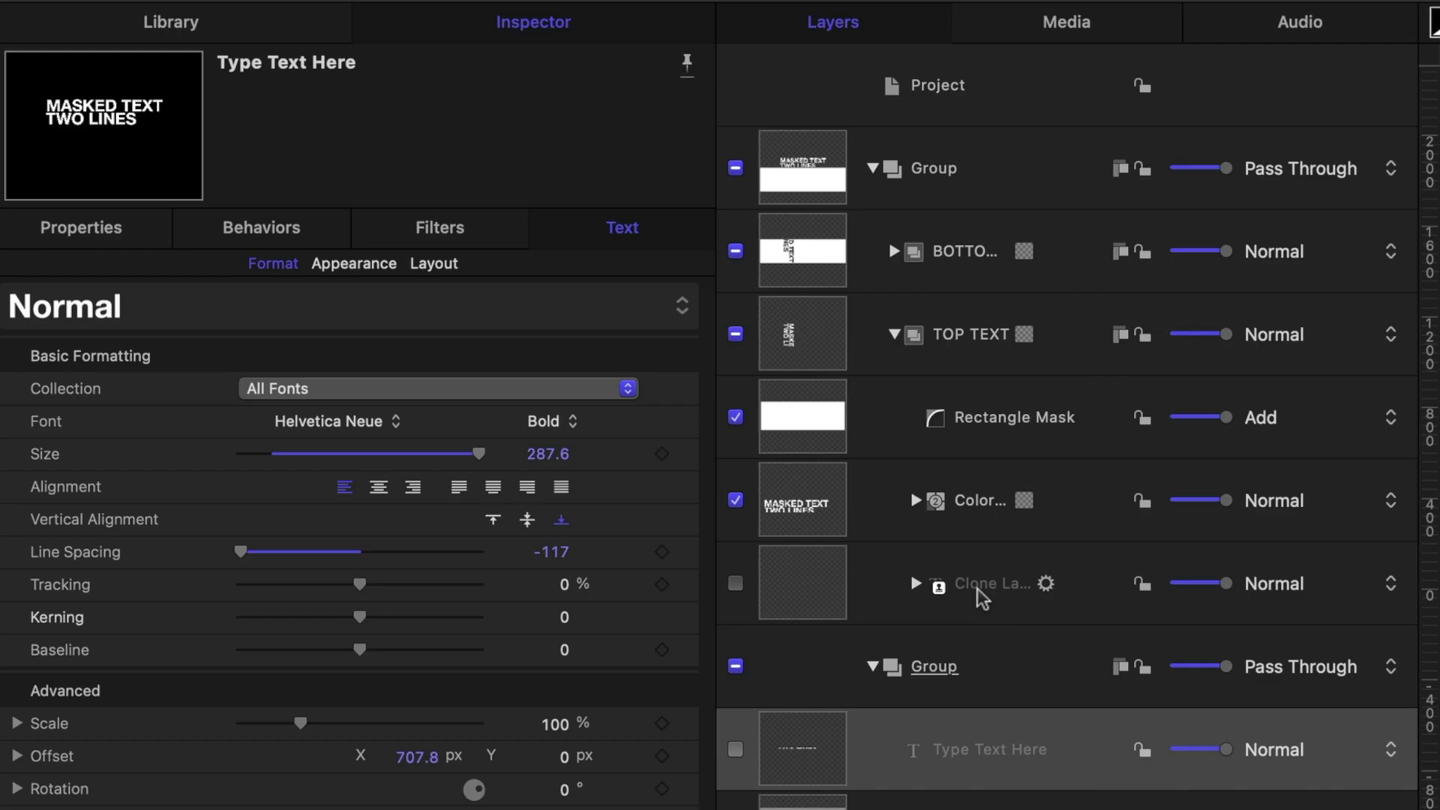
click(406, 293)
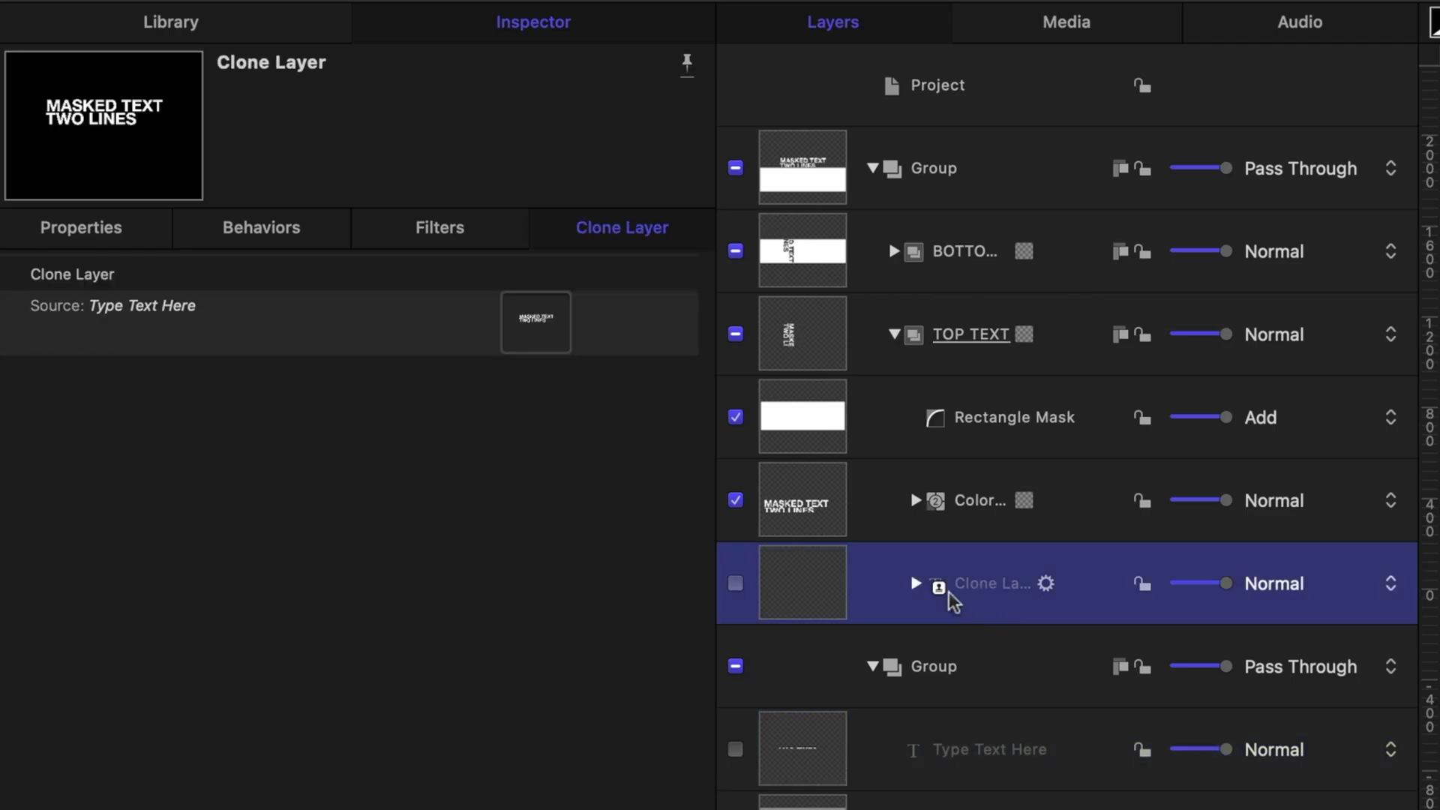
click(915, 584)
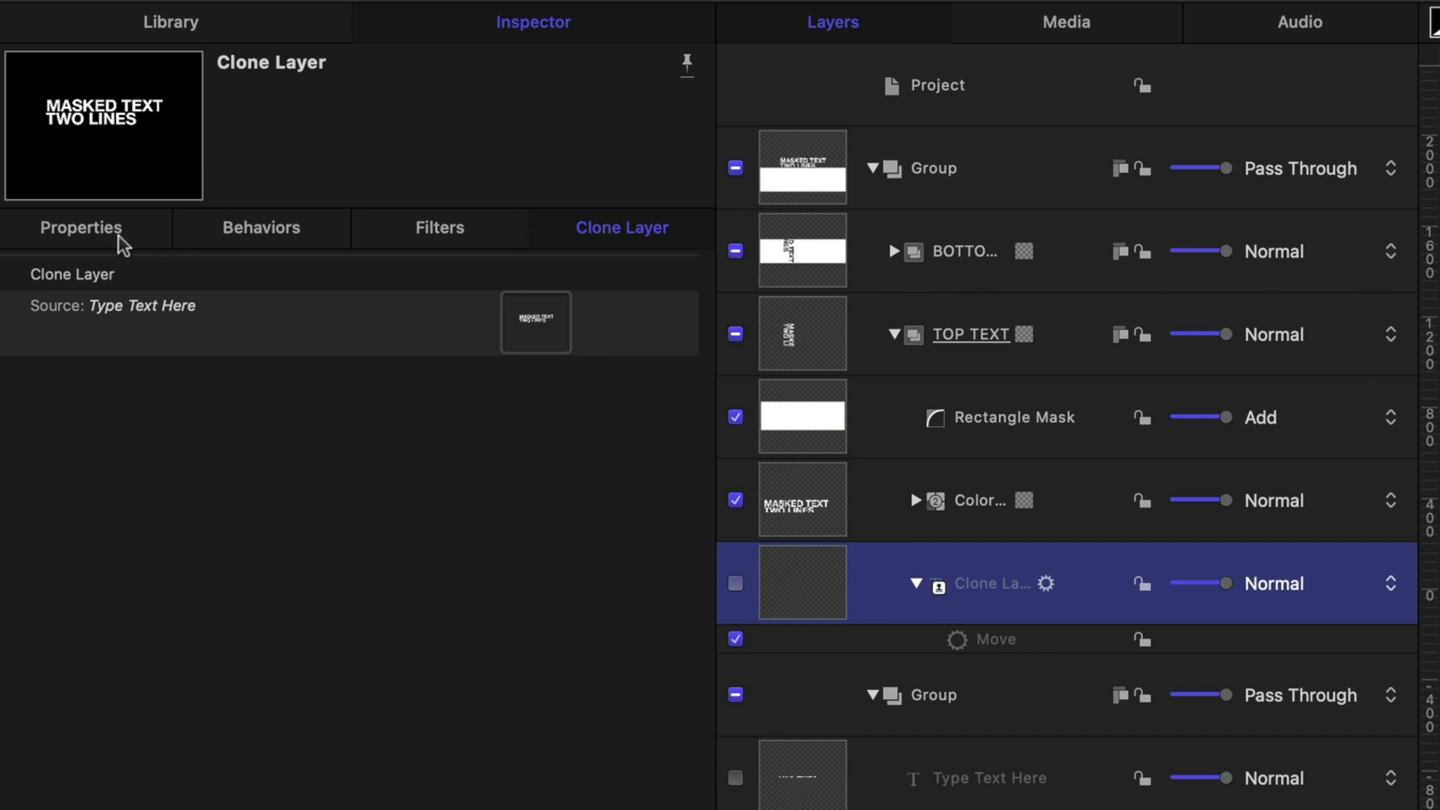
click(91, 235)
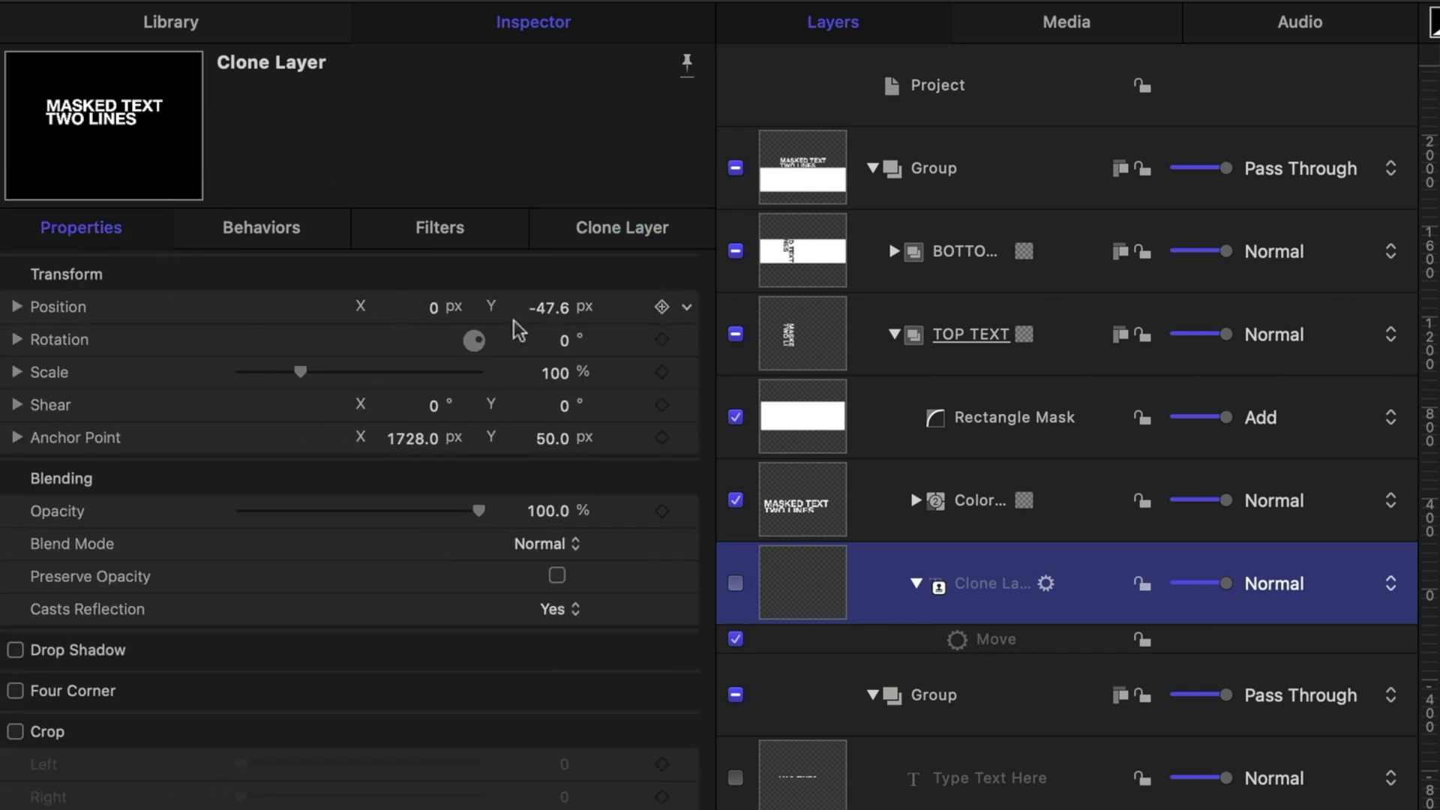
drag(557, 313, 604, 314)
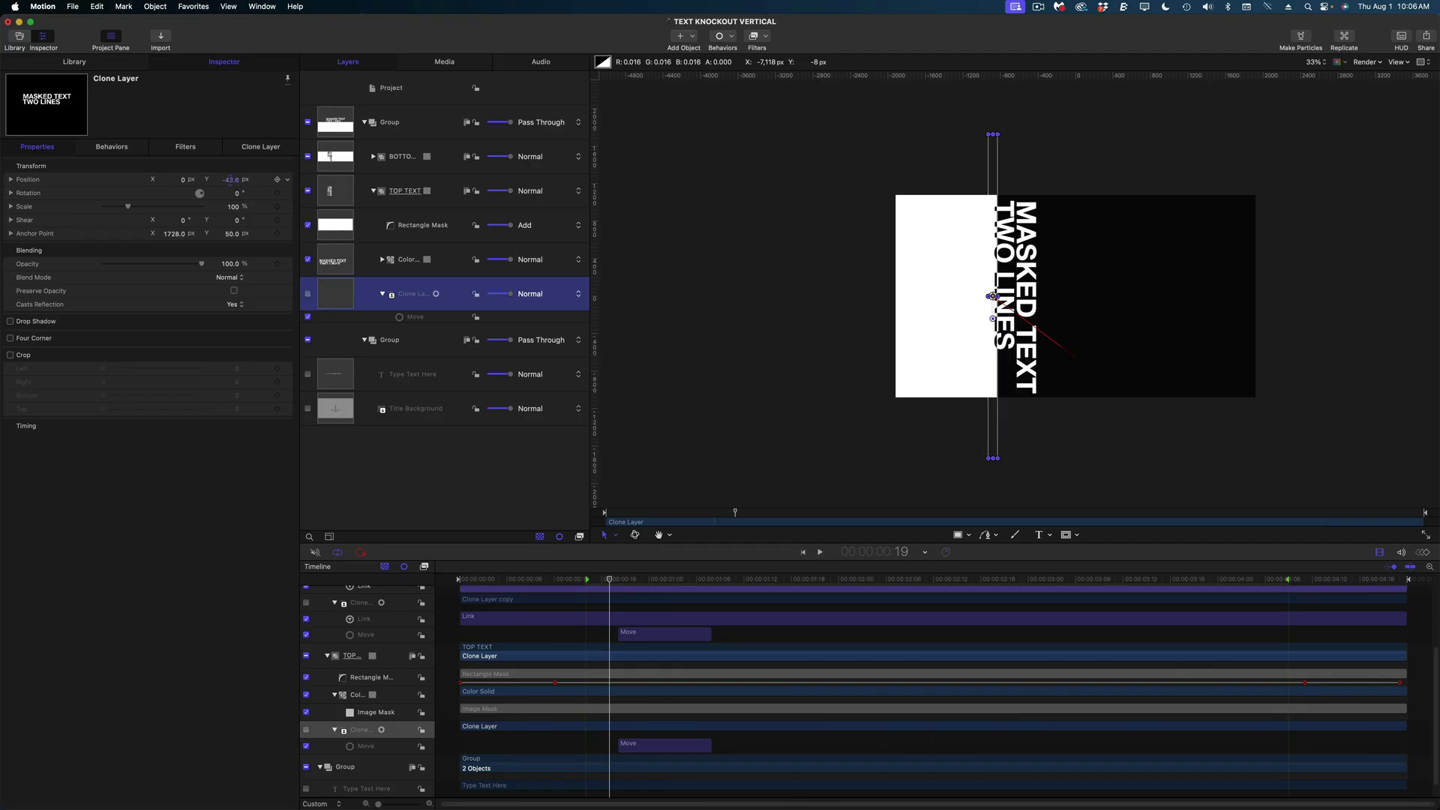
drag(231, 180, 237, 179)
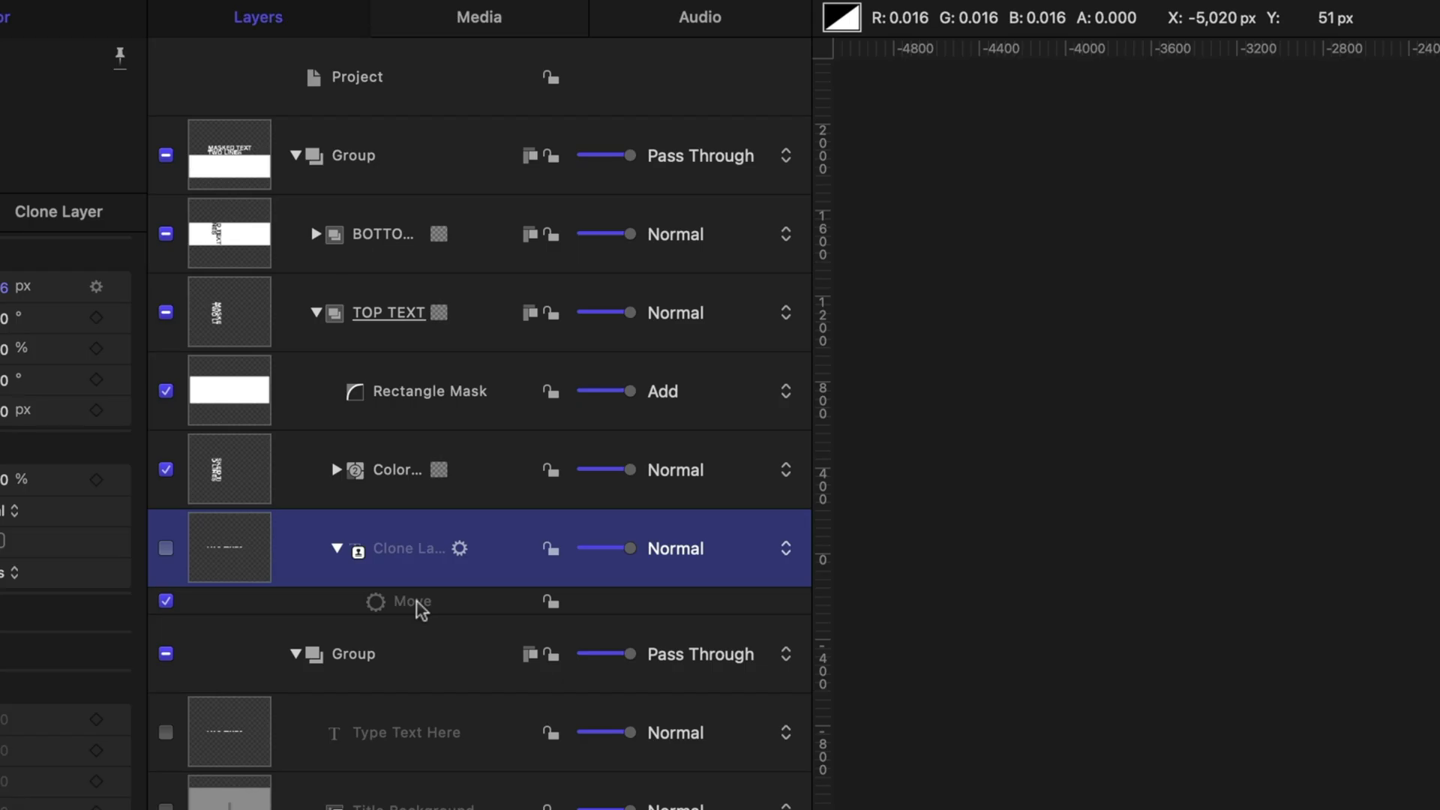
Step: Set the Y position of the TOP TEXT clone layer's Move behavior to 0 px with the playhead at 1:09
click(422, 609)
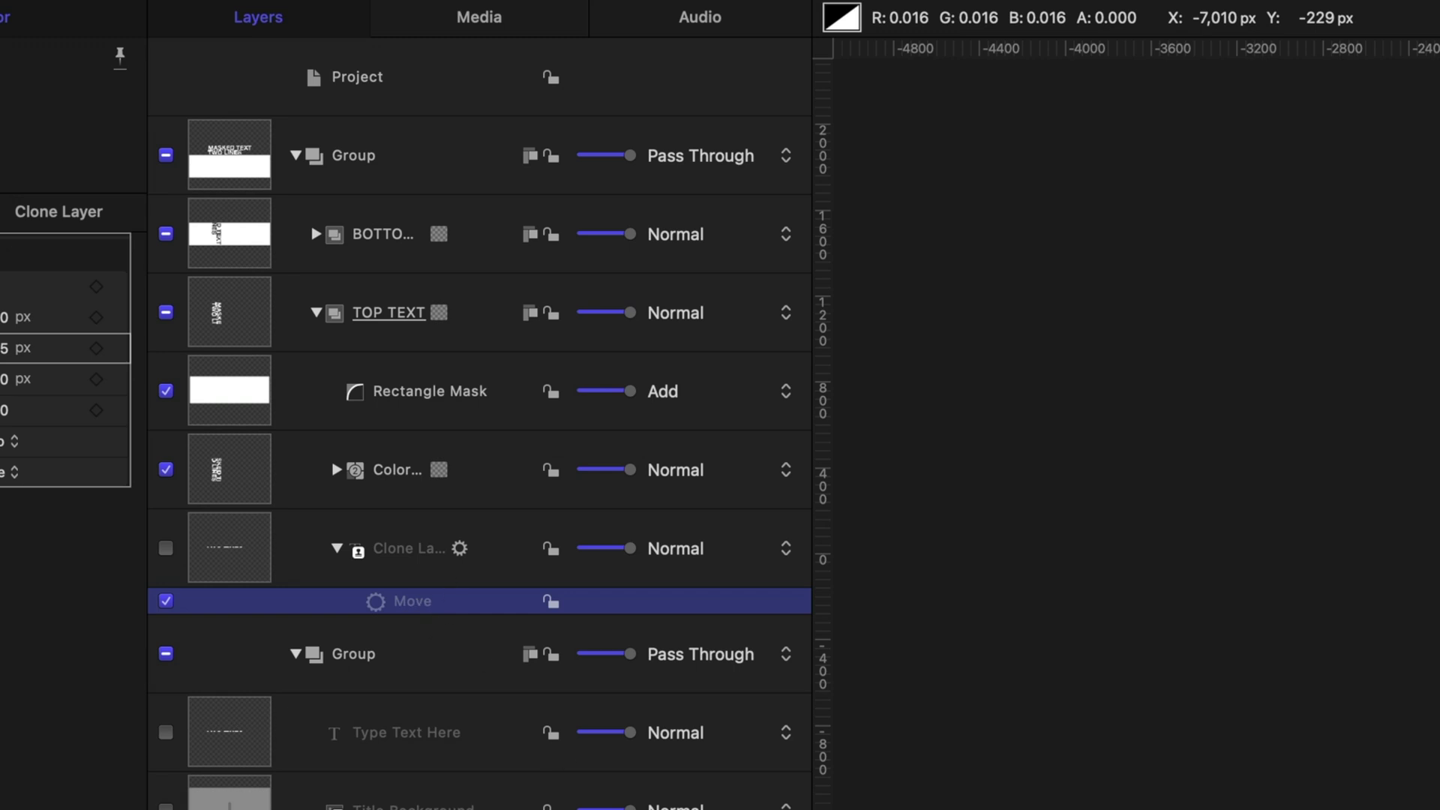
drag(664, 582, 720, 582)
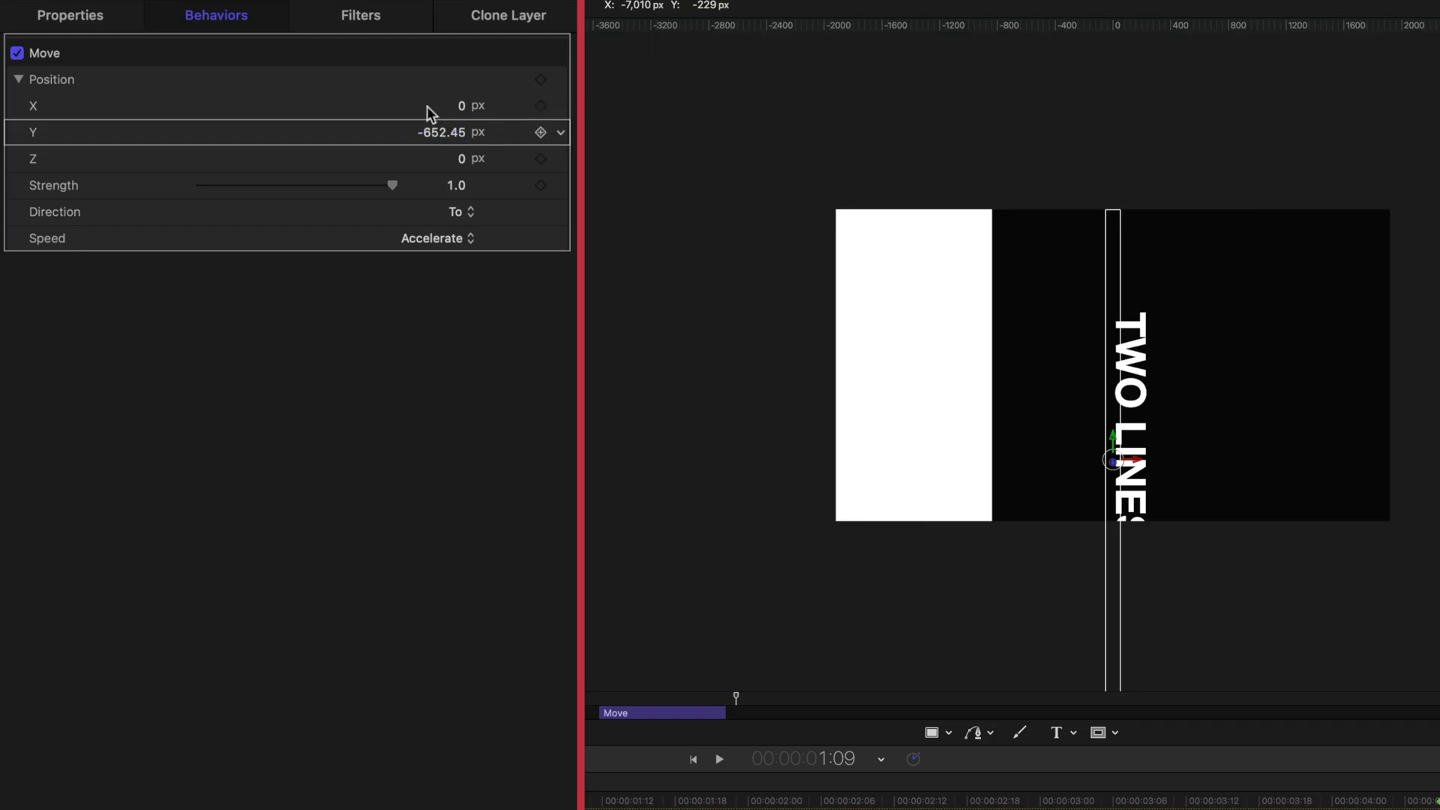
click(449, 132)
text(0)
key(Return)
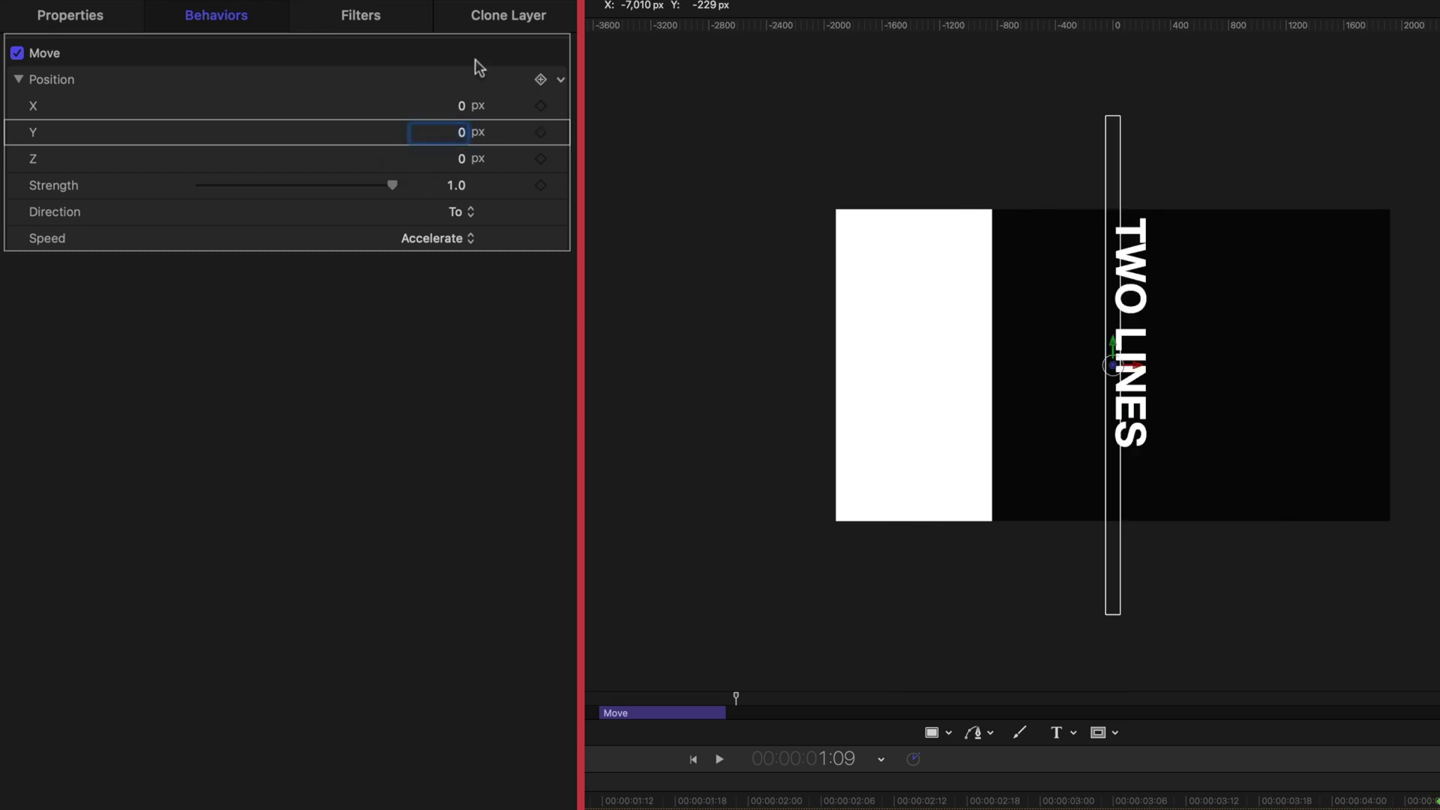
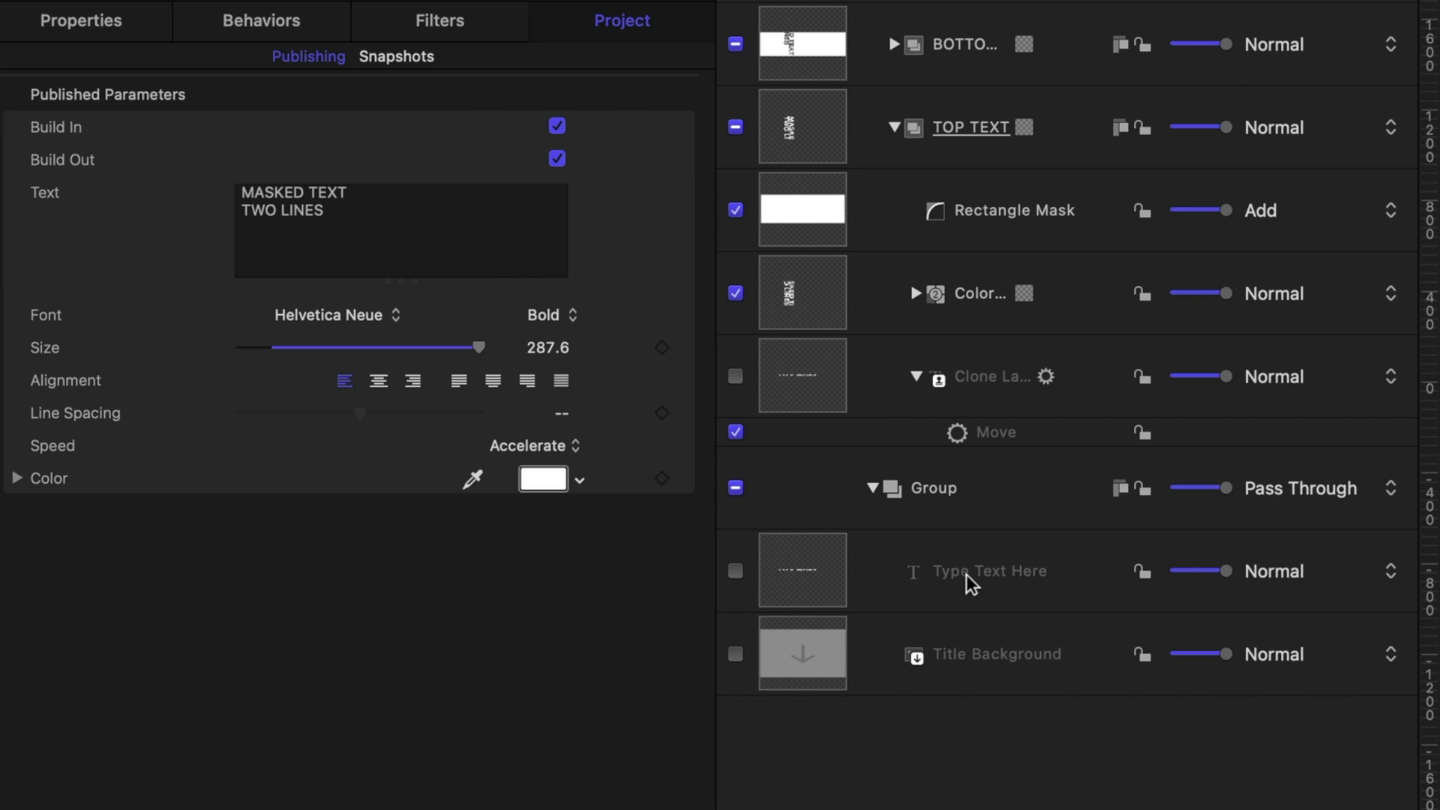
Step: Publish the Type Text Here layer's Y offset and rename the published parameter Start Position
click(404, 378)
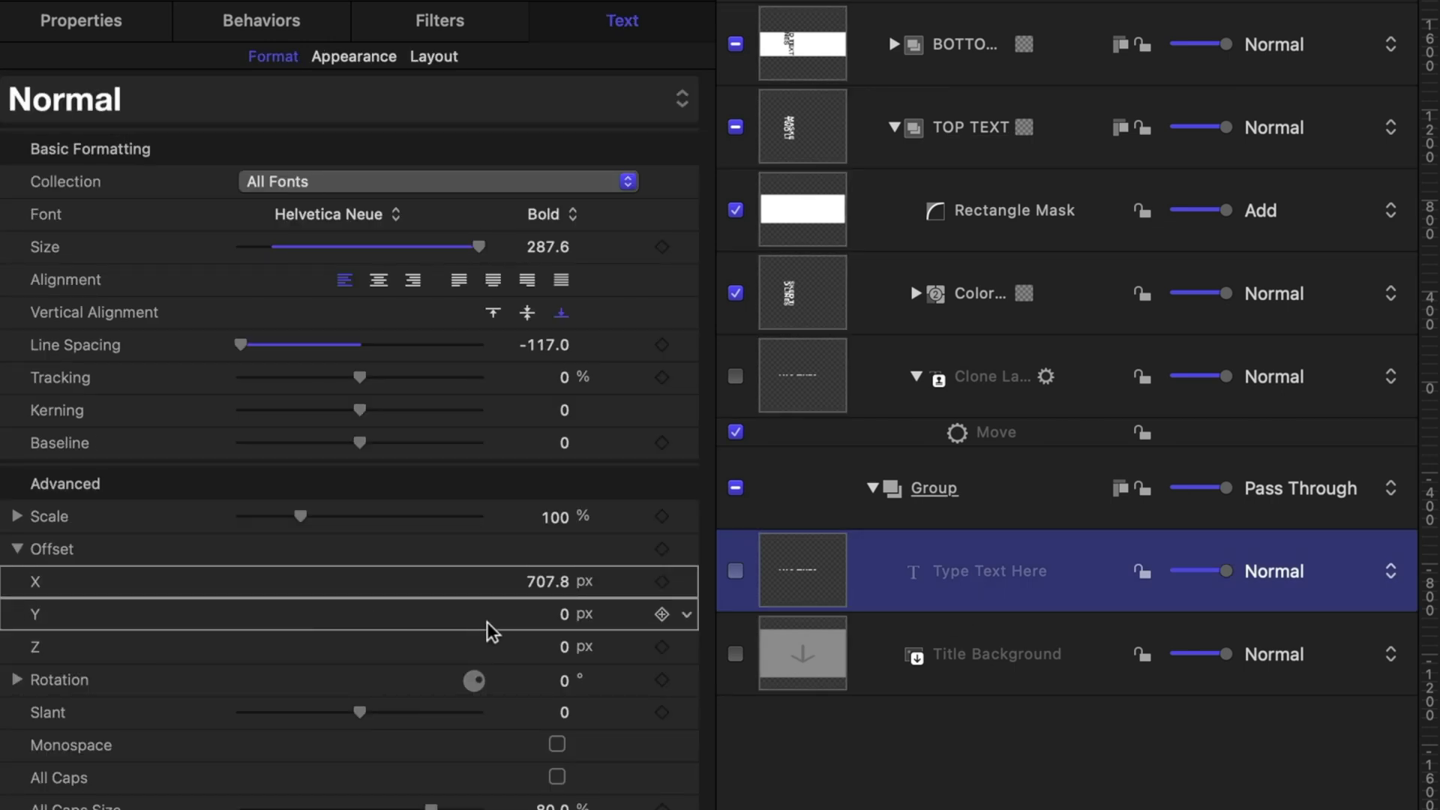
click(687, 618)
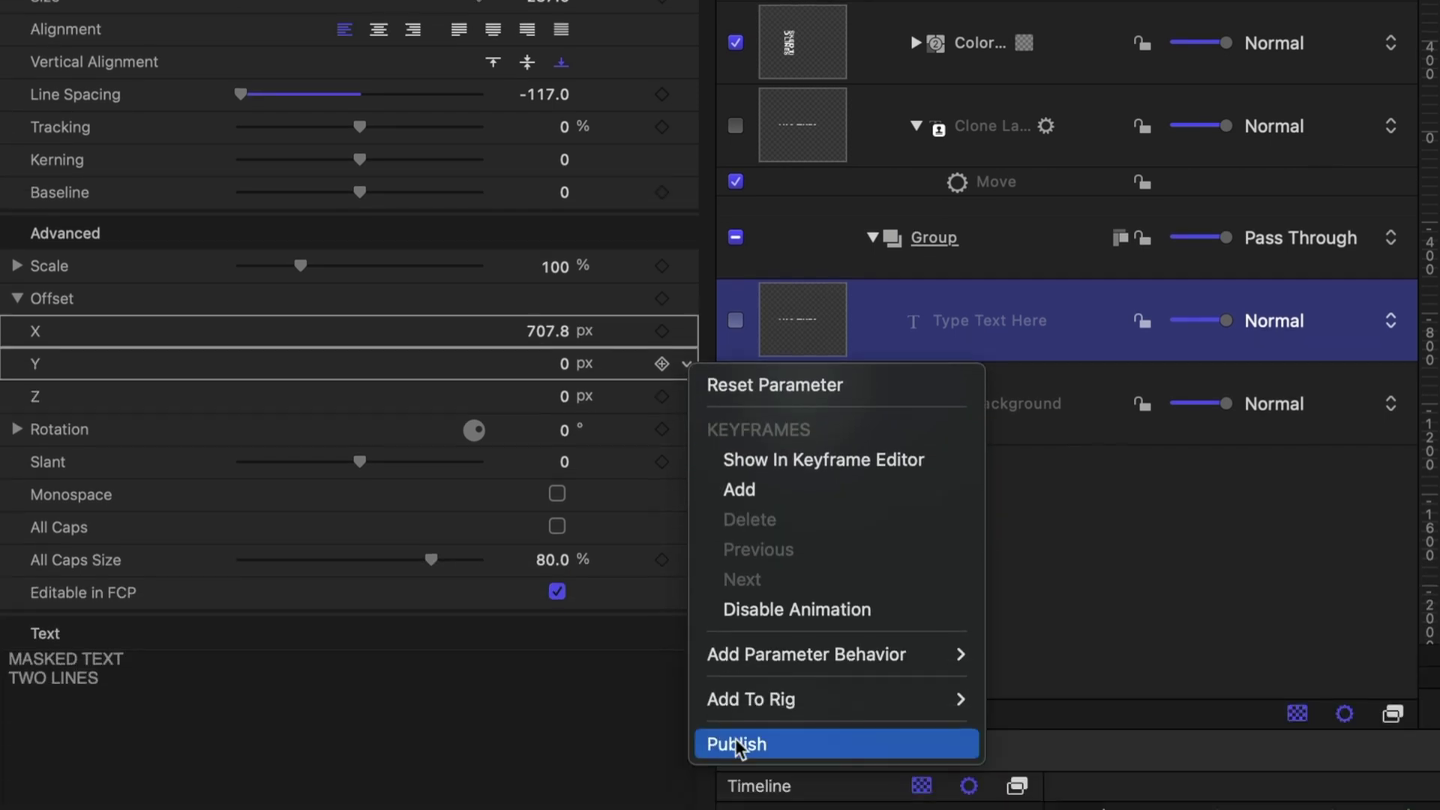
click(739, 729)
click(937, 0)
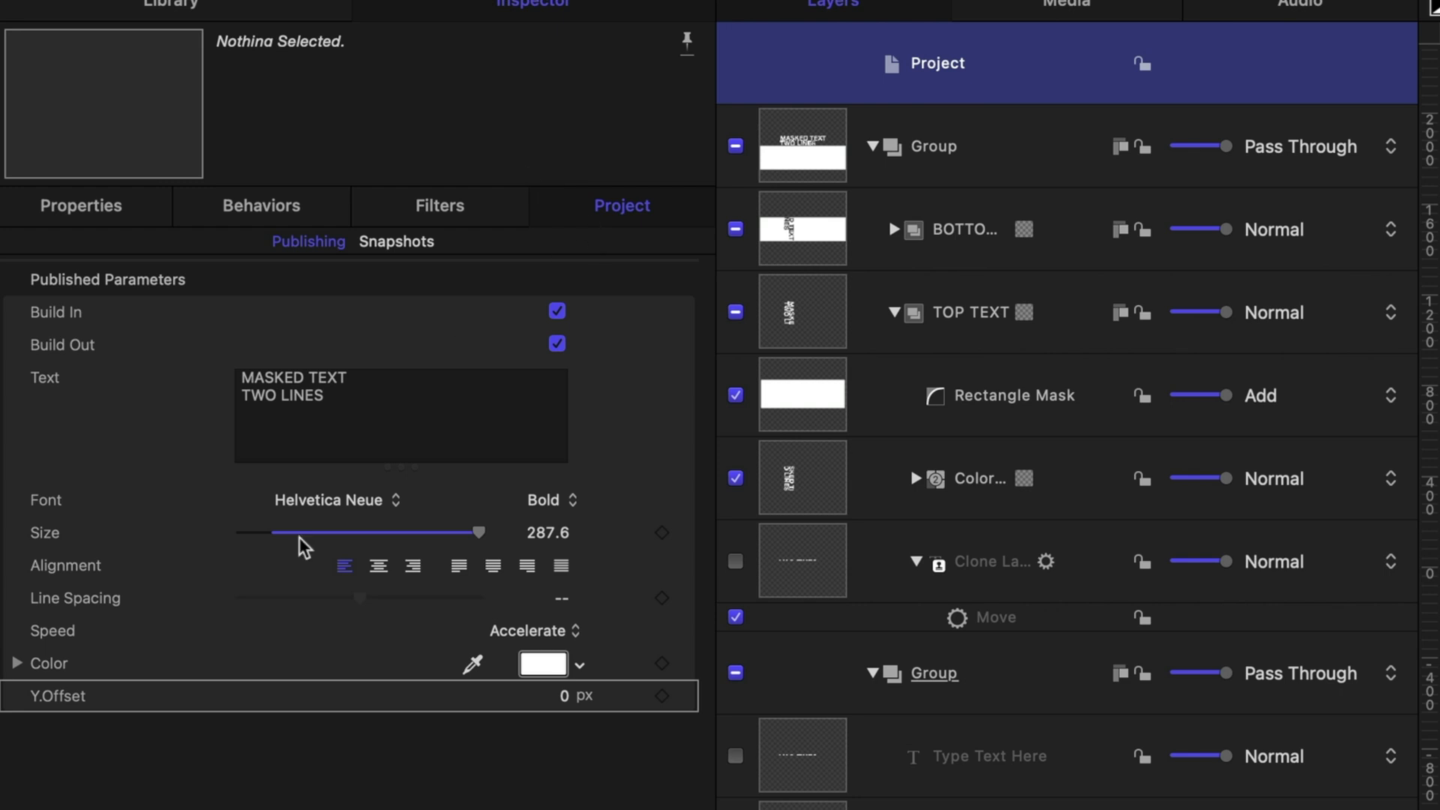
double_click(67, 697)
text(St)
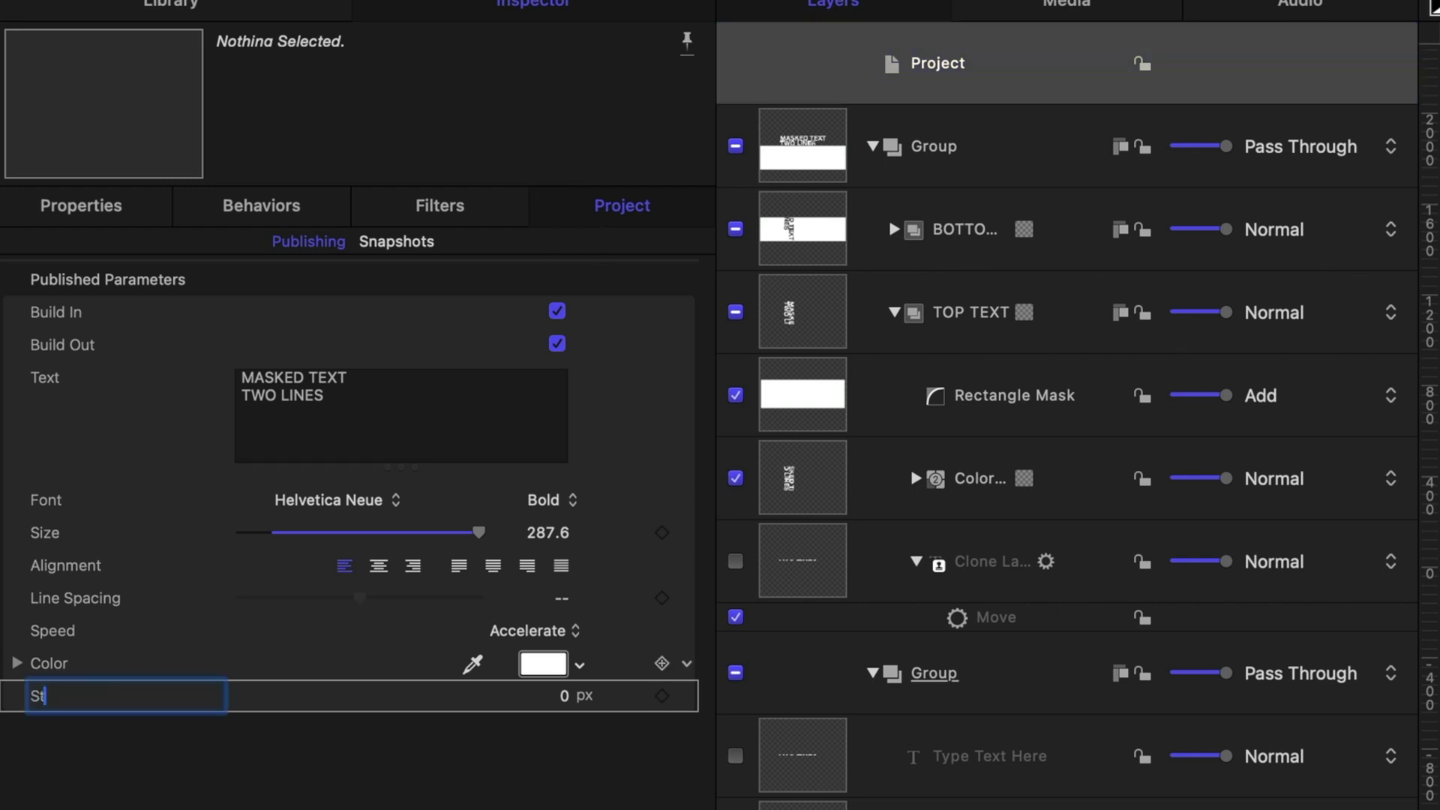
text(art Position)
key(Return)
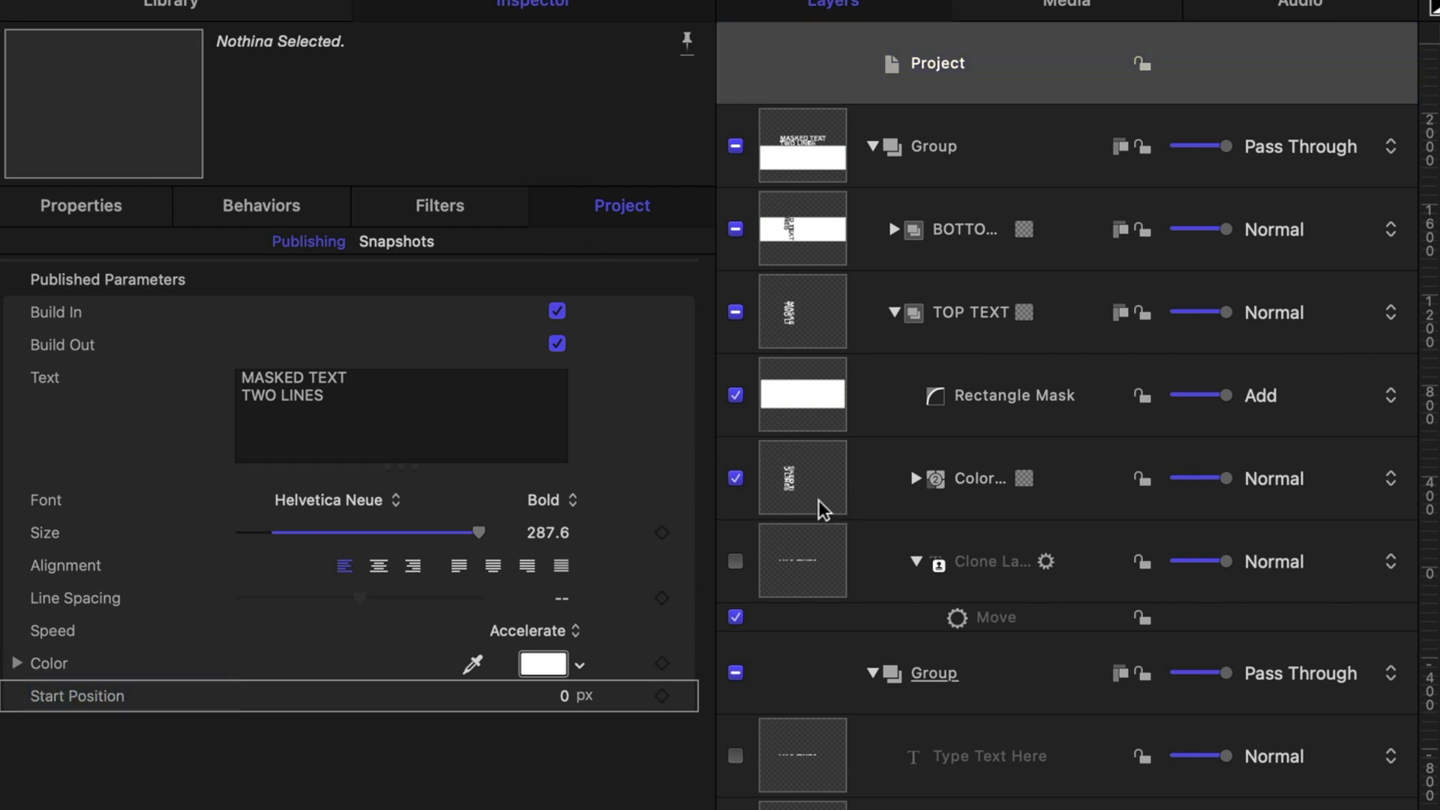
Step: Publish the X position of the clone layer's Move behavior and rename the published parameter End Position
click(975, 630)
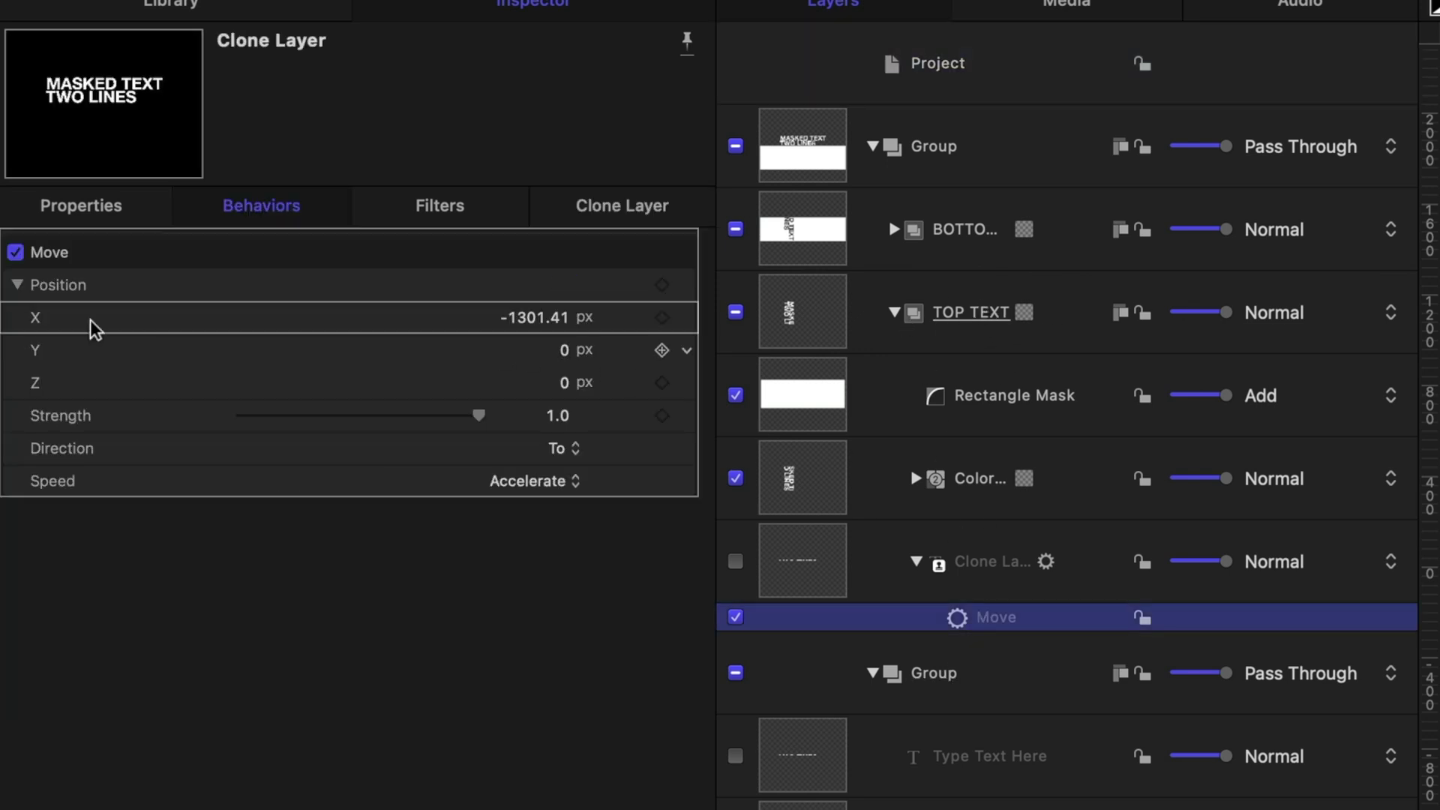
click(688, 319)
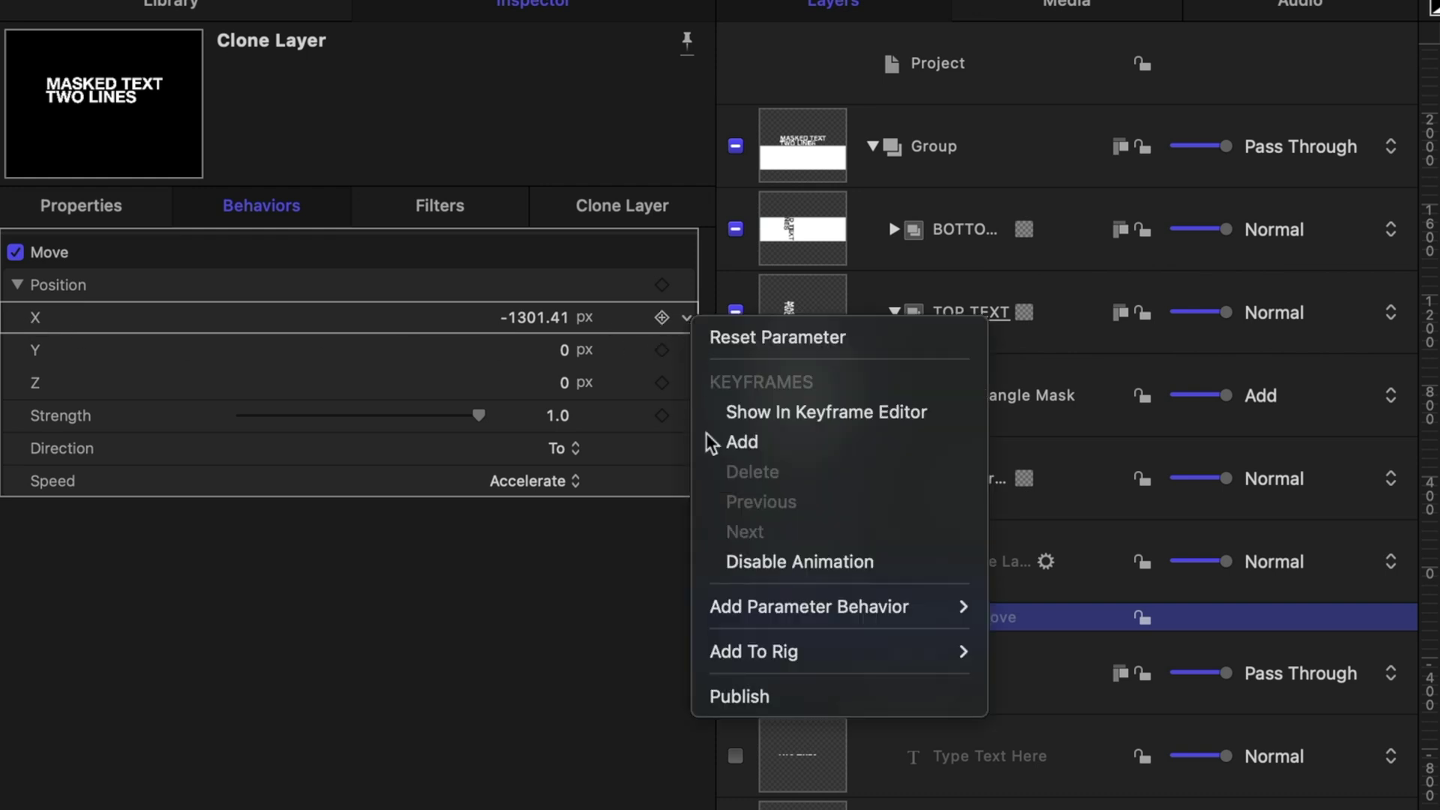
click(741, 697)
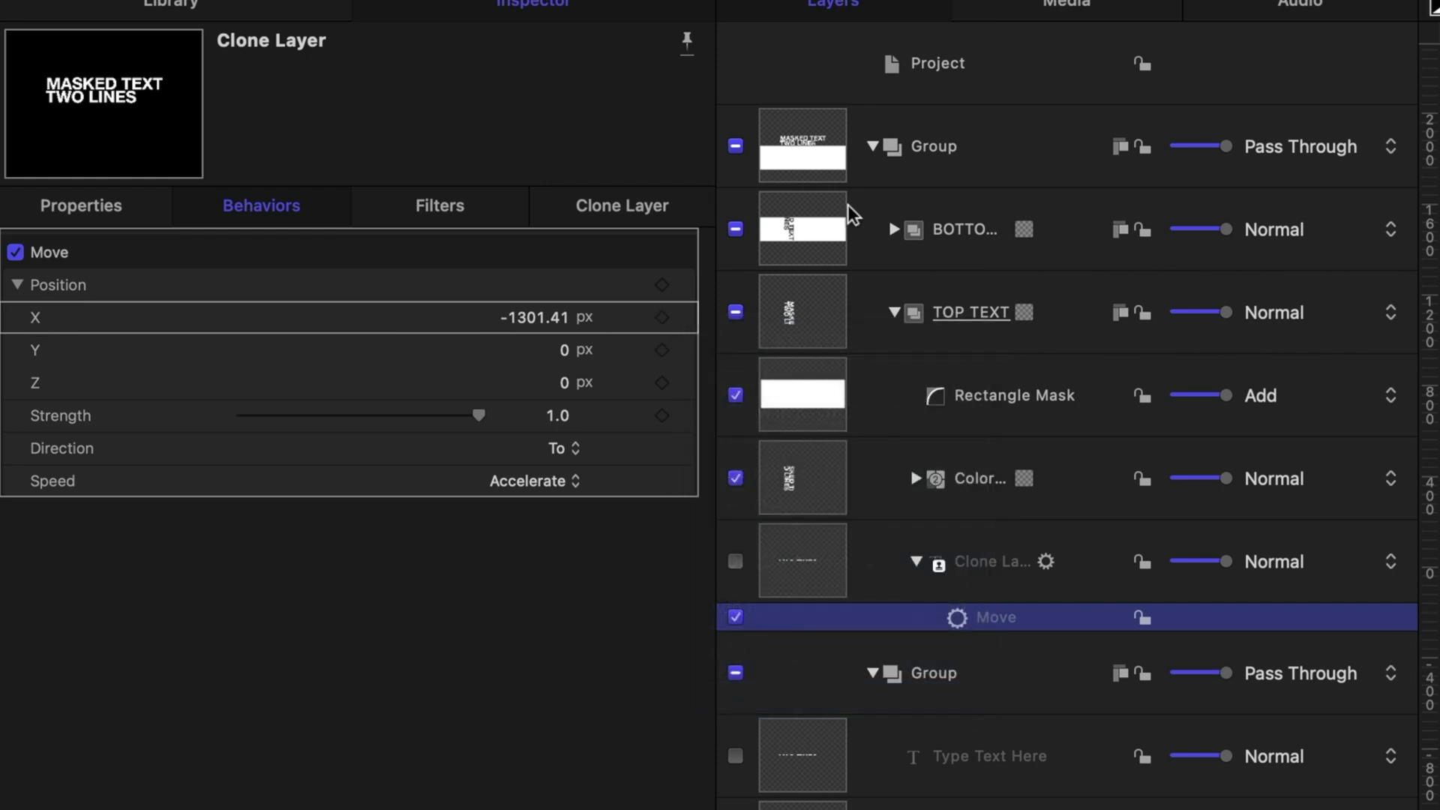
key(super+shift+a)
double_click(67, 734)
text(E)
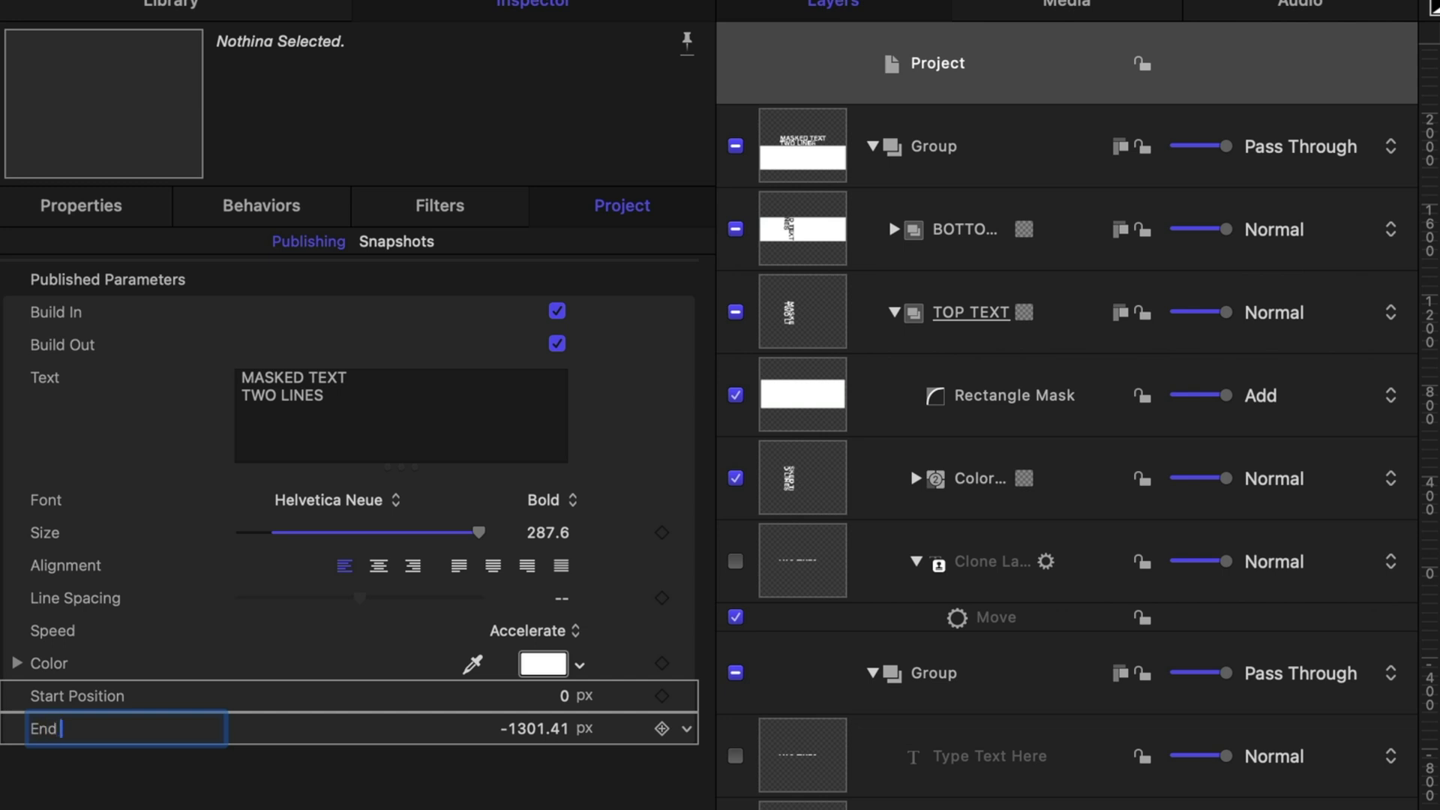
text(nd Position)
key(Return)
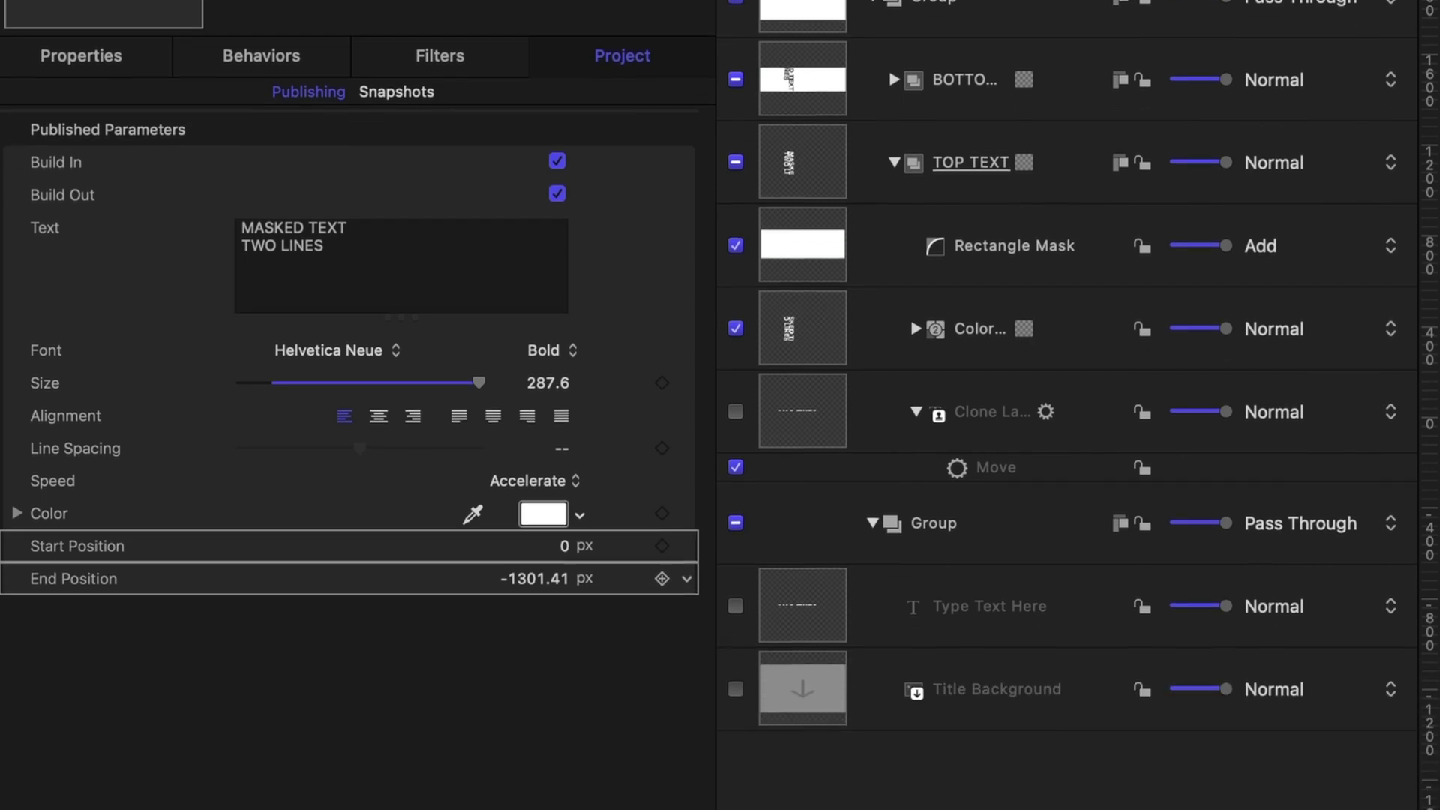
Step: Publish the Type Text Here layer's X offset and rename the published parameter Vertical Position
click(987, 758)
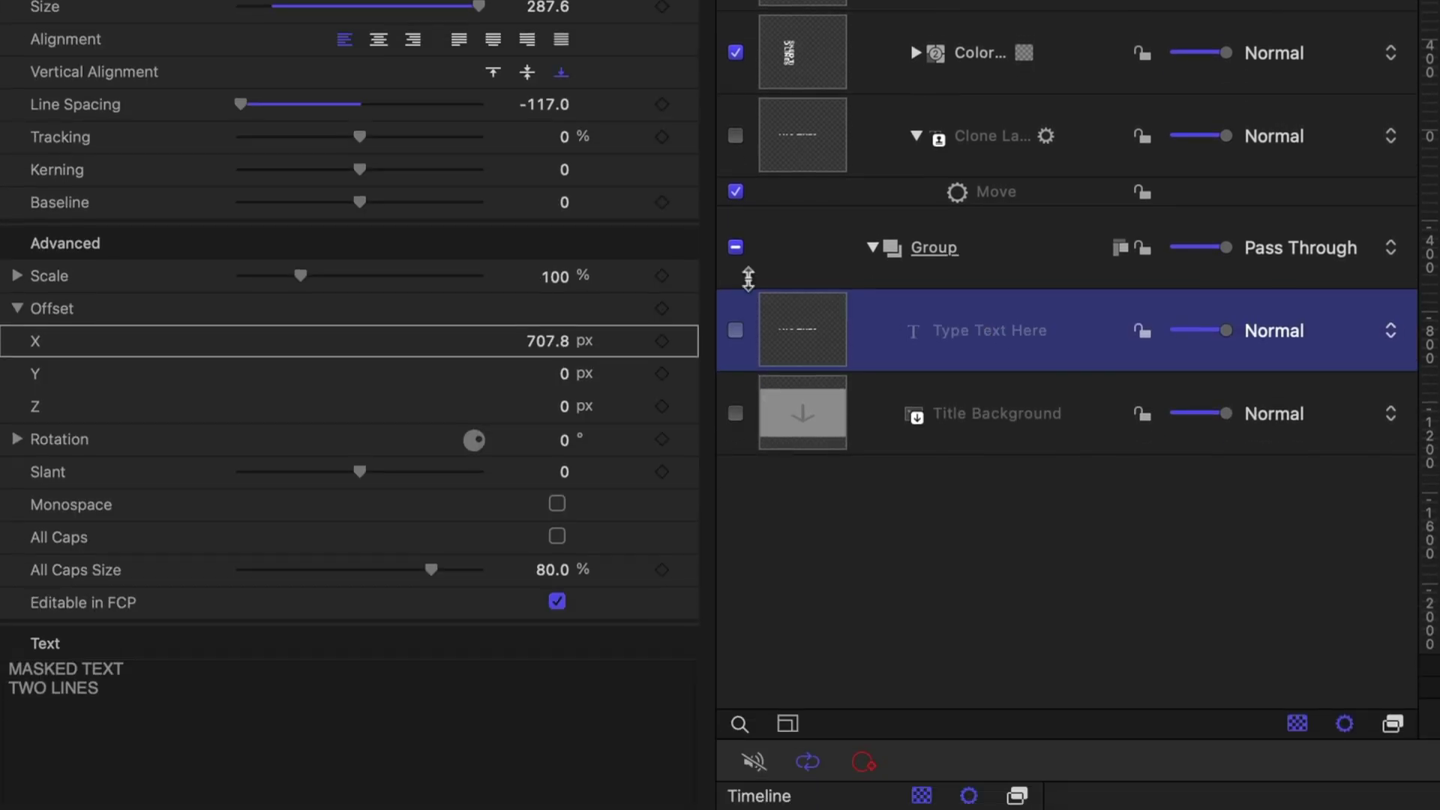
click(687, 343)
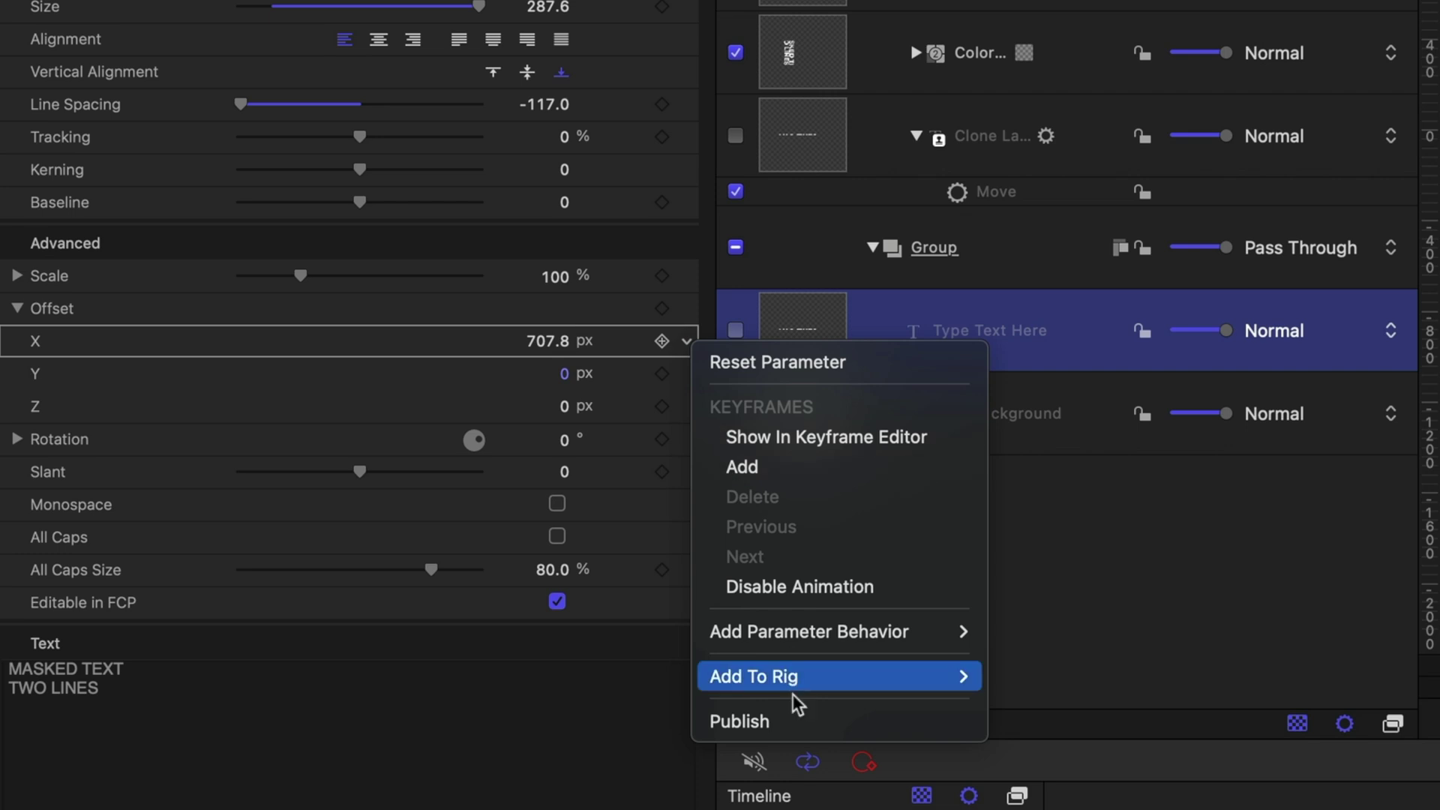
click(788, 721)
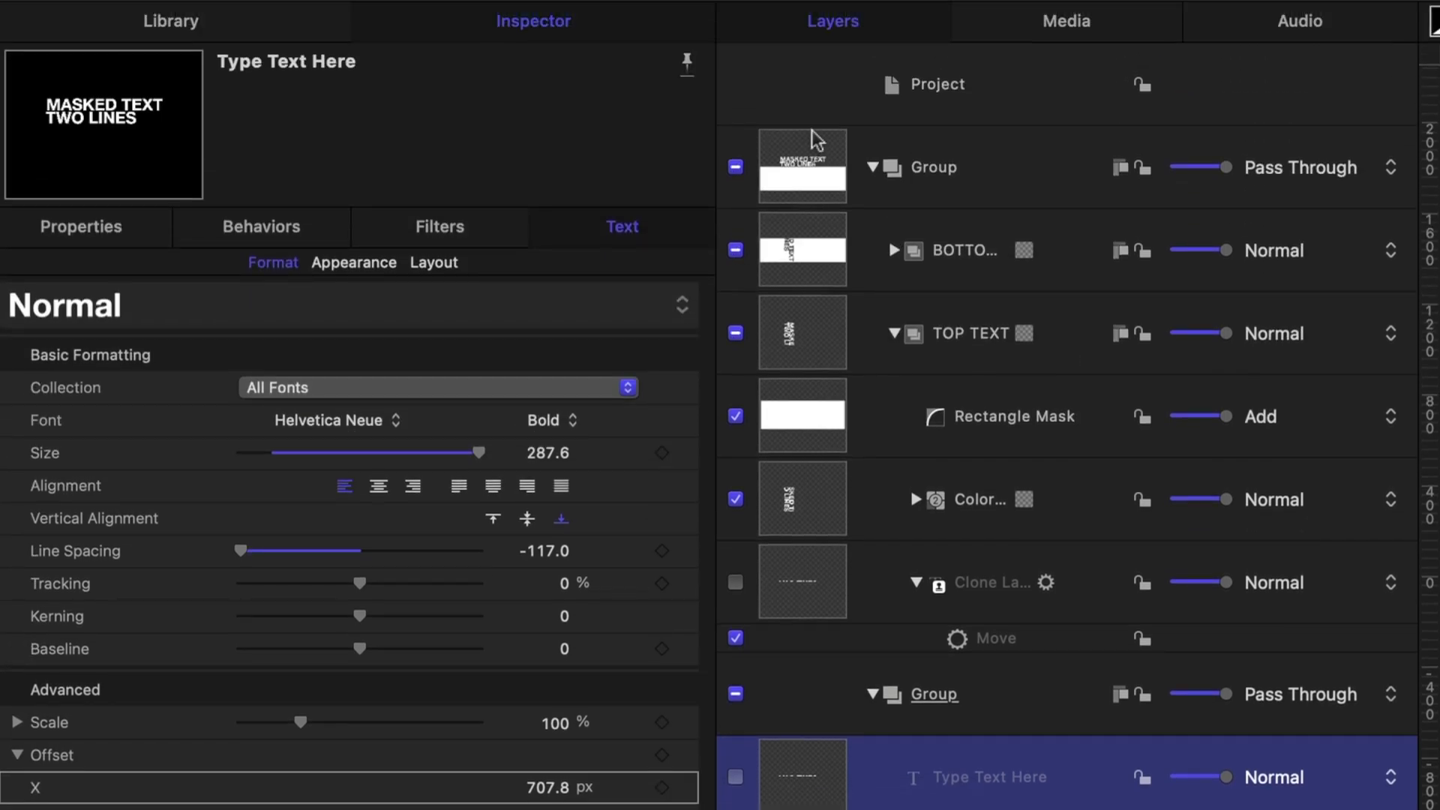
click(891, 90)
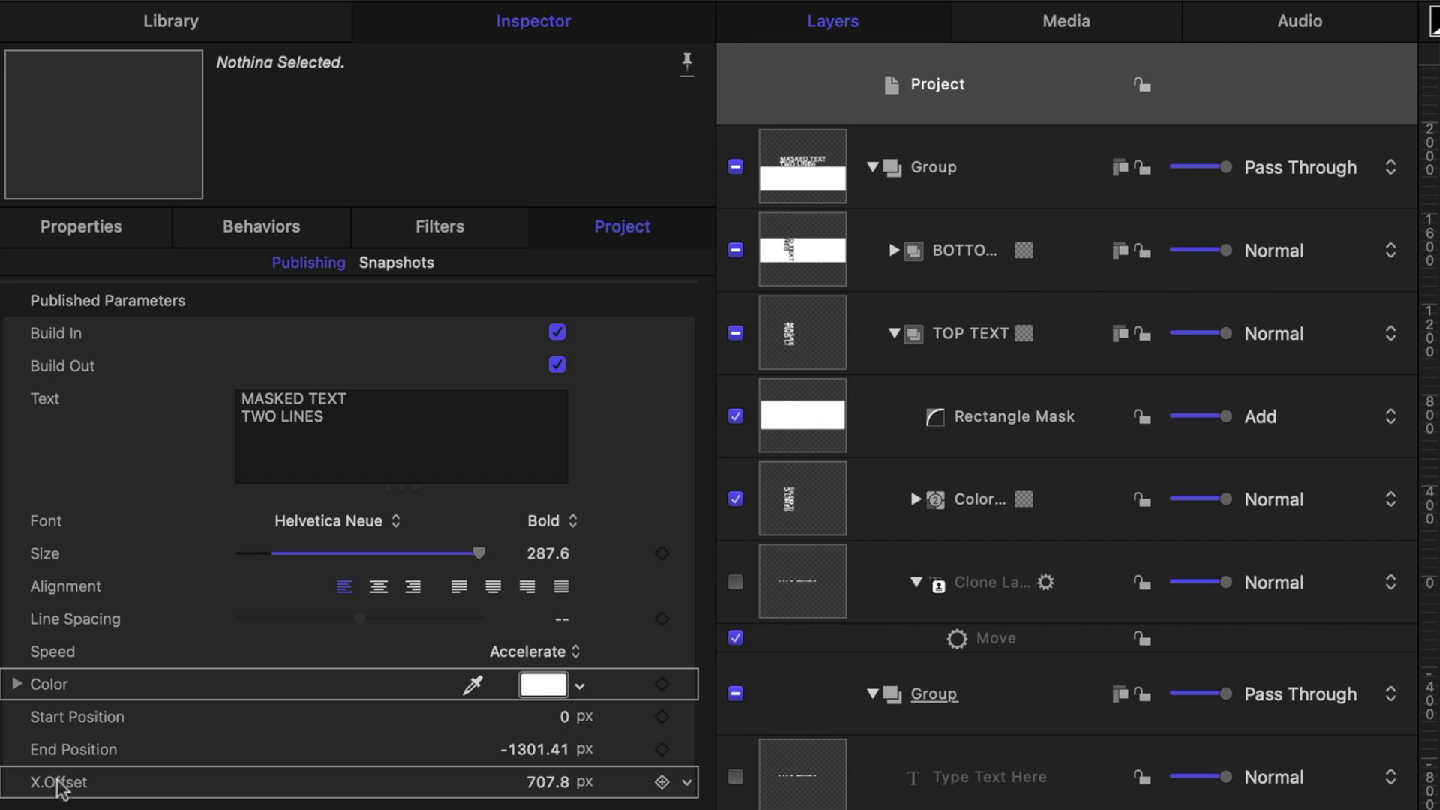
double_click(83, 783)
text(Ve)
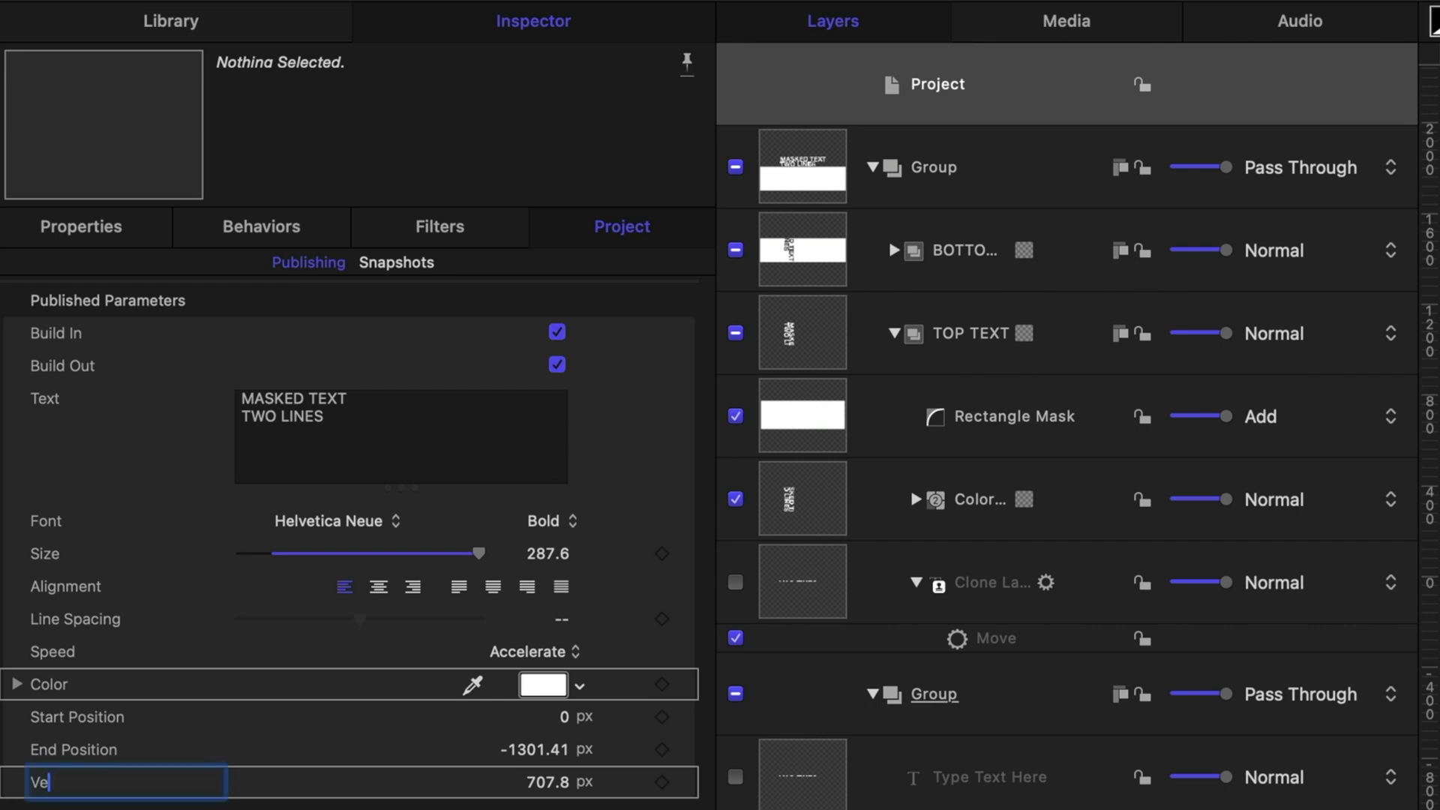
text(rtical Position)
key(Return)
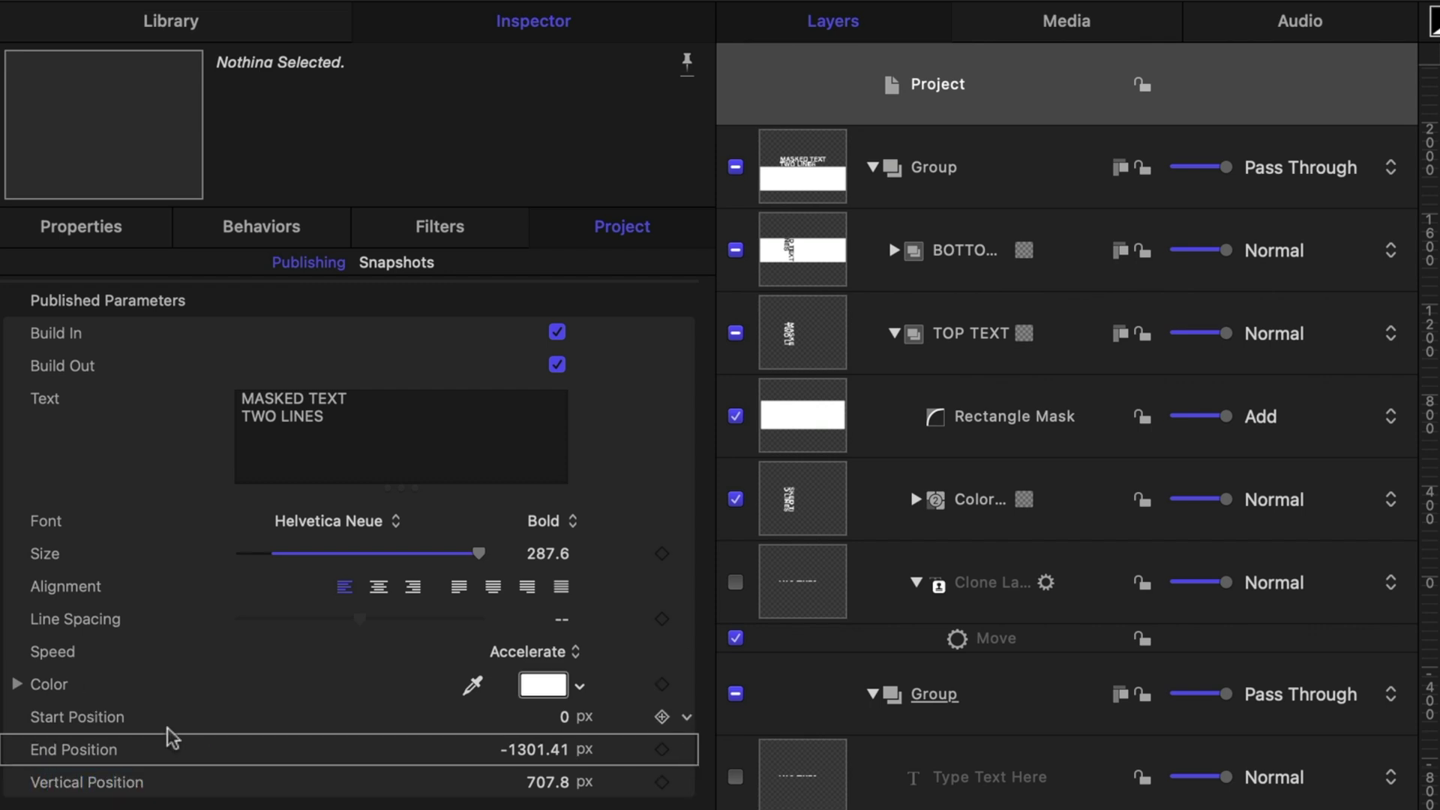
Step: Move the Start, End and Vertical Position parameters higher in the published parameter order and save the project
shift+click(147, 787)
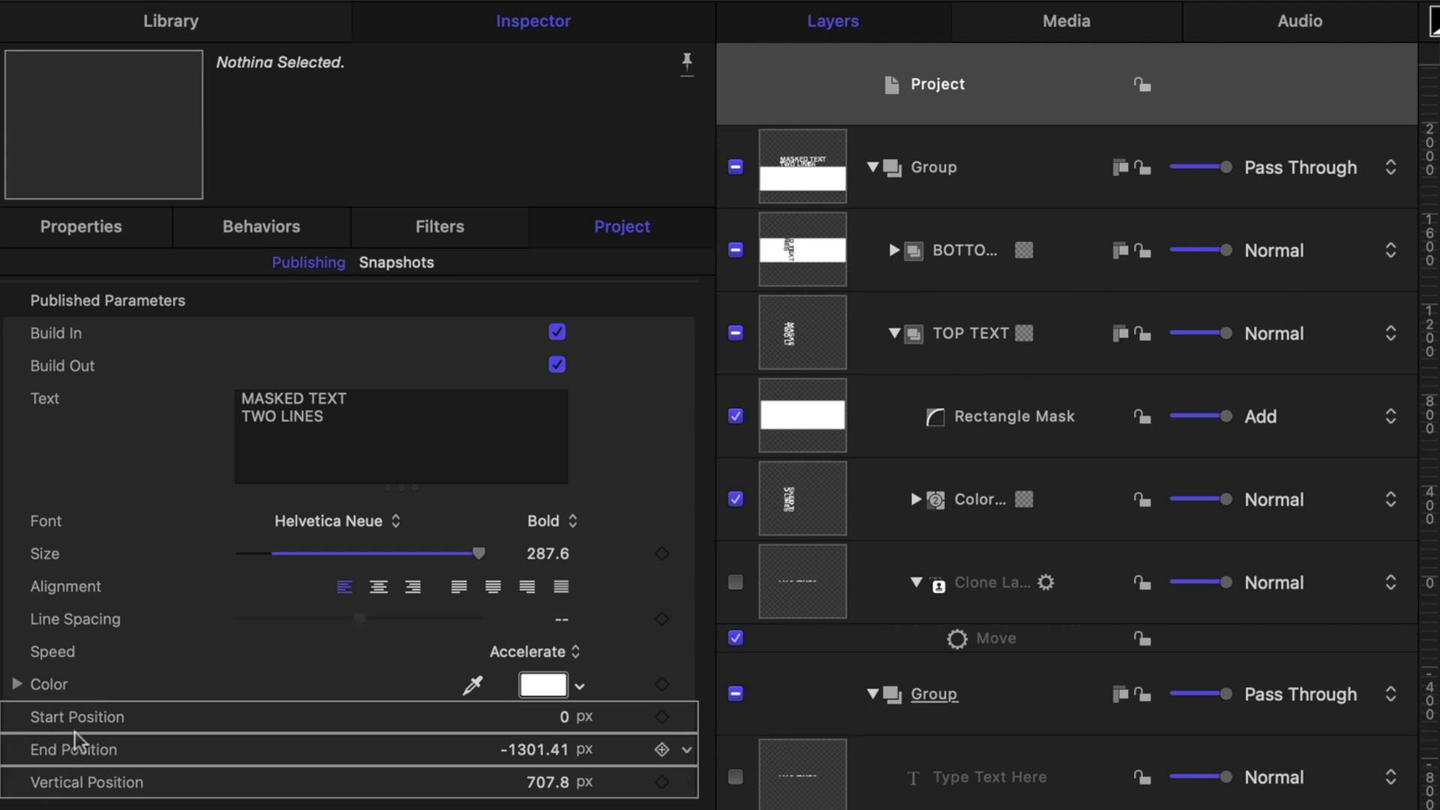
drag(75, 725, 92, 653)
key(super+s)
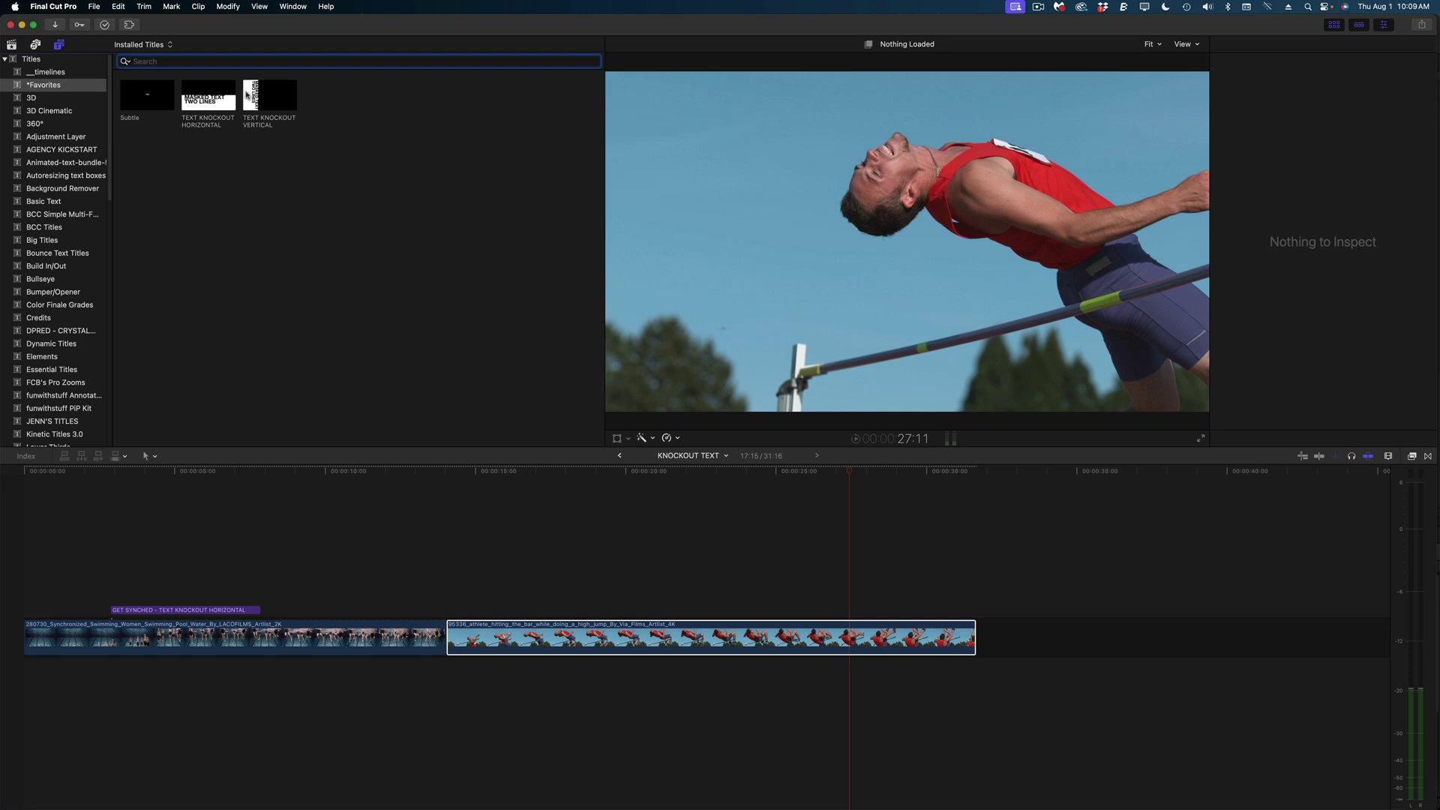
Step: Switch to Final Cut Pro and add the TEXT KNOCKOUT VERTICAL title above the high-jump clip in the timeline
drag(248, 95, 497, 578)
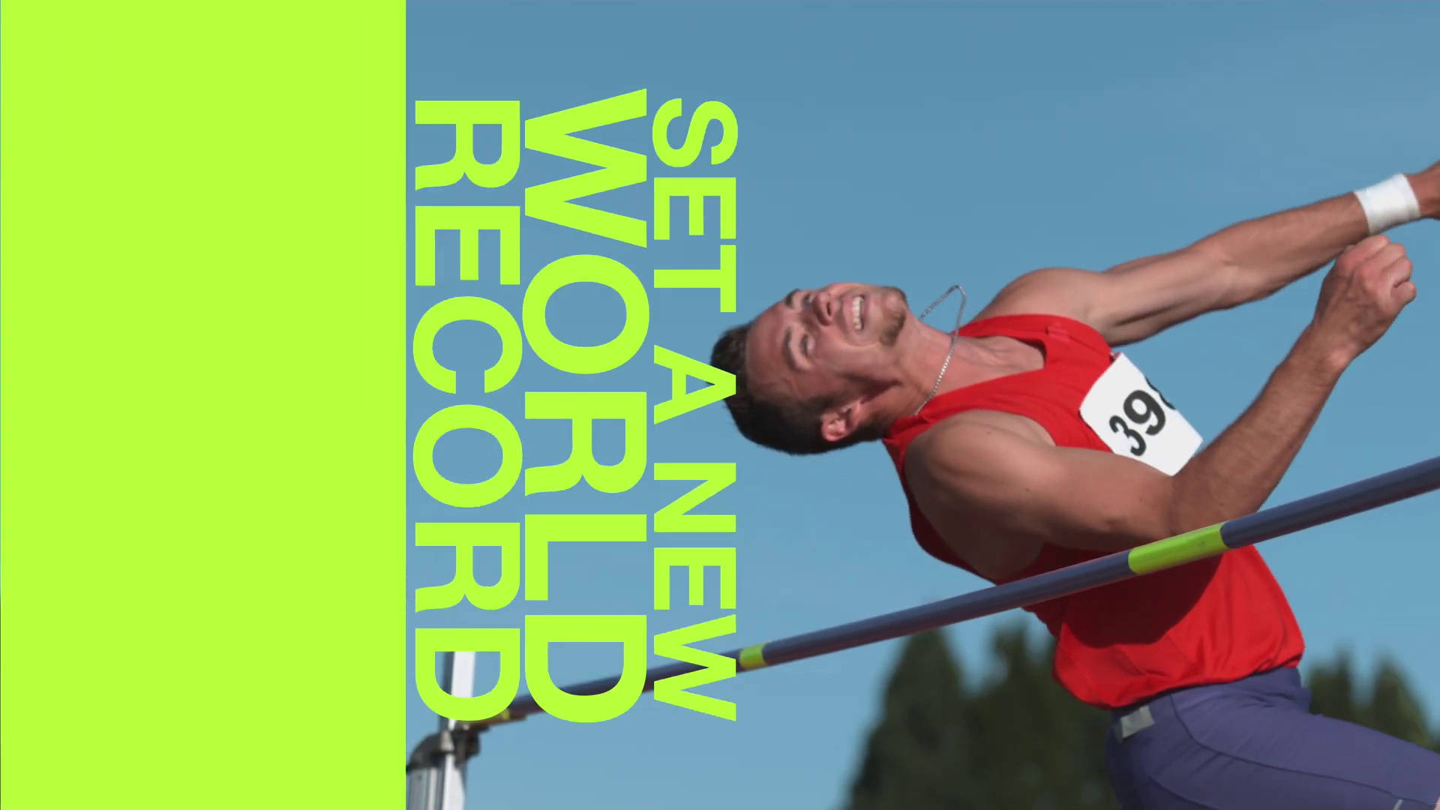